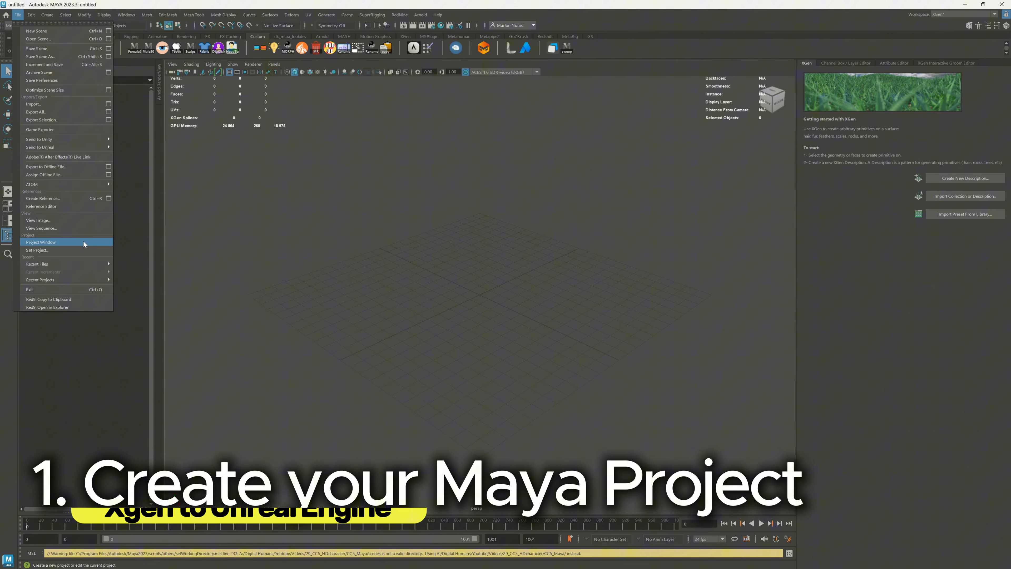
Step: Accept the CC5_Maya project with its default folder locations and check the project folders in the save dialog without saving
left_click(86, 244)
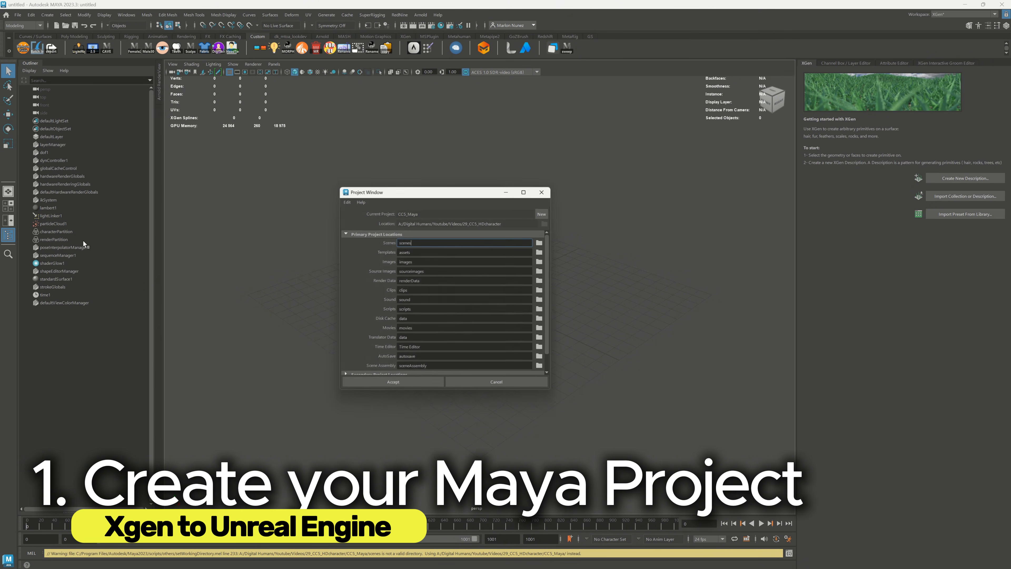
left_click(413, 386)
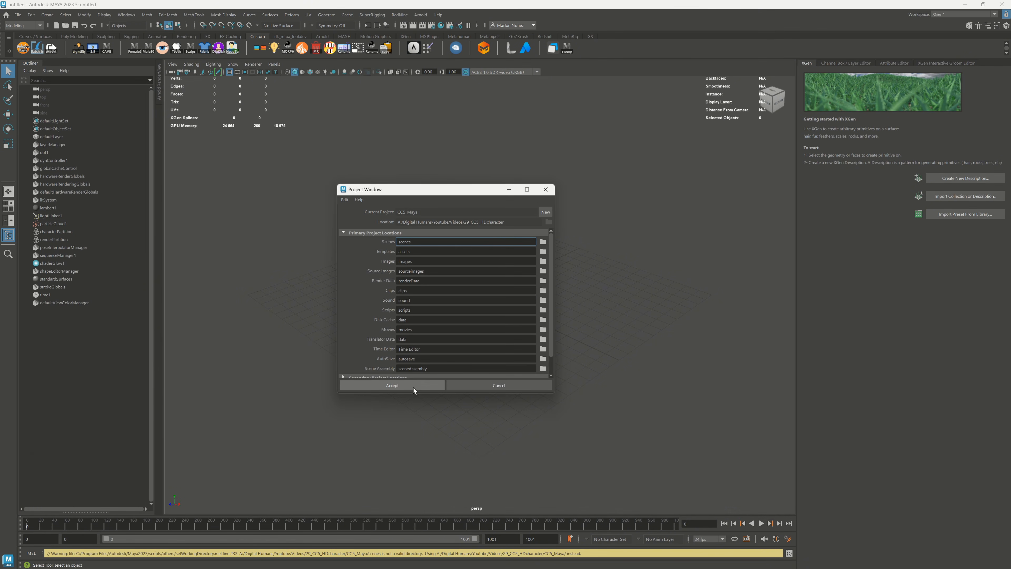
left_click(75, 25)
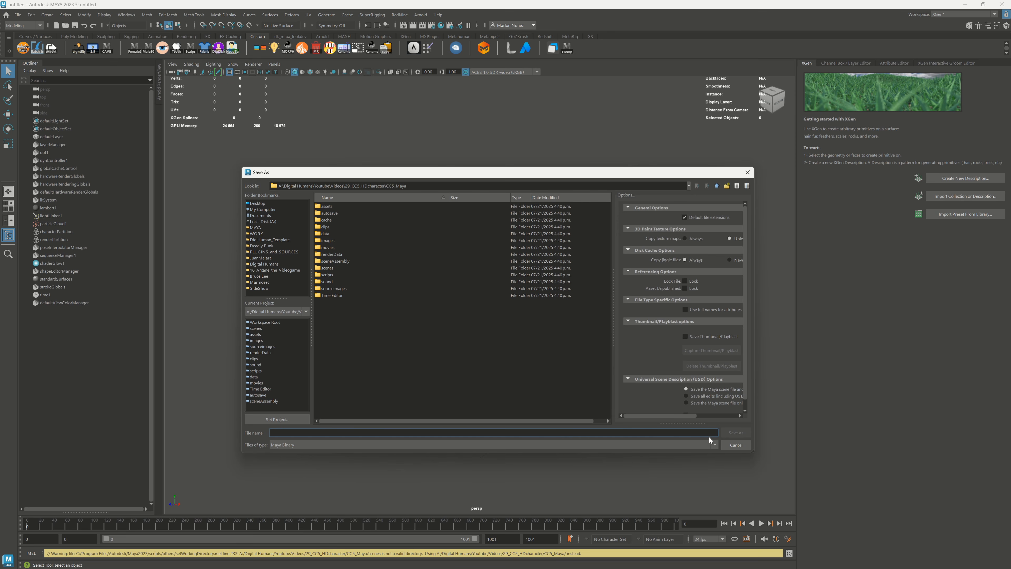
left_click(737, 446)
Step: Import Merged_CC_Base_Body.obj from the Desktop into the scene
left_click(18, 15)
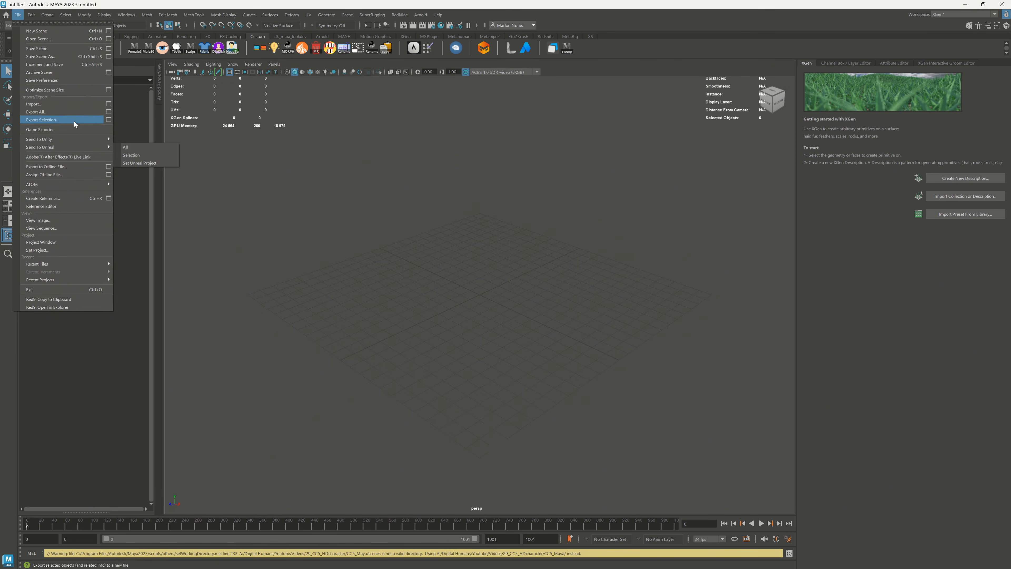
left_click(73, 105)
left_click(269, 204)
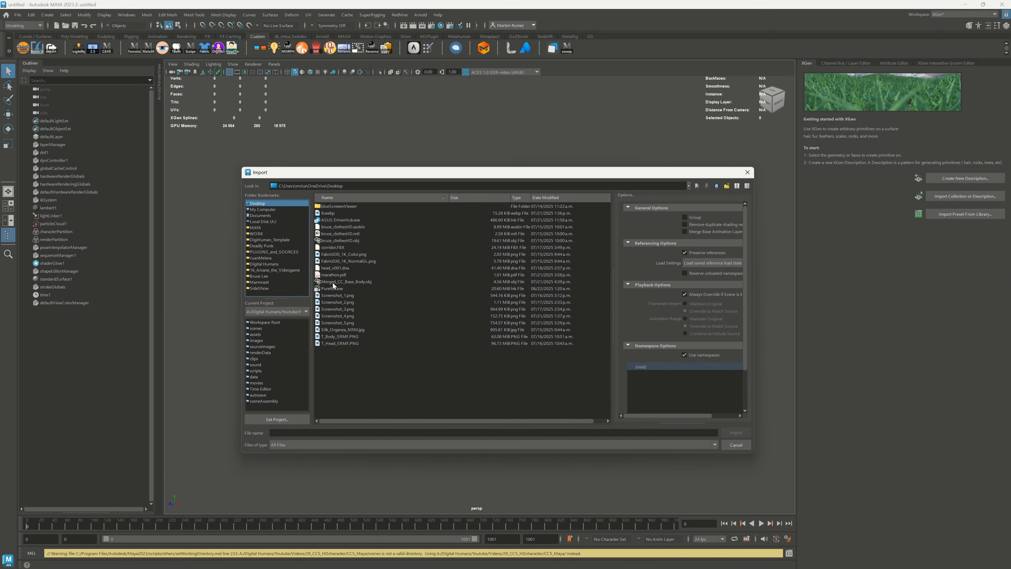
double_click(360, 282)
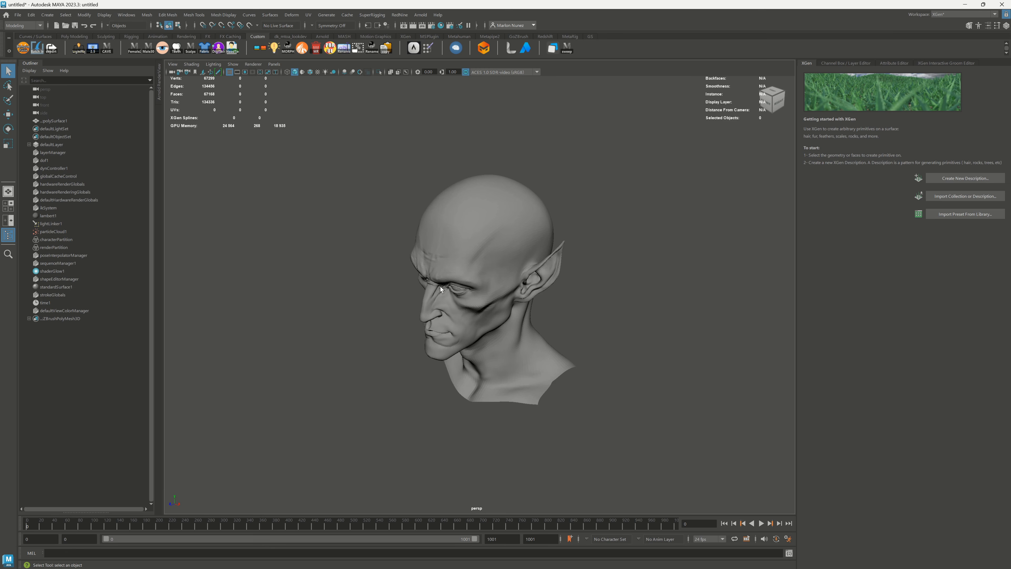
Step: Soften all edges of the imported head mesh and clear the selection
left_click_drag(440, 286, 499, 282, "alt")
right_click_drag(499, 282, 626, 329, "alt")
left_click_drag(626, 329, 621, 309, "alt")
left_click(534, 248)
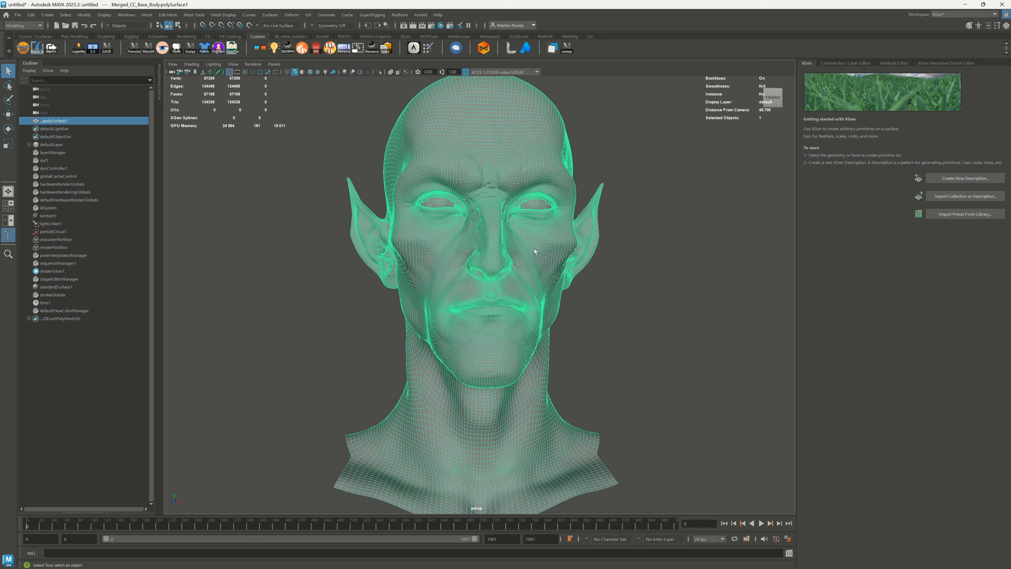
left_click(267, 87)
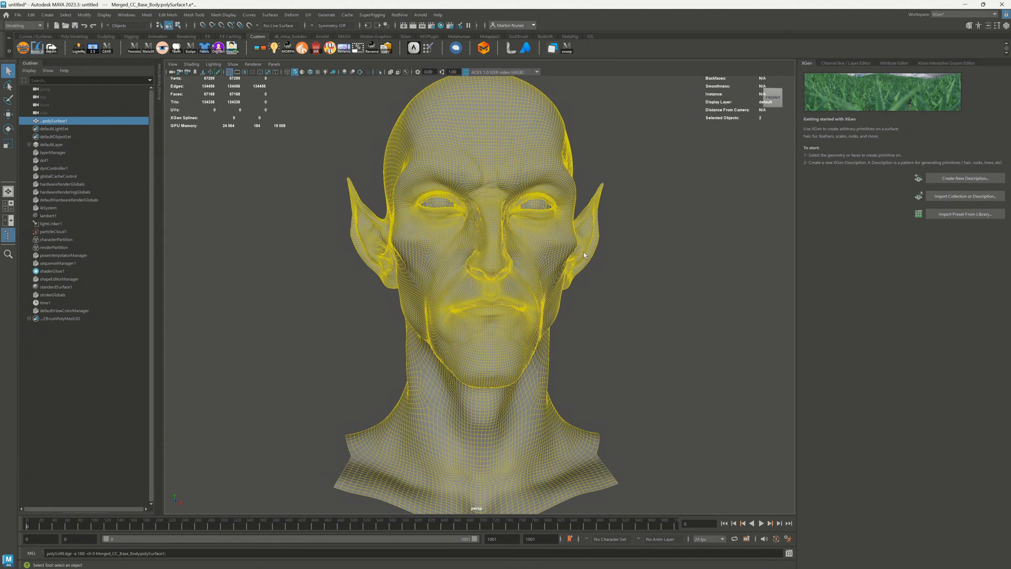
left_click(662, 296)
Step: Switch the Outliner's Inactive Prims, Auto-expand Layers, Organise by Clip and Organise by Layer display options off
left_click(29, 71)
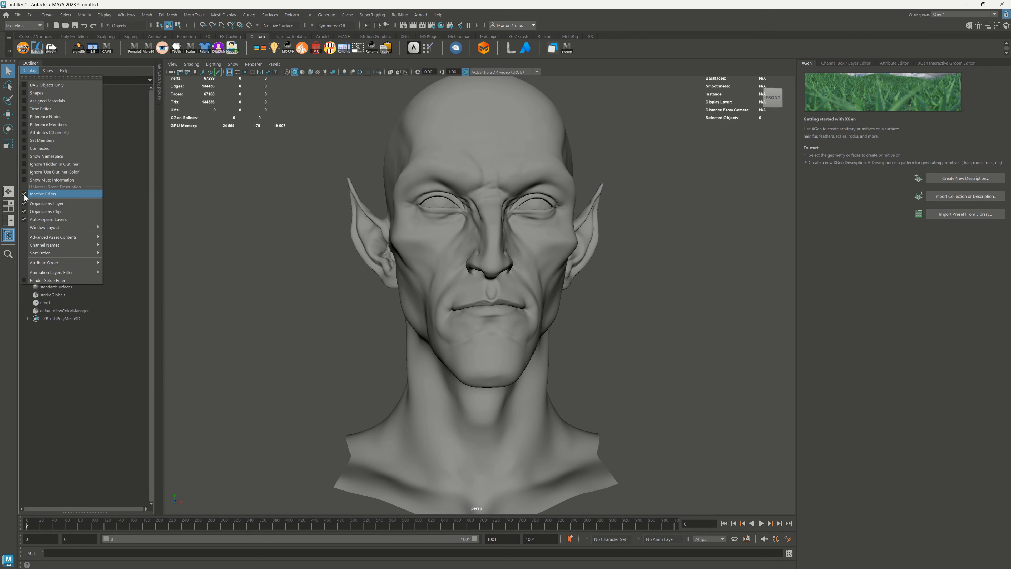
left_click(30, 195)
left_click(29, 71)
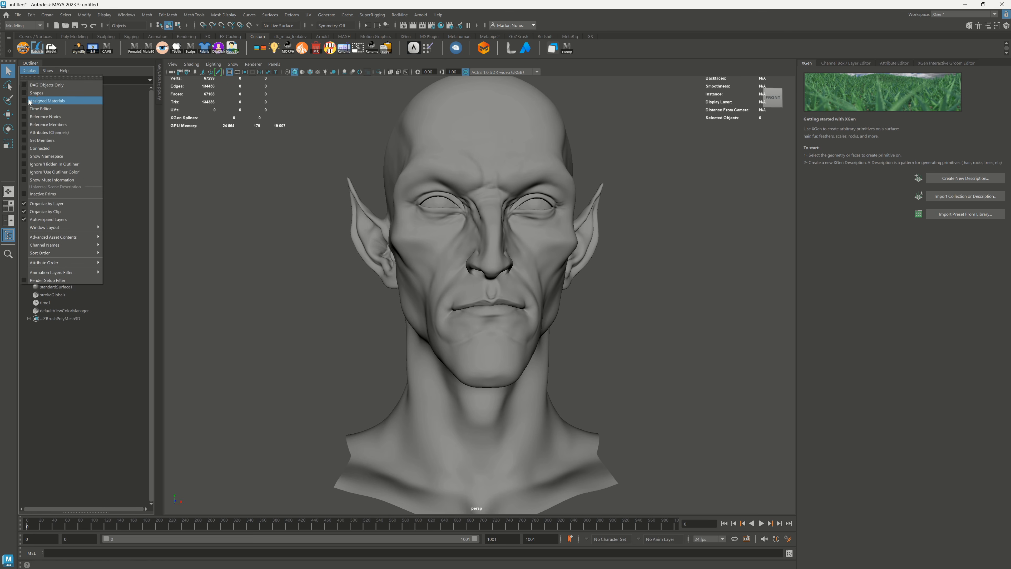
left_click(24, 219)
left_click(29, 71)
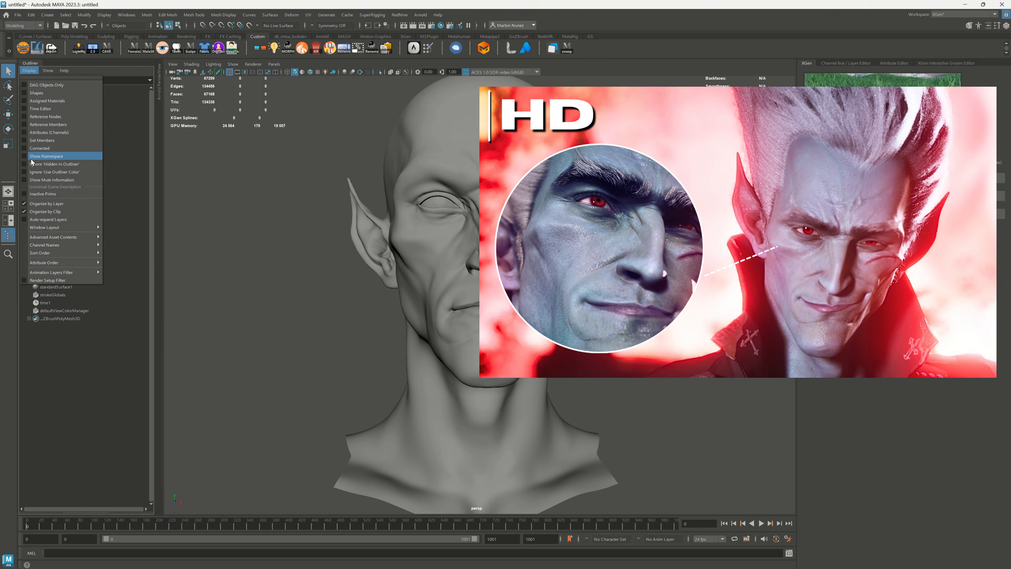
left_click(22, 210)
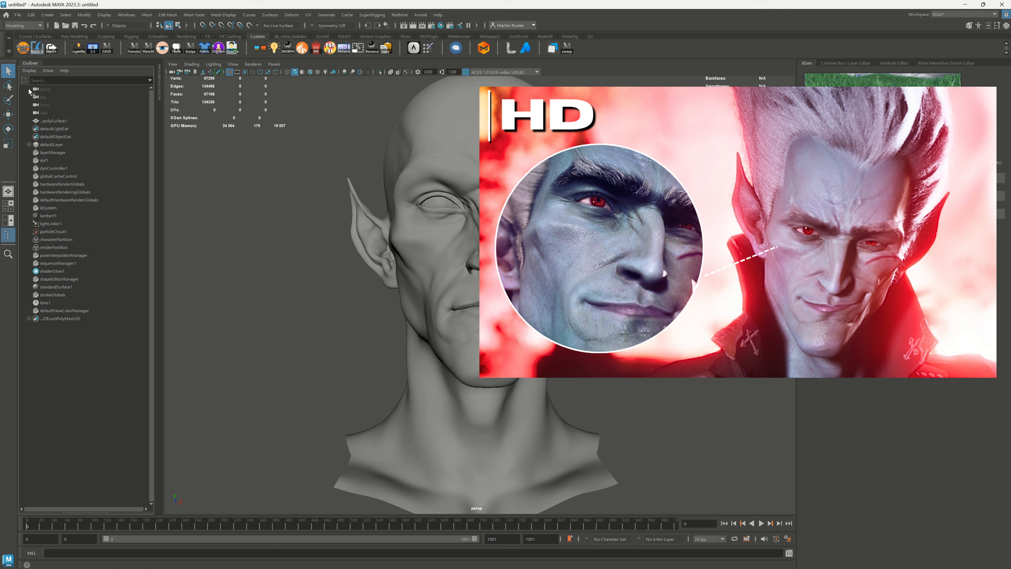
left_click(28, 71)
left_click(23, 207)
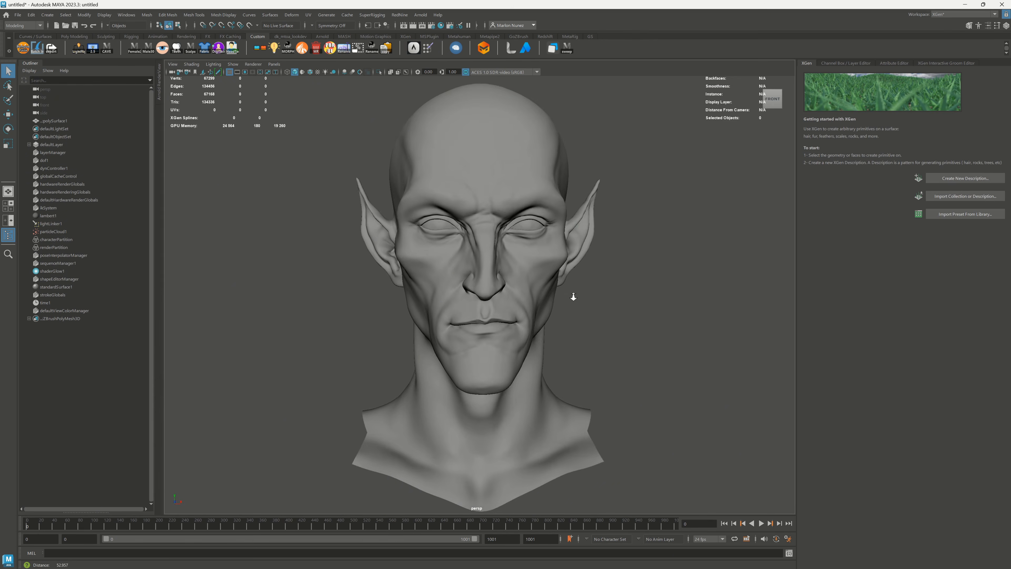
Step: Import the Maya_scalps template meshes into the scene and check them against the head from the side
scroll(572, 294, "up", 3)
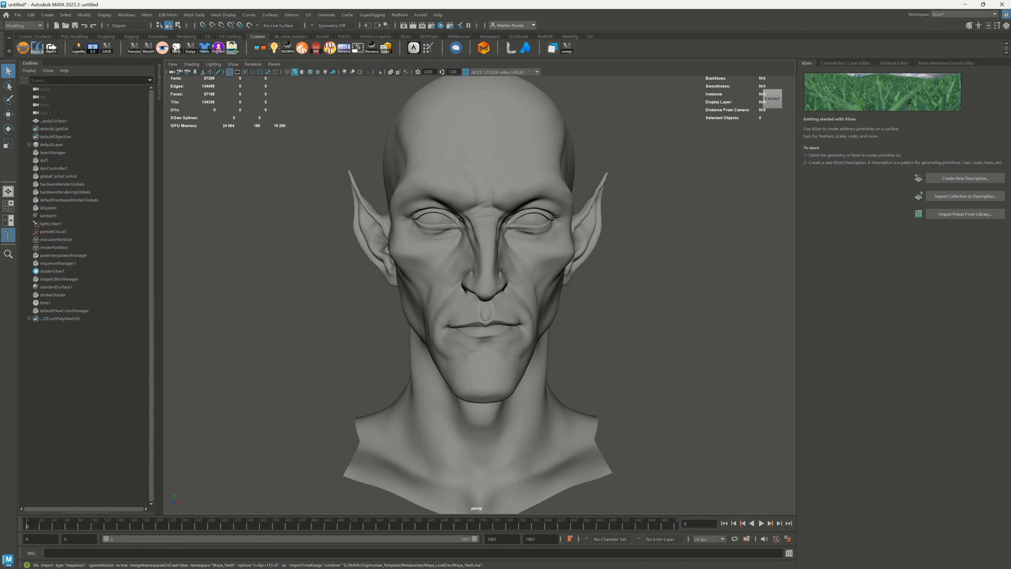
left_click(191, 50)
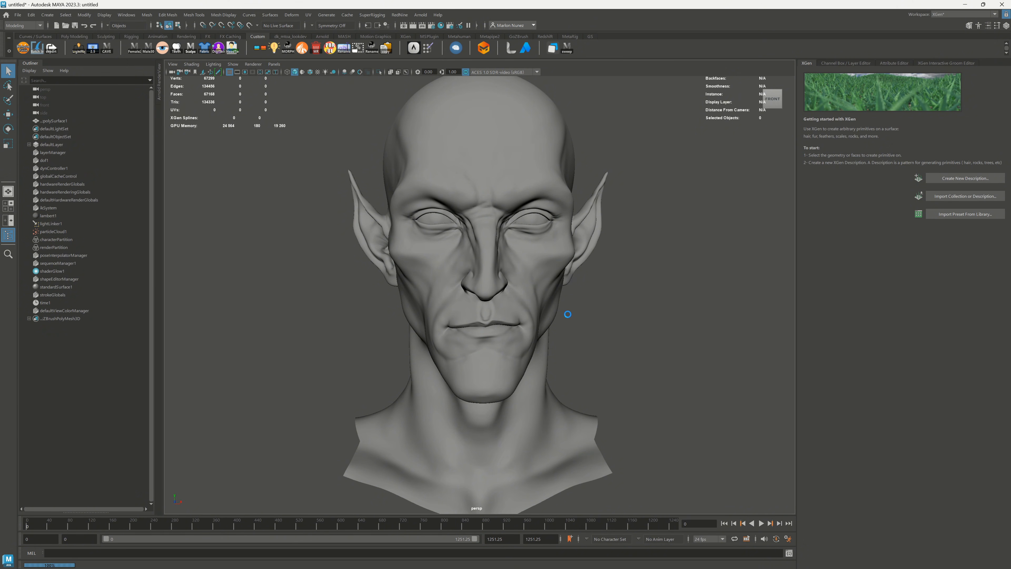
right_click_drag(577, 316, 558, 306, "alt")
left_click_drag(478, 299, 546, 298, "alt")
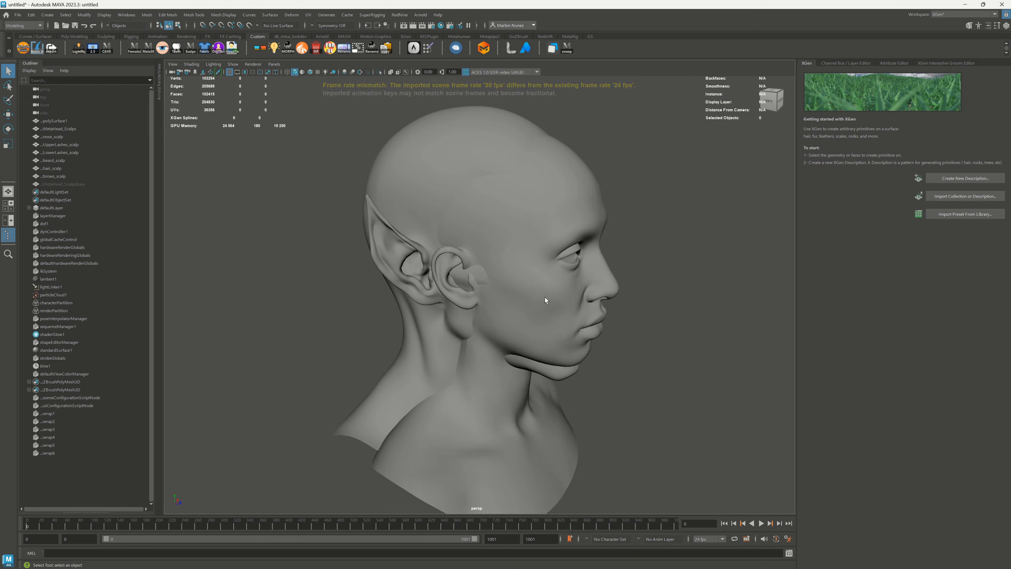
Step: Delete the template head, the beard_scalp and the nose_scalp meshes
left_click(561, 307)
key("Delete")
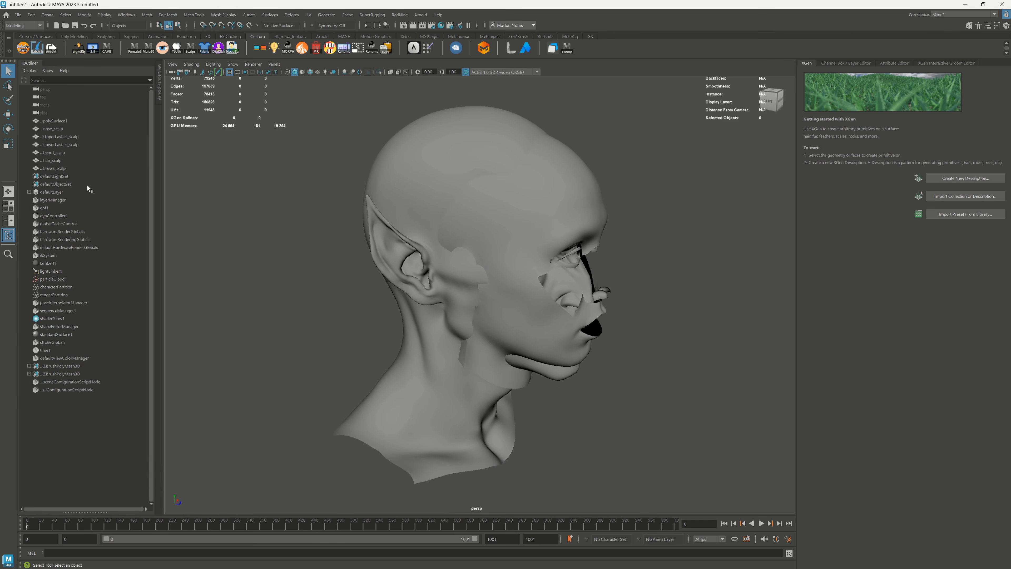
left_click_drag(589, 305, 528, 303, "alt")
left_click(529, 303)
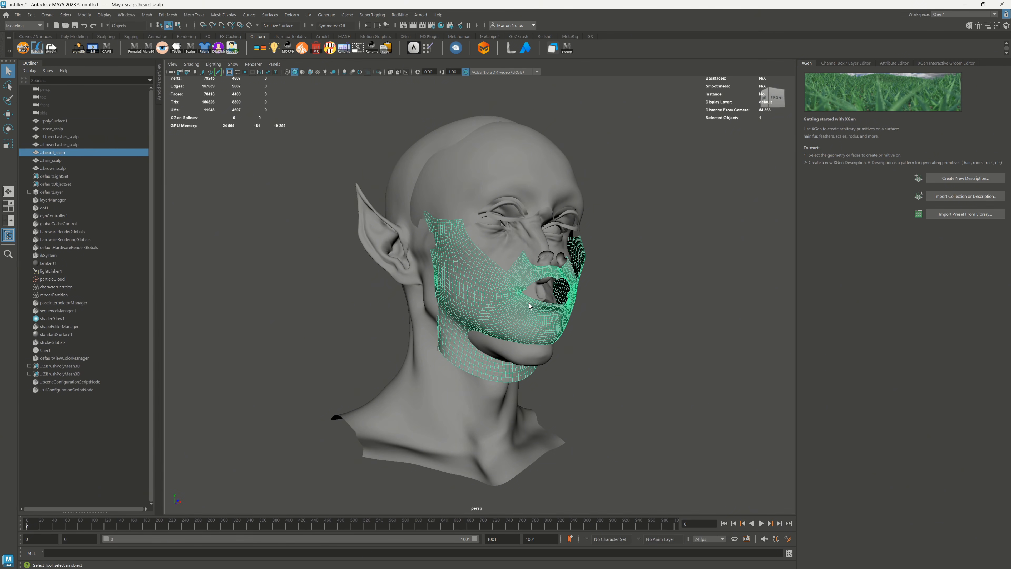
key("Delete")
left_click(545, 261)
key("Delete")
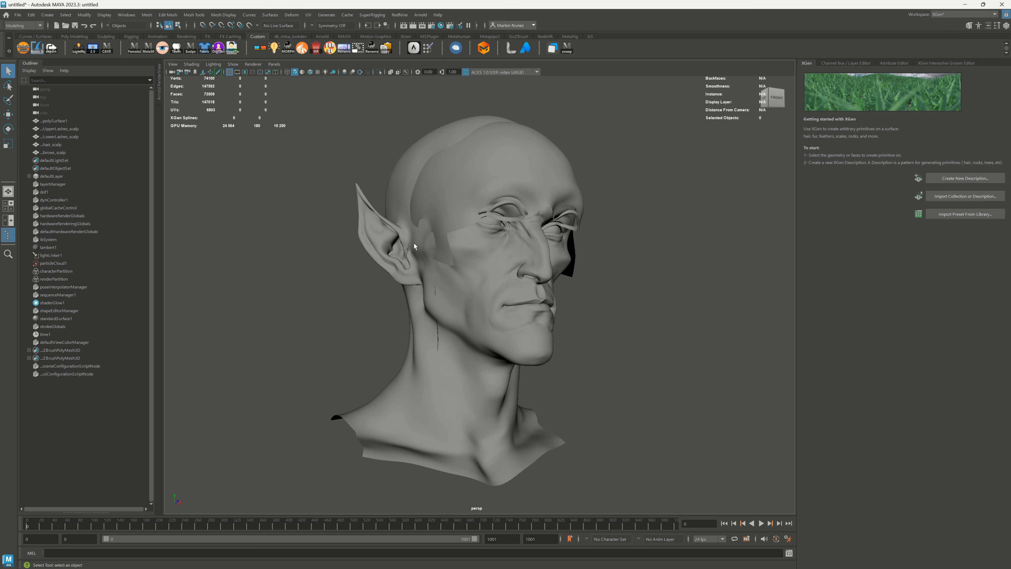
Step: Select all vertices of hair_scalp and move them back and up over the skull
left_click_drag(414, 243, 562, 193, "alt")
left_click(509, 360)
right_click_drag(562, 193, 536, 190)
double_click(572, 166)
key("w")
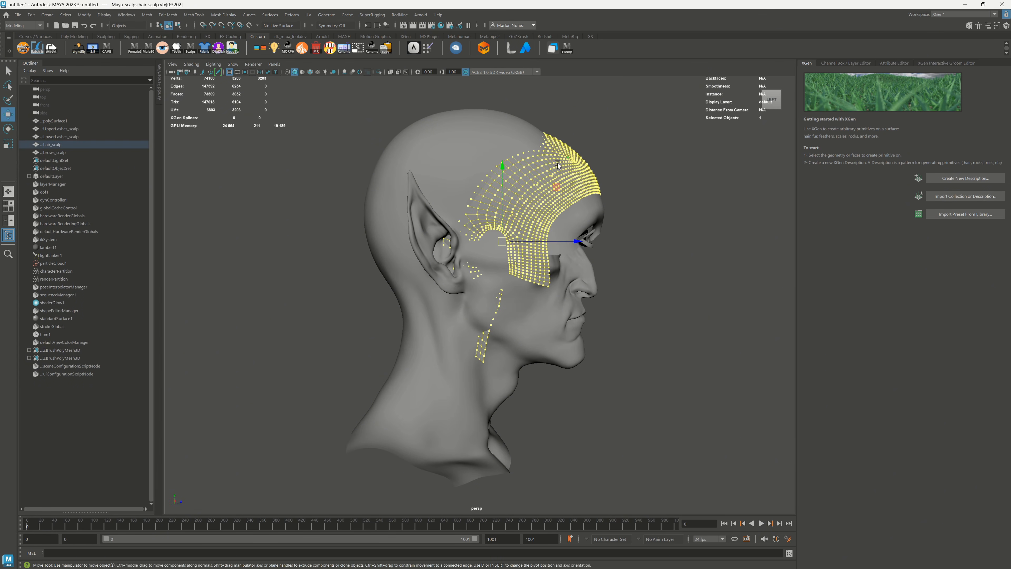
left_click_drag(553, 187, 522, 172)
Step: Scale up all hair_scalp vertices and reposition them so that the mesh covers the skull
key("r")
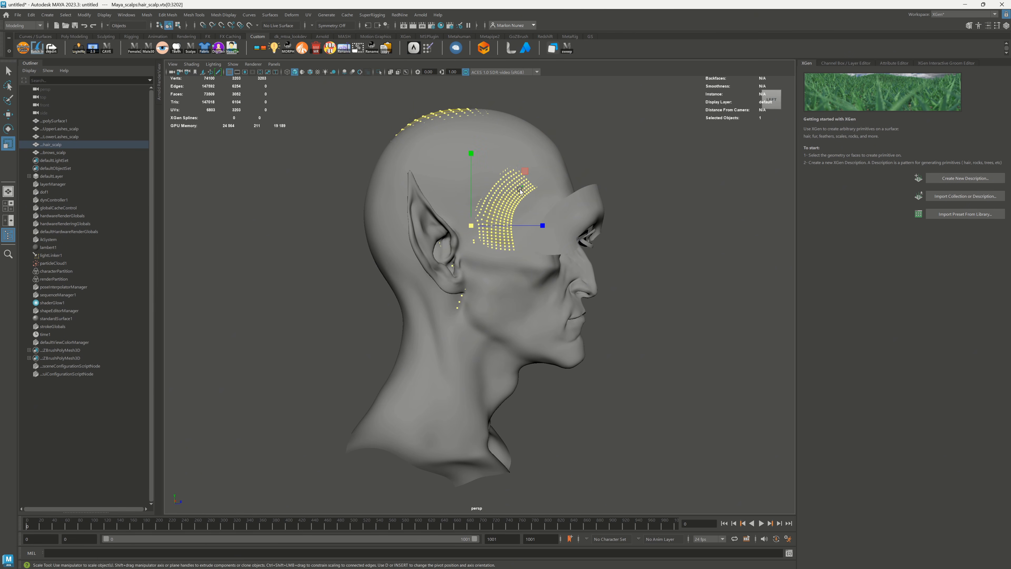
left_click_drag(477, 227, 517, 260)
key("w")
left_click_drag(524, 177, 515, 182)
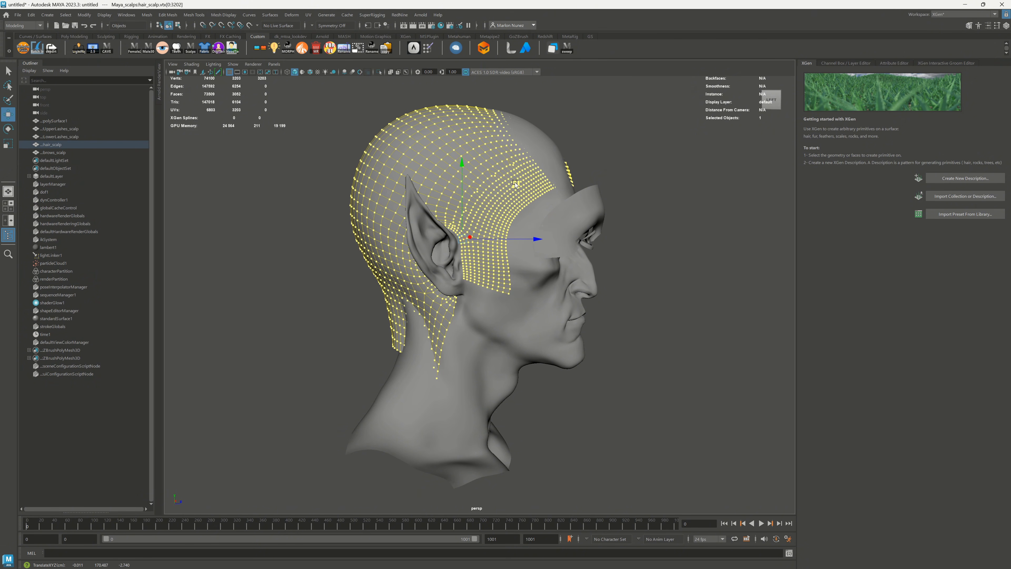
left_click_drag(508, 271, 616, 277, "alt")
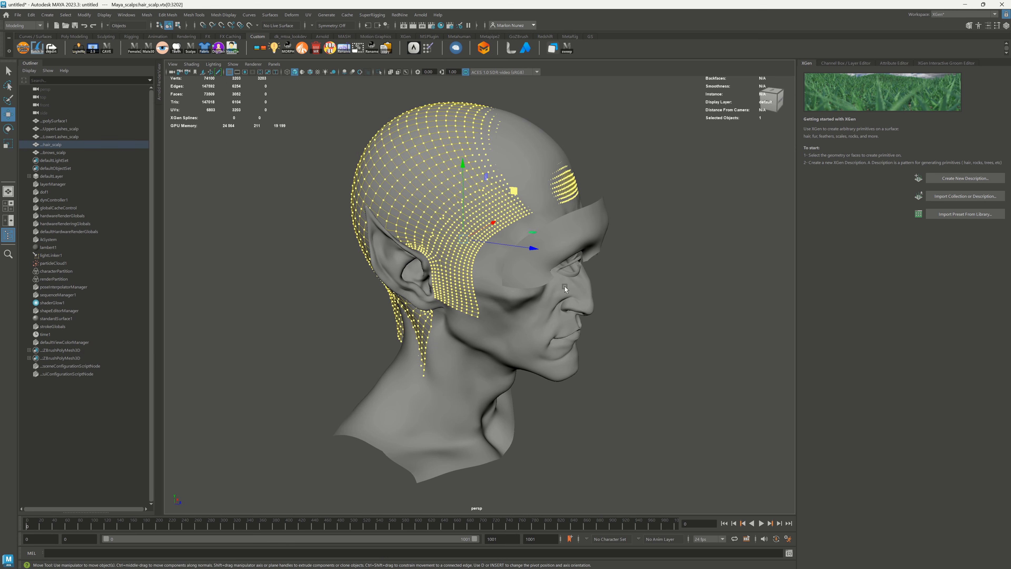
key("r")
left_click_drag(475, 239, 463, 304, "alt")
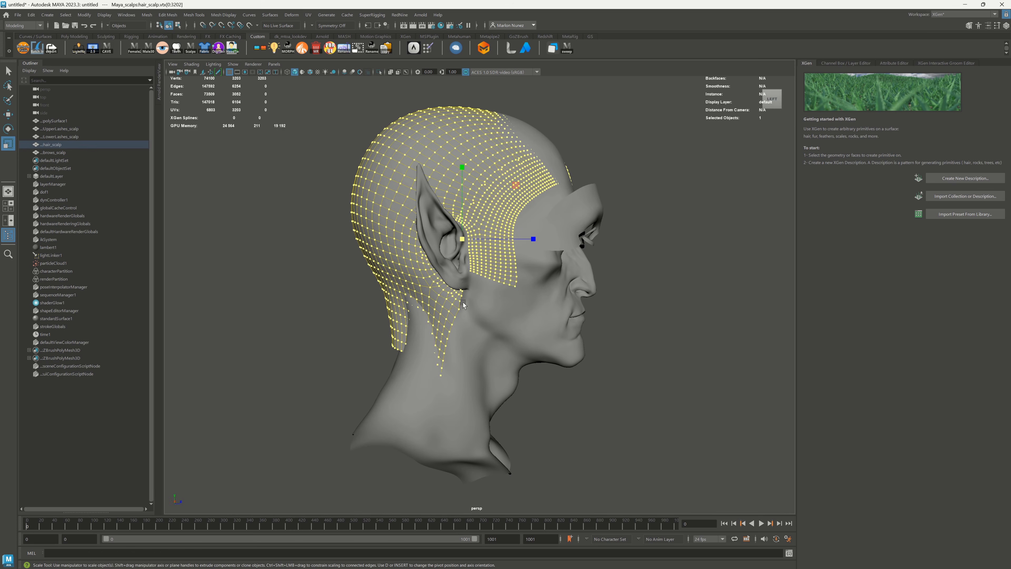
left_click(649, 275)
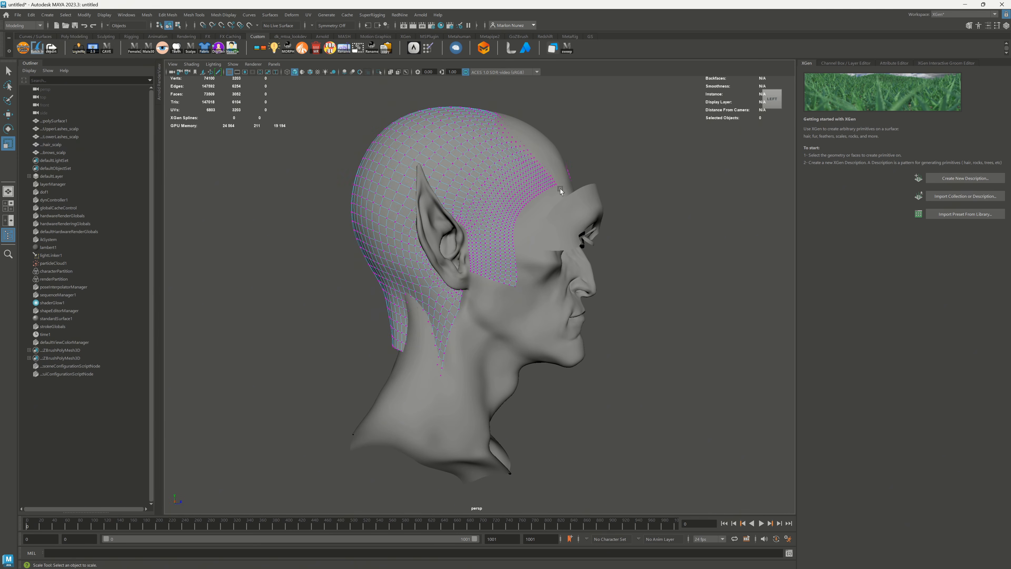
Step: Soft-select the front of hair_scalp with a falloff radius of about 8.5 and pull it forward over the forehead
left_click(542, 140)
middle_click_drag(565, 182, 656, 188)
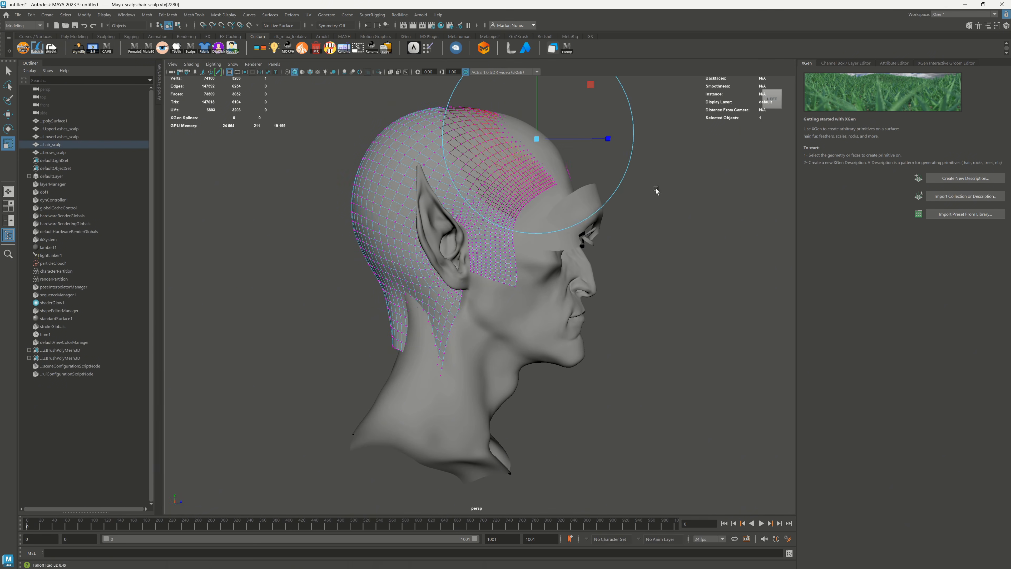
key("w")
left_click_drag(587, 85, 598, 82)
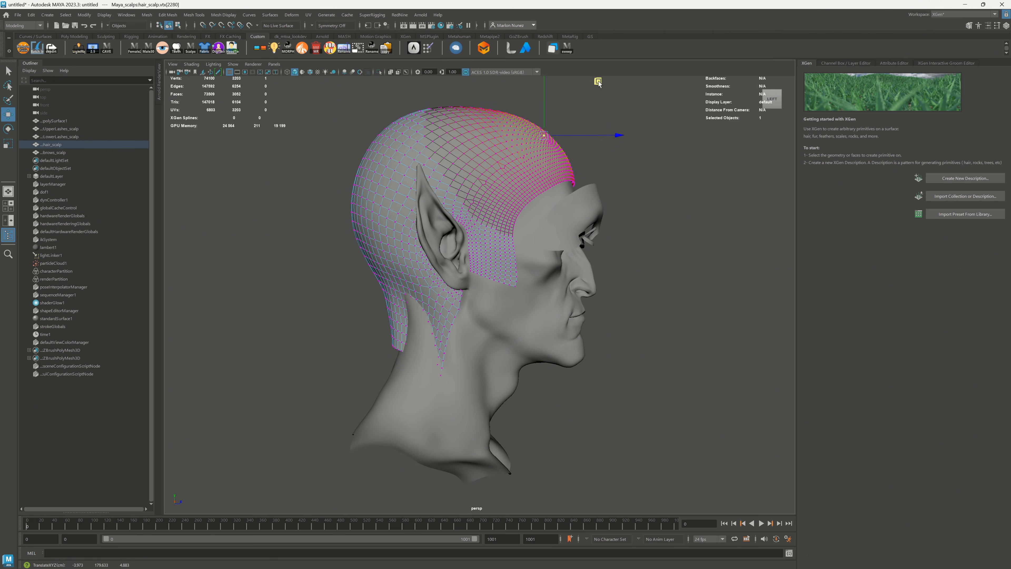
Step: Select vertices of hair_scalp on either side of the ear and set the soft selection falloff mode to Surface
left_click_drag(464, 284, 548, 296, "alt")
left_click(505, 265)
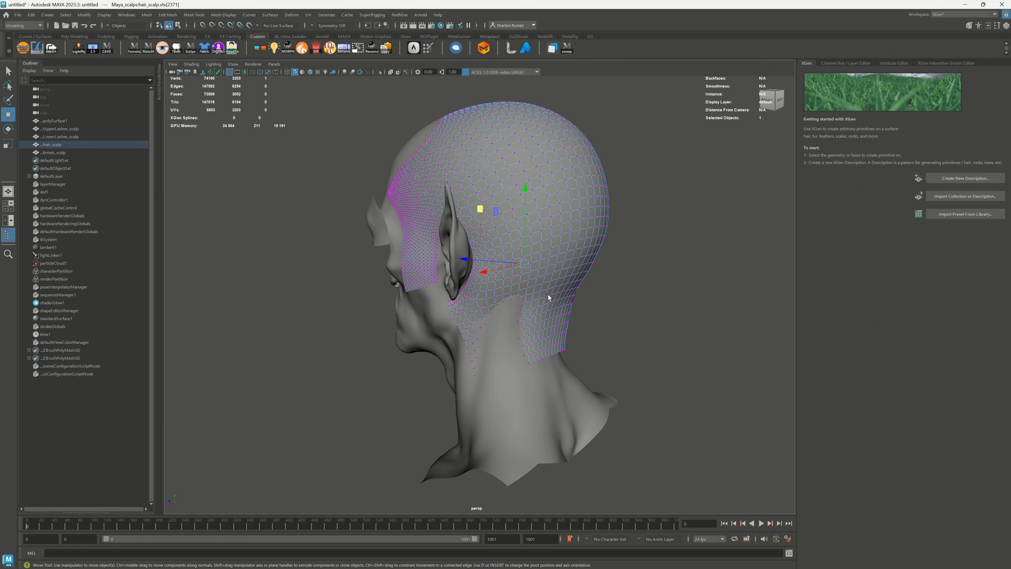
left_click(441, 286, "shift")
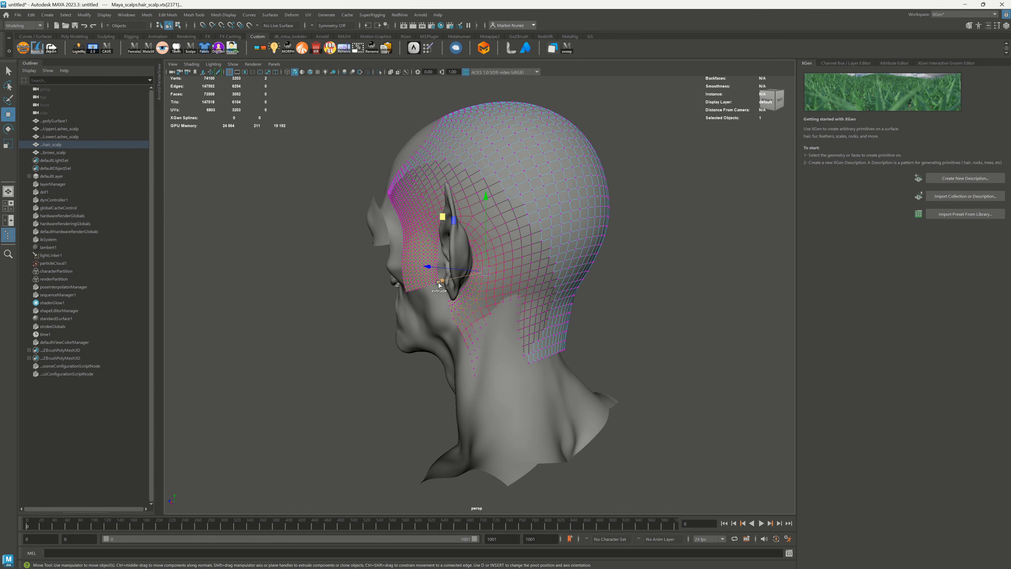
double_click(7, 116)
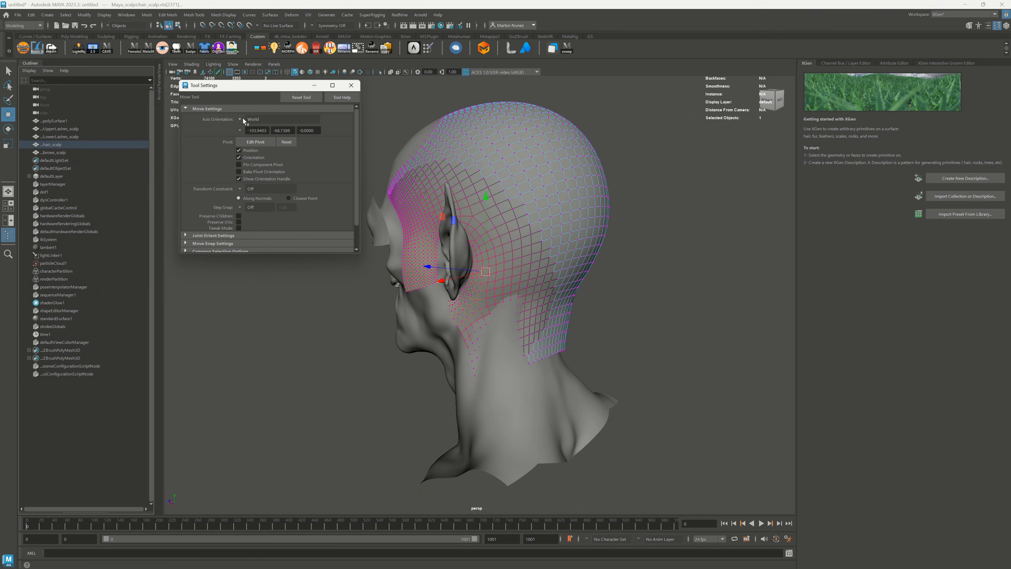
scroll(217, 247, "down", 2)
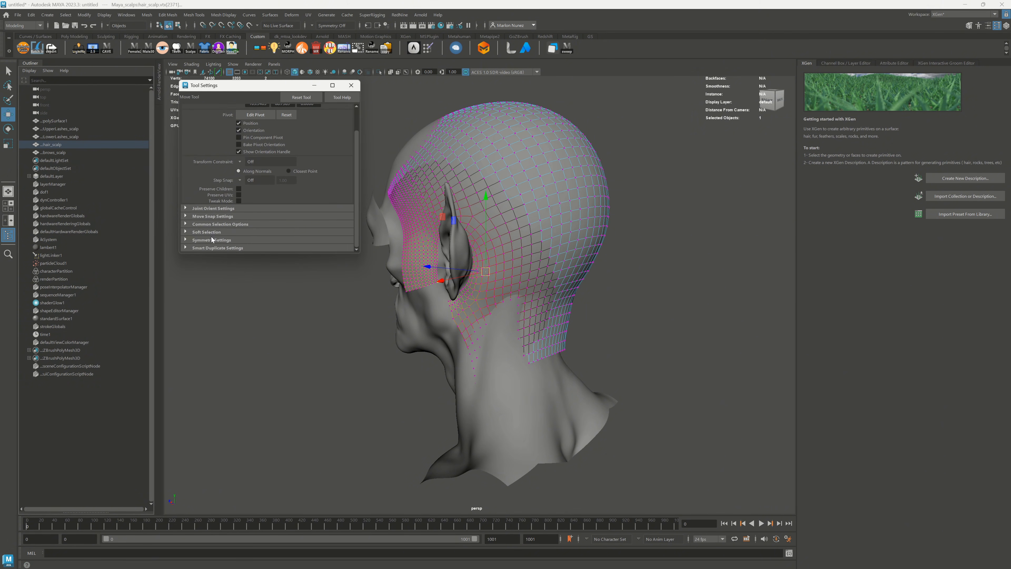
left_click(250, 266)
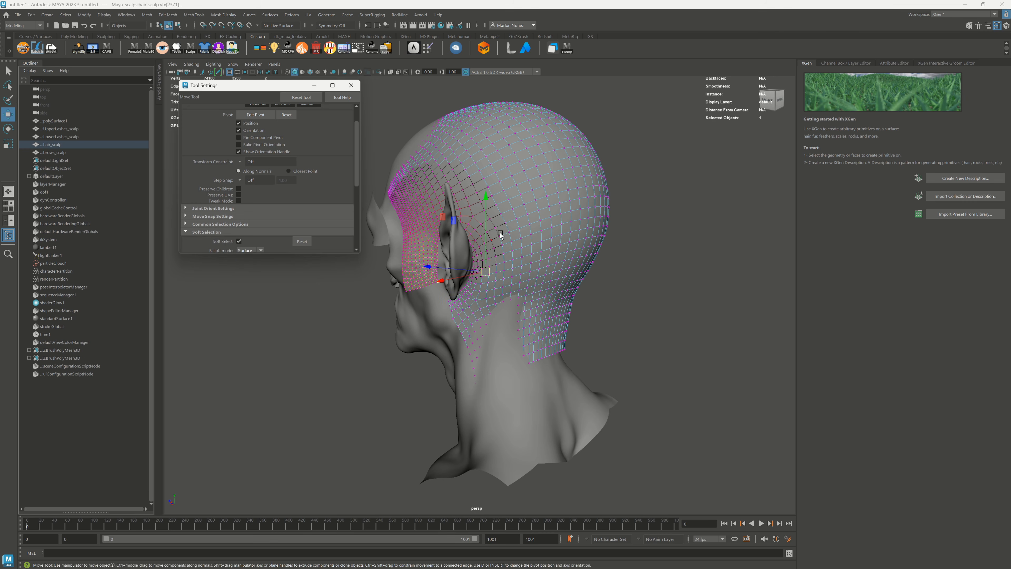
Step: Move soft-selected hair_scalp vertices around the ear and temple to follow the shape of the head
left_click_drag(487, 213, 463, 246)
left_click(521, 258)
left_click(435, 230)
left_click_drag(436, 203, 439, 193)
left_click_drag(459, 249, 423, 309, "alt")
left_click(492, 285)
left_click(470, 294)
Step: Move the lower hair_scalp vertices behind the ear and at the nape to fit the neck
left_click(518, 362)
left_click_drag(518, 362, 535, 392, "alt")
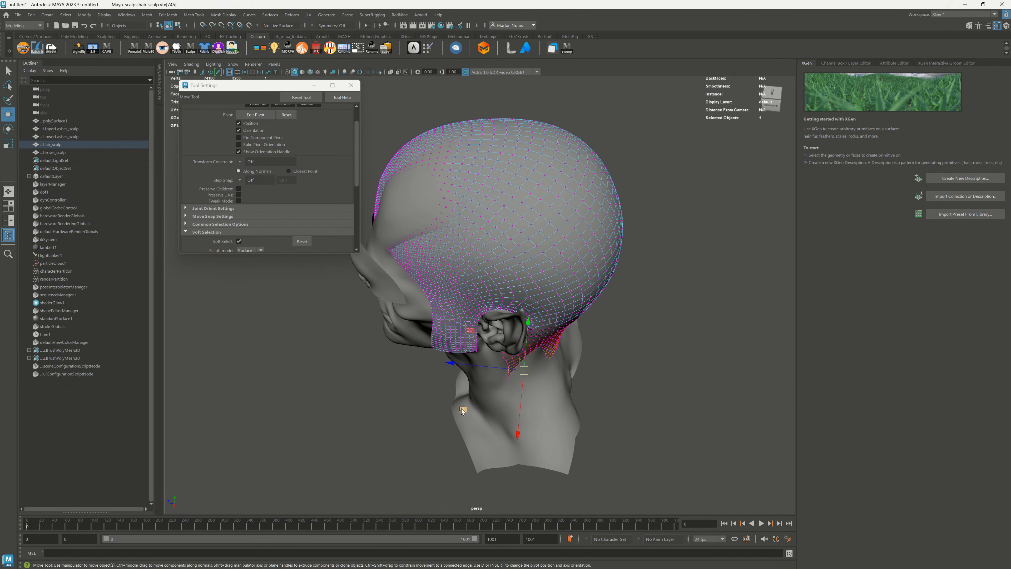
left_click_drag(461, 409, 446, 393)
left_click(523, 376)
left_click_drag(523, 377, 504, 405, "alt")
left_click_drag(477, 327, 483, 335)
Step: Make the head mesh polySurface1 the live surface
left_click_drag(486, 334, 417, 229, "alt")
left_click(534, 188)
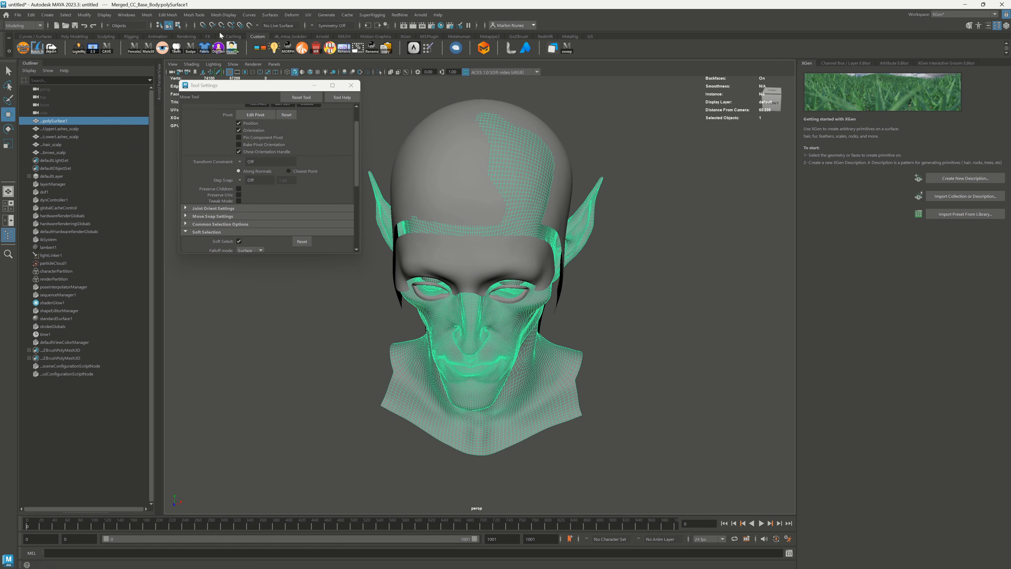
left_click(250, 25)
Step: Select all vertices of hair_scalp and nudge them so that they snap onto the live head surface
left_click_drag(598, 211, 557, 173, "alt")
left_click(532, 164)
right_click_drag(522, 165, 494, 164)
double_click(542, 149)
left_click_drag(490, 160, 491, 162)
Step: Adjust hair_scalp vertices in front of and behind the ear so that they sit on the live head surface
left_click_drag(494, 170, 517, 264, "alt")
left_click(518, 281)
left_click_drag(517, 275, 437, 302, "alt")
key("q")
left_click(471, 281)
key("w")
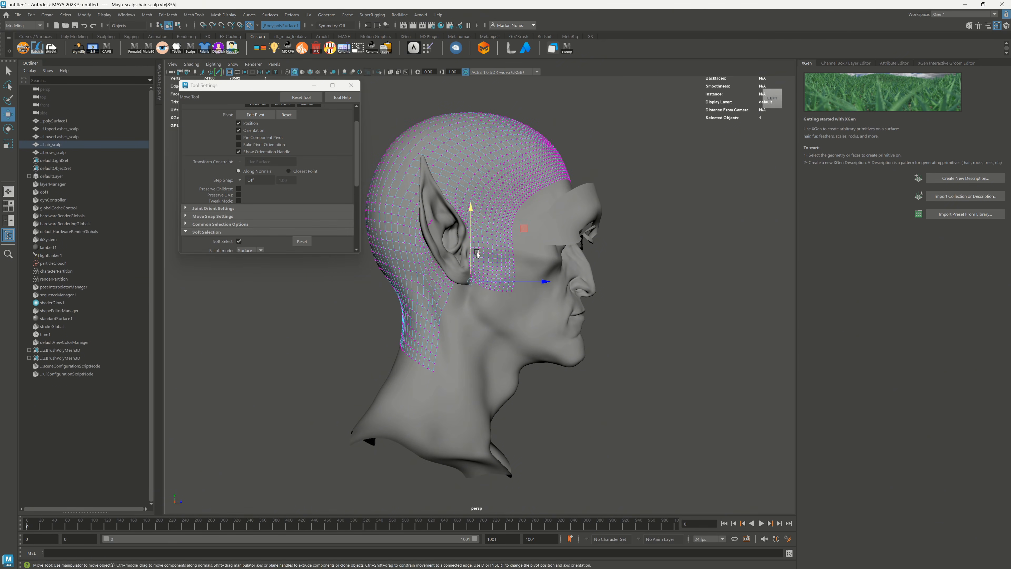
key("q")
left_click(474, 284)
key("w")
mouse_move(498, 292)
left_mouse_down("alt")
mouse_move(519, 236)
mouse_move(523, 301)
mouse_move(517, 279)
left_mouse_up("alt")
key("q")
left_click(514, 242)
Step: Try to smooth the hair_scalp mesh behind the ear with the Smooth sculpting tool
left_click(105, 36)
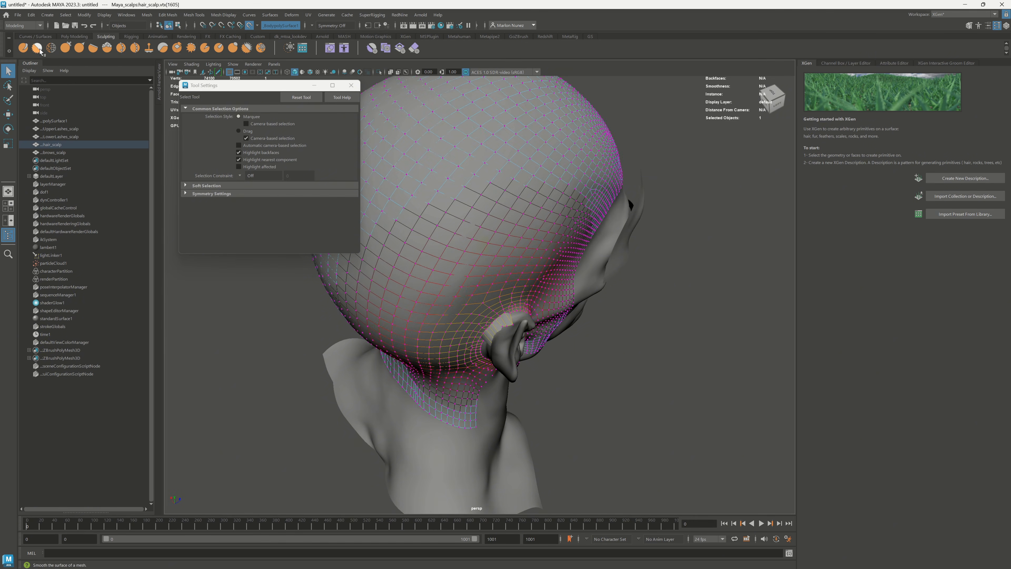
left_click(39, 51)
left_click_drag(494, 344, 501, 309, "alt")
left_click_drag(505, 271, 494, 284)
key("ctrl+z")
Step: Select a hair_scalp vertex hidden behind the ear and move it back toward the skull
key("q")
right_click_drag(506, 283, 474, 282)
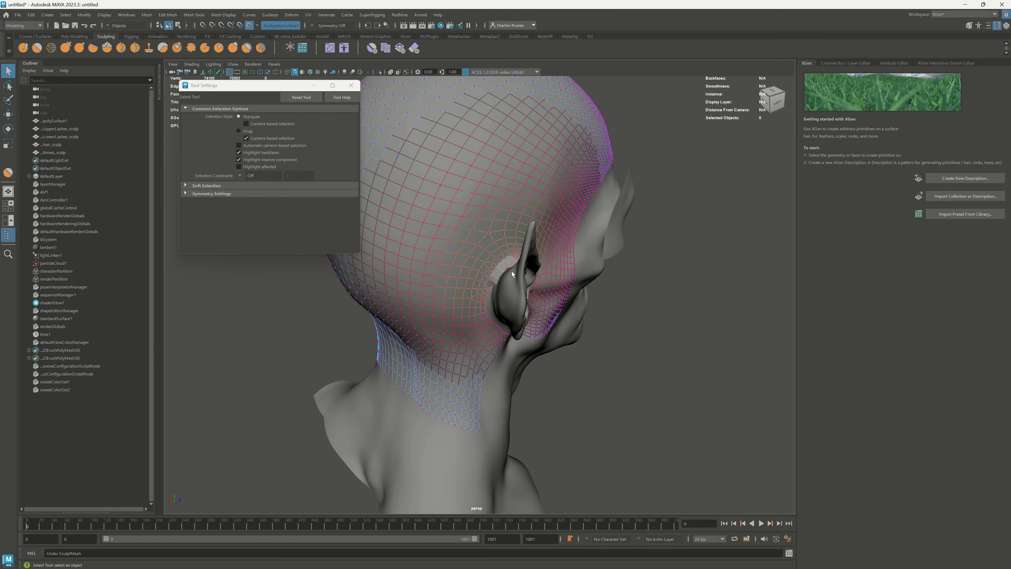
left_click(512, 274)
left_click_drag(512, 281, 454, 193, "alt")
key("w")
left_click(411, 176)
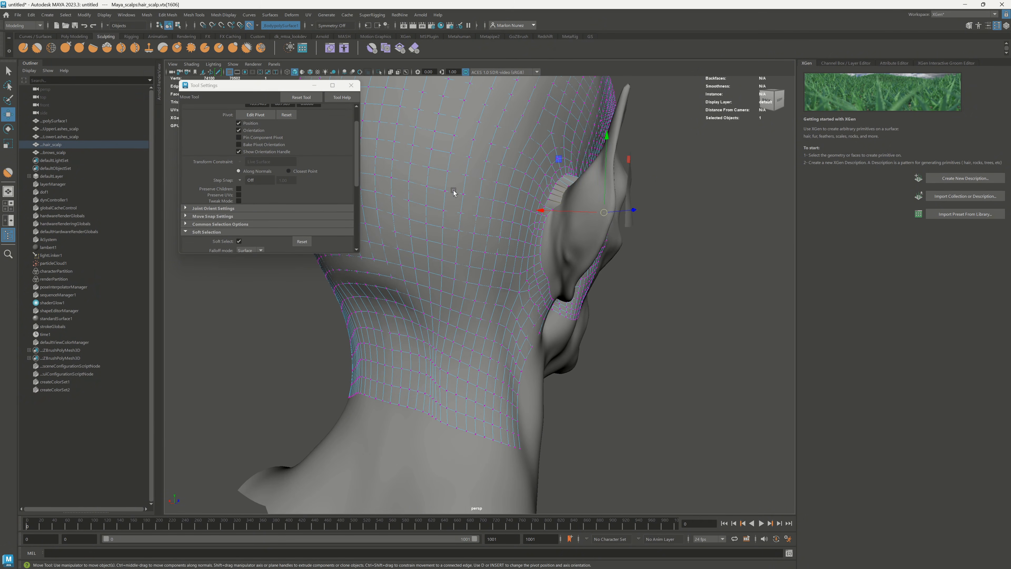
left_click_drag(604, 212, 572, 198)
Step: Turn off the live surface and pull the hair_scalp vertices behind the ear clear of the ear
left_click(251, 26)
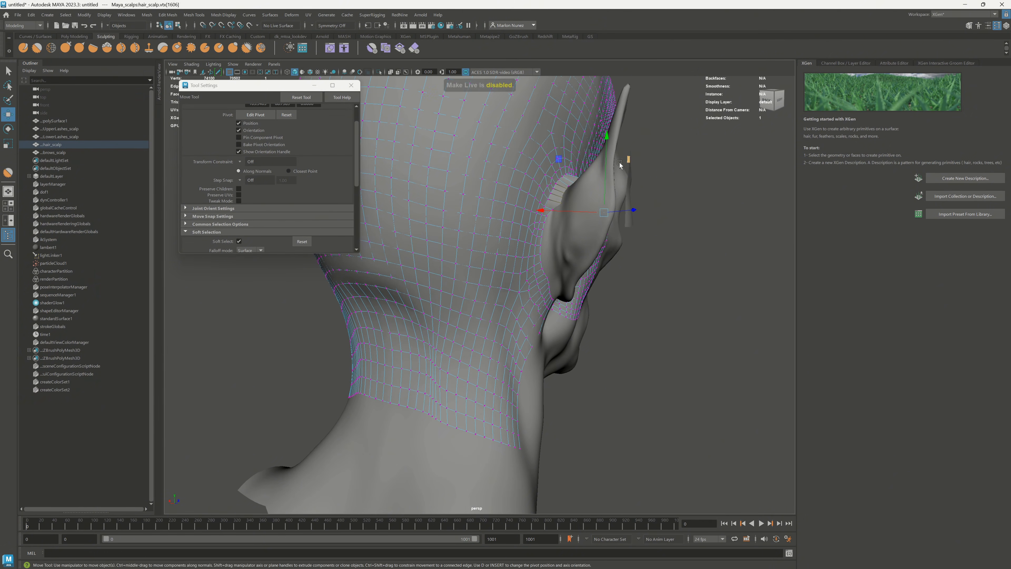
left_click_drag(683, 164, 627, 172, "alt")
left_click_drag(562, 214, 564, 242)
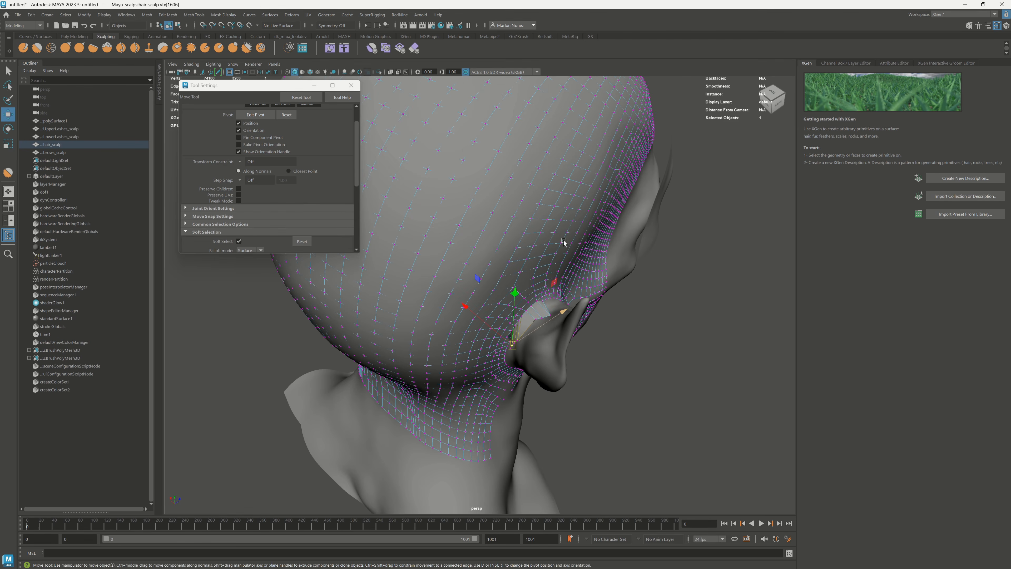
key("q")
left_click(553, 322)
key("w")
left_click_drag(553, 322, 498, 214)
Step: Return hair_scalp to object mode and smooth the distorted area behind the ear with the Smooth tool
right_click_drag(497, 214, 520, 196)
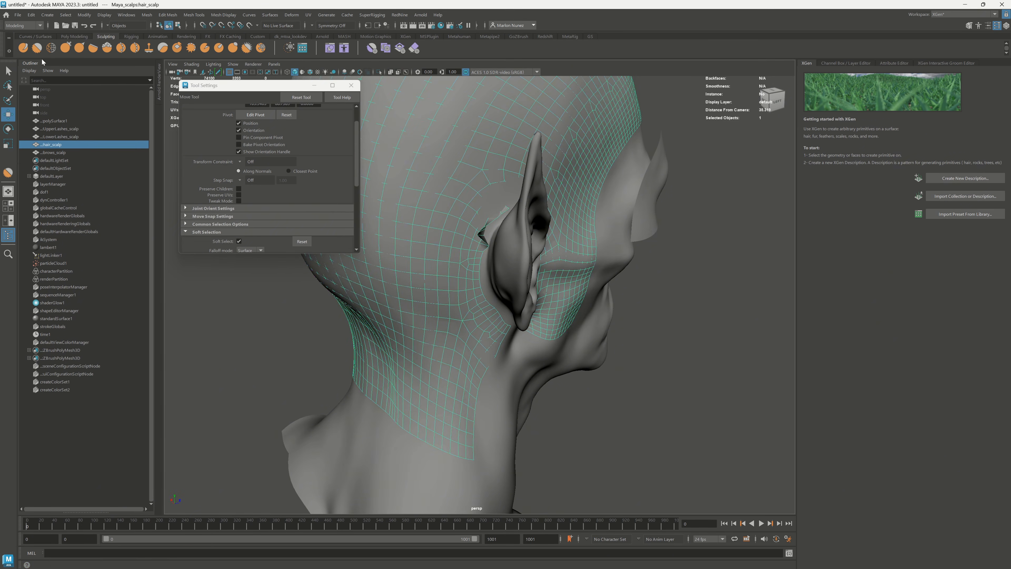
key("y")
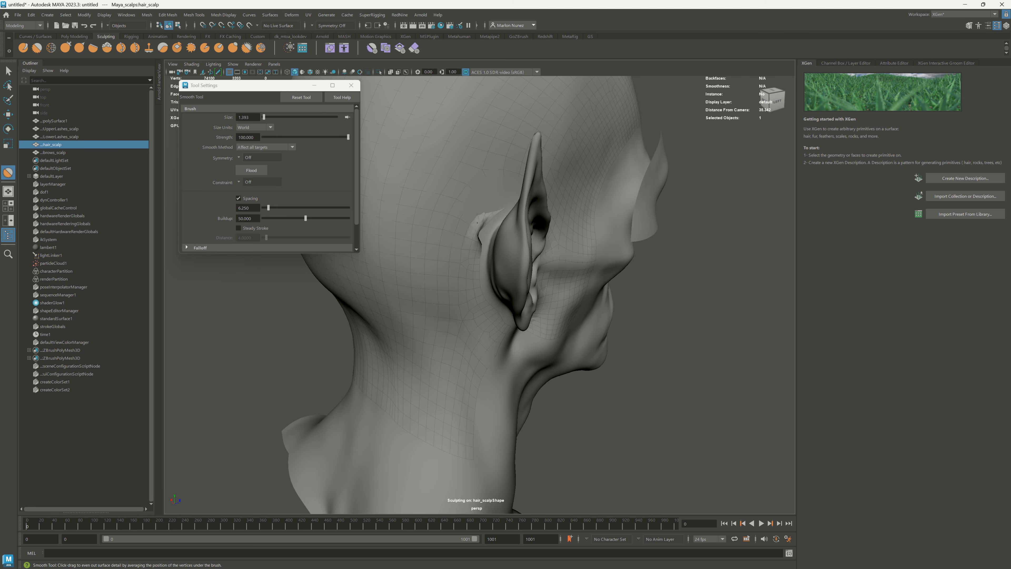
left_click_drag(477, 223, 481, 229)
Step: Reposition the remaining displaced hair_scalp vertices along the edge behind the ear
key("q")
right_click_drag(481, 241, 452, 242)
left_click(485, 234)
key("w")
left_click_drag(485, 235, 493, 231)
left_click_drag(493, 231, 498, 218, "alt")
left_click(522, 216)
left_click(523, 189)
Step: Make polySurface1 the live surface and smooth hair_scalp behind the ear so that it conforms to the head
right_click_drag(488, 210, 514, 194)
key("q")
left_click(458, 331)
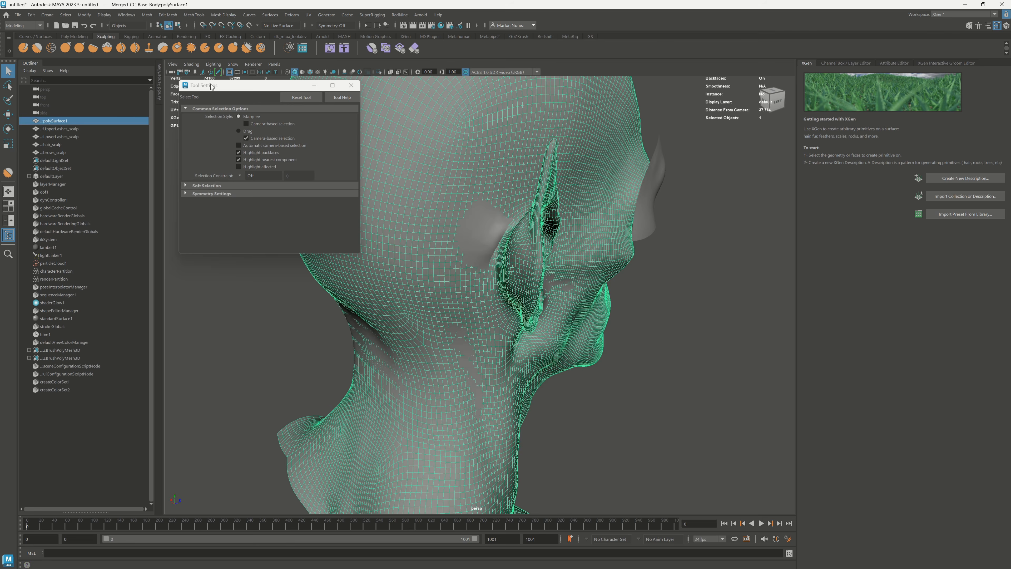
left_click(250, 26)
left_click(420, 114)
left_click(36, 48)
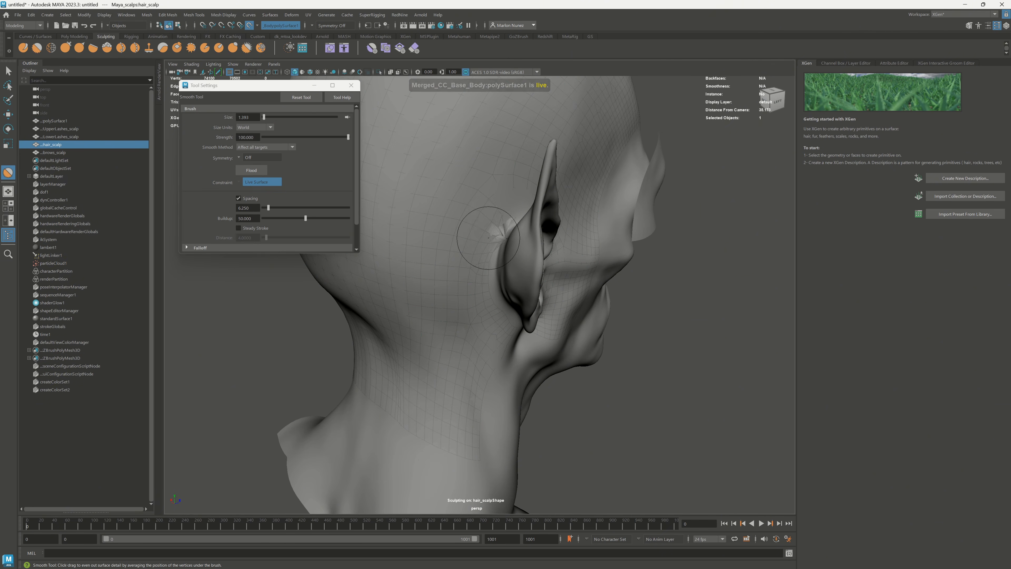
Step: Adjust individual hair_scalp vertices behind the ear along the live head surface
mouse_move(501, 189)
left_mouse_down("alt")
mouse_move(510, 231)
mouse_move(432, 229)
left_mouse_up("alt")
key("q")
right_click_drag(442, 223, 414, 224)
key("w")
left_click(466, 223)
left_click(459, 258)
left_click_drag(462, 263, 557, 359, "alt")
Step: Turn off the live surface and smooth hair_scalp around the opposite ear
left_click(250, 25)
key("q")
right_click_drag(585, 264, 610, 253)
left_click(37, 48)
mouse_move(549, 359)
left_mouse_down("alt")
mouse_move(568, 410)
mouse_move(564, 364)
left_mouse_up("alt")
Step: Make the head mesh live again and smooth hair_scalp around the opposite ear against it
key("q")
left_click(241, 263)
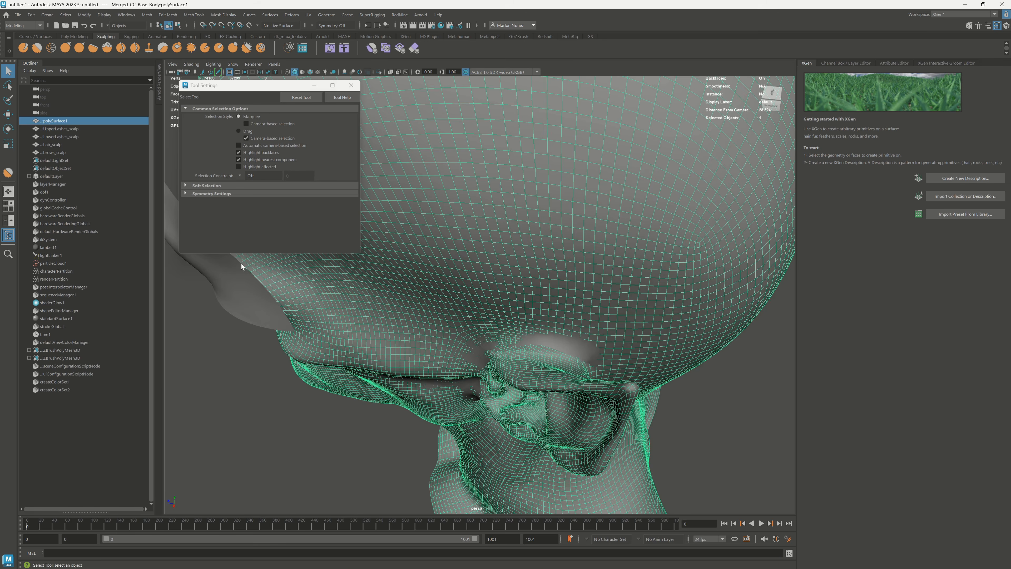
left_click_drag(497, 303, 504, 275, "alt")
left_click(249, 26)
left_click(510, 247)
left_click(36, 48)
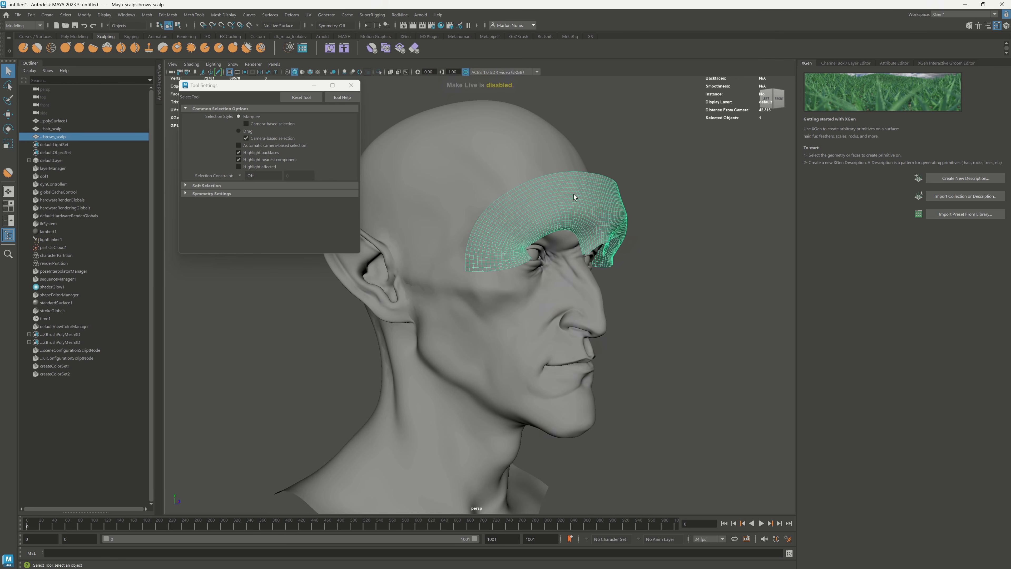
Step: Select all vertices of brows_scalp, then move and scale them to fit the forehead and brow area
right_click_drag(584, 222, 569, 227)
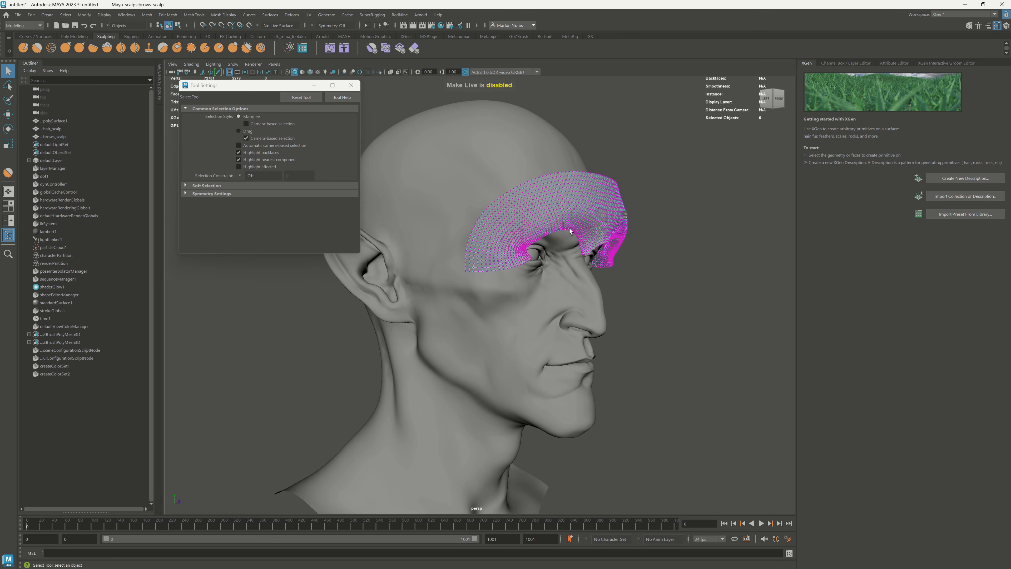
left_click_drag(570, 228, 593, 235, "alt")
key("w")
left_click_drag(453, 157, 663, 257)
left_click_drag(636, 169, 575, 260)
key("r")
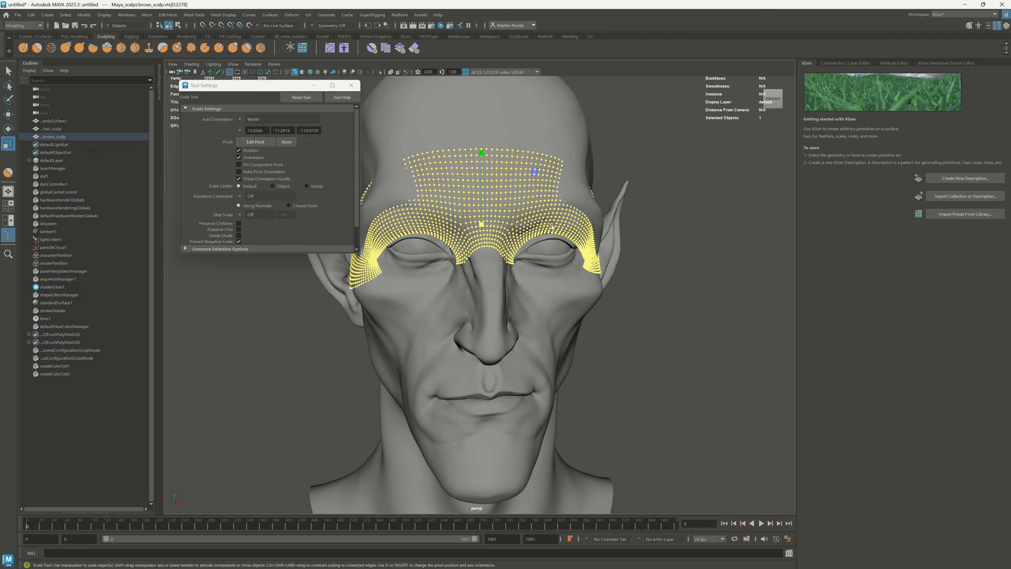
right_click_drag(512, 177, 548, 162)
Step: Make the head mesh polySurface1 the live surface for fitting the brows
key("q")
left_click(517, 128)
left_click(436, 311)
left_click(249, 25)
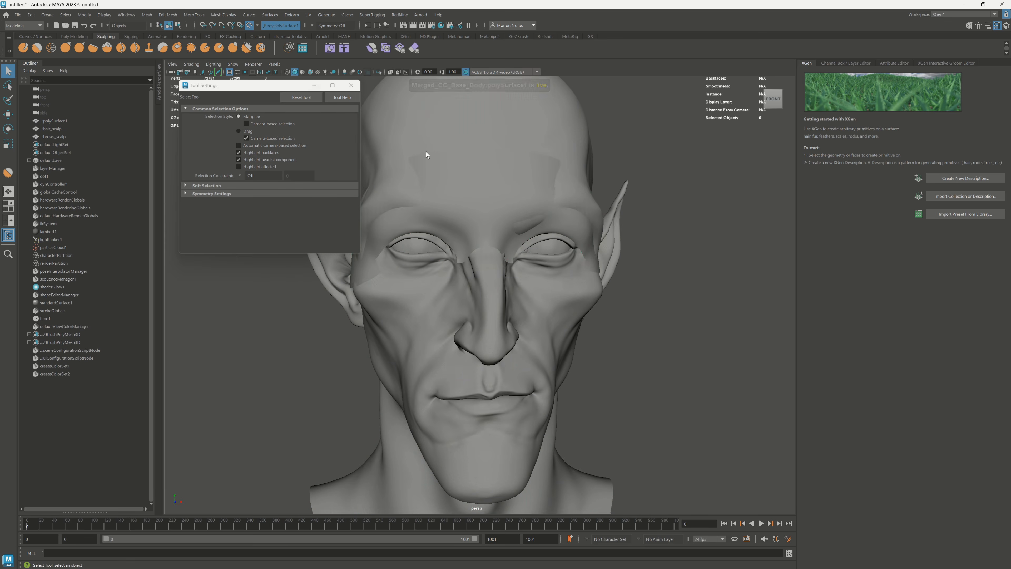
Step: Select all vertices of brows_scalp and nudge them so that they snap onto the live head surface
left_click(448, 195)
right_click_drag(490, 219, 462, 217)
left_click_drag(627, 134, 337, 307)
left_click_drag(470, 247, 655, 255, "alt")
key("w")
mouse_move(655, 256)
left_mouse_down("alt")
mouse_move(619, 274)
mouse_move(648, 264)
left_mouse_up("alt")
Step: Lower the soft-selected brows_scalp vertices above both eyes to follow the upper eyelids
left_click(463, 200)
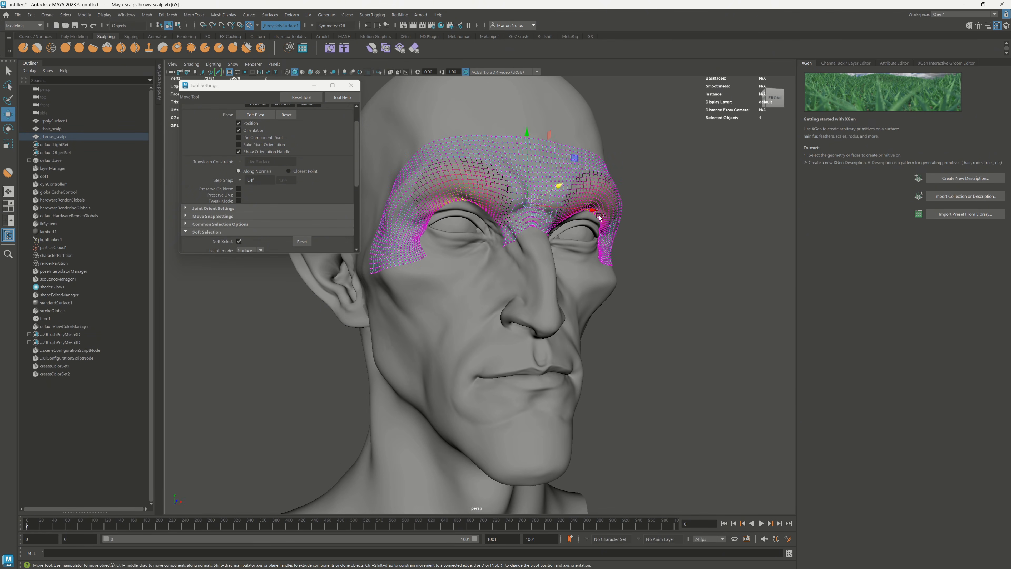
left_click_drag(525, 150, 527, 161)
right_click_drag(527, 161, 548, 171, "alt")
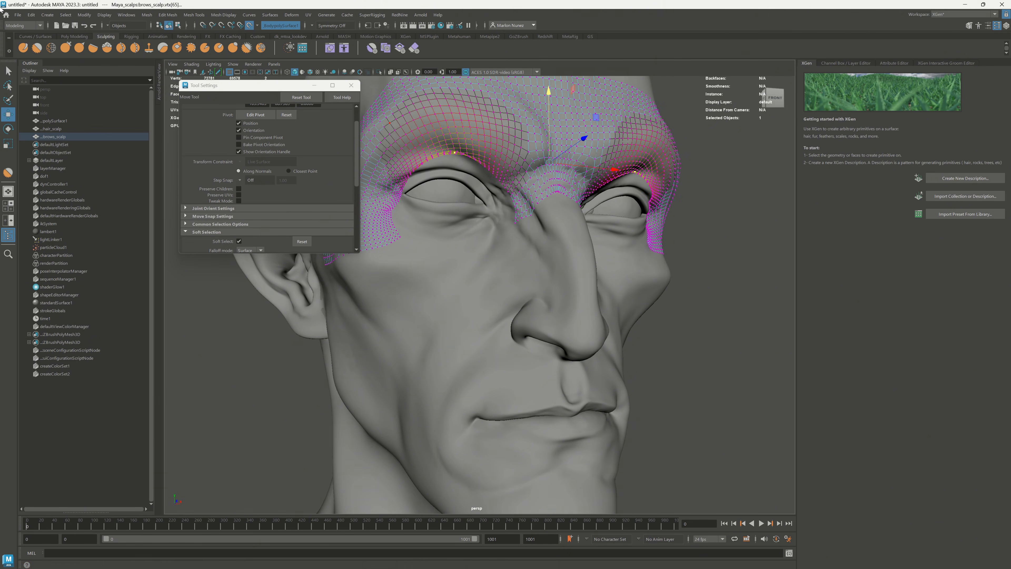
Step: Refine the brows_scalp mesh around the brow with the Sculpt Tool and close the tool settings
left_click(24, 48)
mouse_move(558, 135)
left_mouse_down("alt")
mouse_move(587, 133)
mouse_move(551, 84)
mouse_move(529, 168)
mouse_move(438, 231)
left_mouse_up("alt")
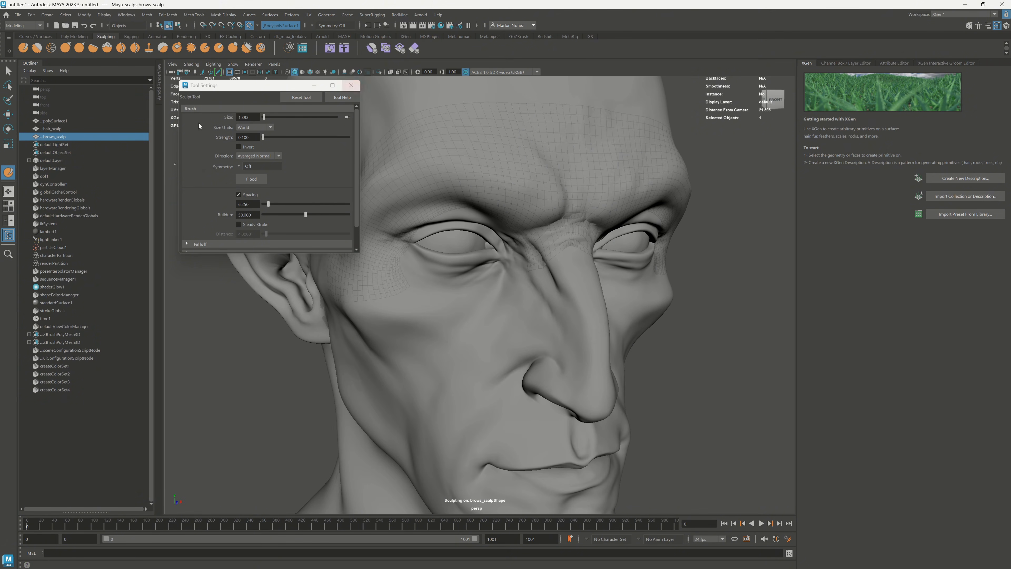
left_click(353, 86)
Step: Create an XGen description named hair on hair_scalp in a new collection named hair, using guide-controlled splines placed randomly across the surface
left_click_drag(270, 185, 474, 140, "alt")
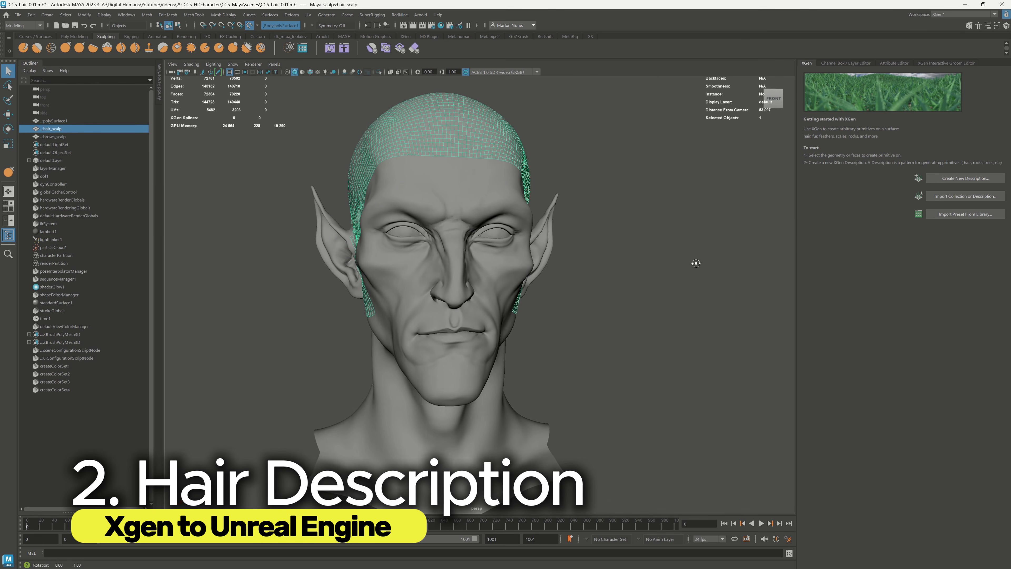
left_click_drag(695, 262, 734, 264, "alt")
left_click(932, 178)
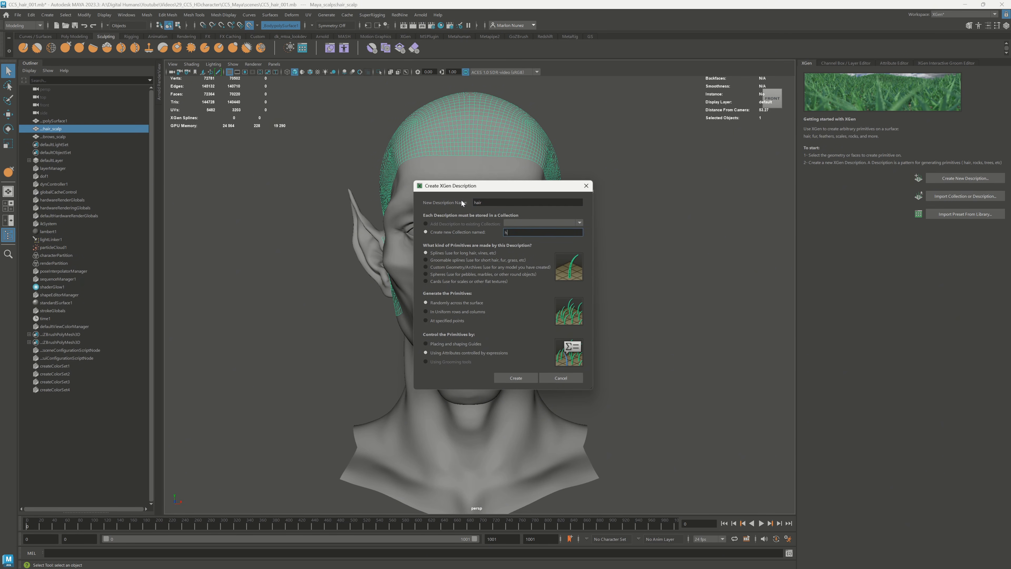
left_click(525, 380)
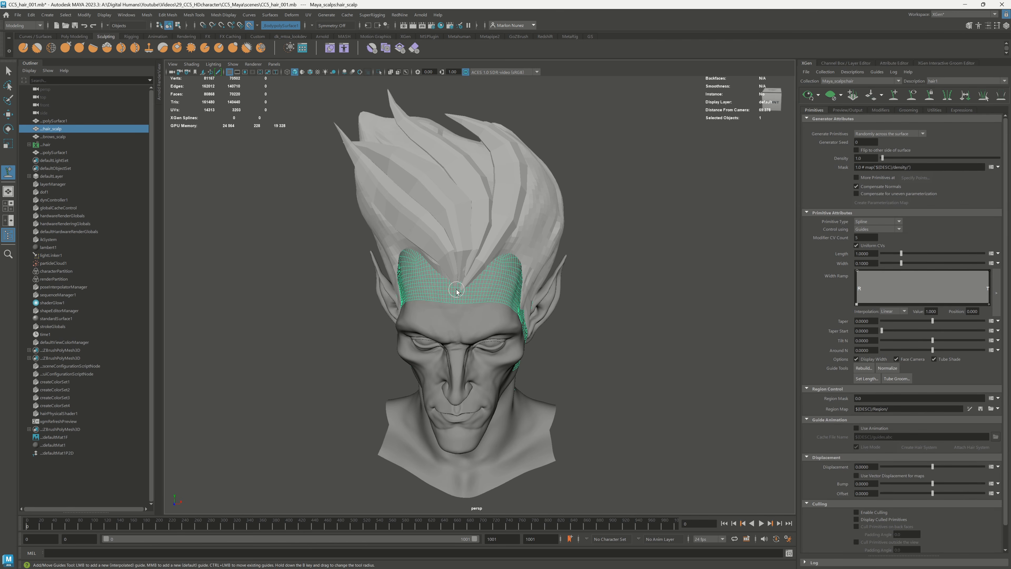
Step: Add XGen guides on the scalp at the centre of the front hairline and on the side of the head
left_click(457, 291)
left_click_drag(456, 291, 482, 238, "alt")
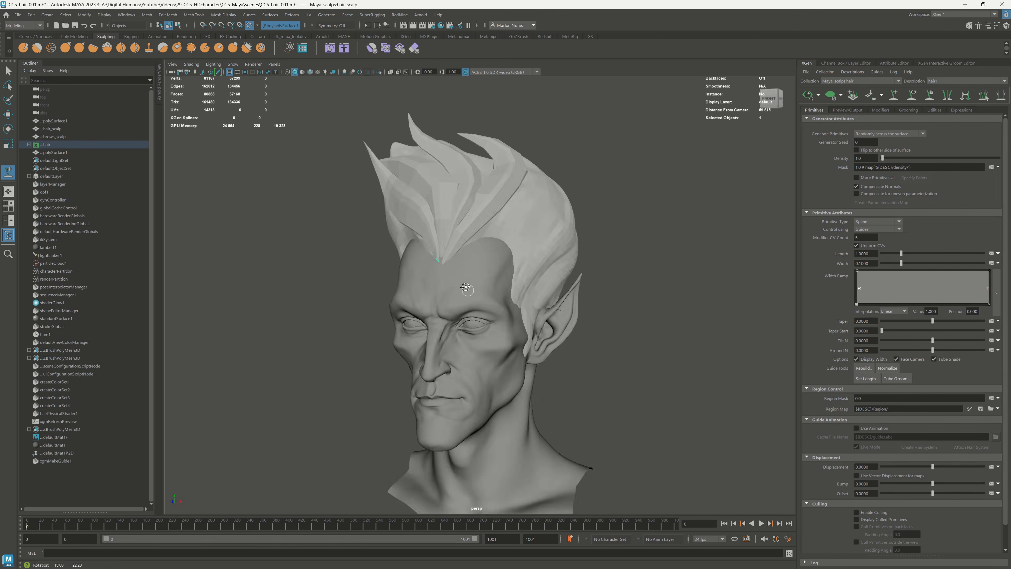
left_click(497, 296)
left_click_drag(497, 296, 568, 260, "alt")
Step: Shape the front hairline guide with the Sculpt Guides tool to follow the curve of the reference hair mesh
key("q")
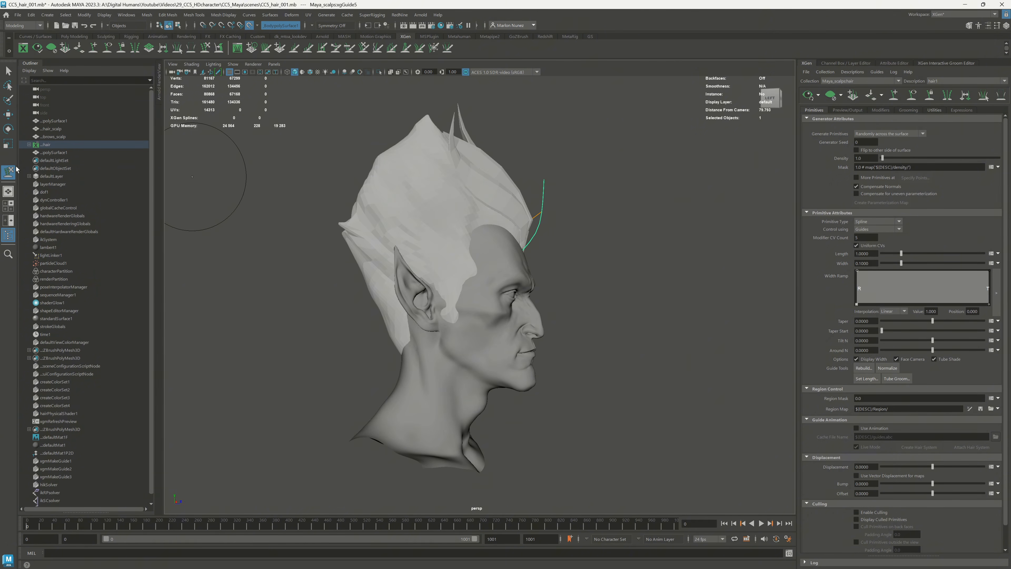
key("ctrl+shift+t")
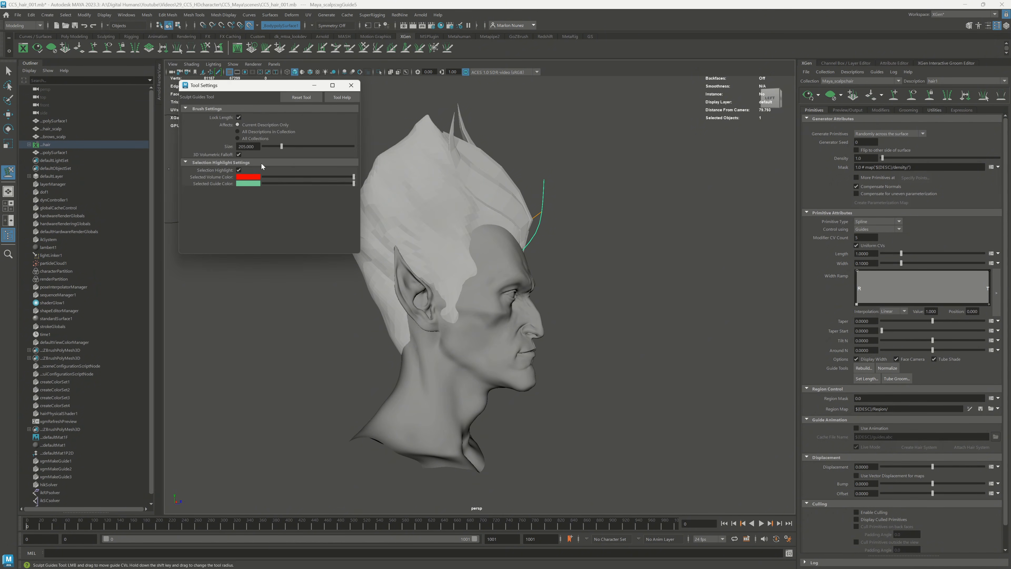
left_click(351, 85)
scroll(522, 201, "down", 3)
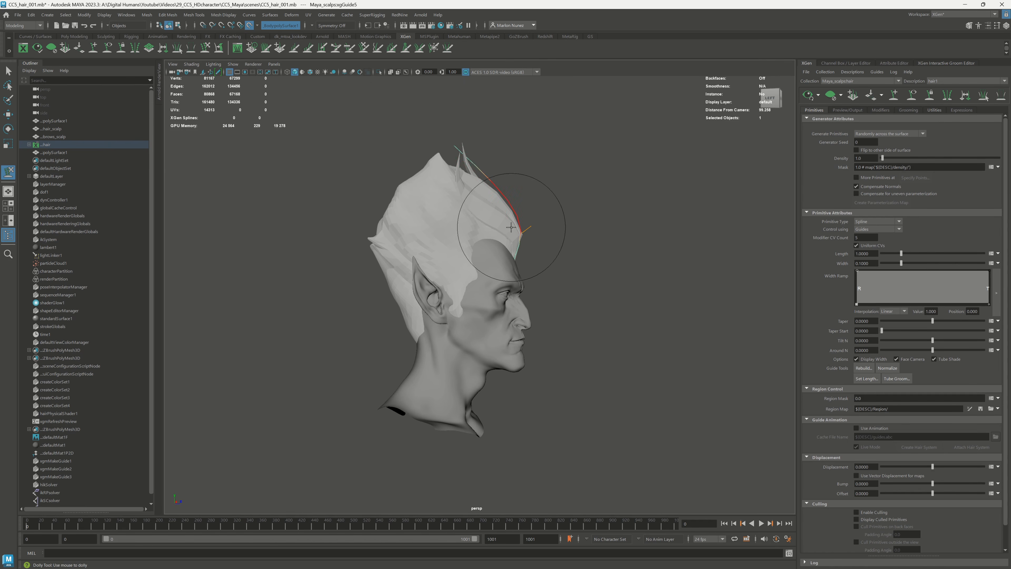
left_click_drag(512, 227, 472, 248, "alt")
left_click_drag(415, 223, 495, 190)
left_click_drag(379, 189, 434, 242, "alt")
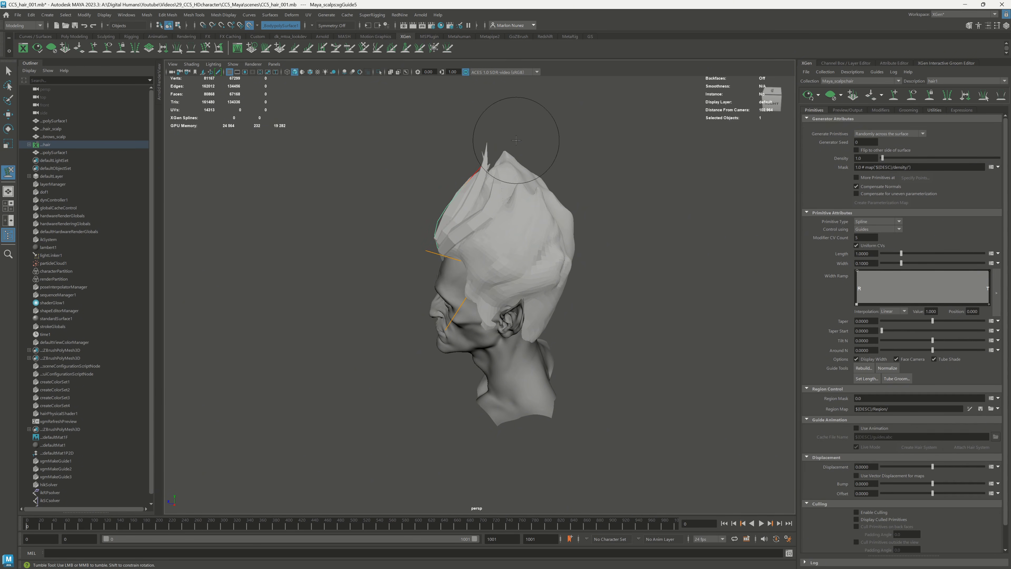
Step: Normalize the front guide, then select the guide on the side of the head and start sculpting it along the hair mesh
left_click(889, 371)
left_click_drag(470, 199, 616, 196, "alt")
key("q")
left_click(555, 224)
key("y")
mouse_move(560, 226)
left_mouse_down("alt")
mouse_move(522, 249)
mouse_move(485, 224)
left_mouse_up("alt")
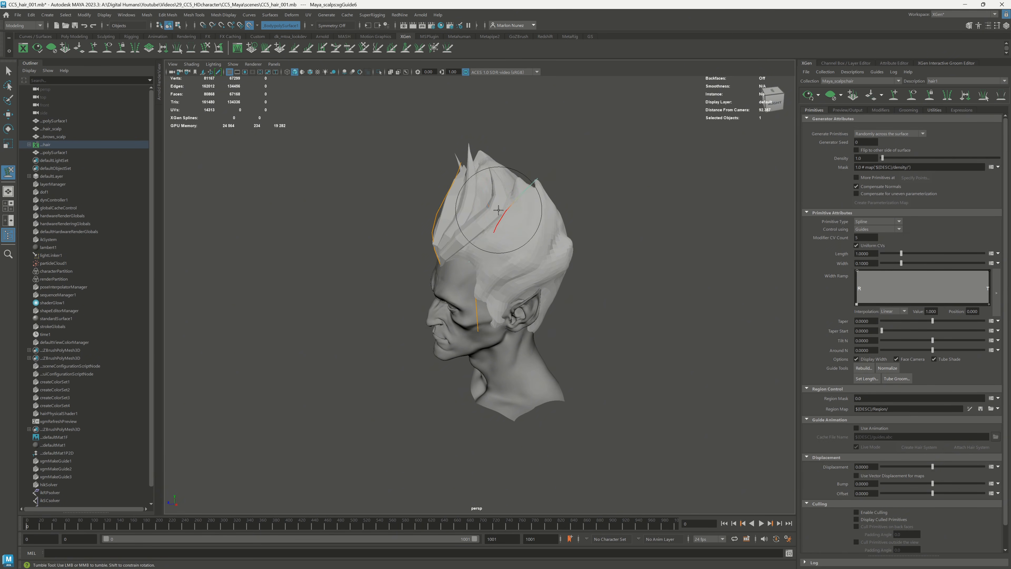
Step: Sculpt the guides at the temple and above the ear to follow the swept-back reference hair
left_click_drag(641, 177, 577, 195, "alt")
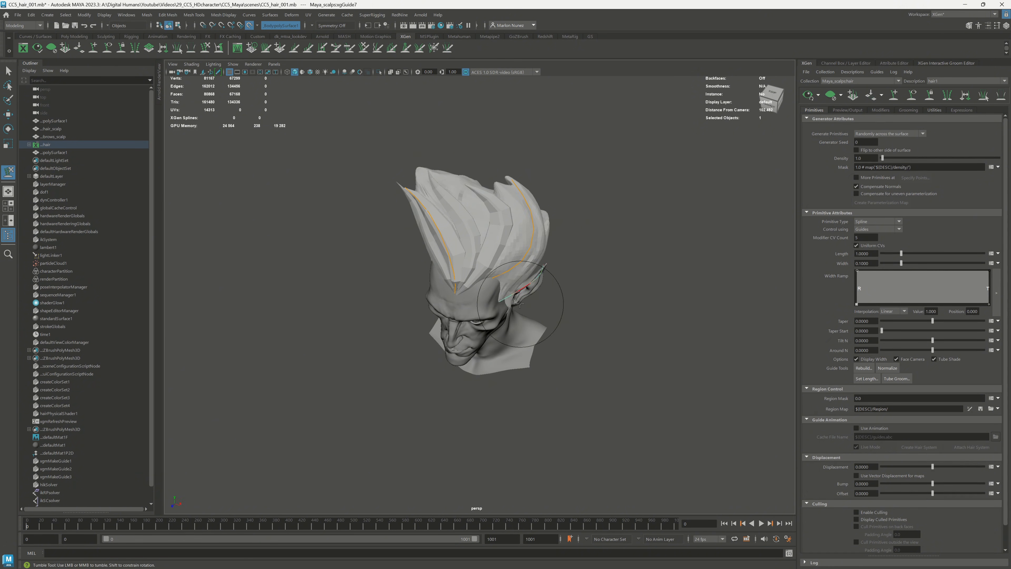
left_click_drag(540, 288, 573, 284, "alt")
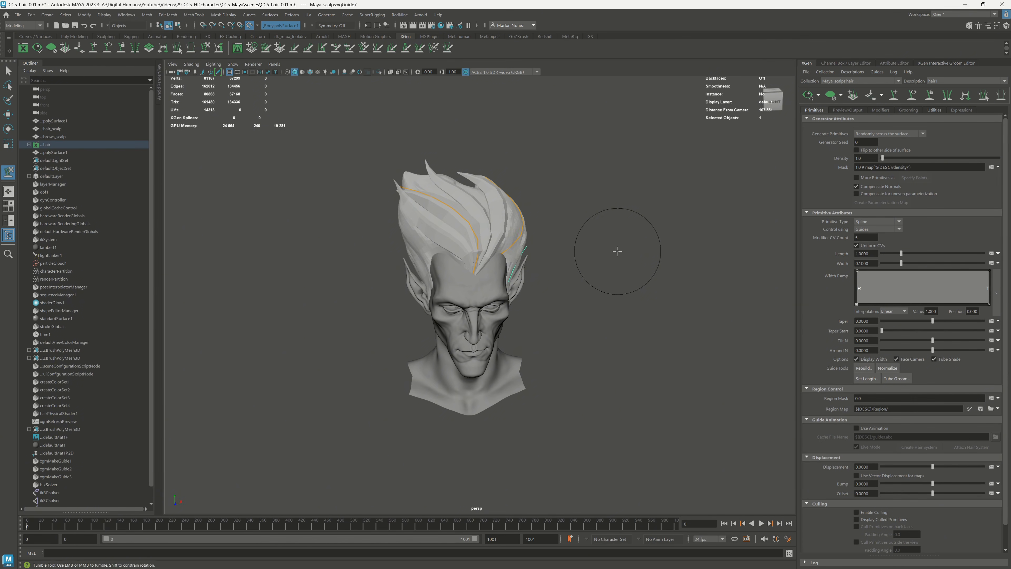
mouse_move(618, 251)
left_mouse_down("alt")
mouse_move(467, 244)
mouse_move(478, 251)
mouse_move(501, 239)
left_mouse_up("alt")
Step: Shape an additional guide between the front and side guides along the reference hair strands
left_click(205, 48)
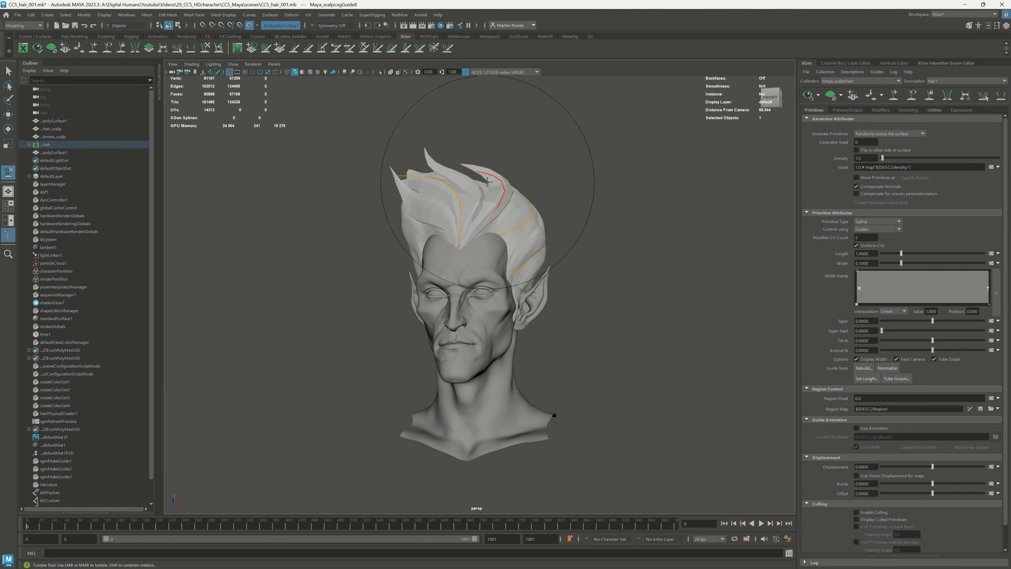
mouse_move(487, 181)
left_mouse_down("alt")
mouse_move(450, 161)
mouse_move(565, 154)
mouse_move(526, 136)
mouse_move(467, 215)
mouse_move(651, 127)
mouse_move(508, 96)
mouse_move(474, 228)
left_mouse_up("alt")
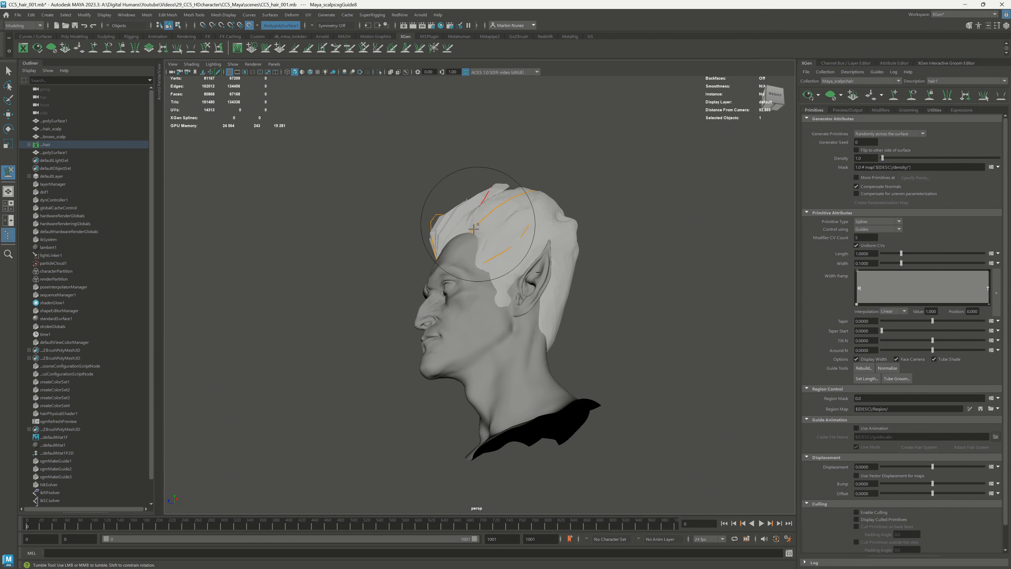
mouse_move(467, 162)
left_mouse_down("alt")
mouse_move(591, 153)
mouse_move(497, 124)
mouse_move(583, 90)
mouse_move(787, 208)
left_mouse_up("alt")
Step: Select the front and side guides and rebuild them with a new CV count
key("q")
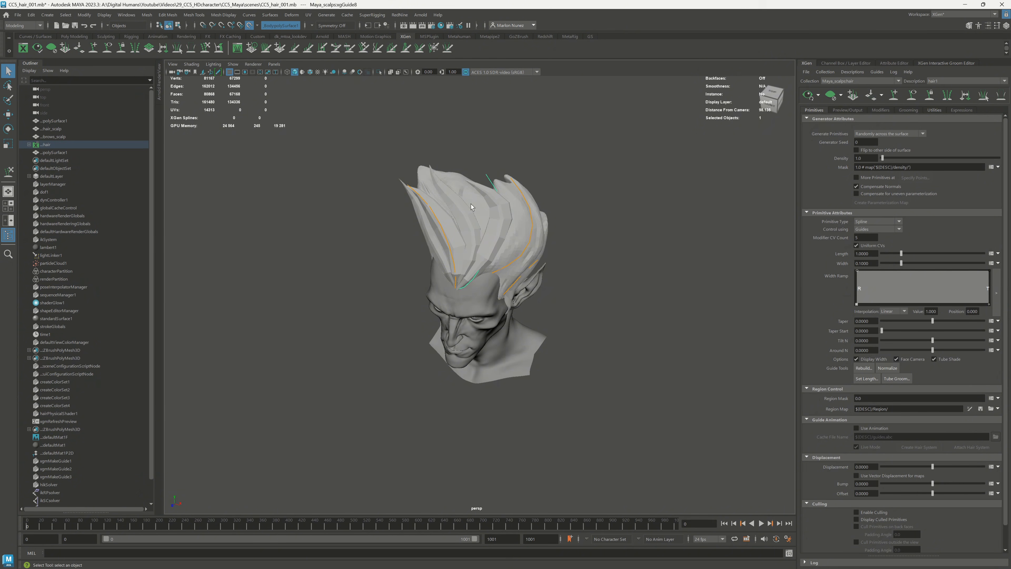
left_click_drag(534, 255, 490, 175, "alt")
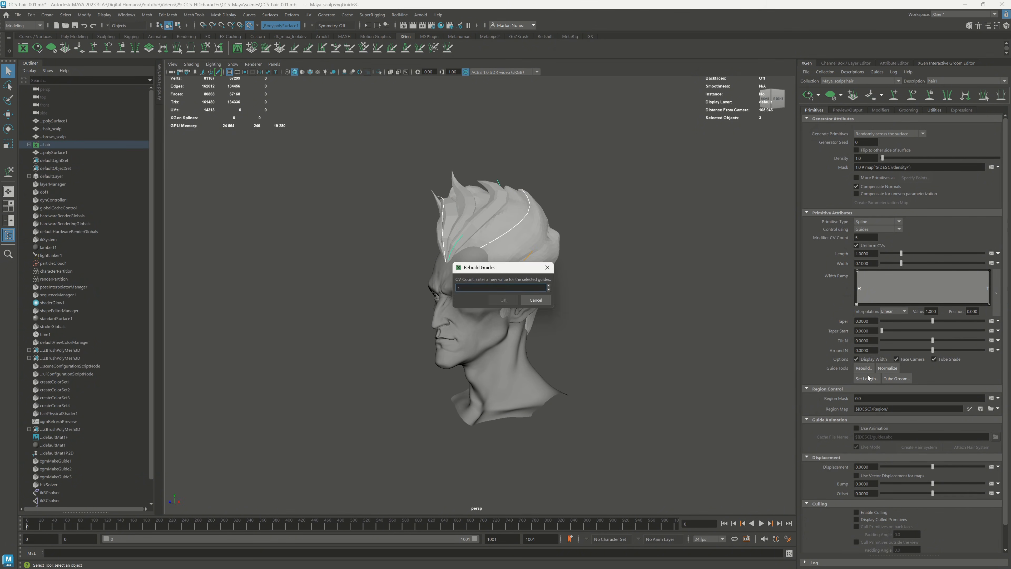
mouse_move(496, 250)
left_mouse_down("alt")
mouse_move(477, 221)
mouse_move(533, 172)
mouse_move(493, 85)
mouse_move(553, 158)
mouse_move(470, 241)
mouse_move(442, 239)
mouse_move(454, 272)
mouse_move(528, 227)
mouse_move(411, 187)
mouse_move(395, 204)
mouse_move(547, 160)
left_mouse_up("alt")
key("q")
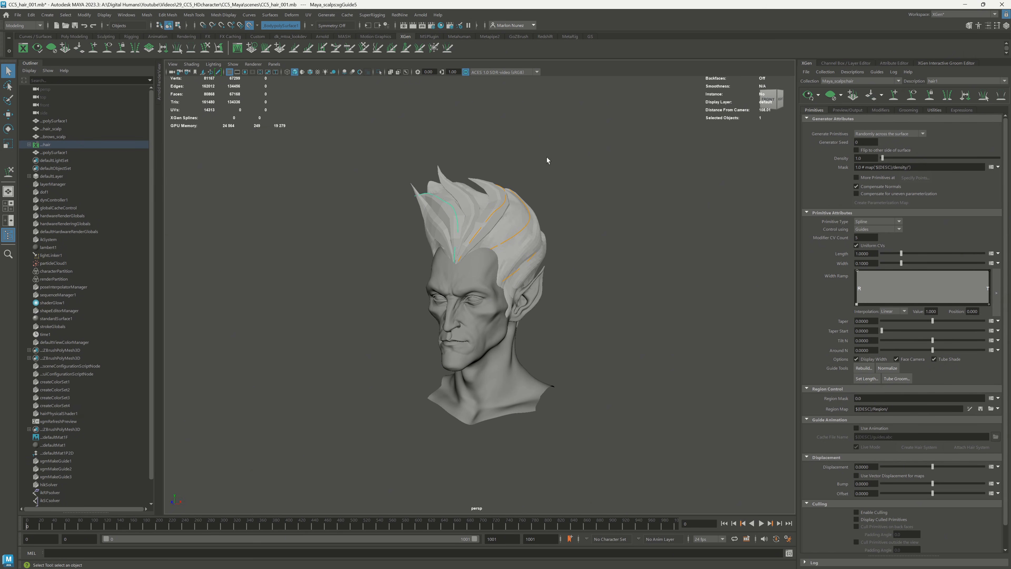
scroll(437, 181, "up", 3)
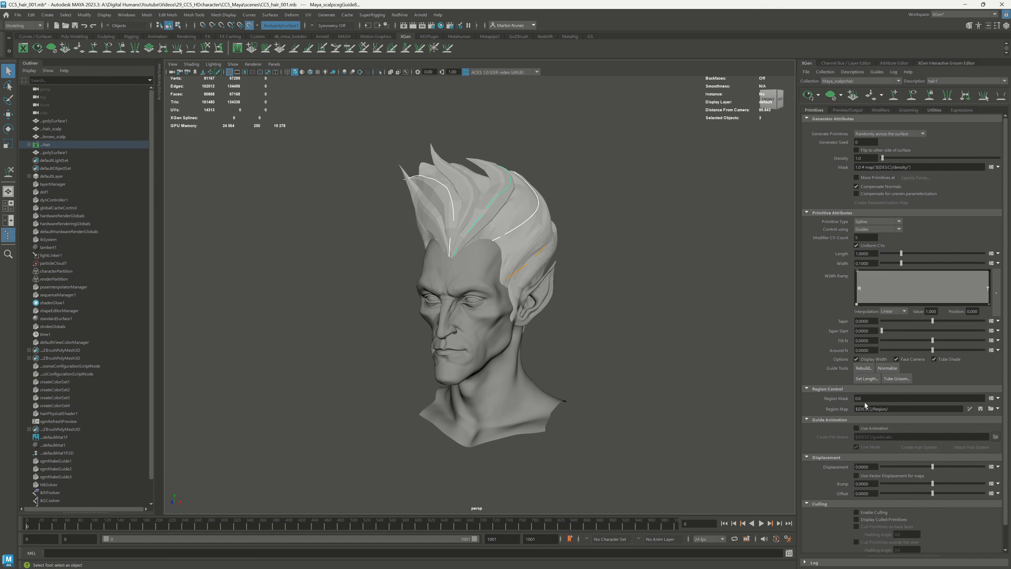
Step: Add a guide at the character's right temple, rebuild it and sculpt it along the reference hair
mouse_move(435, 153)
left_mouse_down("alt")
mouse_move(494, 167)
mouse_move(590, 167)
left_mouse_up("alt")
left_click(894, 95)
mouse_move(677, 247)
left_mouse_down("alt")
mouse_move(569, 273)
mouse_move(661, 299)
left_mouse_up("alt")
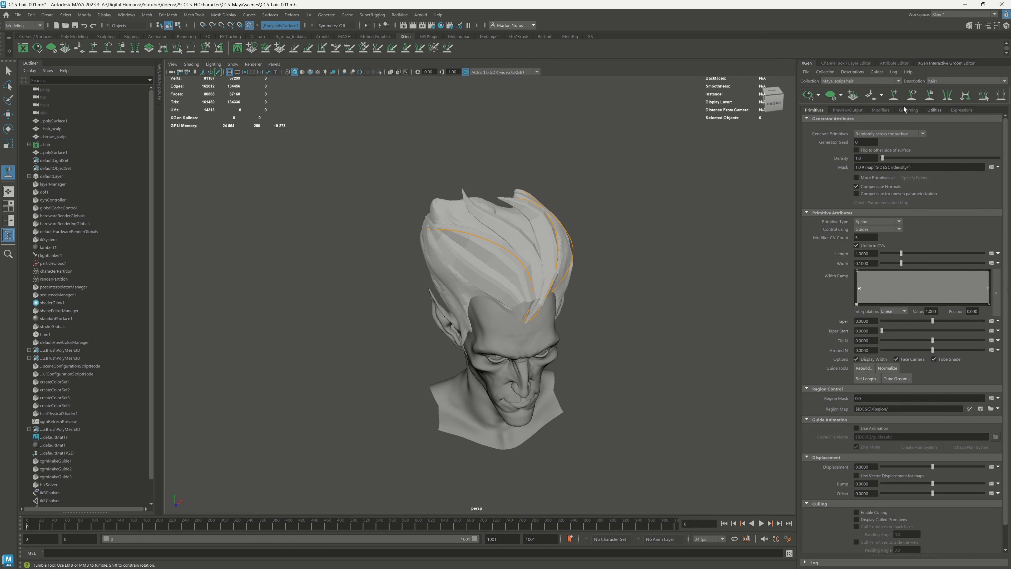
left_click(485, 296)
left_click_drag(485, 296, 513, 259, "alt")
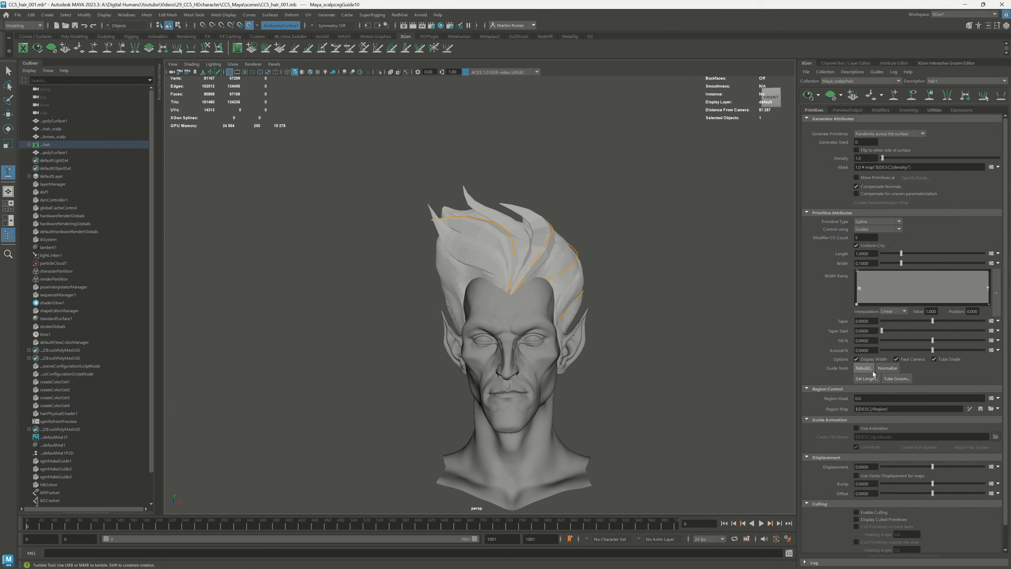
left_click(872, 370)
key("Return")
mouse_move(442, 223)
left_mouse_down("alt")
mouse_move(548, 181)
mouse_move(418, 235)
mouse_move(524, 140)
mouse_move(458, 201)
mouse_move(639, 203)
mouse_move(674, 257)
mouse_move(558, 255)
left_mouse_up("alt")
left_click(205, 48)
Step: Place a short guide at the left sideburn in front of the ear and start sculpting it
key("q")
scroll(497, 343, "up", 5)
left_click(496, 344)
left_click_drag(497, 343, 622, 338, "alt")
left_click(205, 48)
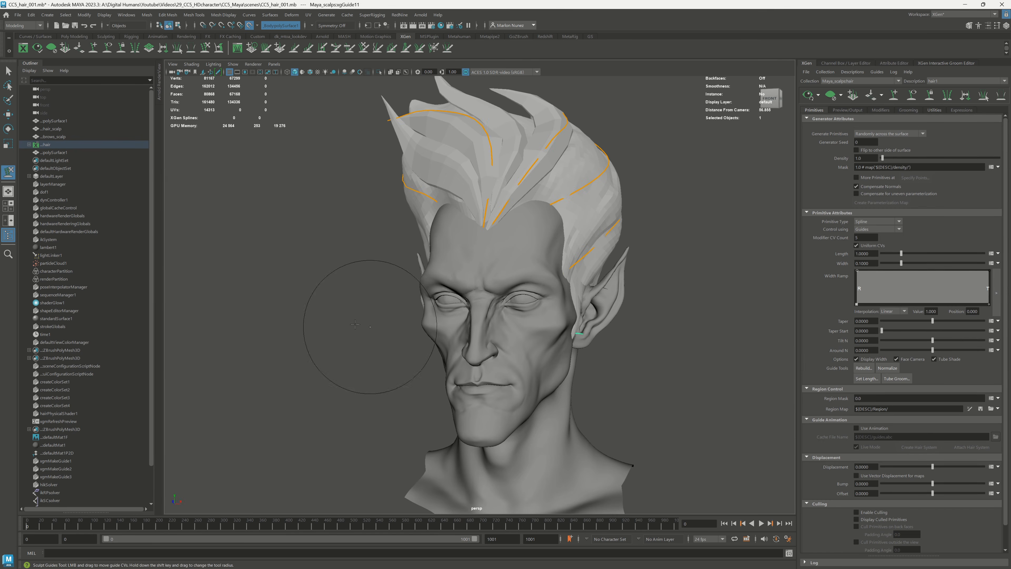
Step: Turn on Lock Length for the Sculpt Guides tool and shape the short sideburn guide
double_click(8, 172)
left_click(239, 117)
left_click_drag(687, 382, 535, 398, "alt")
left_click_drag(534, 398, 641, 393, "alt")
right_click_drag(641, 392, 675, 388, "alt")
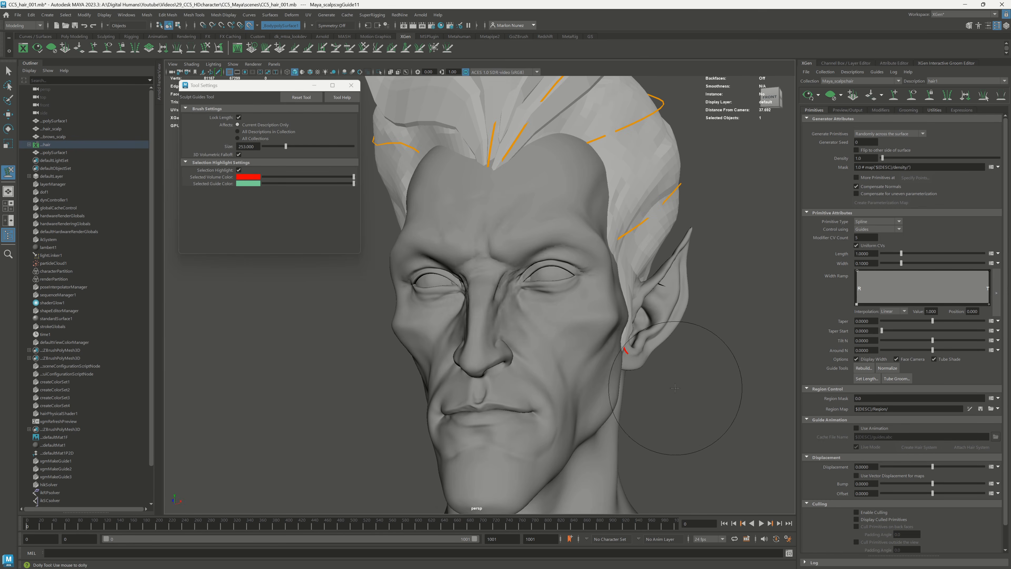
key("Return")
Step: Add a short guide at the nape hairline behind the left ear and sculpt it against the neck
mouse_move(772, 319)
left_mouse_down("alt")
mouse_move(713, 311)
mouse_move(621, 338)
left_mouse_up("alt")
key("q")
left_click(517, 419)
left_click(205, 48)
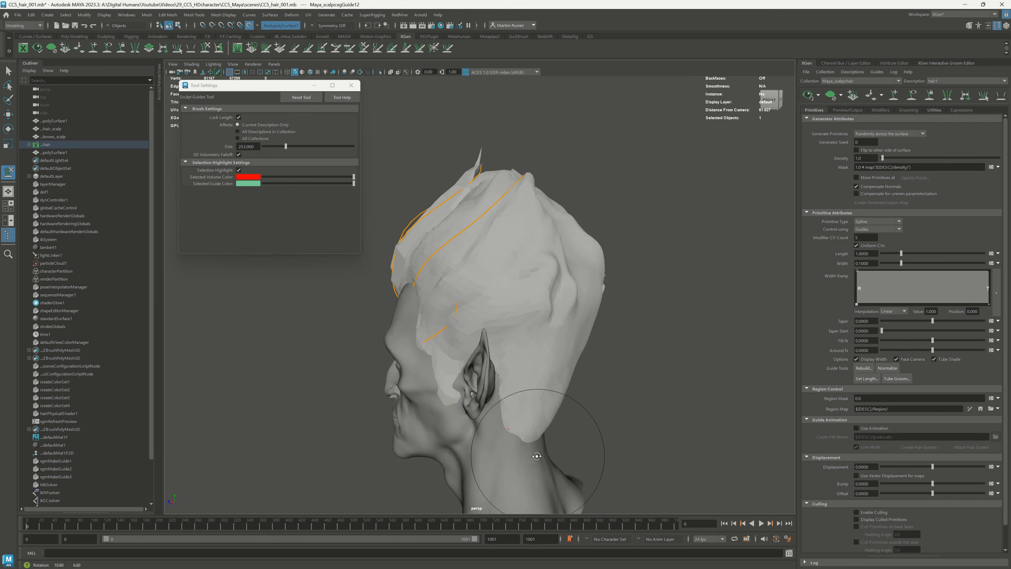
scroll(549, 446, "up", 5)
mouse_move(498, 339)
left_mouse_down("alt")
mouse_move(569, 334)
mouse_move(517, 331)
left_mouse_up("alt")
scroll(569, 334, "down", 5)
Step: Add a guide just behind the left ear and sculpt it to follow the reference hair
left_click(93, 48)
left_click(592, 223)
left_click(205, 48)
mouse_move(585, 255)
left_mouse_down("alt")
mouse_move(643, 287)
mouse_move(577, 258)
mouse_move(621, 223)
left_mouse_up("alt")
Step: Add a guide on the upper right side of the scalp and sweep it back along the hair mesh
left_click(93, 48)
left_click(484, 255)
left_click(205, 48)
mouse_move(469, 210)
left_mouse_down("alt")
mouse_move(530, 220)
mouse_move(529, 199)
left_mouse_up("alt")
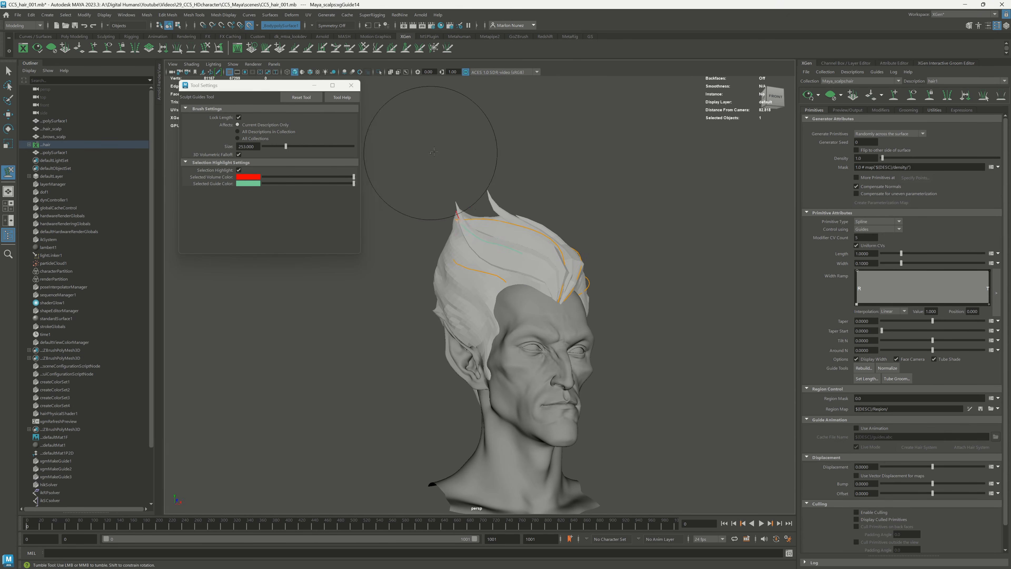
mouse_move(589, 239)
left_mouse_down("alt")
mouse_move(478, 261)
mouse_move(578, 165)
left_mouse_up("alt")
Step: Select the reference hair mesh polySurface1 and hide it to expose the scalp
key("q")
left_click_drag(676, 171, 592, 260, "alt")
left_click(558, 248)
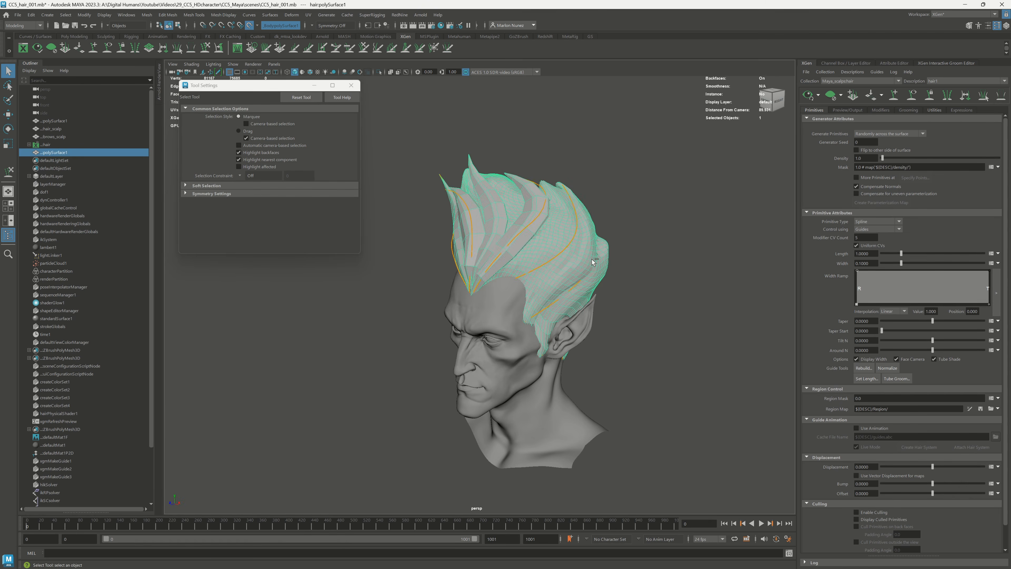
key("ctrl+h")
Step: Add guides at the crown and upper back of the scalp and sculpt them upward and back
left_click(93, 48)
mouse_move(558, 191)
left_mouse_down("alt")
mouse_move(520, 239)
mouse_move(544, 163)
mouse_move(458, 144)
mouse_move(522, 175)
left_mouse_up("alt")
left_click(520, 239)
left_click(205, 48)
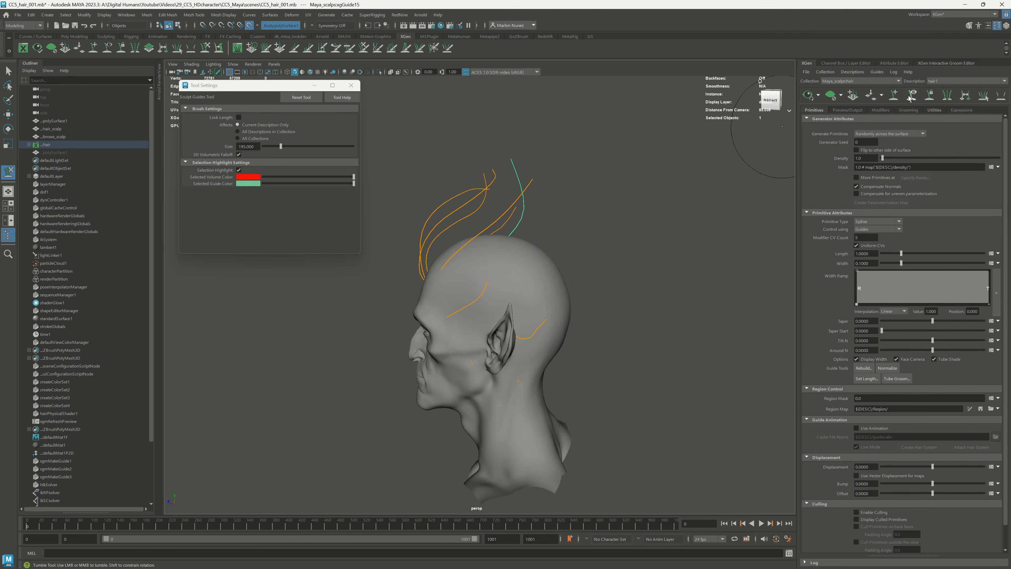
left_click(93, 48)
left_click(558, 279)
left_click(205, 47)
left_click_drag(641, 255, 530, 255, "alt")
Step: Add two guides around the back left of the scalp, sculpt them to match their neighbours and normalize the selected guide
left_click(93, 47)
left_click(445, 281)
left_click(205, 48)
left_click_drag(497, 199, 643, 219, "alt")
mouse_move(621, 199)
left_mouse_down("alt")
mouse_move(678, 185)
mouse_move(536, 313)
mouse_move(574, 208)
mouse_move(498, 240)
left_mouse_up("alt")
left_click(93, 48)
left_click(478, 295)
left_click(205, 48)
left_click_drag(518, 223, 433, 214, "alt")
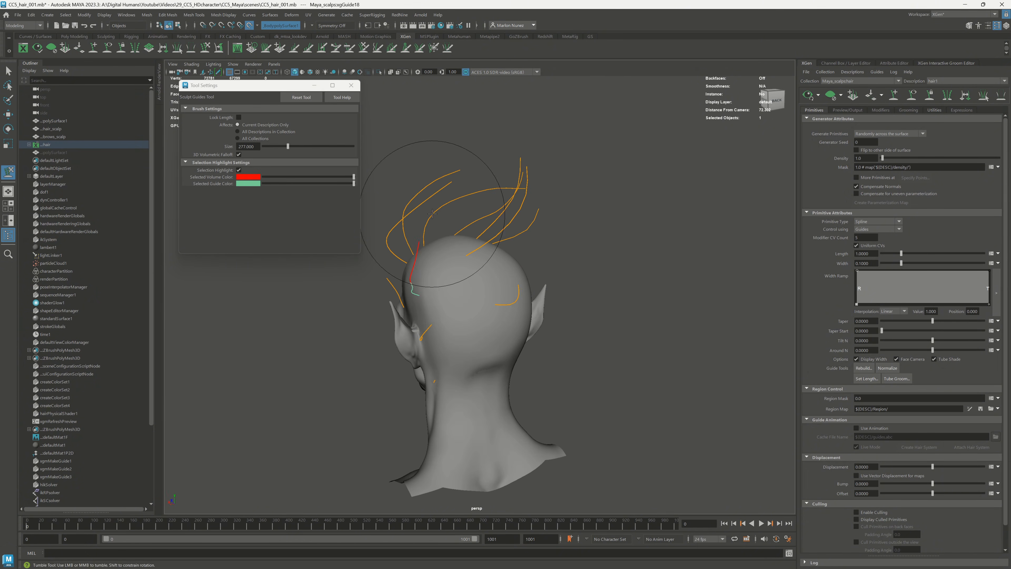
left_click(893, 367)
Step: Fill gaps between the existing guides with two more guides and sculpt each into the hair flow
mouse_move(518, 239)
left_mouse_down("alt")
mouse_move(592, 153)
mouse_move(636, 305)
mouse_move(598, 282)
mouse_move(498, 271)
mouse_move(535, 310)
mouse_move(572, 251)
mouse_move(493, 305)
mouse_move(536, 247)
mouse_move(586, 287)
mouse_move(499, 296)
mouse_move(770, 264)
mouse_move(620, 263)
mouse_move(709, 265)
left_mouse_up("alt")
left_click(93, 48)
left_click(413, 263)
left_click(205, 48)
left_click(92, 48)
left_click(511, 240)
left_click(206, 48)
Step: Place two more guides to extend scalp coverage, adjusting guide length and sculpting both into shape
left_click(93, 48)
left_click(448, 206)
left_click(205, 47)
left_click(868, 379)
left_click(92, 48)
left_click(543, 224)
left_click(205, 48)
Step: Enable Lock Length for guide sculpting, then add and shape another short guide at the lower hairline
left_click(239, 118)
left_click(239, 117)
mouse_move(498, 271)
left_mouse_down("alt")
mouse_move(592, 263)
mouse_move(517, 296)
mouse_move(558, 295)
left_mouse_up("alt")
left_click(92, 48)
left_click(512, 303)
left_click(205, 48)
left_click_drag(535, 375, 469, 253, "alt")
Step: Add a guide between the left temple and ear, set its length and sculpt it close to the head
left_click(93, 48)
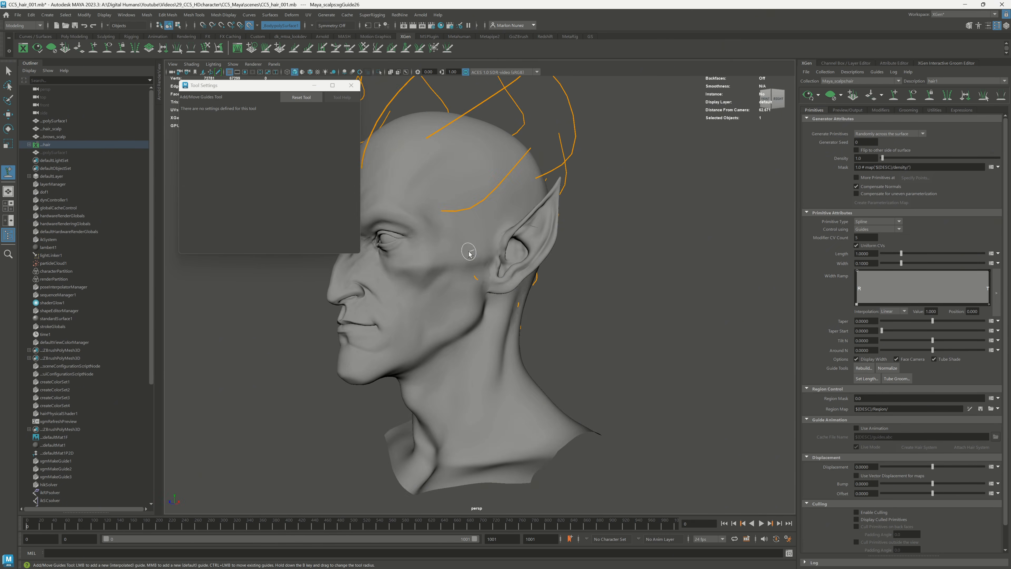
left_click(459, 240)
left_click(867, 378)
key("Return")
left_click(205, 48)
mouse_move(549, 264)
left_mouse_down("alt")
mouse_move(542, 254)
mouse_move(677, 257)
left_mouse_up("alt")
Step: Add a guide just above the front of the left ear, set its length and sculpt it backward
left_click(93, 48)
left_click(620, 226)
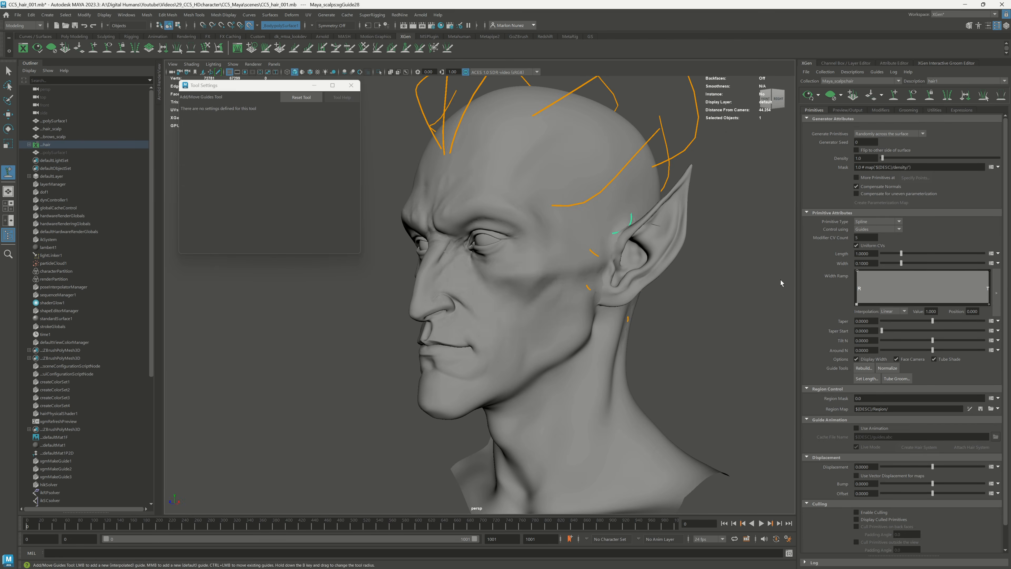
left_click(867, 379)
key("Return")
left_click(205, 48)
mouse_move(648, 210)
left_mouse_down("alt")
mouse_move(624, 224)
mouse_move(755, 234)
mouse_move(573, 368)
left_mouse_up("alt")
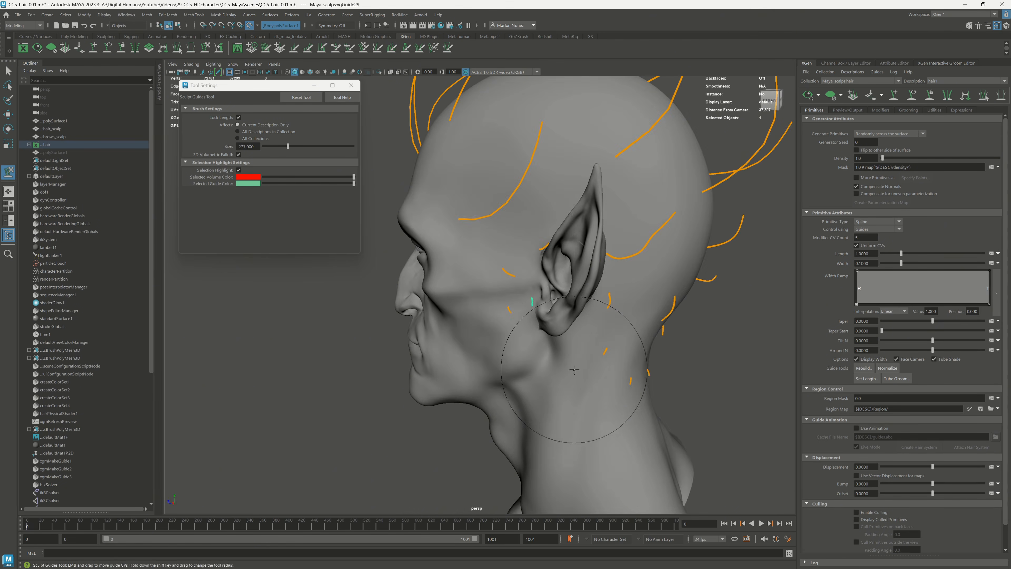
Step: Add one guide in front of the left ear and one above it, sculpting both to follow the surrounding guides
left_click(92, 48)
left_click(537, 316)
left_click(205, 48)
left_click_drag(587, 298, 597, 370, "alt")
left_click(93, 48)
left_click(534, 281)
left_click(205, 47)
Step: Add a longer guide on the left side of the head above the temple and sweep it back
scroll(573, 221, "down", 4)
left_click(93, 48)
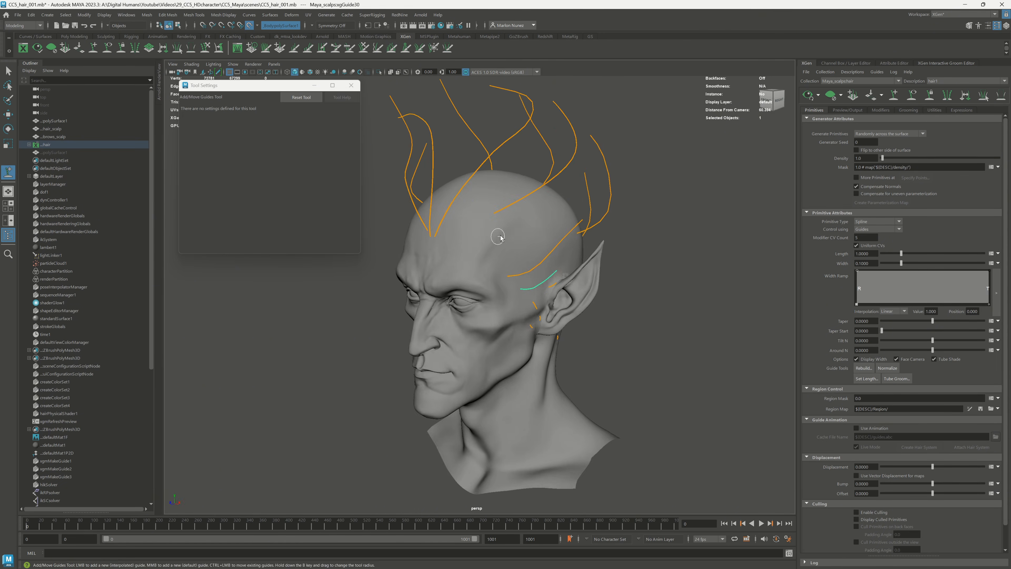
left_click(497, 235)
left_click(205, 48)
left_click_drag(497, 235, 566, 231, "alt")
Step: Add a guide on the top of the scalp and sculpt it into the swept-back curve of the front guides
left_click(92, 48)
left_click(473, 200)
mouse_move(478, 203)
left_mouse_down("alt")
mouse_move(520, 212)
mouse_move(475, 167)
mouse_move(589, 223)
left_mouse_up("alt")
left_click(205, 48)
middle_click_drag(478, 223, 523, 235, "alt")
mouse_move(653, 239)
left_mouse_down("alt")
mouse_move(527, 229)
mouse_move(607, 205)
left_mouse_up("alt")
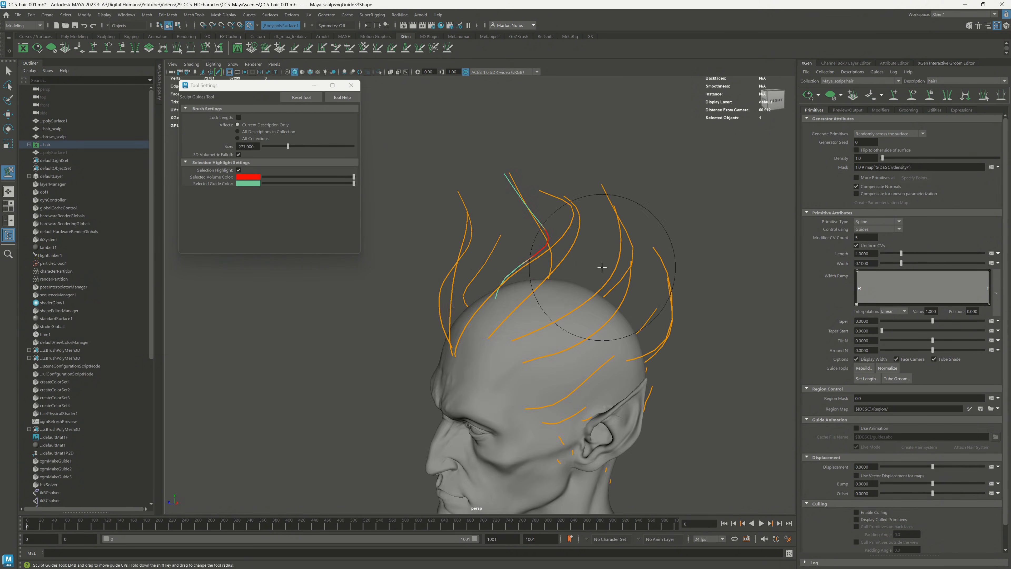
Step: Add another long guide to the scalp, sculpt it into the existing flow and rebuild its CVs
left_click(93, 48)
left_click_drag(557, 239, 350, 321, "alt")
left_click(384, 286)
left_click(205, 48)
mouse_move(438, 223)
left_mouse_down("alt")
mouse_move(519, 169)
mouse_move(637, 224)
left_mouse_up("alt")
left_click(865, 369)
key("Return")
Step: Place and sculpt one more guide among the long guides, rebuild it and select the guides on one side
left_click_drag(517, 247, 653, 279, "alt")
left_click(93, 48)
left_click(503, 295)
left_click(205, 48)
left_click(865, 371)
key("Return")
key("q")
left_click_drag(660, 395, 558, 285)
Step: Add a guide near the top of the scalp, sculpt its curve and normalize it
left_click(92, 48)
left_click(529, 275)
left_click(205, 48)
mouse_move(519, 163)
left_mouse_down("alt")
mouse_move(626, 187)
mouse_move(528, 210)
mouse_move(516, 336)
mouse_move(551, 276)
left_mouse_up("alt")
left_click(887, 369)
Step: Normalize the selected guide again and refine its shape with the Sculpt Guides tool
key("q")
left_click(891, 368)
left_click(205, 48)
mouse_move(558, 239)
left_mouse_down("alt")
mouse_move(528, 238)
mouse_move(513, 194)
mouse_move(458, 347)
mouse_move(406, 303)
left_mouse_up("alt")
Step: Select individual existing guides and prepare them for resculpting
key("q")
left_click(459, 348)
left_click(402, 298)
left_click(205, 48)
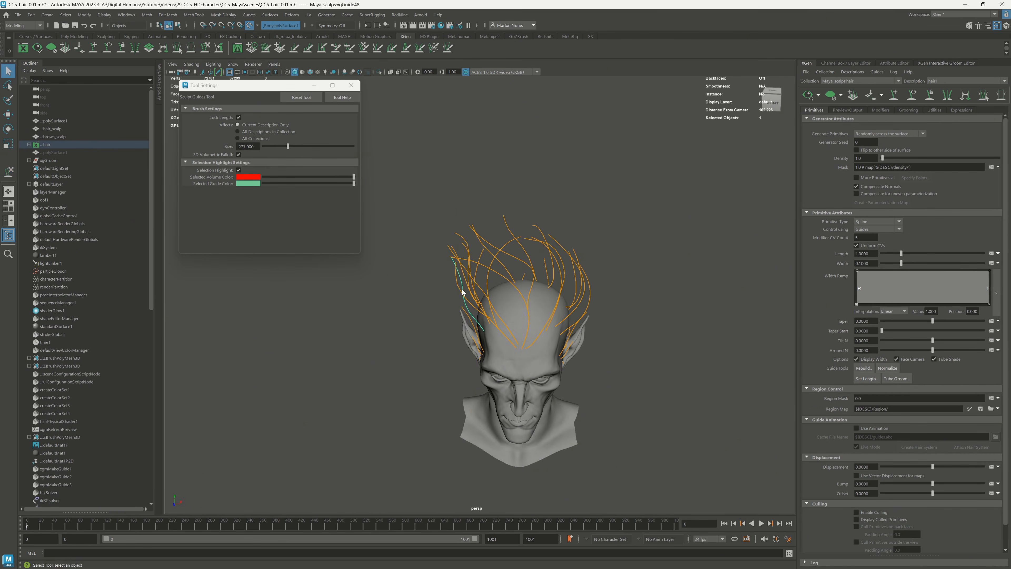
Step: Select the guide on the right side of the head above the ear and resculpt it
key("q")
left_click(463, 294)
left_click(205, 48)
mouse_move(531, 201)
left_mouse_down("alt")
mouse_move(445, 174)
mouse_move(564, 163)
mouse_move(431, 303)
left_mouse_up("alt")
Step: Select a guide at the back of the head and reshape it with the Sculpt Guides tool
key("q")
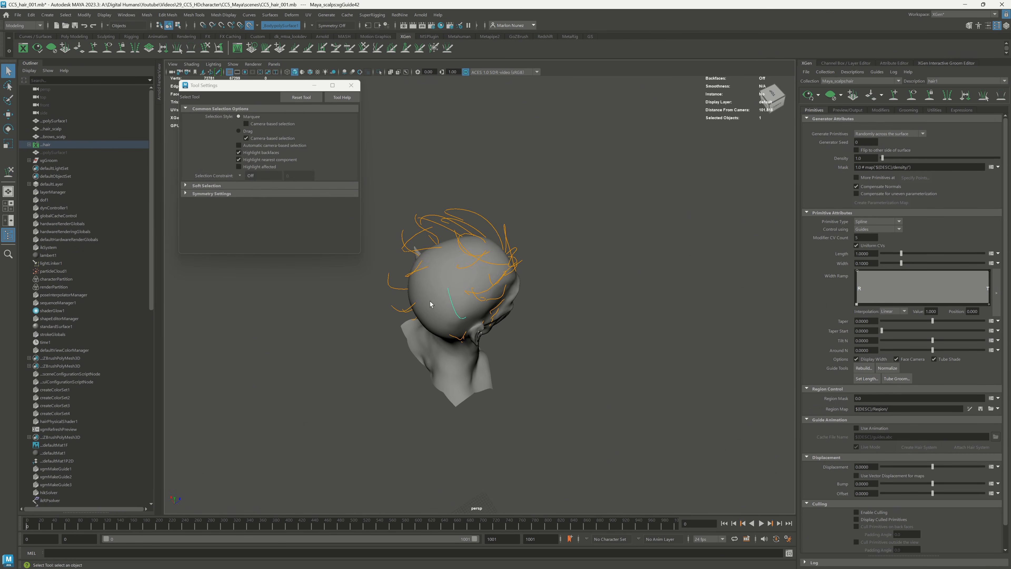
left_click(431, 303)
left_click(205, 48)
mouse_move(526, 305)
left_mouse_down("alt")
mouse_move(583, 176)
mouse_move(473, 183)
left_mouse_up("alt")
Step: Add a guide at the upper back right of the scalp and sculpt it outward with its neighbours
left_click(93, 48)
left_click(456, 310)
left_click(205, 48)
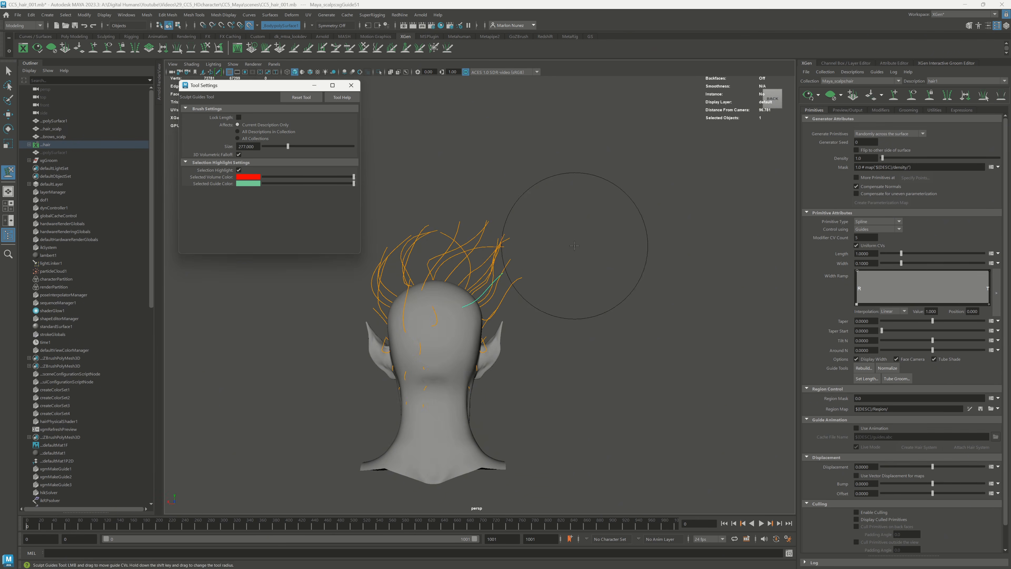
mouse_move(576, 244)
left_mouse_down("alt")
mouse_move(605, 219)
mouse_move(440, 400)
left_mouse_up("alt")
Step: Add short guides around the nape and sculpt them to lie along the back of the neck
left_click(93, 48)
left_click(205, 48)
scroll(557, 303, "up", 5)
mouse_move(557, 303)
left_mouse_down("alt")
mouse_move(624, 302)
mouse_move(492, 436)
left_mouse_up("alt")
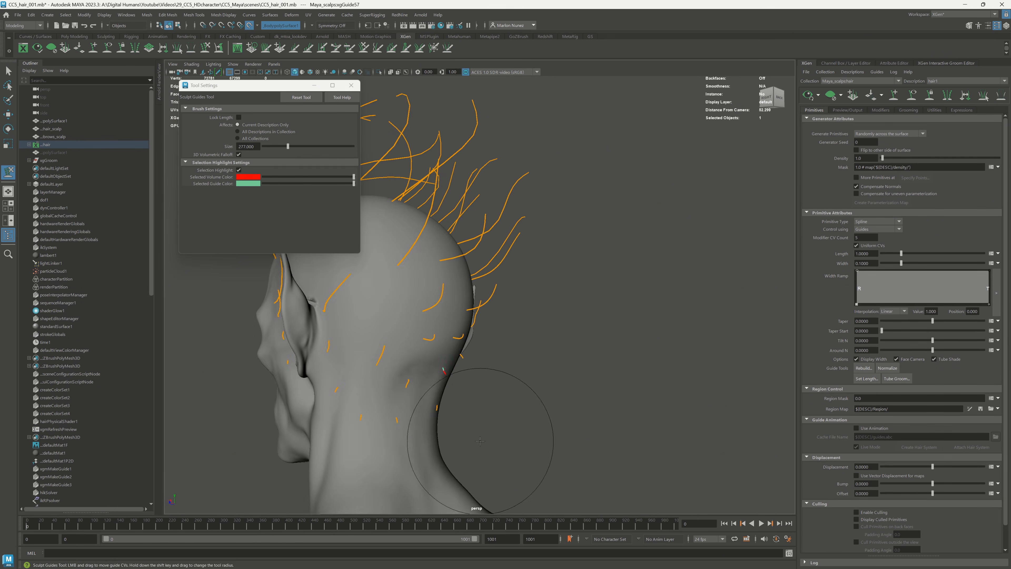
scroll(492, 399, "down", 5)
left_click_drag(493, 398, 589, 343, "alt")
Step: Unhide the reference hair mesh so it surrounds the finished guides
key("q")
left_click(402, 306)
mouse_move(438, 319)
left_mouse_down("alt")
mouse_move(469, 418)
mouse_move(555, 311)
mouse_move(637, 254)
left_mouse_up("alt")
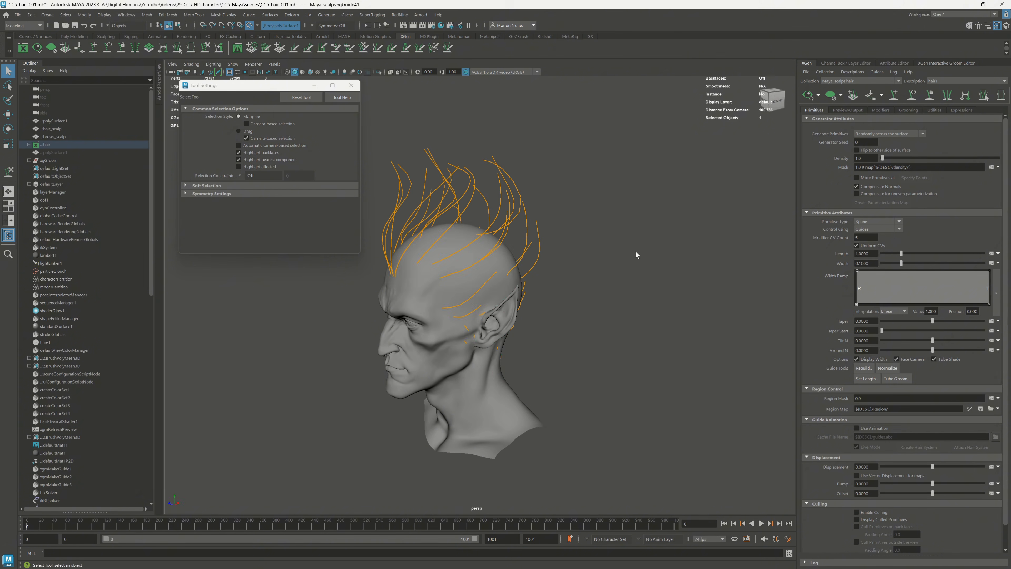
left_click(466, 259)
left_click(60, 154)
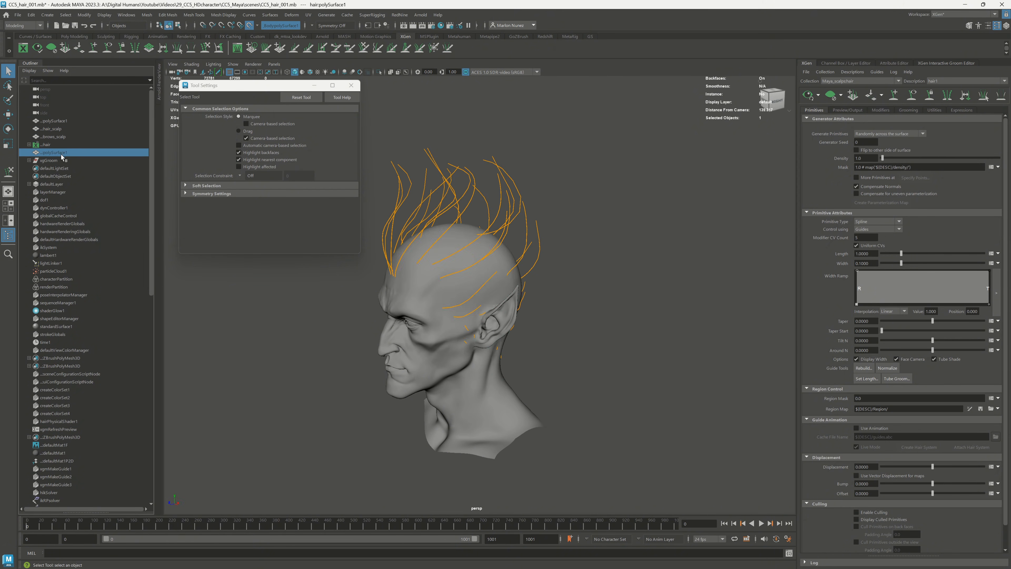
key("h")
left_click_drag(660, 215, 701, 239, "alt")
Step: Select the scalp mesh and create a paintable primitive mask map named mask_hair with a black start color
left_click(442, 293)
left_click(998, 167)
left_click(976, 175)
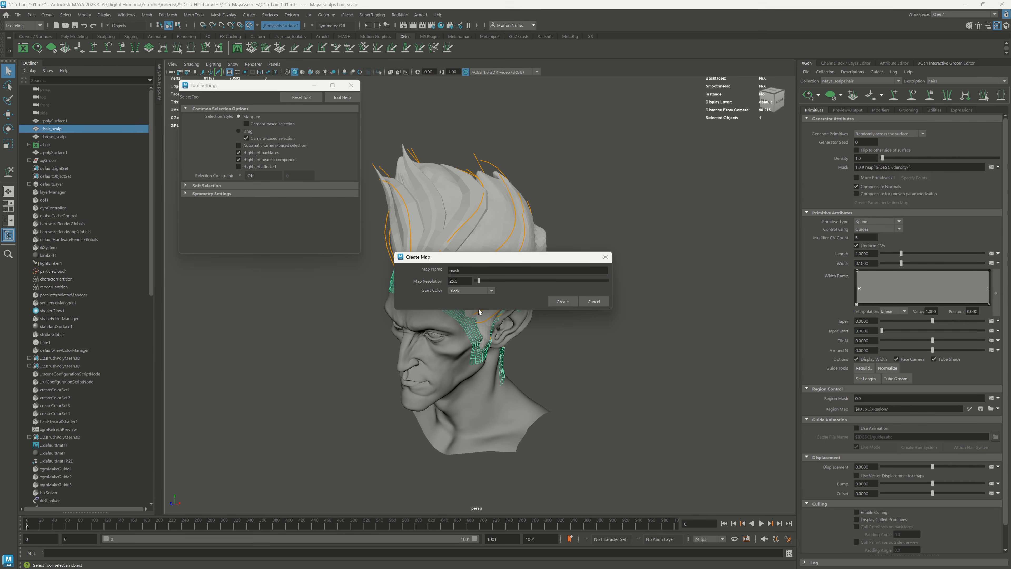
type("_jair")
left_click_drag(461, 270, 495, 271)
left_click(562, 301)
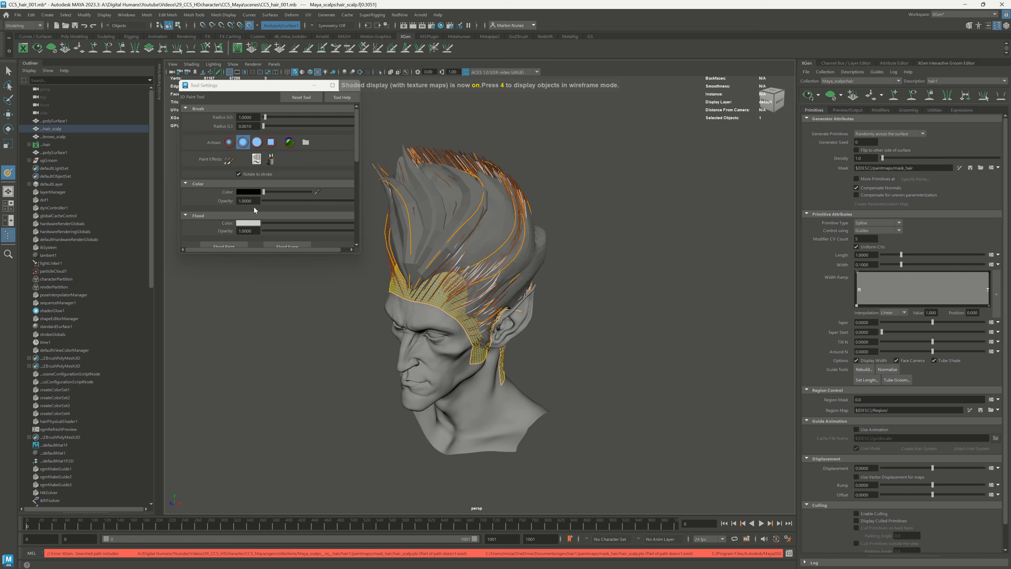
Step: Isolate the scalp mesh and paint the hair mask white across the crown
left_click_drag(490, 279, 448, 307, "alt")
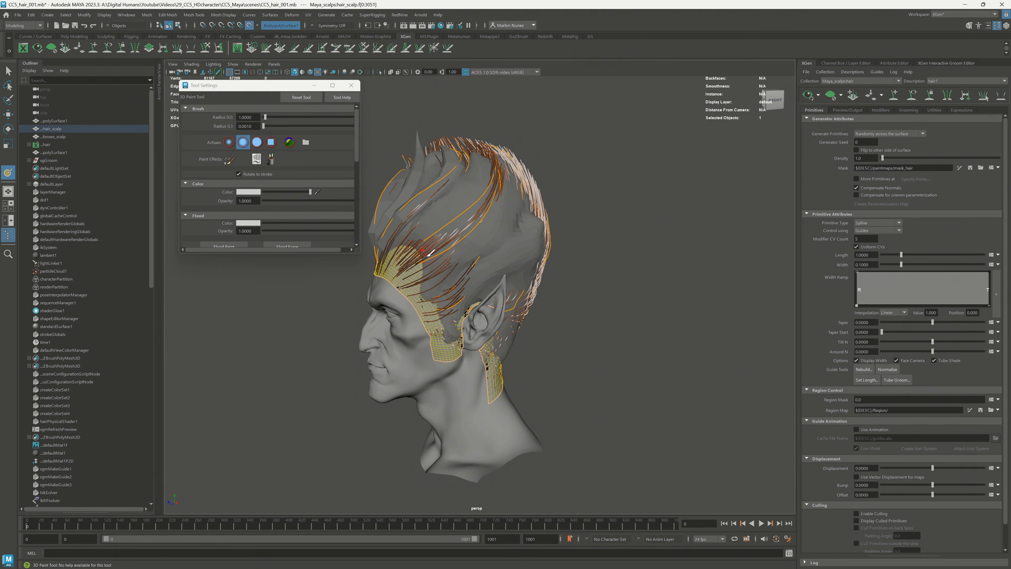
left_click_drag(428, 252, 513, 259, "alt")
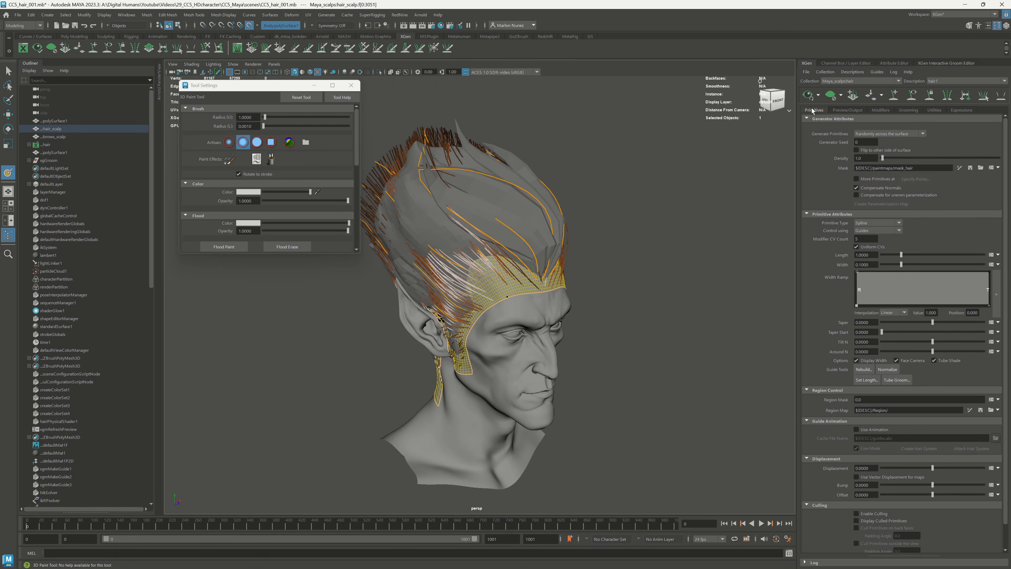
left_click_drag(474, 287, 520, 264, "alt")
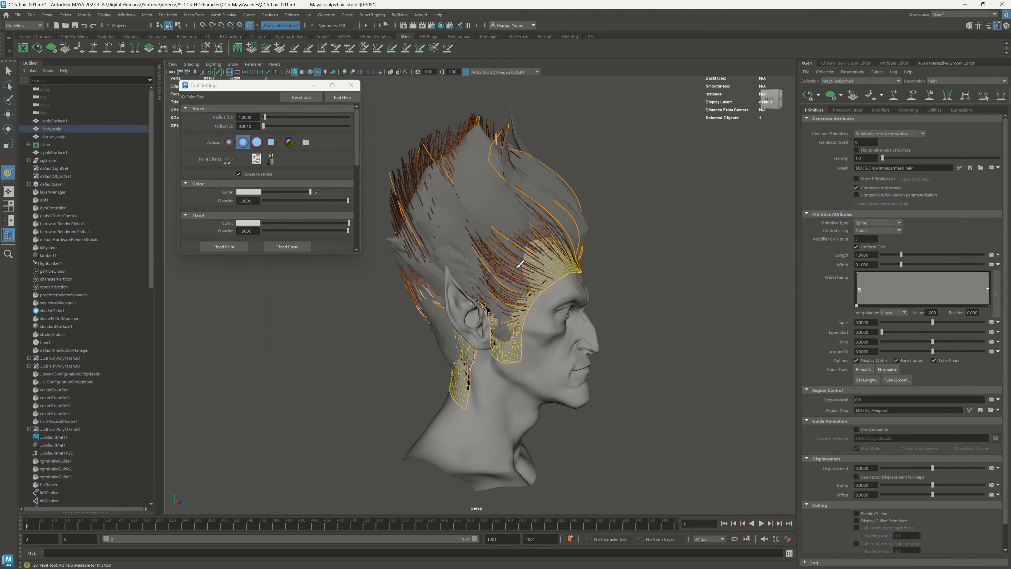
left_click_drag(487, 294, 442, 307, "alt")
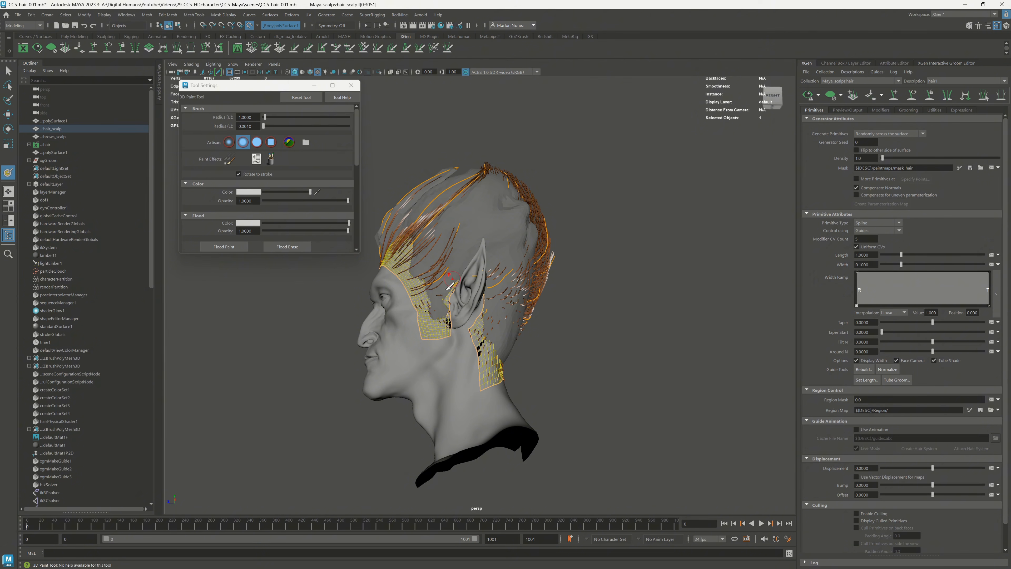
key("ctrl+1")
left_click_drag(544, 120, 474, 334, "alt")
left_click_drag(468, 299, 476, 329, "alt")
left_click_drag(479, 259, 465, 309, "alt")
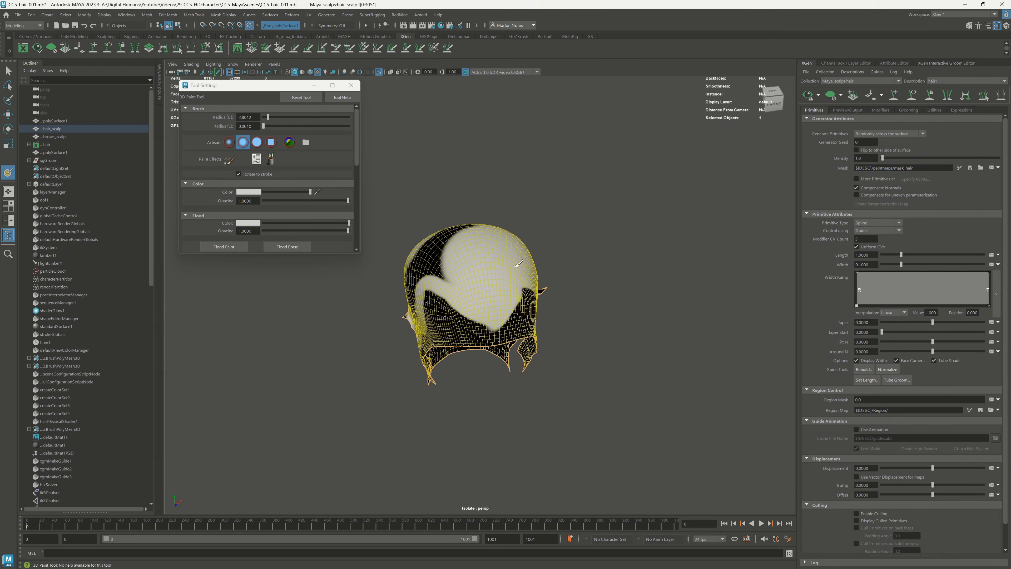
Step: Paint the hair mask white down the back, sides, sideburns and nape, leaving the outer scalp edges black
left_click_drag(503, 260, 506, 296, "alt")
mouse_move(527, 252)
left_mouse_down("alt")
mouse_move(438, 279)
mouse_move(486, 292)
left_mouse_up("alt")
mouse_move(487, 293)
left_mouse_down("alt")
mouse_move(549, 276)
mouse_move(466, 279)
left_mouse_up("alt")
mouse_move(458, 276)
left_mouse_down()
mouse_move(454, 318)
mouse_move(535, 315)
mouse_move(519, 372)
mouse_move(468, 315)
mouse_move(490, 392)
left_mouse_up()
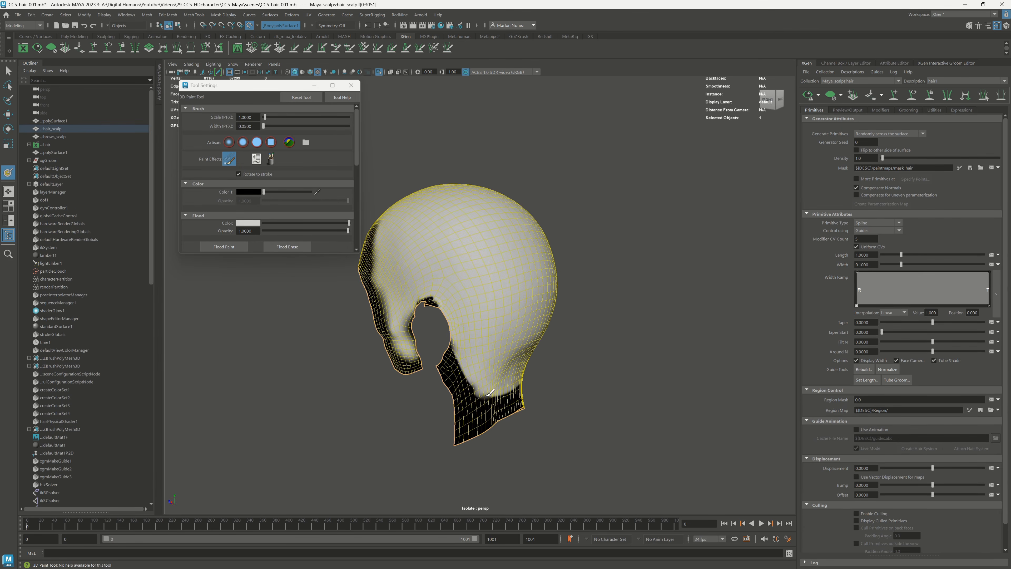
mouse_move(459, 338)
left_mouse_down("alt")
mouse_move(479, 343)
mouse_move(514, 392)
mouse_move(531, 329)
mouse_move(503, 378)
left_mouse_up("alt")
left_click_drag(589, 339, 546, 323, "alt")
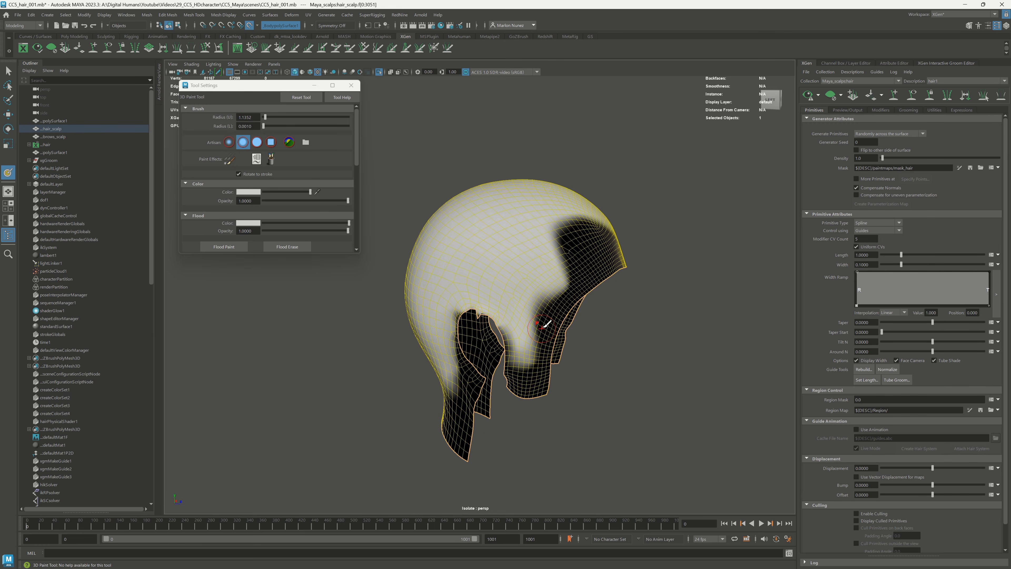
Step: Leave the paint tool and scalp isolation, then hide the reference hair mesh
key("q")
left_click_drag(693, 230, 641, 240, "alt")
key("ctrl+1")
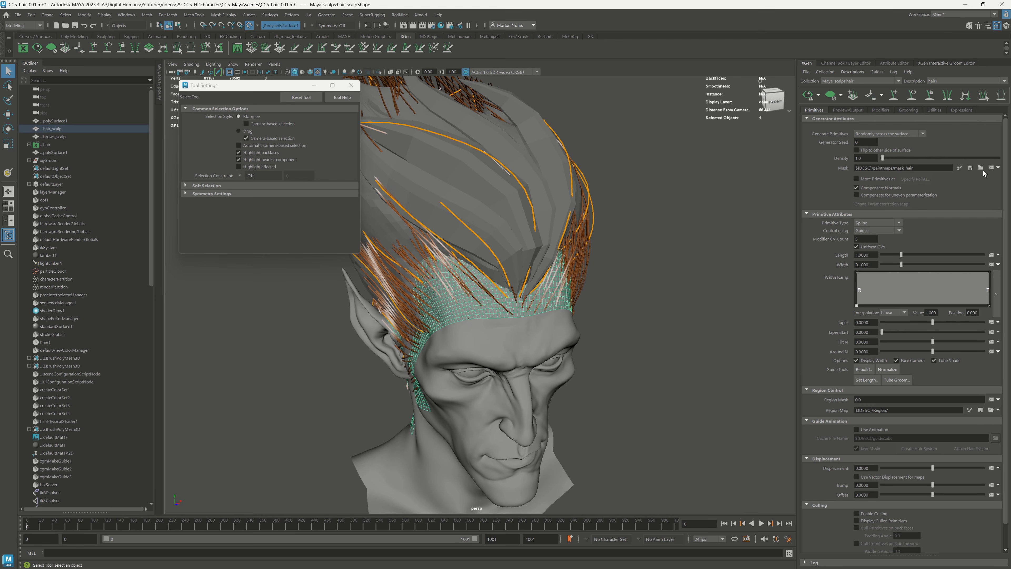
left_click_drag(596, 214, 451, 187, "alt")
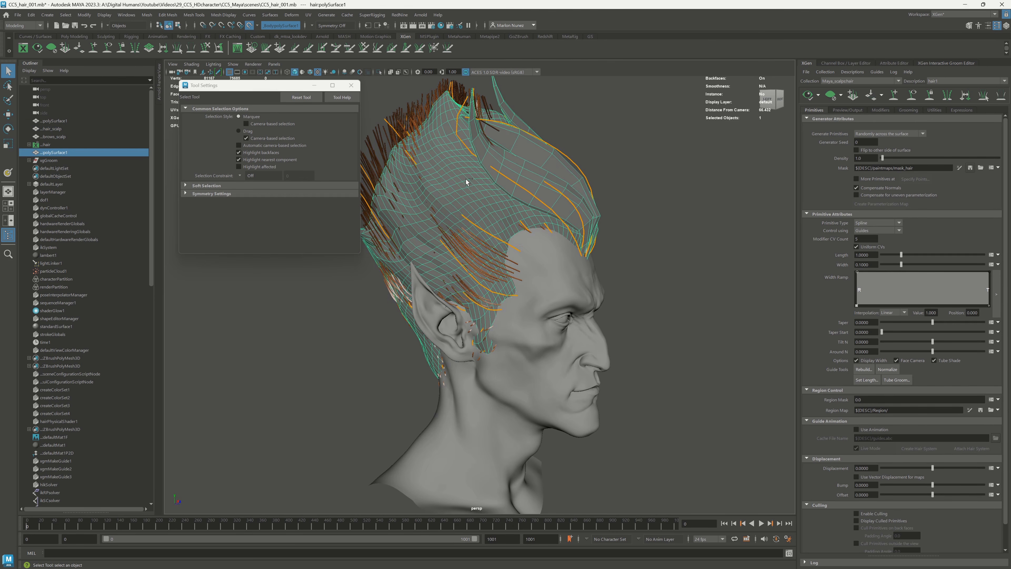
key("ctrl+h")
left_click_drag(739, 233, 681, 213, "alt")
Step: Set the hair density to 100 with an updated preview and raise the modifier CV count
left_click_drag(872, 159, 828, 159)
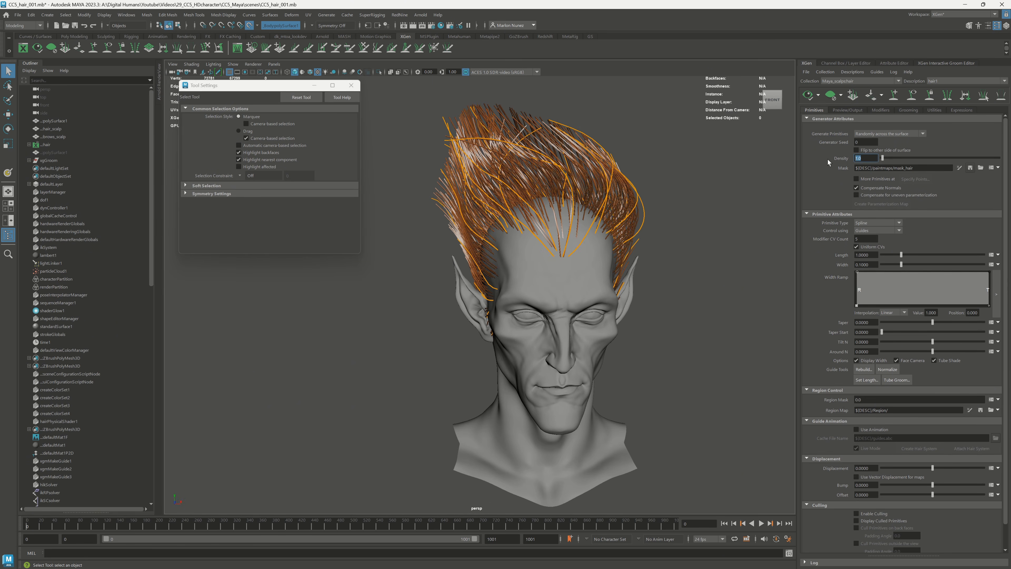
type("100")
key("Return")
left_click(809, 95)
left_click_drag(693, 218, 762, 215, "alt")
left_click_drag(866, 239, 849, 236)
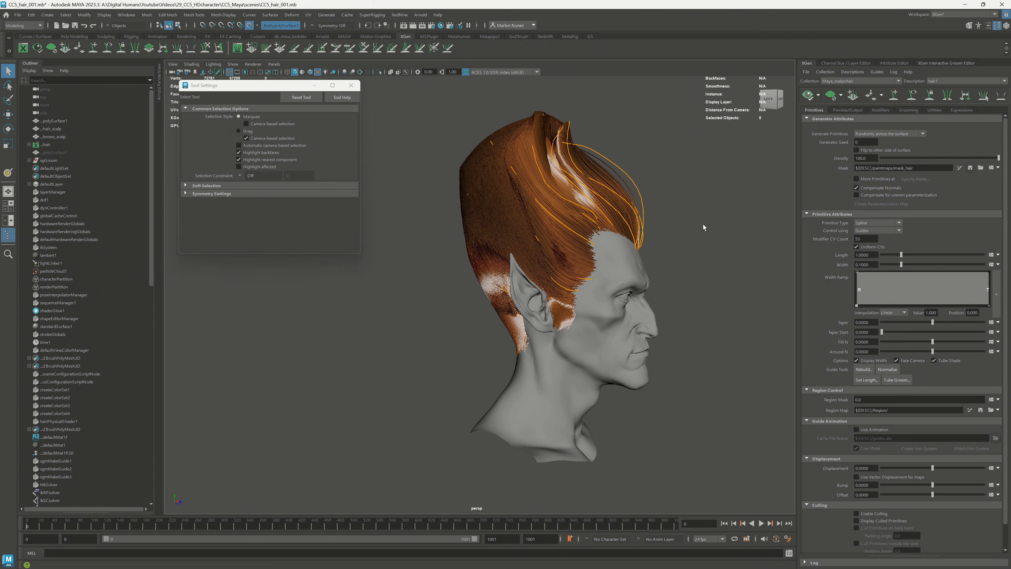
Step: Add a Clumping modifier to the hair description and generate its clump maps
left_click_drag(703, 227, 725, 287, "alt")
scroll(724, 287, "up", 3)
left_click(881, 110)
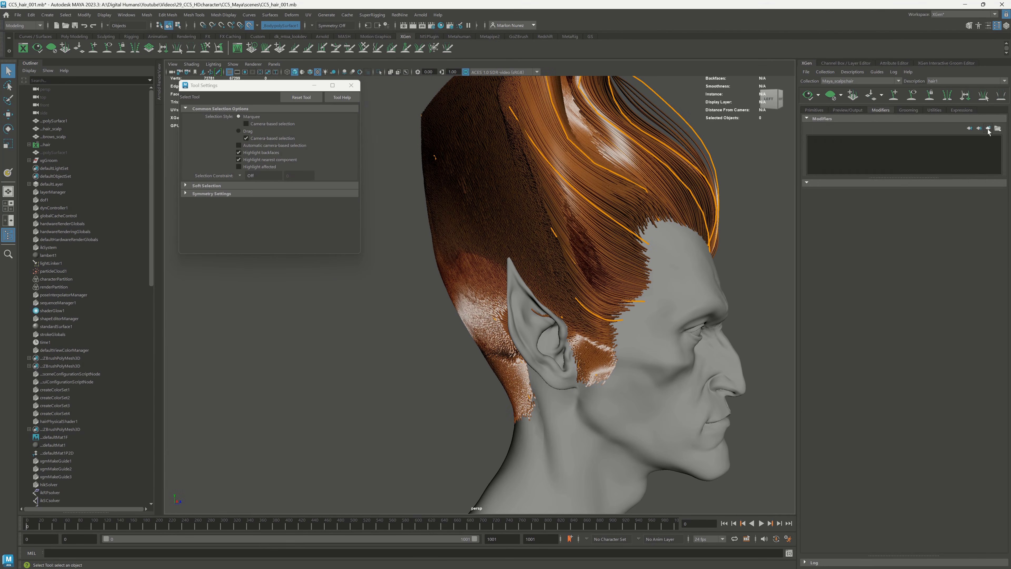
left_click(989, 129)
left_click(920, 245)
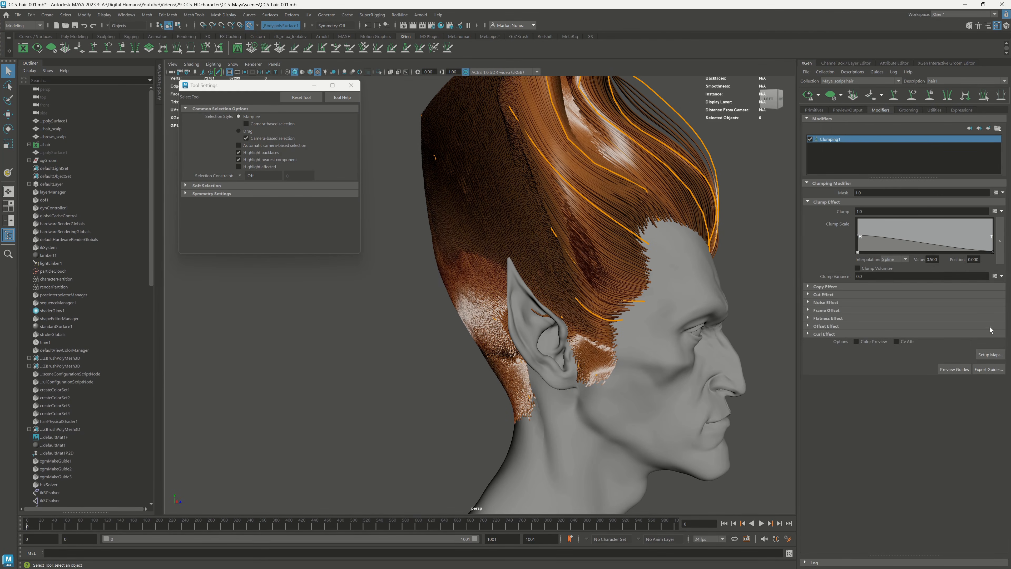
left_click(992, 355)
left_click(547, 370)
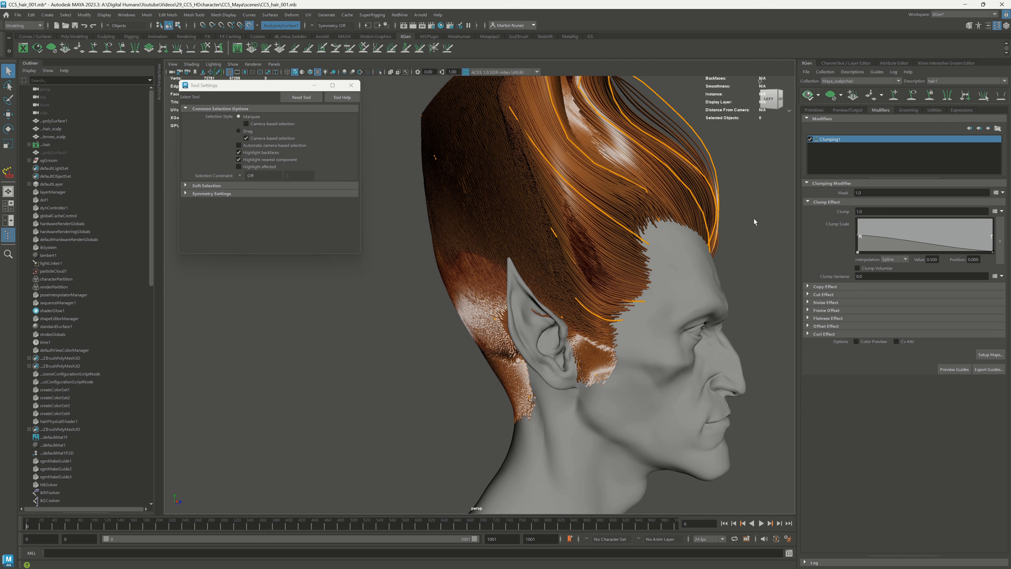
Step: Reshape the Clump Scale ramp so clumping peaks near the roots, and check the hair from several angles
left_click_drag(744, 218, 630, 212, "alt")
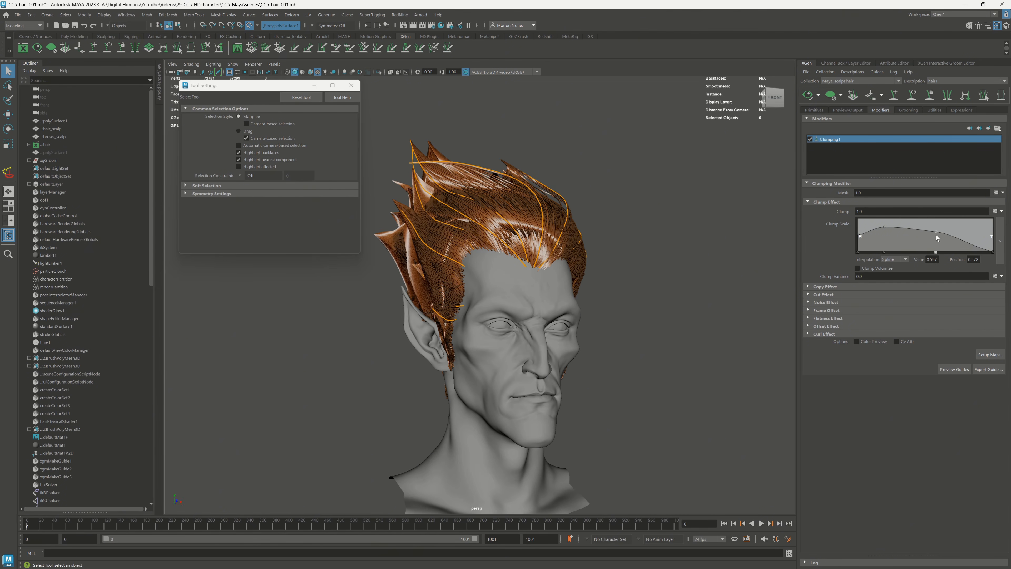
mouse_move(667, 238)
left_mouse_down("alt")
mouse_move(623, 244)
mouse_move(666, 243)
left_mouse_up("alt")
right_click_drag(665, 243, 677, 339, "alt")
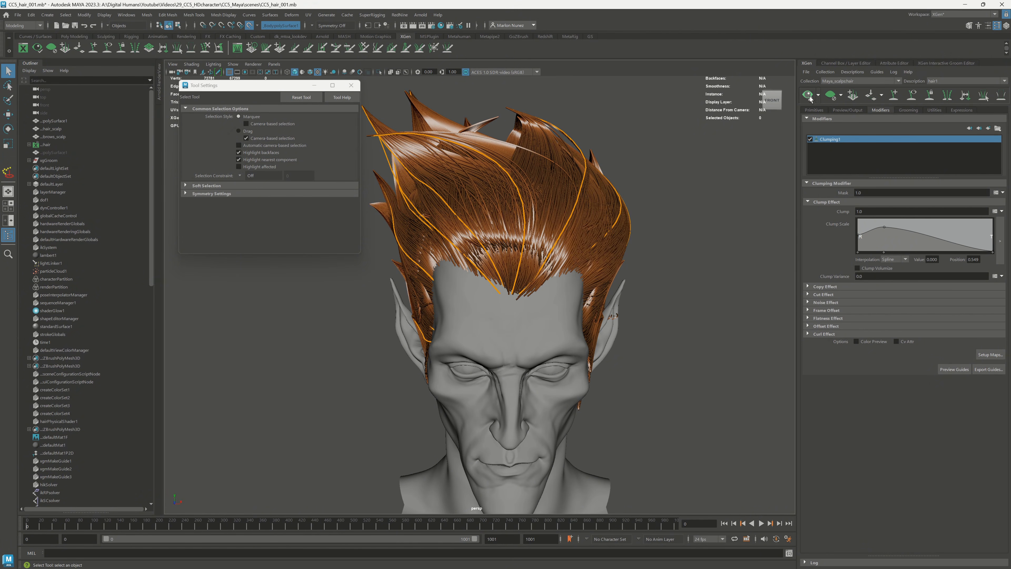
mouse_move(637, 226)
left_mouse_down("alt")
mouse_move(673, 230)
mouse_move(641, 239)
left_mouse_up("alt")
right_click_drag(642, 239, 689, 304, "alt")
left_click_drag(654, 248, 663, 259, "alt")
right_click_drag(662, 259, 636, 226, "alt")
left_click_drag(636, 226, 664, 202, "alt")
Step: Select the guide above the forehead and adjust it with the Sculpt Guides tool
left_click(894, 95)
left_click_drag(676, 247, 582, 223, "alt")
right_click_drag(582, 224, 567, 192, "alt")
left_click_drag(566, 192, 469, 296, "alt")
key("y")
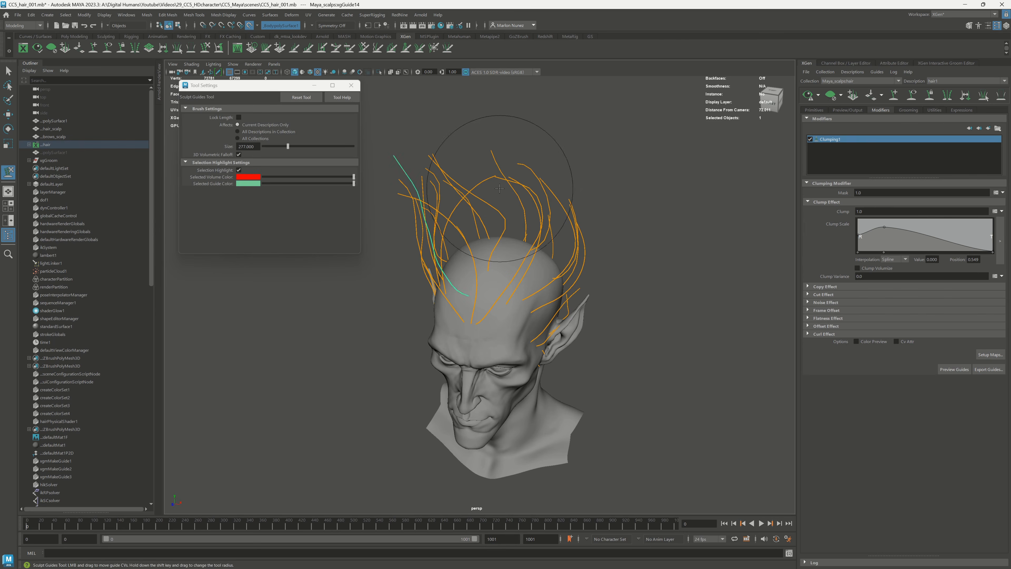
mouse_move(513, 188)
left_mouse_down("alt")
mouse_move(560, 189)
mouse_move(503, 237)
mouse_move(575, 188)
left_mouse_up("alt")
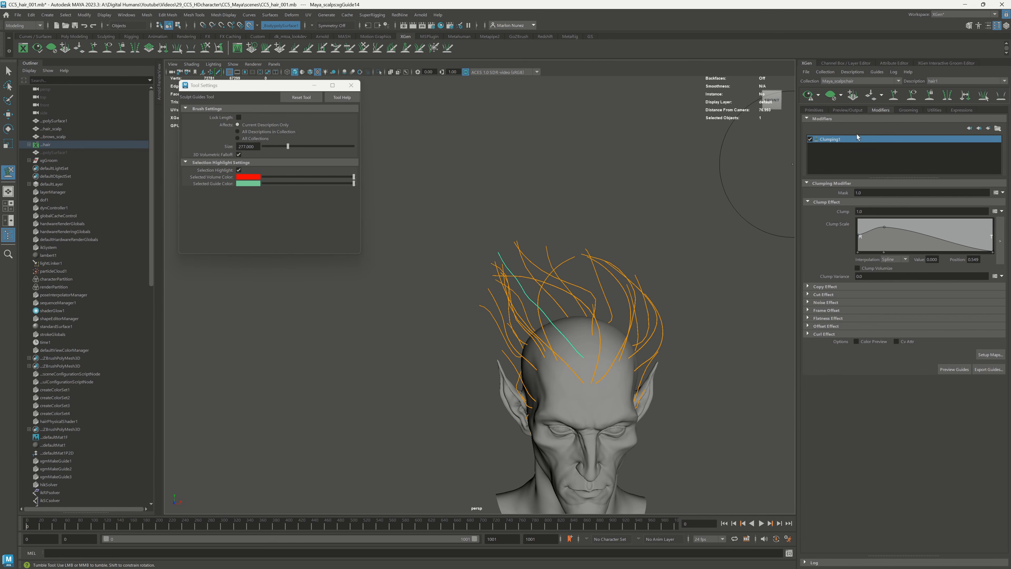
Step: Regenerate the clump maps for the edited guides and check the updated hair from the front
left_click(990, 354)
left_click(542, 370)
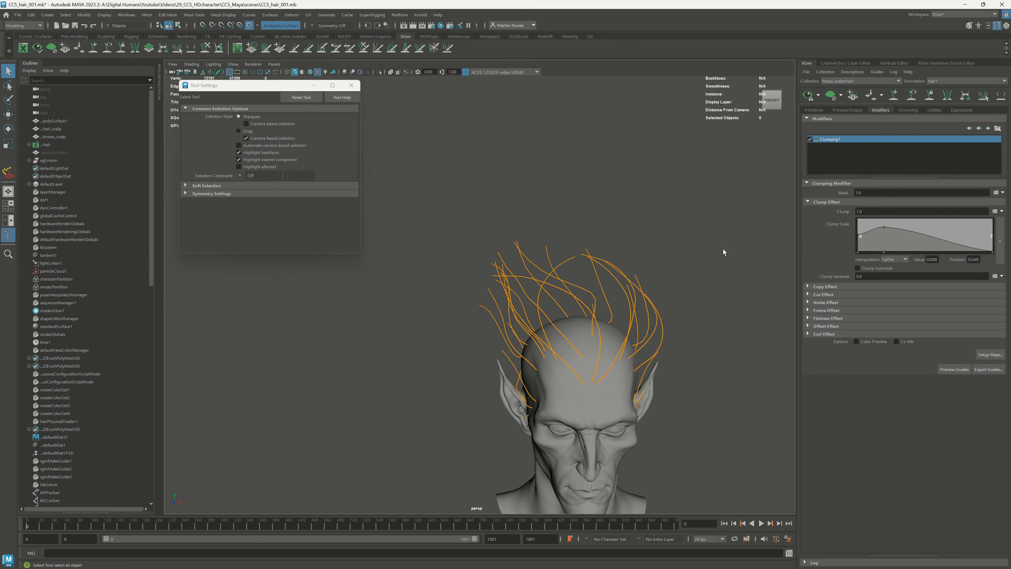
left_click_drag(703, 266, 687, 272, "alt")
middle_click_drag(700, 279, 657, 220, "alt")
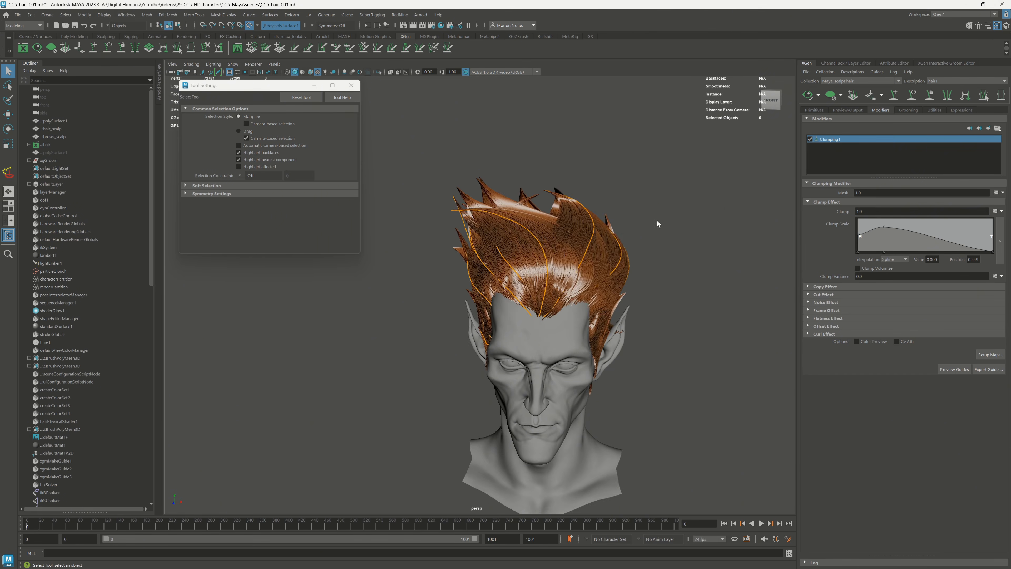
left_click_drag(657, 220, 622, 217, "alt")
Step: Clear the hair preview, then reposition and resculpt a guide on the front of the scalp
left_click(831, 95)
left_click(894, 96)
left_click(569, 301)
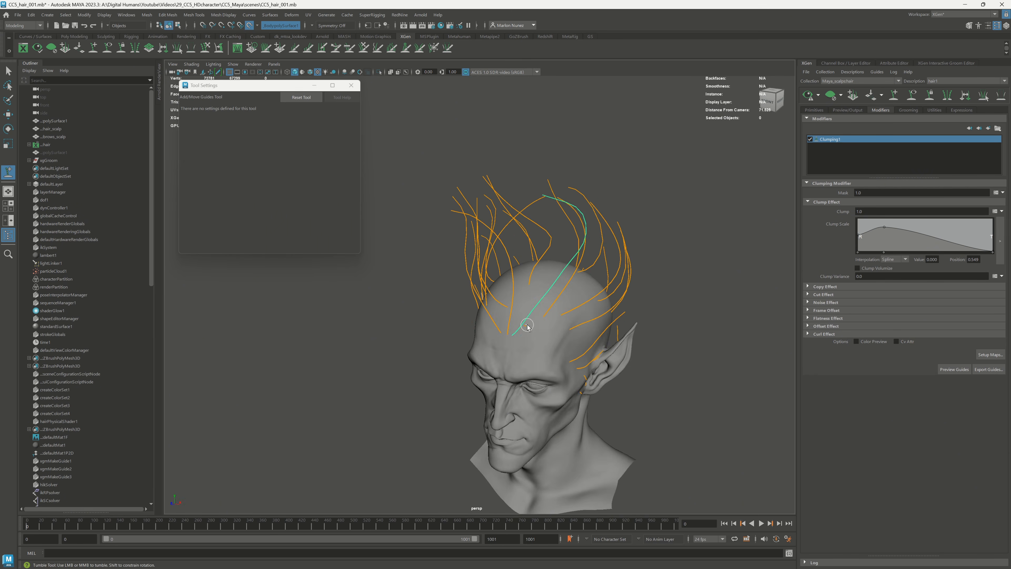
mouse_move(517, 318)
left_mouse_down("alt")
mouse_move(517, 332)
mouse_move(521, 321)
left_mouse_up("alt")
key("q")
left_click_drag(566, 290, 633, 275, "alt")
left_click(205, 48)
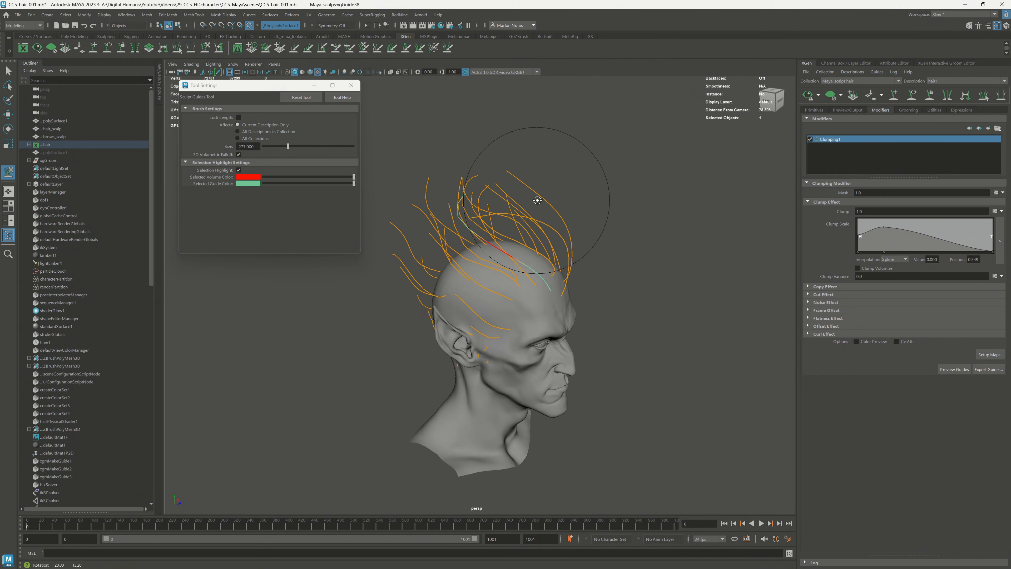
mouse_move(537, 199)
left_mouse_down()
mouse_move(594, 198)
mouse_move(537, 357)
left_mouse_up()
key("q")
Step: Select the guide at the center of the front hairline and sculpt it into a sideways sweep
left_click(570, 321)
mouse_move(575, 329)
left_mouse_down("alt")
mouse_move(602, 304)
mouse_move(558, 311)
mouse_move(621, 223)
left_mouse_up("alt")
key("y")
left_click_drag(644, 199, 636, 212, "alt")
left_click_drag(648, 205, 629, 201)
mouse_move(627, 200)
left_mouse_down()
mouse_move(615, 200)
mouse_move(576, 63)
mouse_move(678, 215)
mouse_move(616, 305)
mouse_move(534, 280)
left_mouse_up()
key("q")
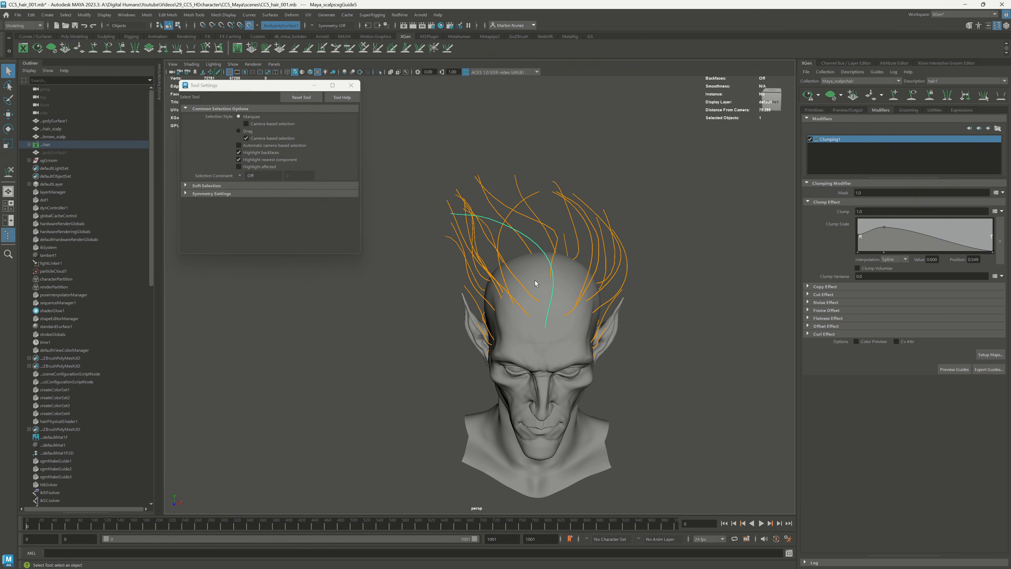
Step: Rebuild the clump maps after the hairline guide edits and inspect the refreshed hair
left_click(991, 354)
left_click(546, 369)
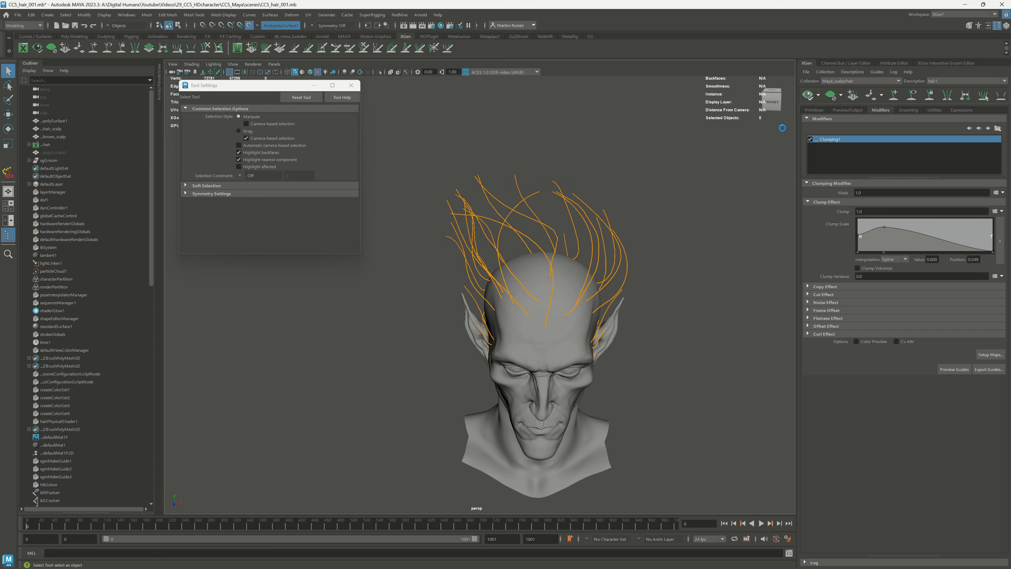
left_click_drag(713, 228, 754, 300, "alt")
middle_click_drag(754, 301, 736, 232, "alt")
Step: Create a paintable mask map with a black start color for the Clumping modifier
left_click(1003, 192)
left_click(968, 203)
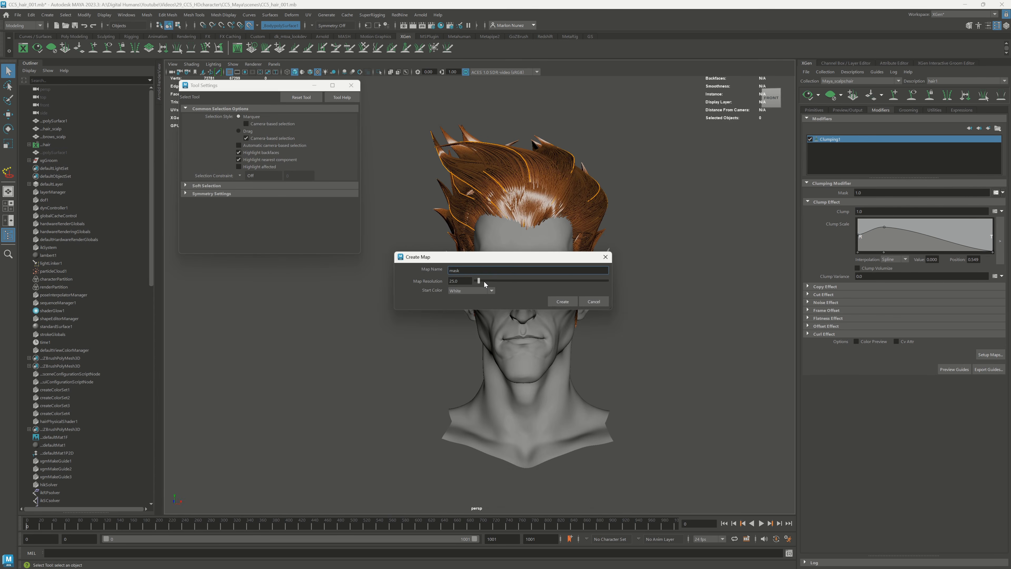
left_click(477, 291)
left_click(472, 304)
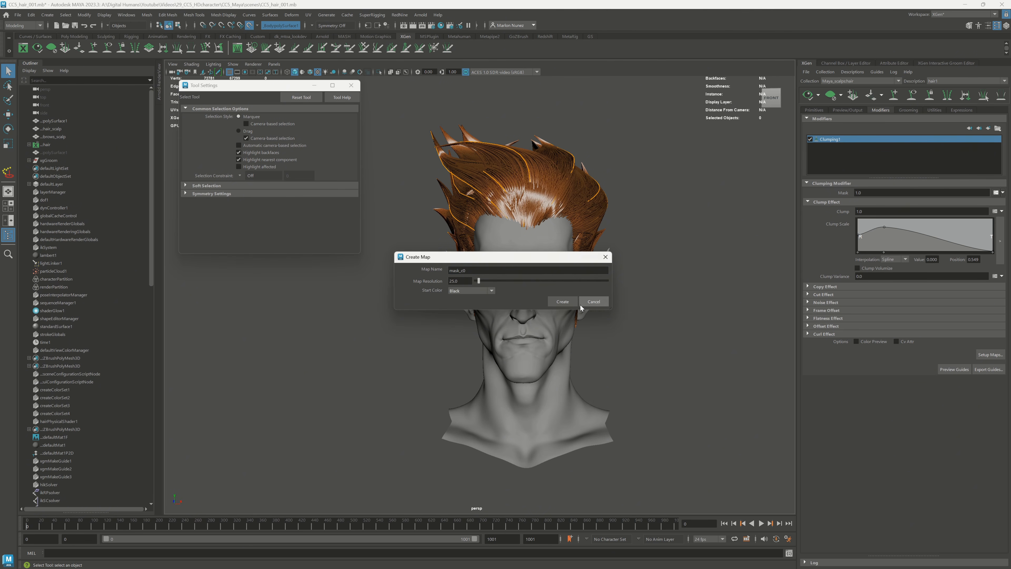
left_click(569, 303)
Step: Isolate the scalp and paint the clumping mask white over the top of the head
left_click_drag(524, 214, 491, 206, "alt")
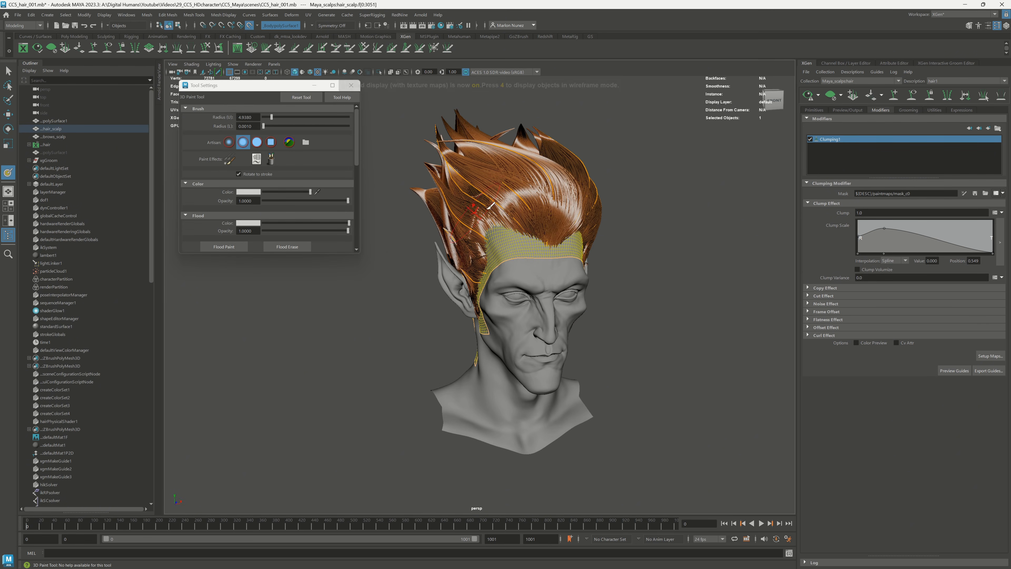
left_click(379, 72)
mouse_move(554, 235)
left_mouse_down("alt")
mouse_move(496, 285)
mouse_move(450, 286)
left_mouse_up("alt")
mouse_move(418, 265)
left_mouse_down()
mouse_move(414, 279)
mouse_move(478, 263)
left_mouse_up()
mouse_move(480, 263)
left_mouse_down()
mouse_move(514, 285)
mouse_move(438, 265)
mouse_move(490, 242)
mouse_move(517, 213)
mouse_move(434, 241)
left_mouse_up()
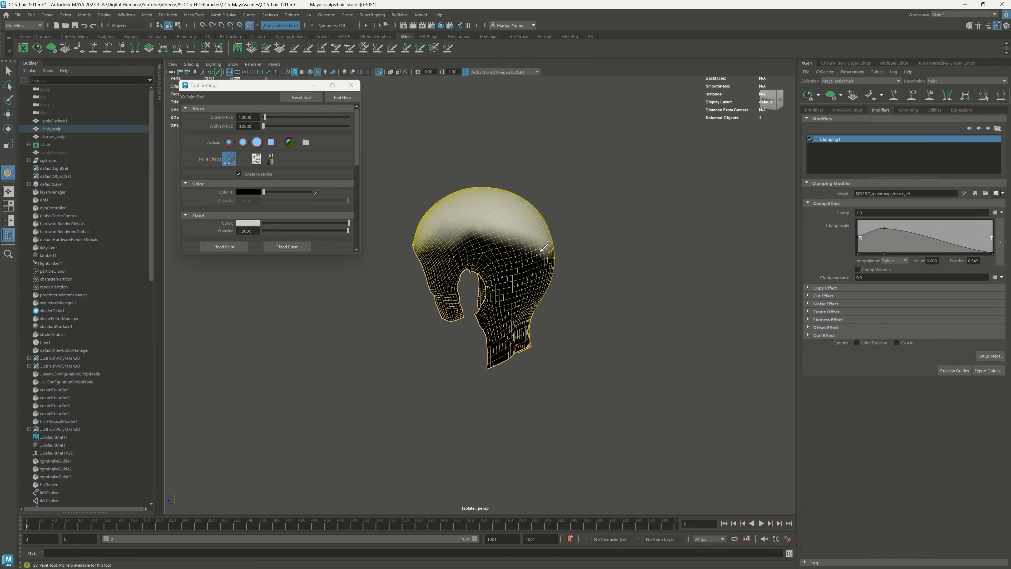
mouse_move(617, 221)
left_mouse_down("alt")
mouse_move(641, 235)
mouse_move(550, 234)
mouse_move(440, 264)
mouse_move(463, 294)
mouse_move(462, 339)
mouse_move(474, 311)
left_mouse_up("alt")
Step: Exit the paint tool and scalp isolation, and check the masked clumping on the full head
key("q")
left_click_drag(482, 181, 504, 176, "alt")
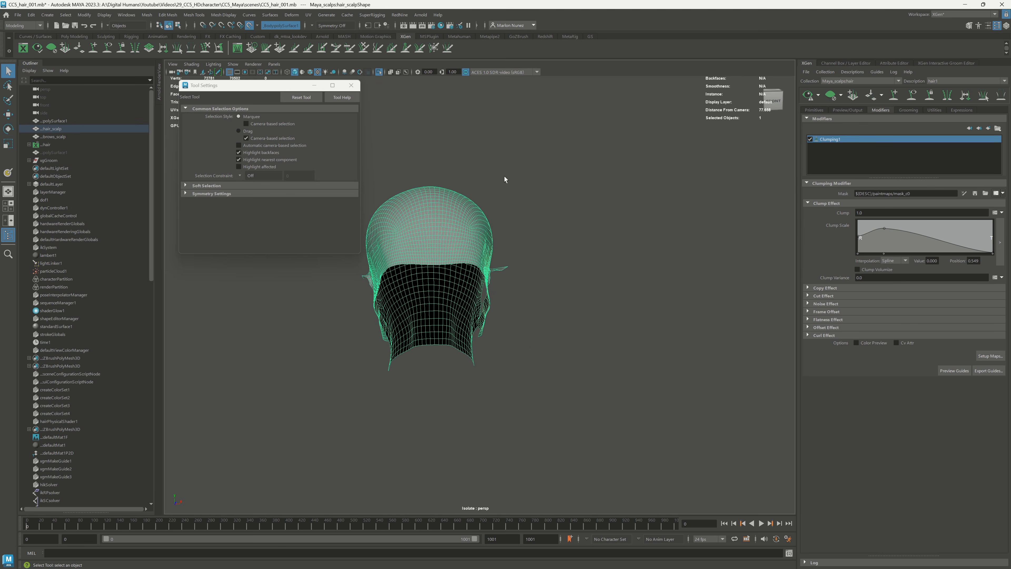
left_click(380, 72)
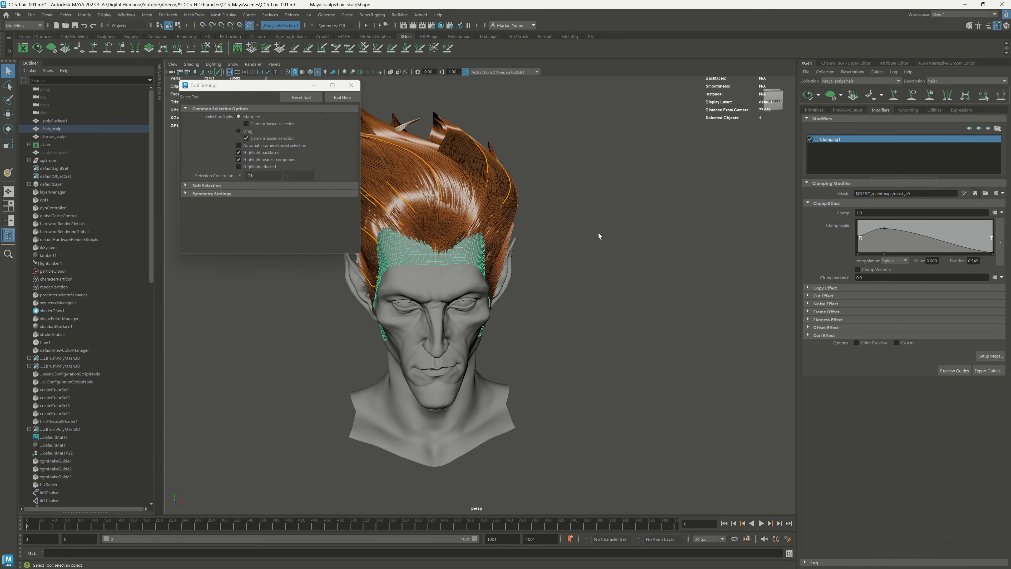
left_click_drag(599, 233, 744, 178, "alt")
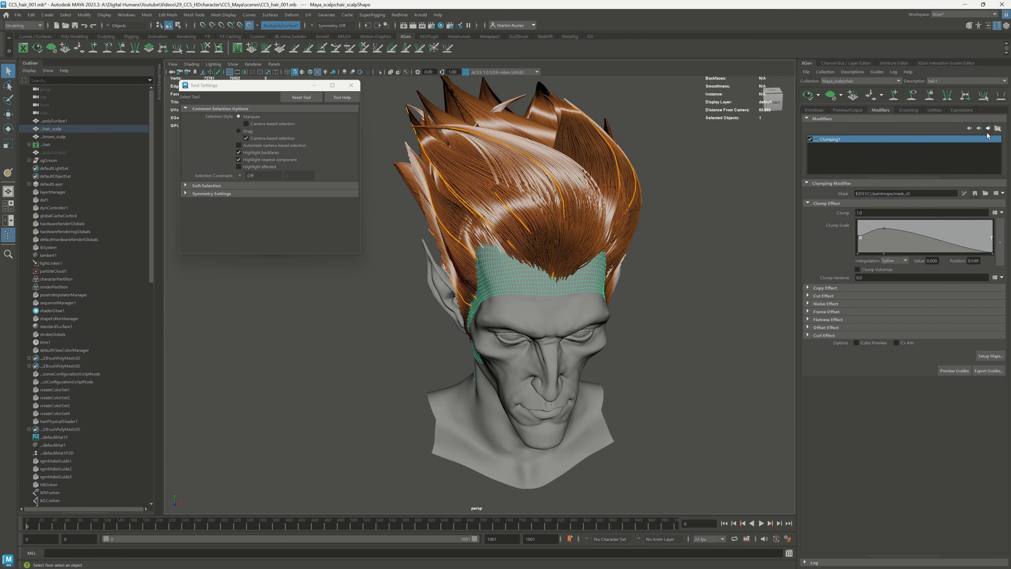
Step: Lower the tip end of the hair primitives' Width Ramp to taper the strands
left_click_drag(691, 211, 813, 179, "alt")
left_click(815, 110)
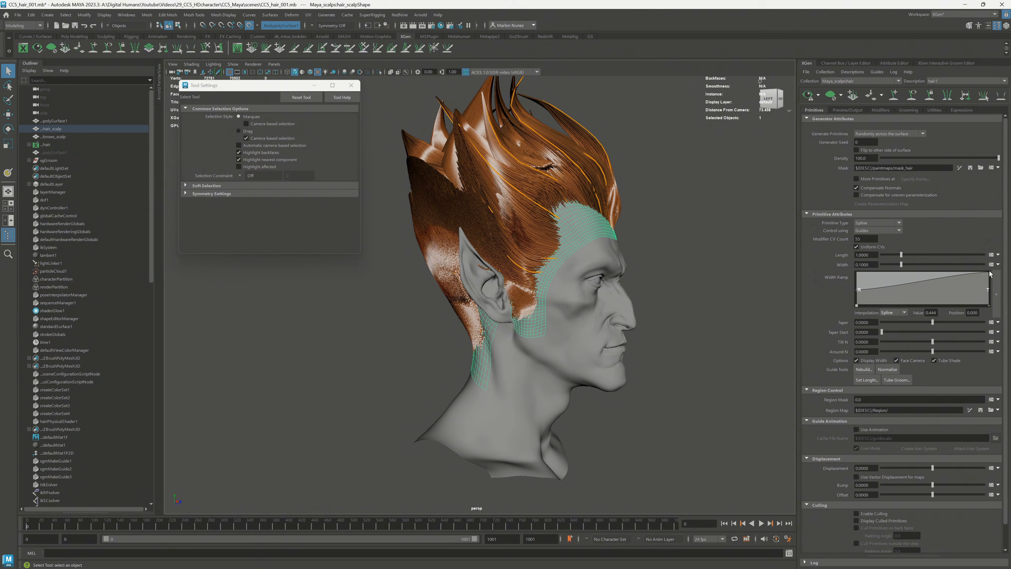
left_click_drag(990, 271, 997, 299)
left_click_drag(686, 233, 616, 252, "alt")
Step: Turn on multisampling anti-aliasing with a sample count of 16 in the Hardware Renderer 2.0 settings
left_click(351, 86)
left_click(255, 65)
left_click(294, 79)
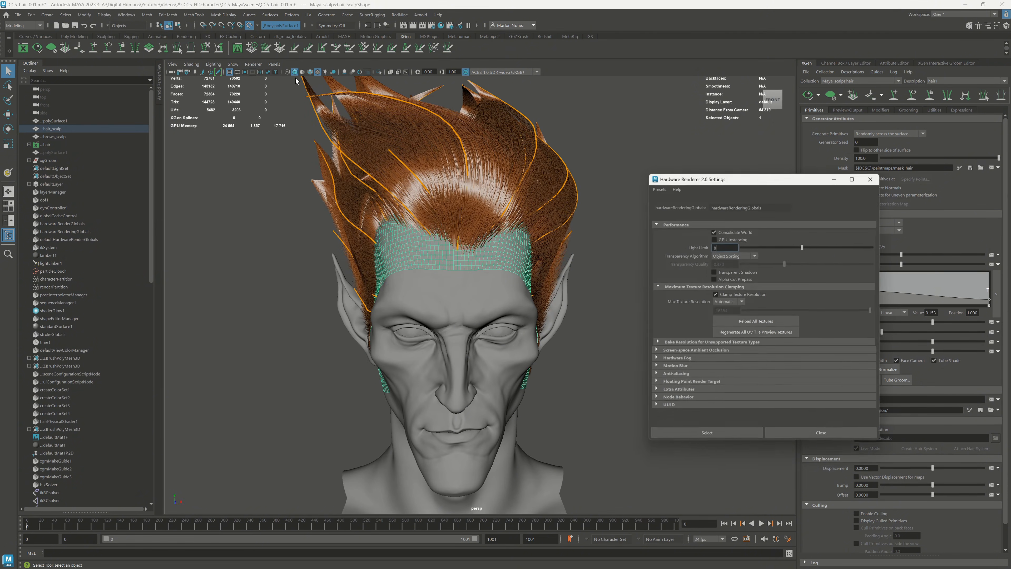
left_click(677, 374)
left_click(726, 397)
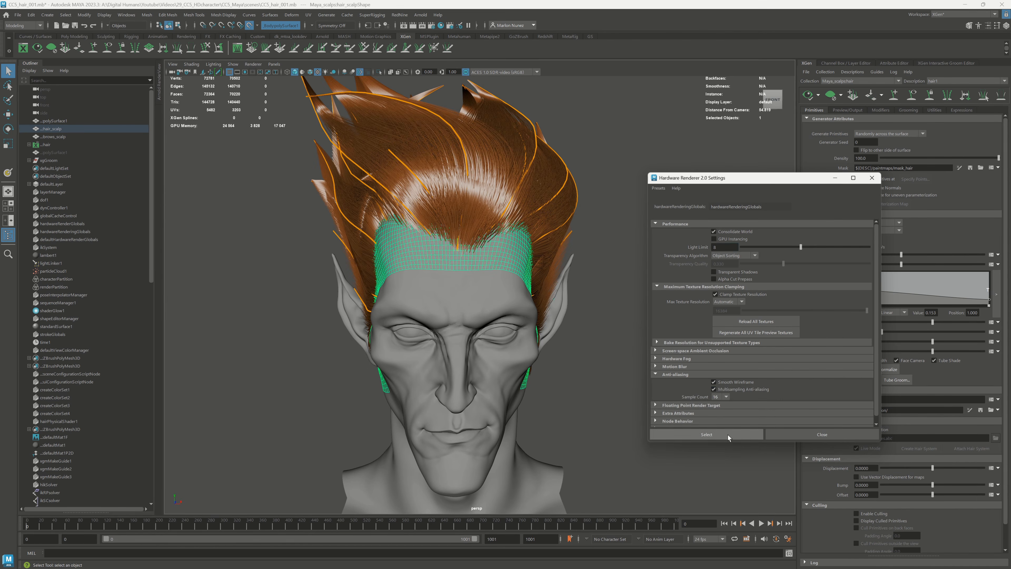
left_click(728, 435)
left_click(803, 432)
Step: Set the Width Ramp to Spline interpolation and shape a raised point near the root end
left_click_drag(575, 266, 655, 259, "alt")
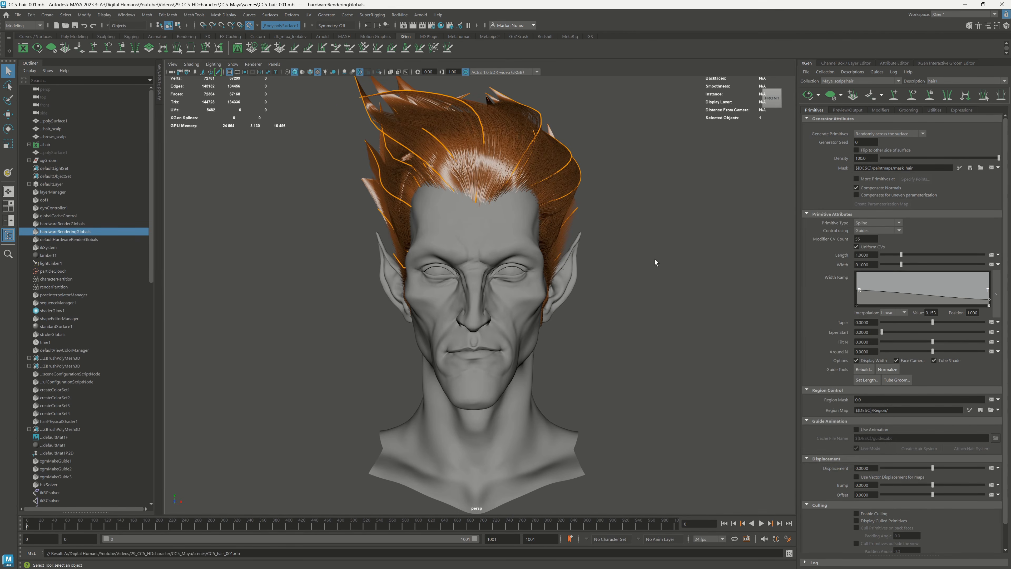
left_click(894, 312)
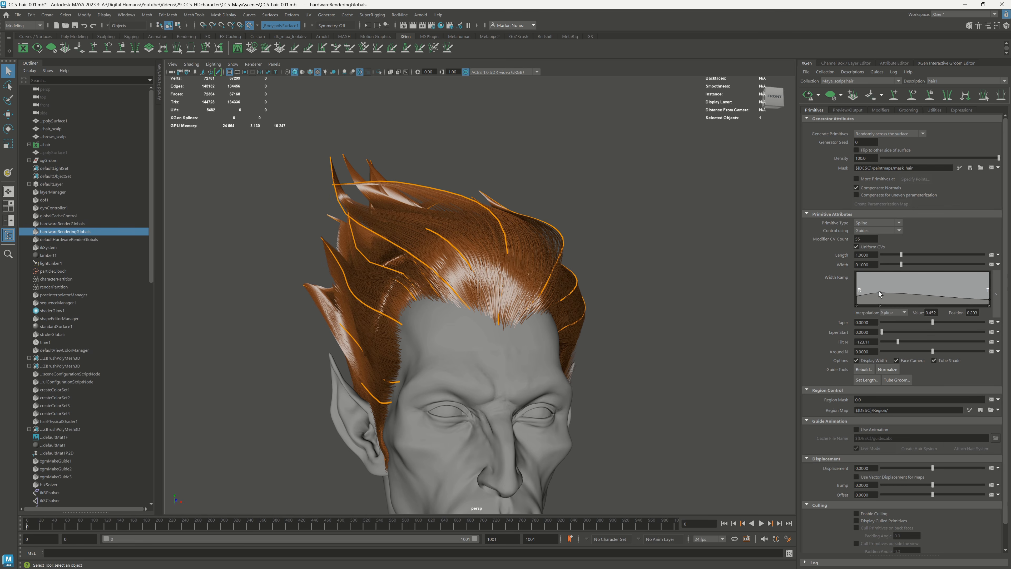
left_click_drag(880, 292, 883, 291)
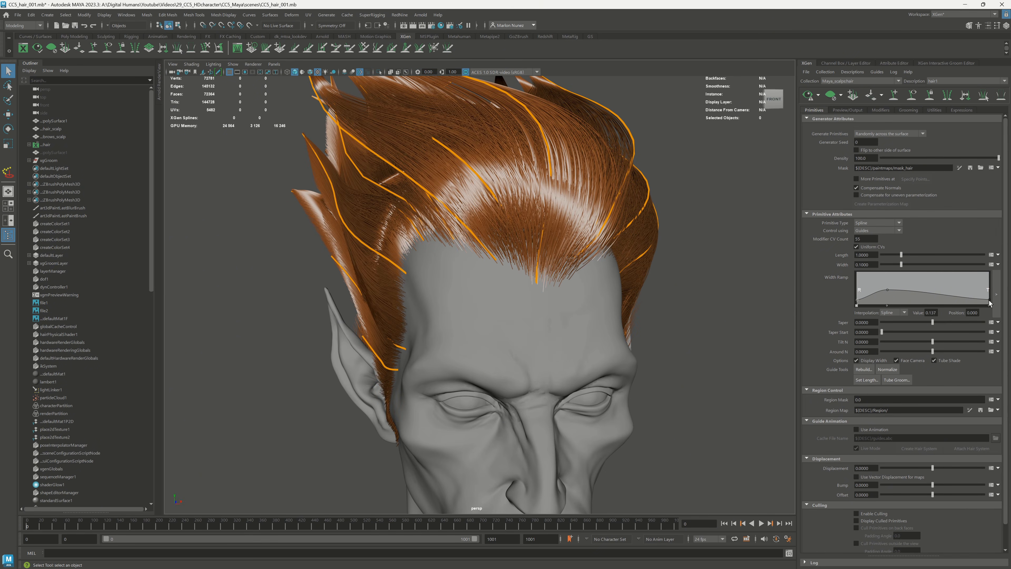
left_click_drag(648, 287, 685, 251, "alt")
Step: Clear the hair preview and reshape a guide on top of the head with Sculpt Guides
left_click(831, 95)
left_click_drag(623, 244, 597, 285, "alt")
left_click(442, 369)
mouse_move(441, 369)
left_mouse_down("alt")
mouse_move(497, 365)
mouse_move(526, 348)
left_mouse_up("alt")
left_click(205, 48)
left_click_drag(600, 316, 630, 231, "alt")
key("q")
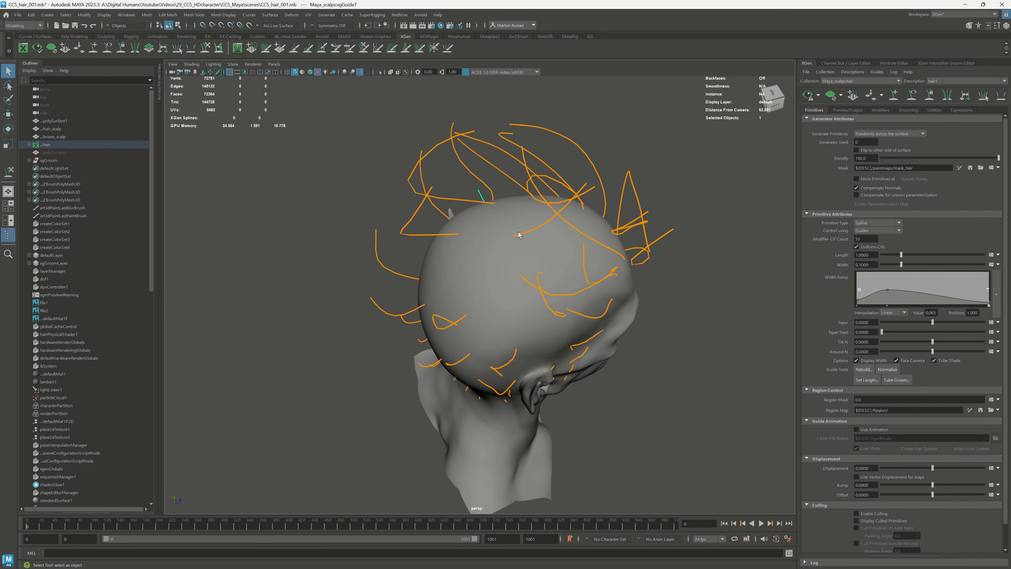
Step: Select another guide on the back of the crown and sculpt it into the hair flow
left_click(537, 275)
left_click_drag(518, 235, 526, 275, "alt")
key("y")
left_click_drag(626, 298, 791, 284, "alt")
key("q")
left_click_drag(565, 266, 637, 287, "alt")
Step: Sculpt a guide at the front hairline with Lock Length on and a brush size of 315
left_click(831, 95)
left_click_drag(653, 207, 647, 227, "alt")
left_click(486, 346)
left_click_drag(532, 350, 472, 292, "alt")
key("y")
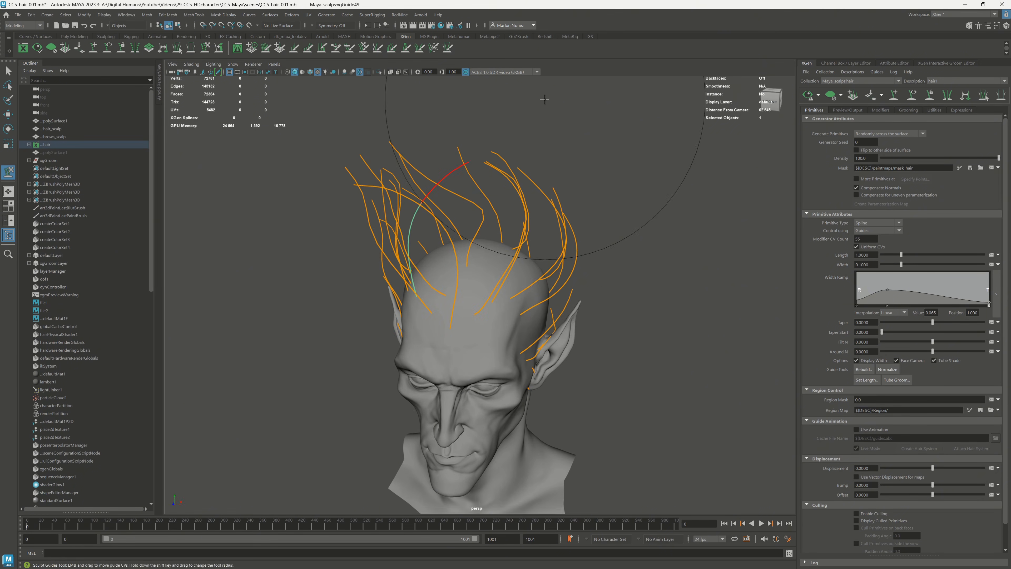
right_click_drag(642, 120, 619, 124, "alt")
double_click(9, 172)
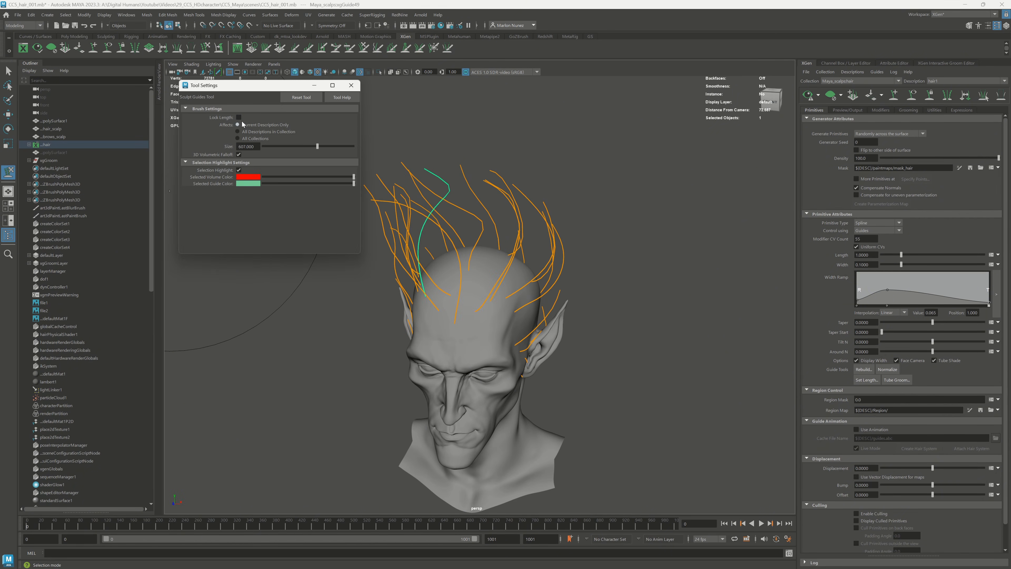
left_click_drag(416, 348, 538, 364)
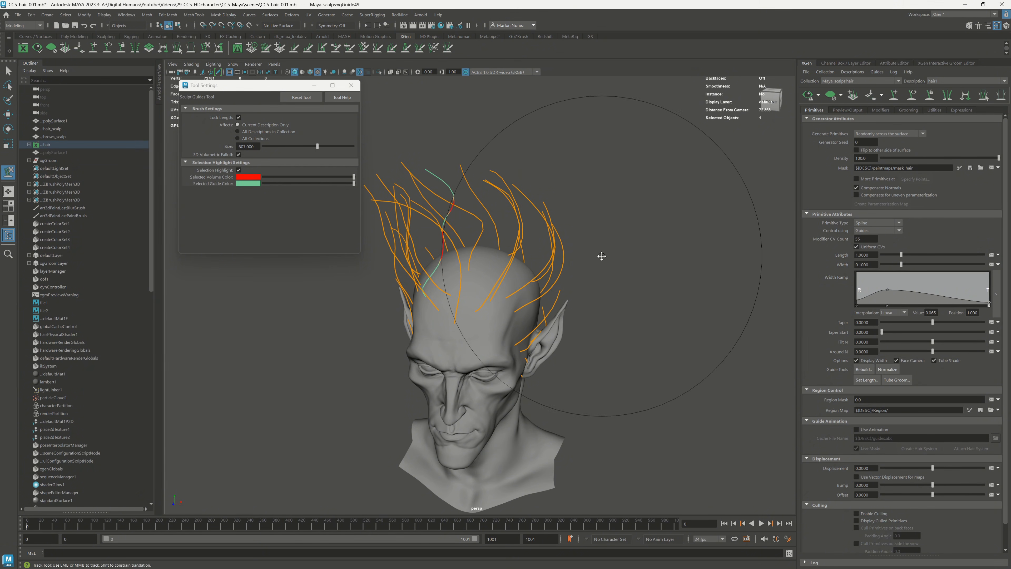
right_click_drag(602, 256, 596, 317, "alt")
left_click_drag(605, 324, 584, 333, "alt")
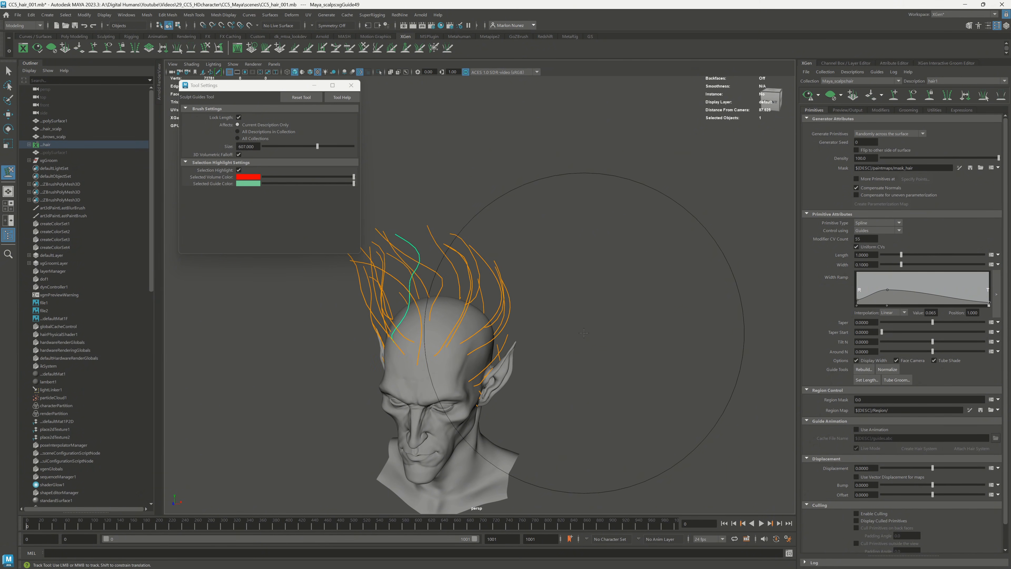
left_click_drag(593, 291, 560, 336, "alt")
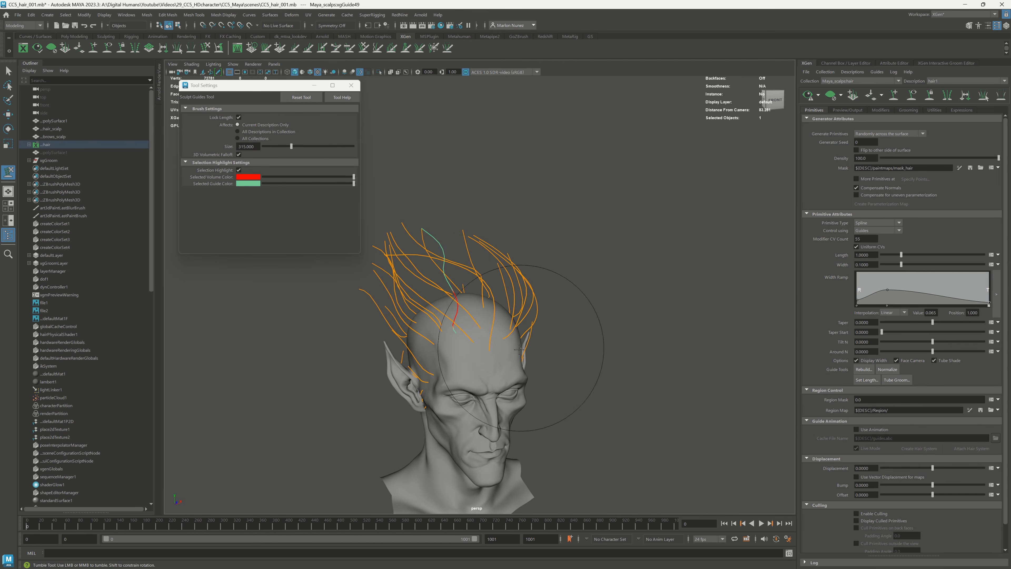
Step: Rebuild the selected hairline guide and inspect the updated hair from the front
left_click(872, 370)
key("Return")
left_click_drag(617, 248, 557, 241, "alt")
left_click_drag(403, 212, 424, 185, "alt")
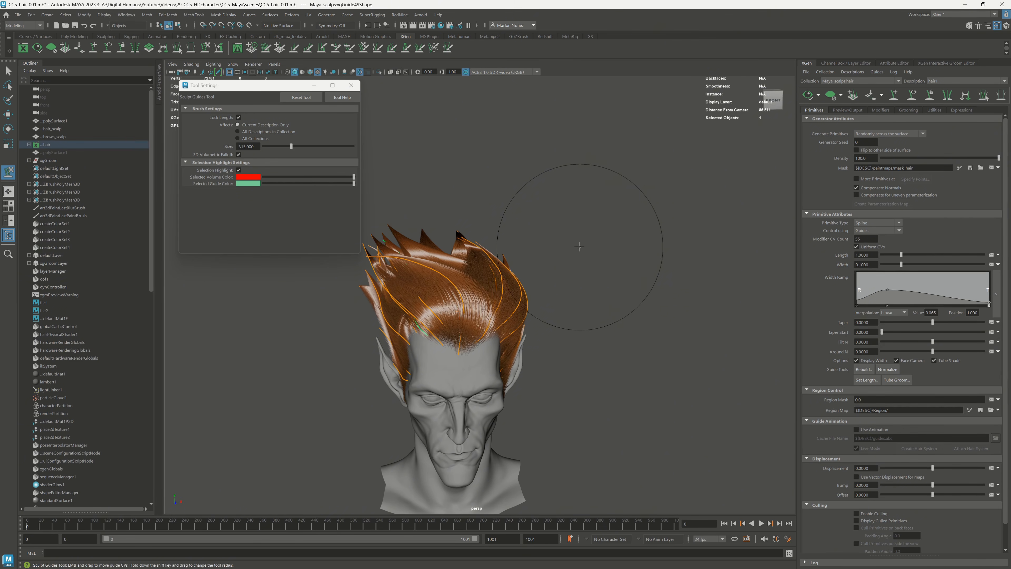
left_click_drag(580, 246, 624, 310, "alt")
right_click_drag(623, 310, 638, 339, "alt")
Step: Clear the hair preview and sculpt the guide beside the centre of the front hairline
left_click(831, 96)
left_click_drag(512, 398, 498, 500, "alt")
key("q")
left_click(463, 471)
left_click_drag(463, 471, 455, 320, "alt")
key("y")
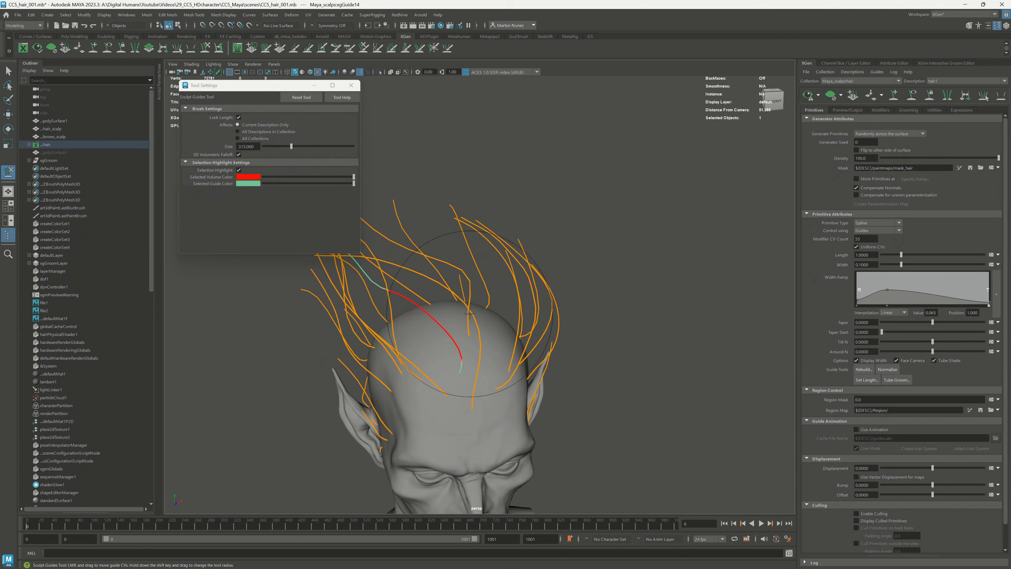
Step: Select the neighbouring hairline guides one by one and sculpt them to sweep back with the surrounding guides
key("q")
right_click_drag(566, 287, 546, 250, "alt")
mouse_move(546, 251)
left_mouse_down("alt")
mouse_move(445, 429)
mouse_move(492, 424)
mouse_move(475, 392)
mouse_move(474, 239)
left_mouse_up("alt")
left_click(494, 433)
key("y")
key("q")
left_click(473, 435)
key("y")
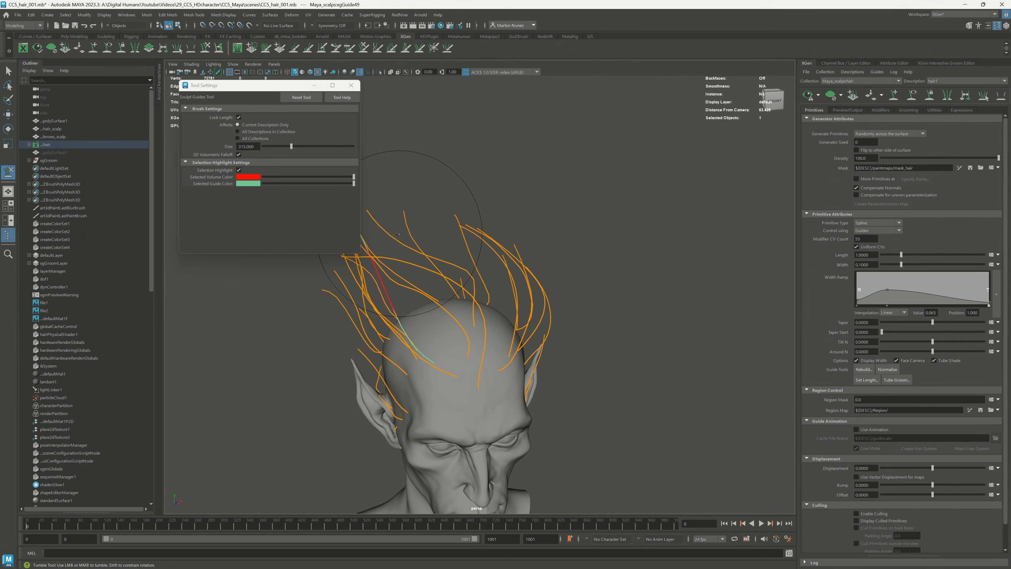
middle_click_drag(474, 240, 494, 266, "alt")
left_click_drag(495, 267, 419, 229, "alt")
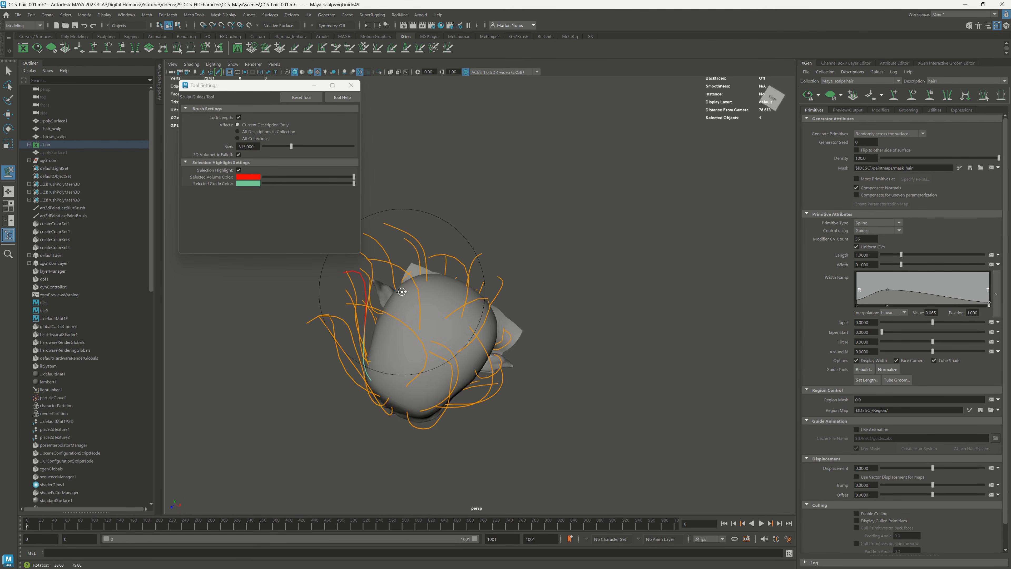
Step: Refine the front guides from a top view so they curve evenly around the scalp
mouse_move(402, 292)
left_mouse_down("alt")
mouse_move(440, 254)
mouse_move(462, 254)
mouse_move(541, 470)
left_mouse_up("alt")
key("q")
key("y")
mouse_move(514, 424)
left_mouse_down("alt")
mouse_move(535, 310)
mouse_move(425, 264)
mouse_move(503, 275)
left_mouse_up("alt")
key("q")
left_click(486, 363)
key("y")
mouse_move(490, 350)
left_mouse_down("alt")
mouse_move(462, 315)
mouse_move(441, 312)
left_mouse_up("alt")
Step: Select a guide on the side of the head and reposition its root with the Add/Move Guides tool
key("q")
left_click(392, 276)
left_click_drag(392, 276, 478, 330, "alt")
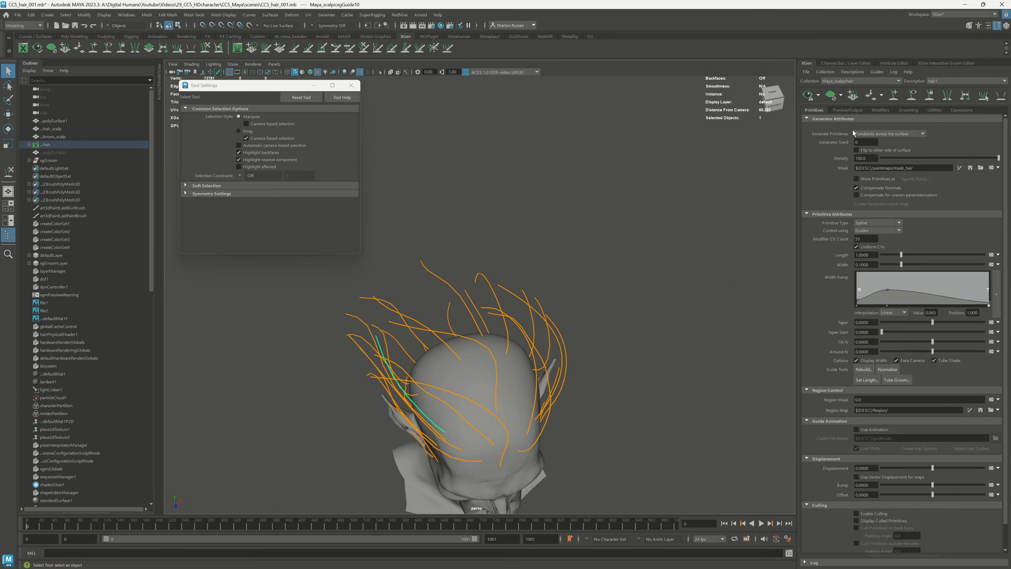
left_click(894, 96)
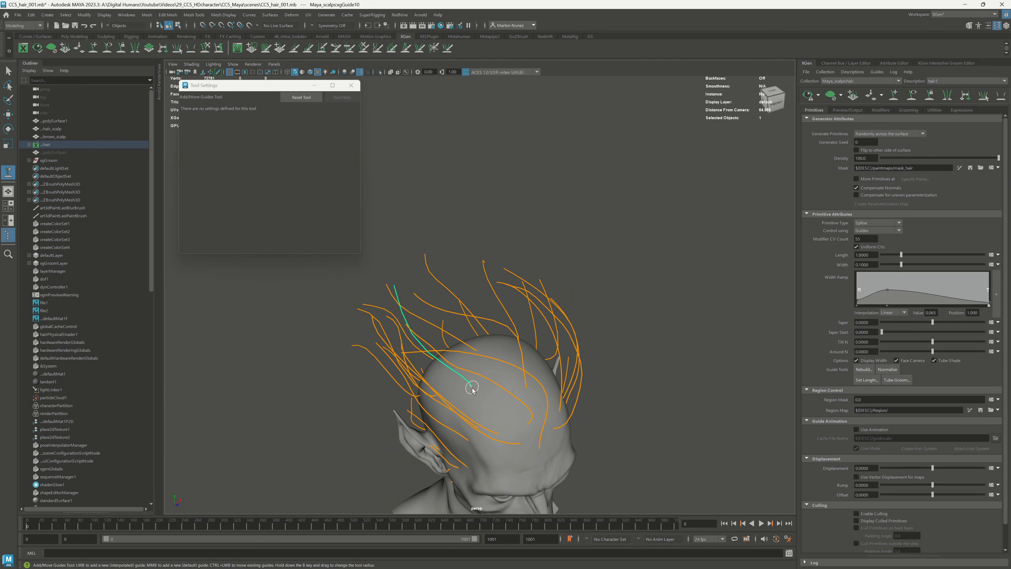
left_click_drag(472, 390, 512, 401, "alt")
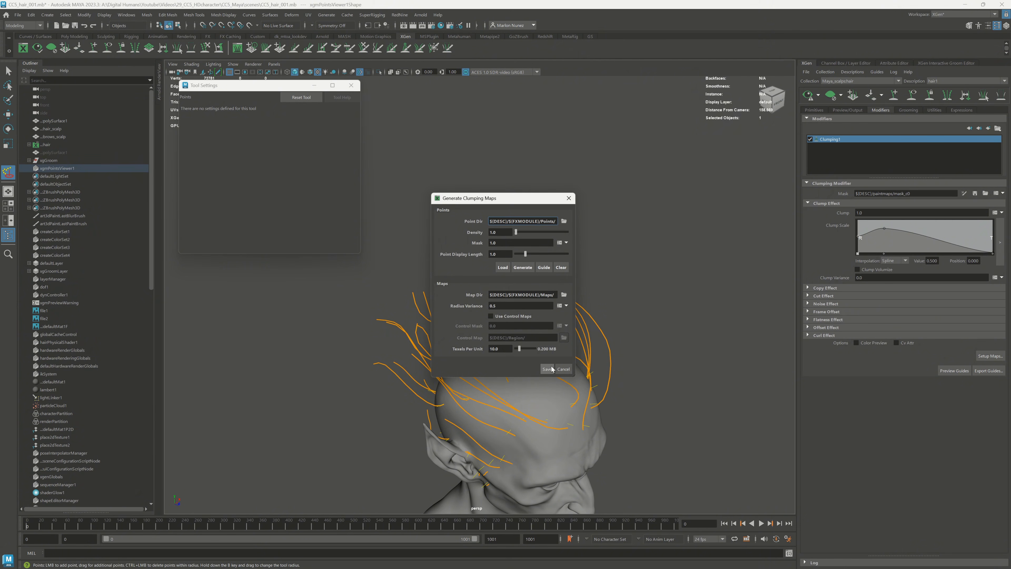
Step: Save the regenerated clumping maps and inspect the clumps on the back of the head
left_click(552, 369)
left_click_drag(671, 210, 779, 211, "alt")
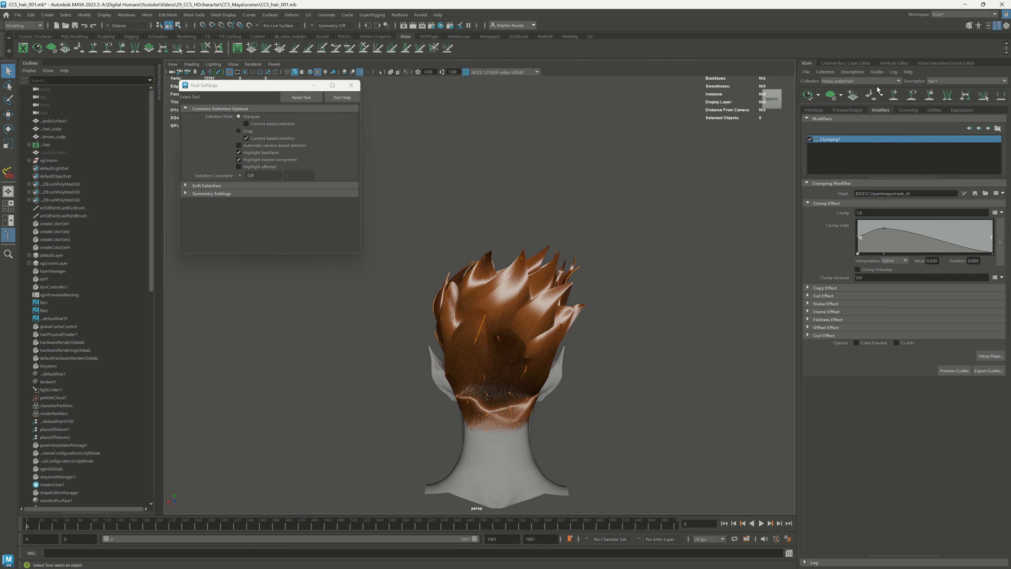
Step: Clear the preview, turn off Lock Length and sculpt the guide at the upper back of the head
left_click(831, 96)
left_click(494, 348)
left_click_drag(495, 350, 499, 315, "alt")
left_click(205, 48)
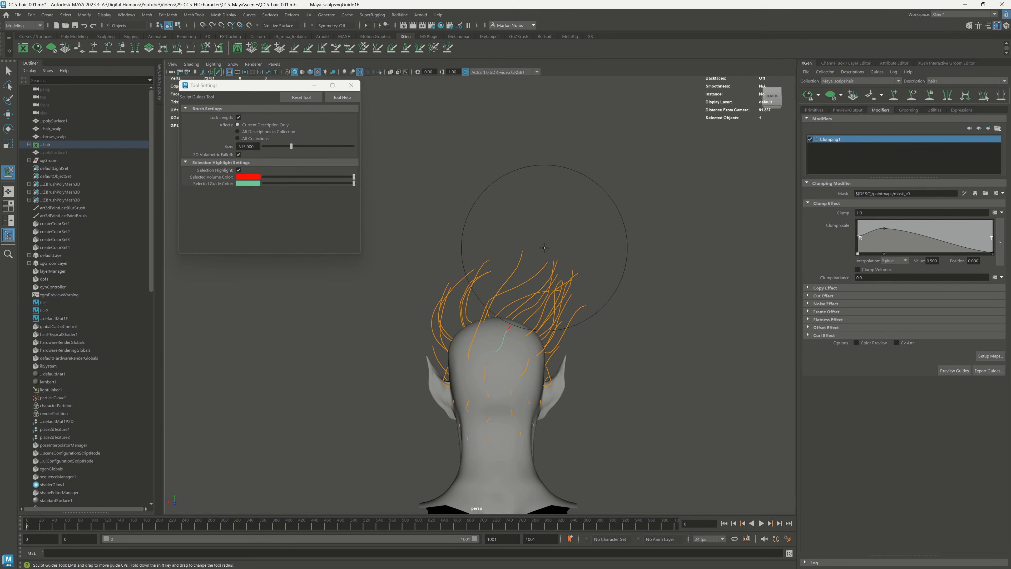
left_click_drag(545, 248, 463, 245, "alt")
left_click(239, 118)
left_click_drag(499, 275, 609, 294, "alt")
key("q")
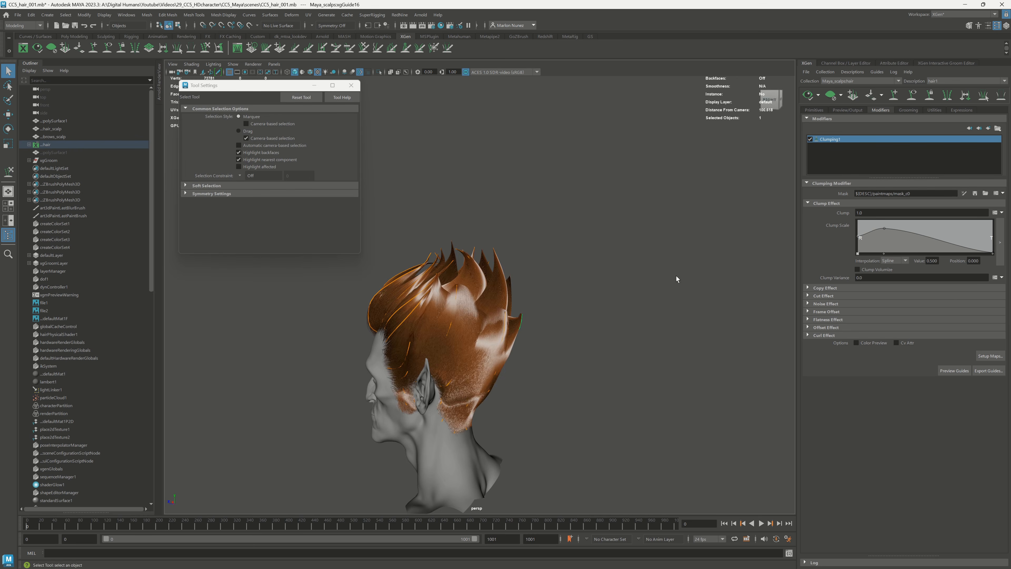
Step: Clear the hair preview and sculpt the lowest sideburn guide in front of the character's right ear
mouse_move(676, 276)
left_mouse_down("alt")
mouse_move(555, 271)
mouse_move(641, 355)
left_mouse_up("alt")
right_click_drag(641, 355, 624, 330, "alt")
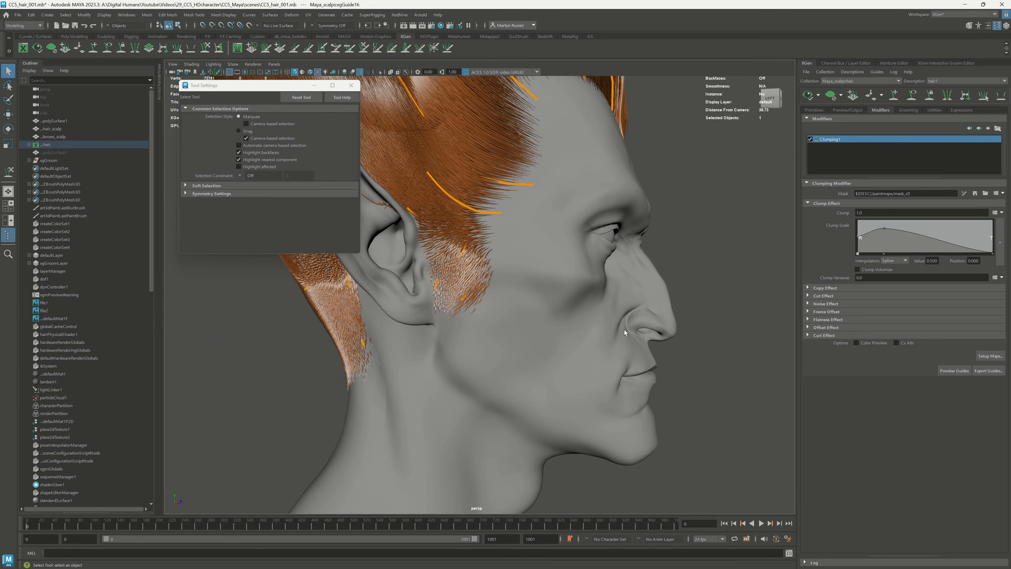
left_click(831, 95)
left_click_drag(621, 267, 629, 301, "alt")
left_click(506, 391)
left_click(8, 172)
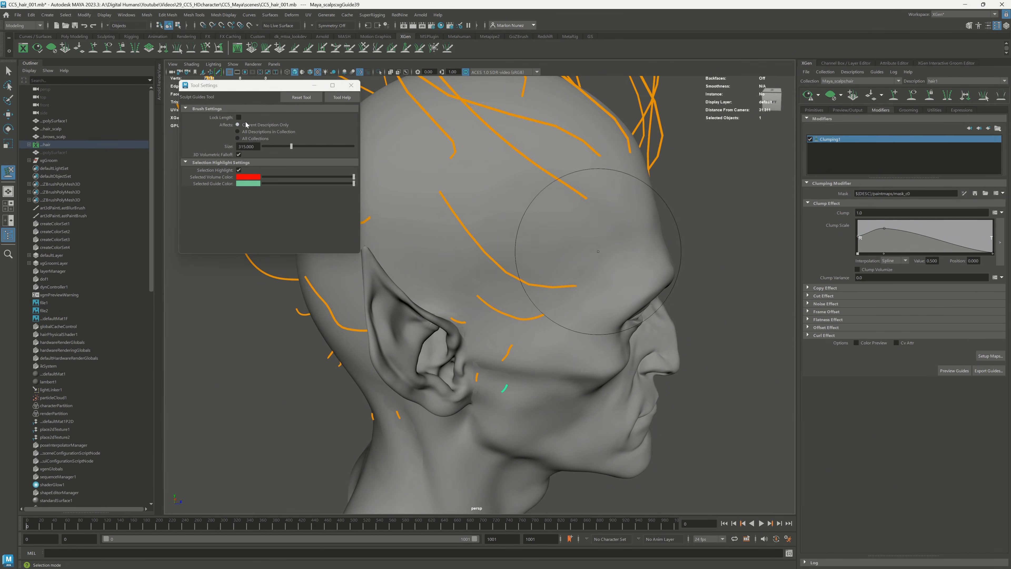
left_click_drag(530, 381, 527, 359, "alt")
mouse_move(508, 394)
left_mouse_down()
mouse_move(515, 412)
mouse_move(445, 339)
mouse_move(452, 332)
left_mouse_up()
Step: Sculpt the matching lowest sideburn guide in front of the character's left ear
key("q")
left_click(450, 315)
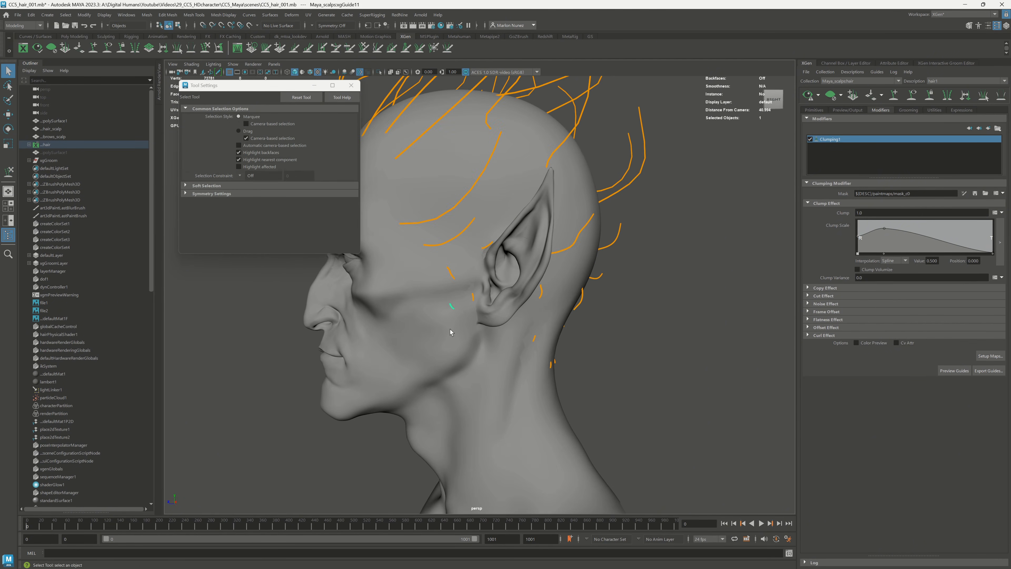
key("y")
key("q")
Step: Clear the hair preview and sculpt the temple guide above the left sideburn with Lock Length on
mouse_move(440, 247)
left_mouse_down("alt")
mouse_move(448, 261)
mouse_move(436, 294)
left_mouse_up("alt")
left_click(831, 95)
left_click(462, 268)
key("y")
left_click_drag(558, 219, 587, 180, "alt")
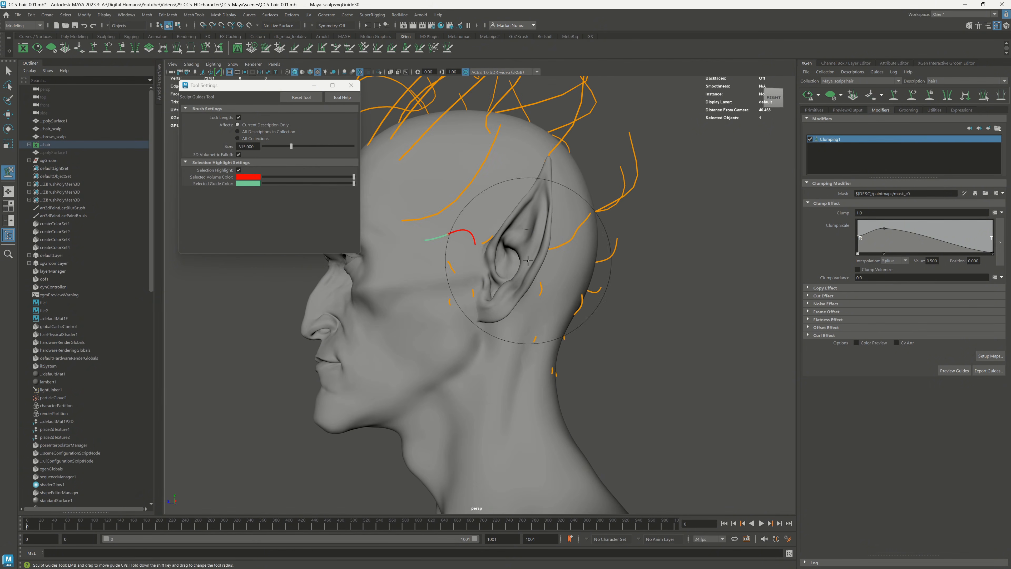
Step: Sculpt the corresponding temple guide on the character's right side and check it from the front
mouse_move(528, 261)
left_mouse_down("alt")
mouse_move(688, 278)
mouse_move(691, 297)
left_mouse_up("alt")
key("q")
left_click(542, 359)
key("y")
mouse_move(458, 171)
left_mouse_down("alt")
mouse_move(480, 128)
mouse_move(463, 112)
mouse_move(554, 259)
mouse_move(793, 96)
left_mouse_up("alt")
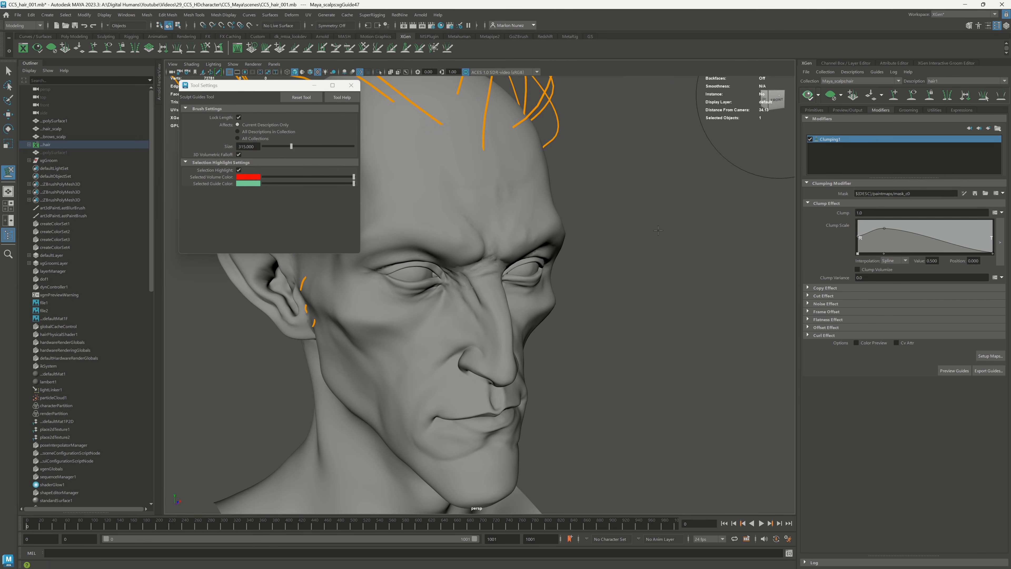
mouse_move(658, 230)
left_mouse_down("alt")
mouse_move(723, 249)
mouse_move(677, 249)
mouse_move(719, 294)
mouse_move(655, 292)
mouse_move(665, 296)
mouse_move(669, 264)
mouse_move(722, 271)
left_mouse_up("alt")
Step: Sculpt the selected guides on the right side of the hairstyle together and update the hair preview
key("q")
key("y")
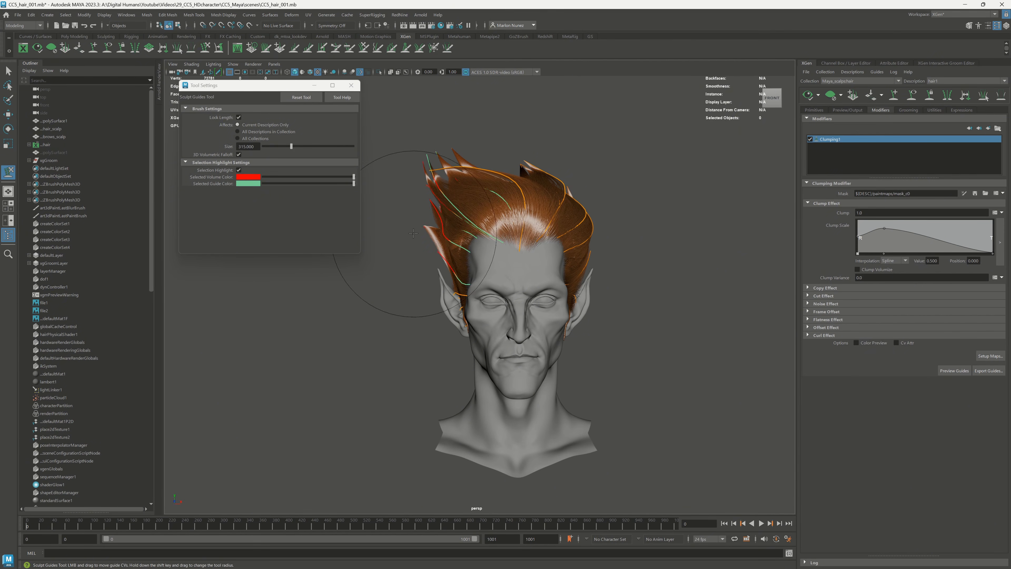
key("q")
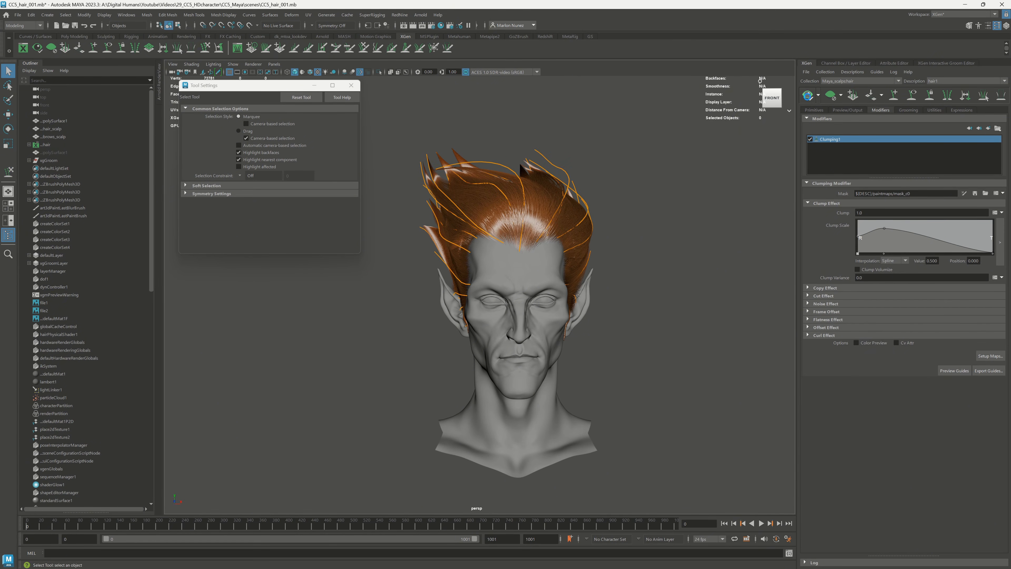
left_click(808, 96)
Step: Adjust the guides on the left side of the hairstyle with Sculpt Guides
left_click_drag(740, 199, 731, 201, "alt")
key("y")
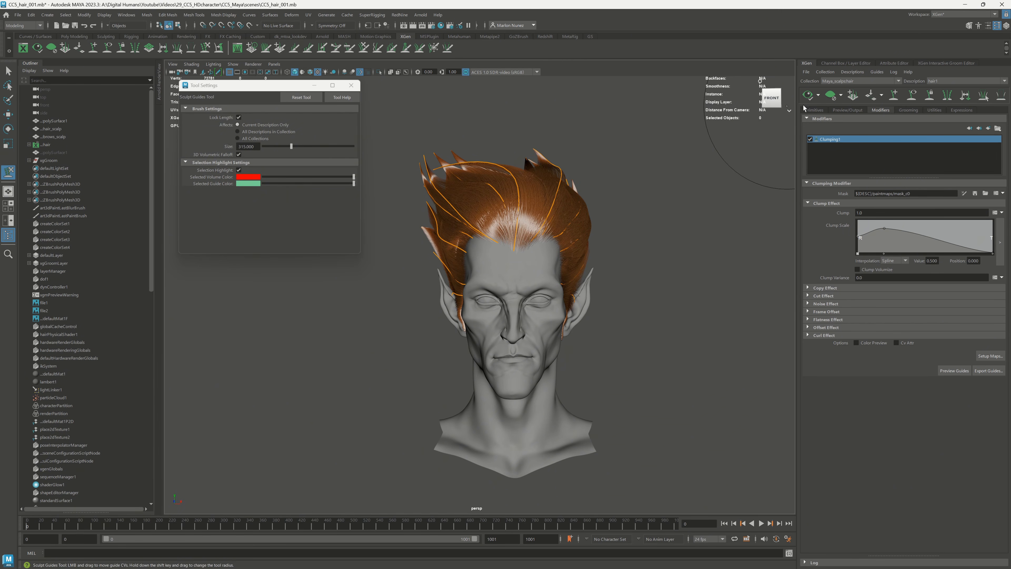
left_click_drag(738, 136, 729, 217, "alt")
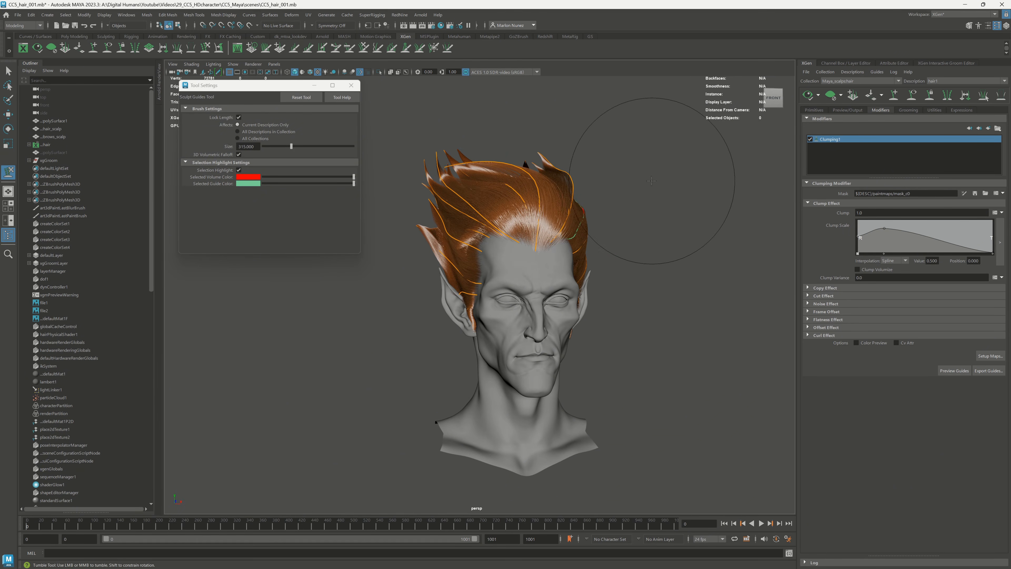
Step: Select the guide of the top-left spike and sculpt its tip
key("q")
mouse_move(719, 166)
left_mouse_down("alt")
mouse_move(693, 167)
mouse_move(723, 162)
left_mouse_up("alt")
key("y")
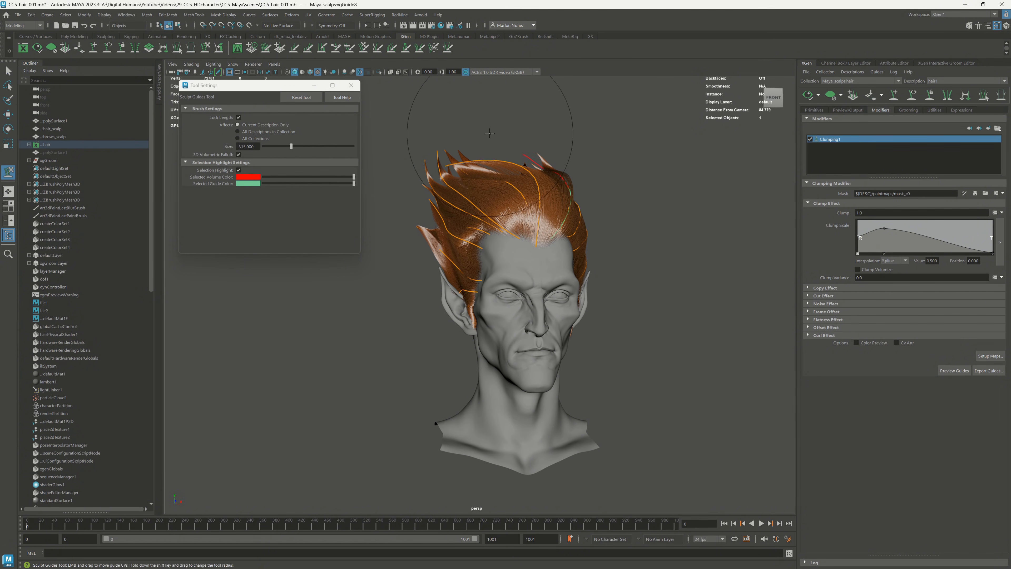
mouse_move(751, 119)
left_mouse_down("alt")
mouse_move(734, 140)
mouse_move(717, 133)
left_mouse_up("alt")
key("q")
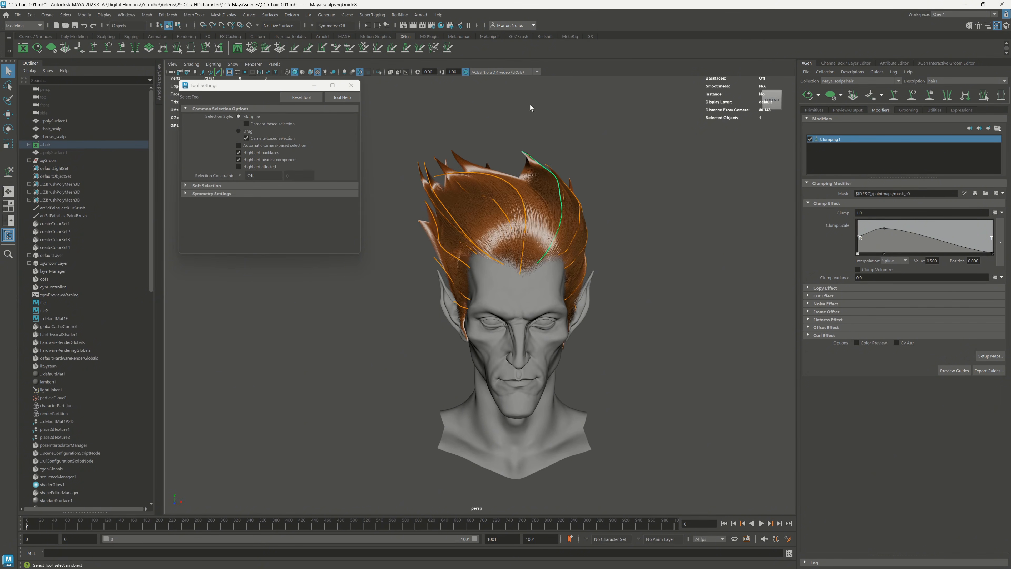
Step: Sculpt the guide rising from the centre of the front hairline so it sweeps back over the head
left_click_drag(593, 98, 609, 156, "alt")
left_click_drag(512, 378, 518, 326, "alt")
key("y")
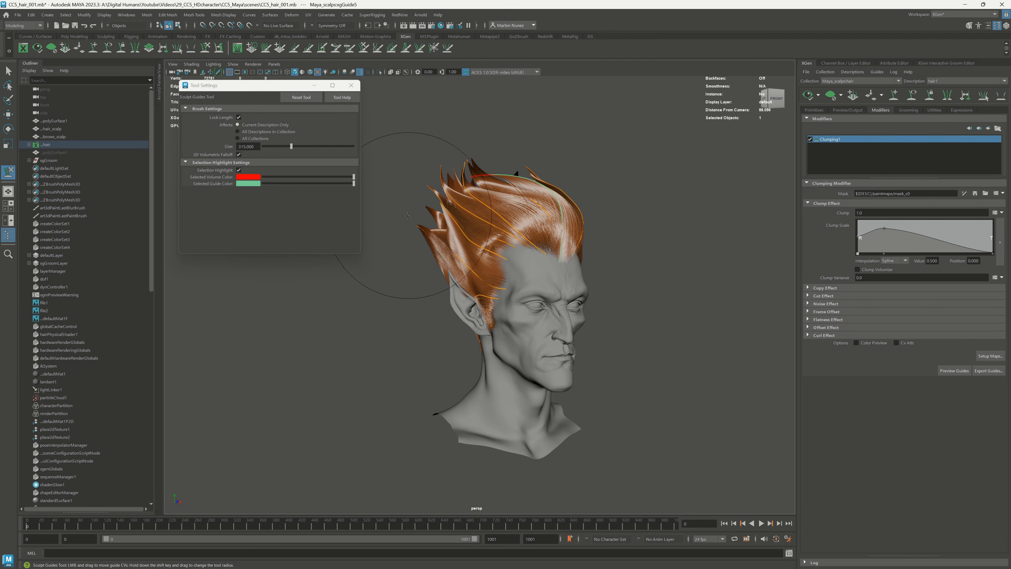
key("q")
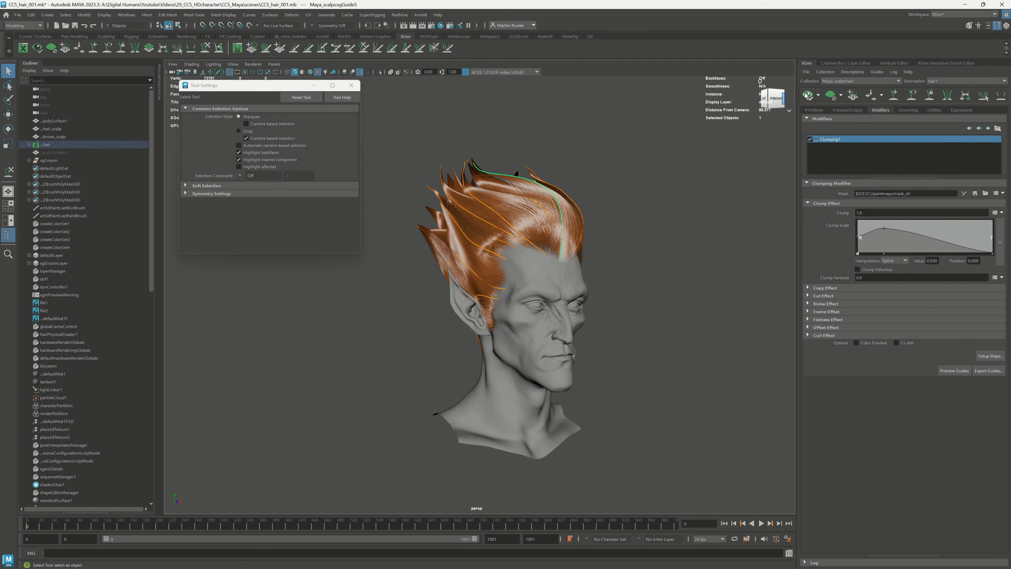
Step: Rebuild the guide at the centre of the front hairline and check the updated hair from the front
left_click(912, 96)
left_click_drag(666, 277, 636, 261, "alt")
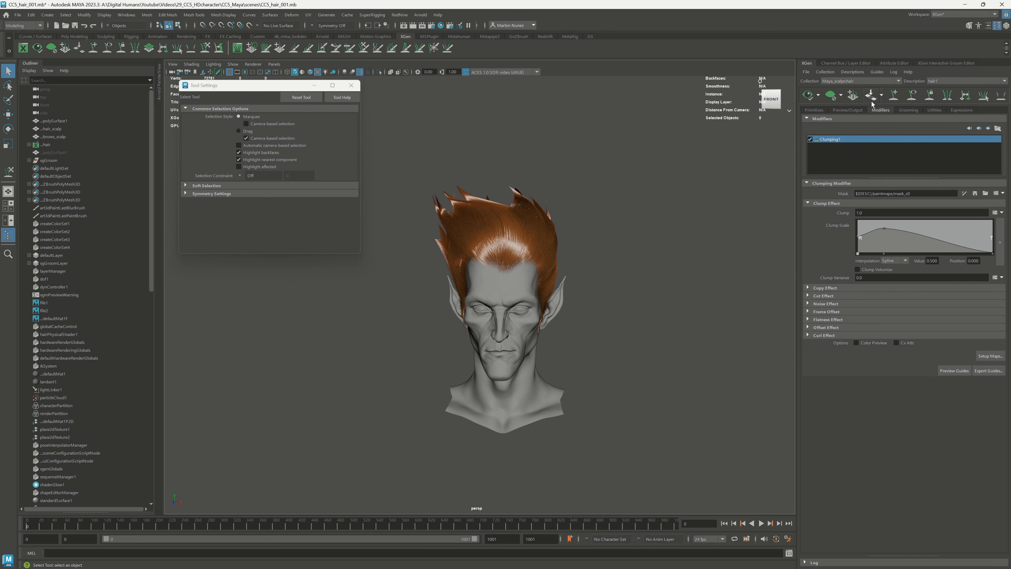
left_click_drag(560, 190, 572, 329, "alt")
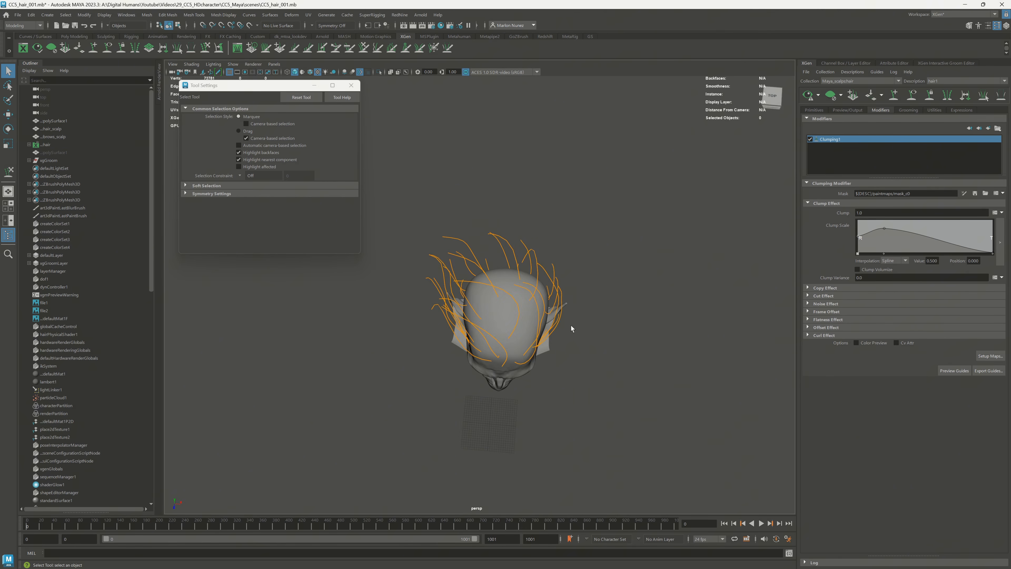
left_click(505, 352)
left_click_drag(506, 352, 515, 285, "alt")
key("y")
left_click_drag(404, 243, 437, 234, "alt")
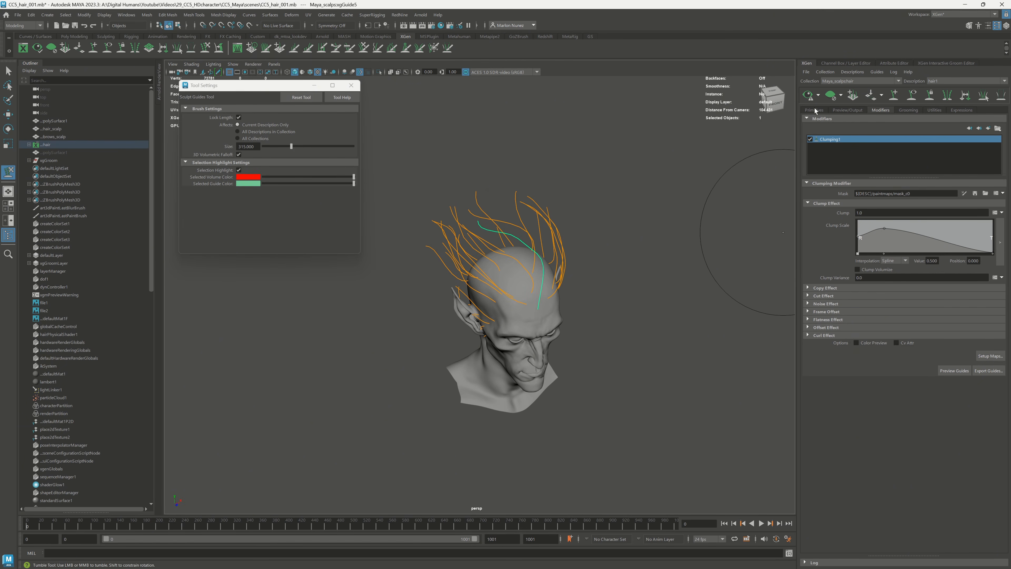
left_click(816, 109)
left_click(869, 369)
key("Return")
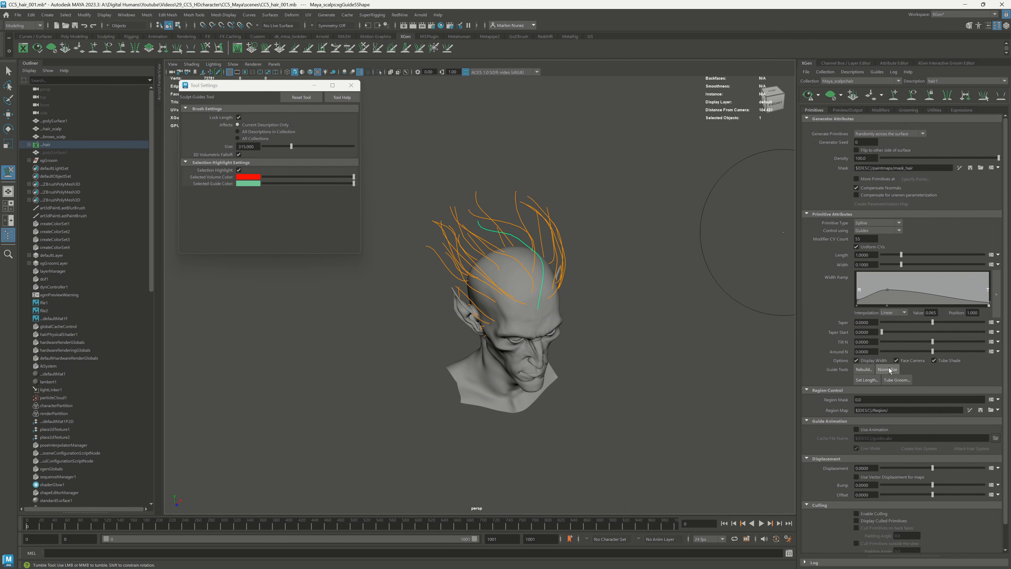
left_click(772, 99)
key("q")
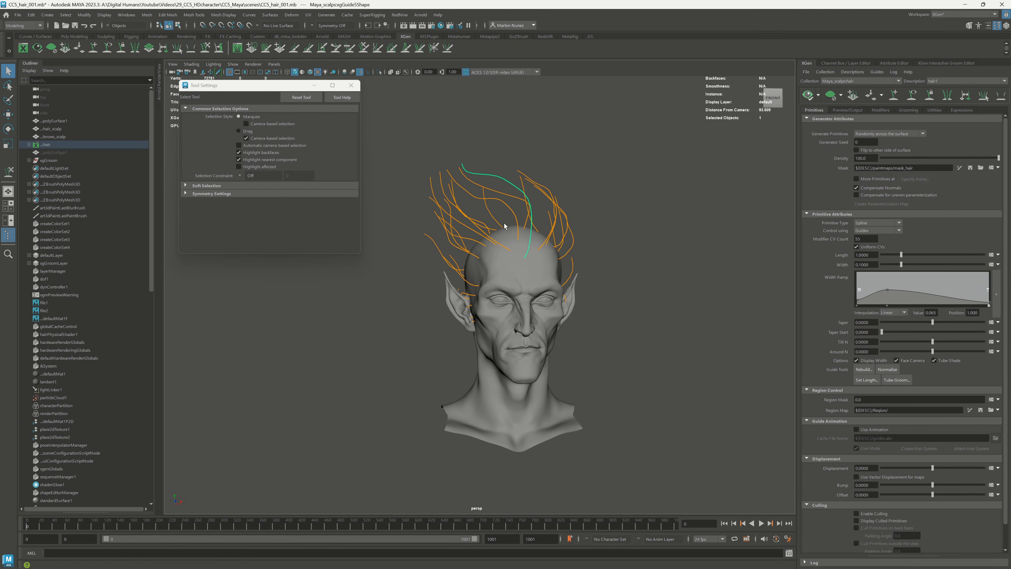
left_click(650, 195)
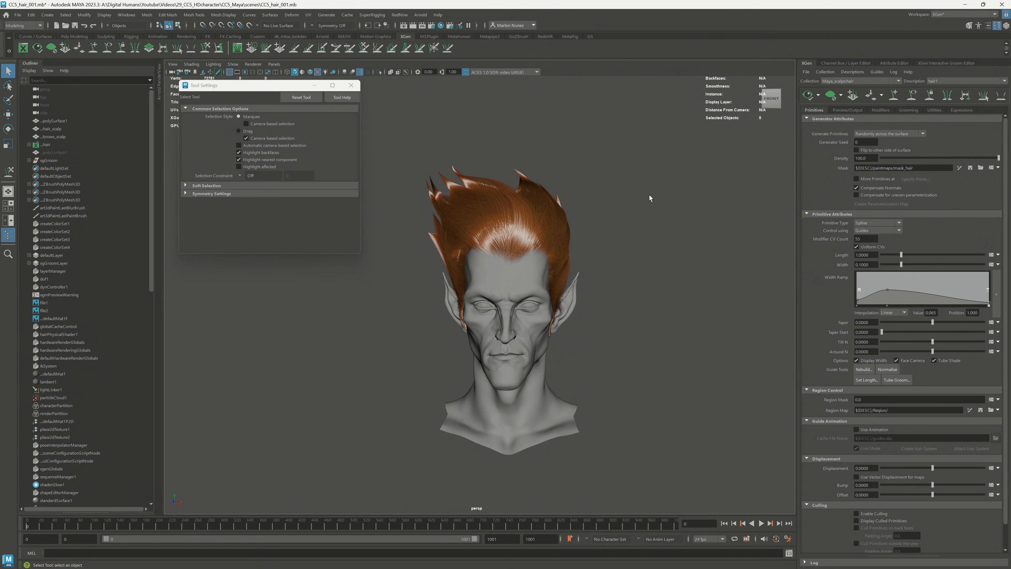
Step: Add a new guide near the centre of the front hairline and adjust its shape with Sculpt Guides
mouse_move(650, 195)
left_mouse_down("alt")
mouse_move(651, 231)
mouse_move(646, 206)
left_mouse_up("alt")
left_click(910, 101)
left_click(895, 96)
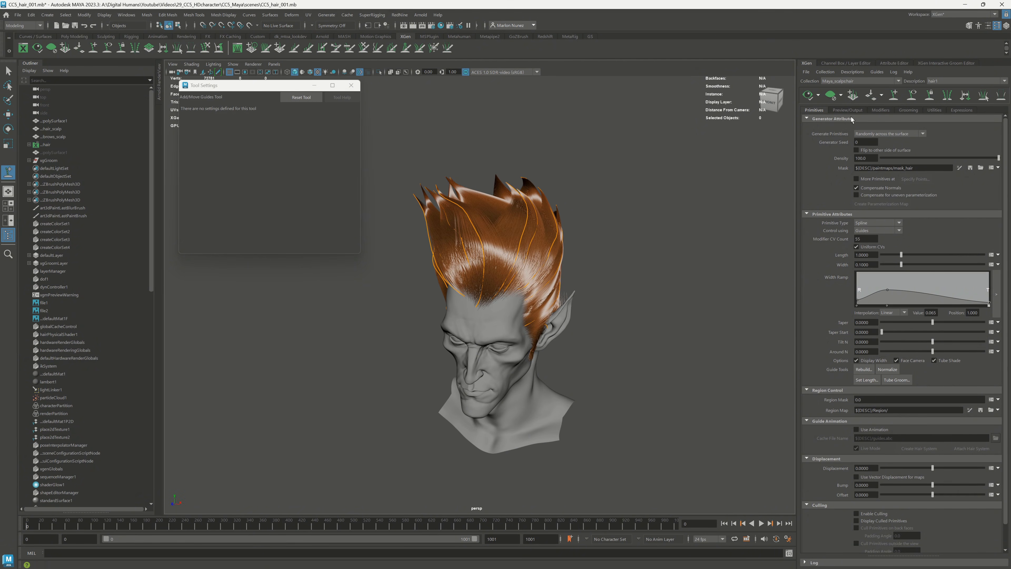
key("q")
left_click(831, 95)
left_click_drag(615, 169, 637, 229, "alt")
left_click(894, 97)
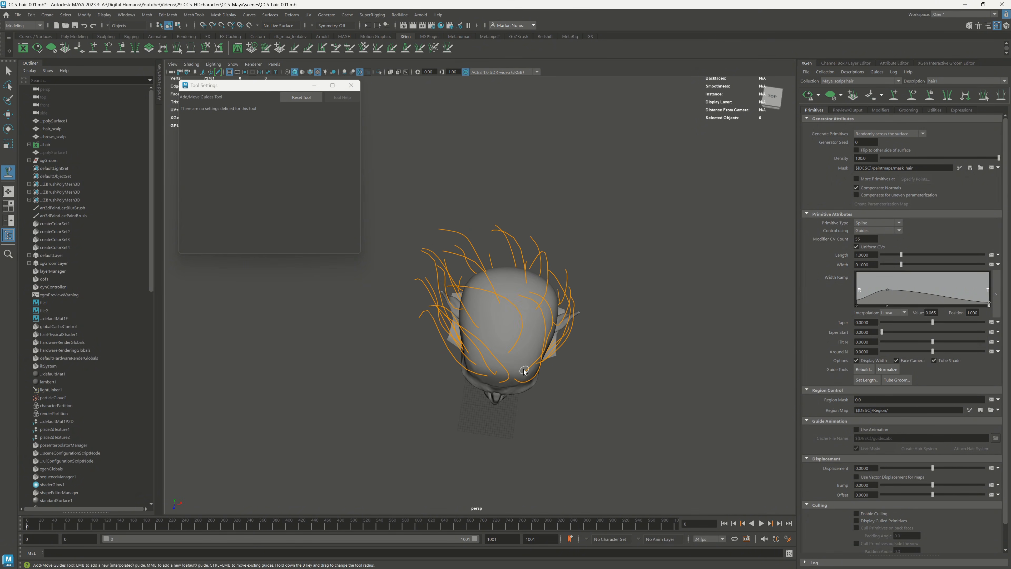
left_click(511, 357)
left_click_drag(565, 368, 546, 297, "alt")
left_click(205, 47)
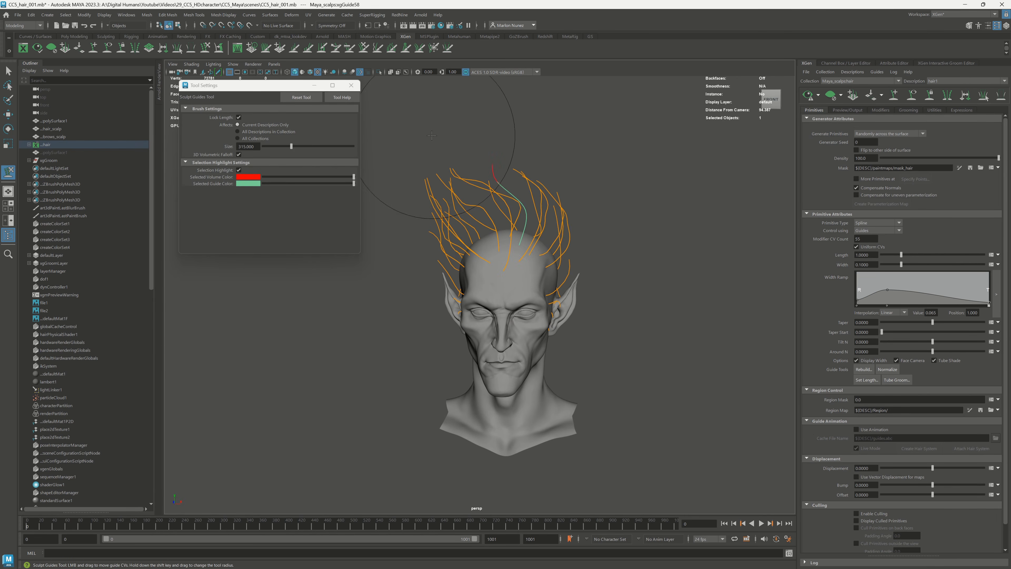
Step: Set up the maps of the Clumping1 modifier again for the changed guides and save them
left_click(881, 109)
left_click(990, 356)
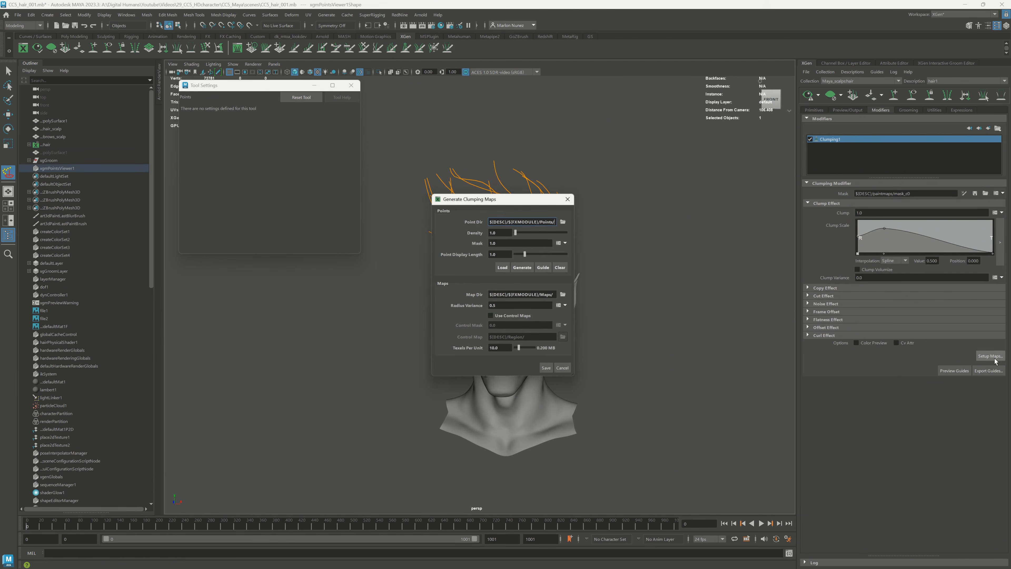
left_click(547, 370)
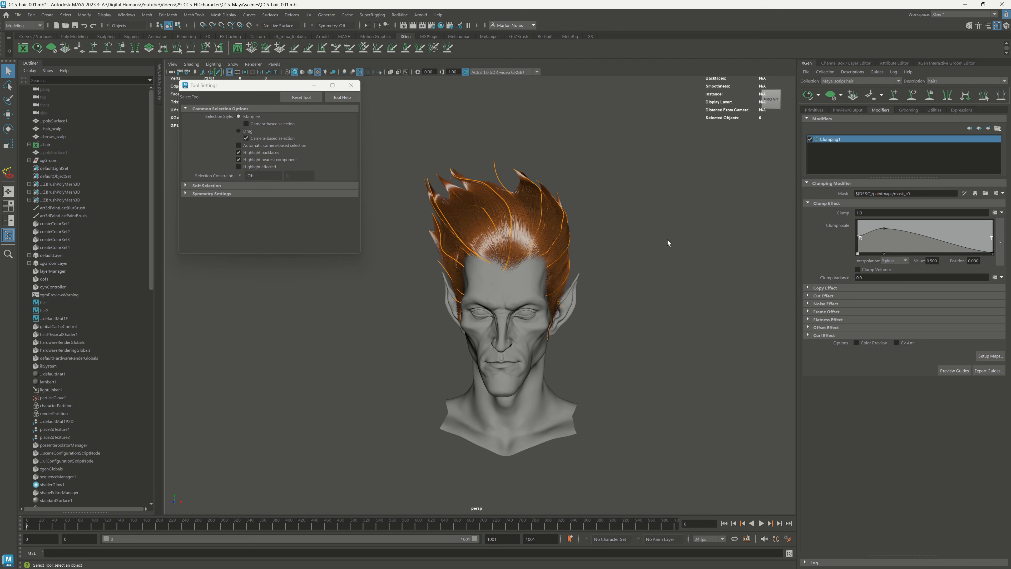
mouse_move(668, 240)
left_mouse_down("alt")
mouse_move(657, 249)
mouse_move(666, 254)
left_mouse_up("alt")
left_click(994, 355)
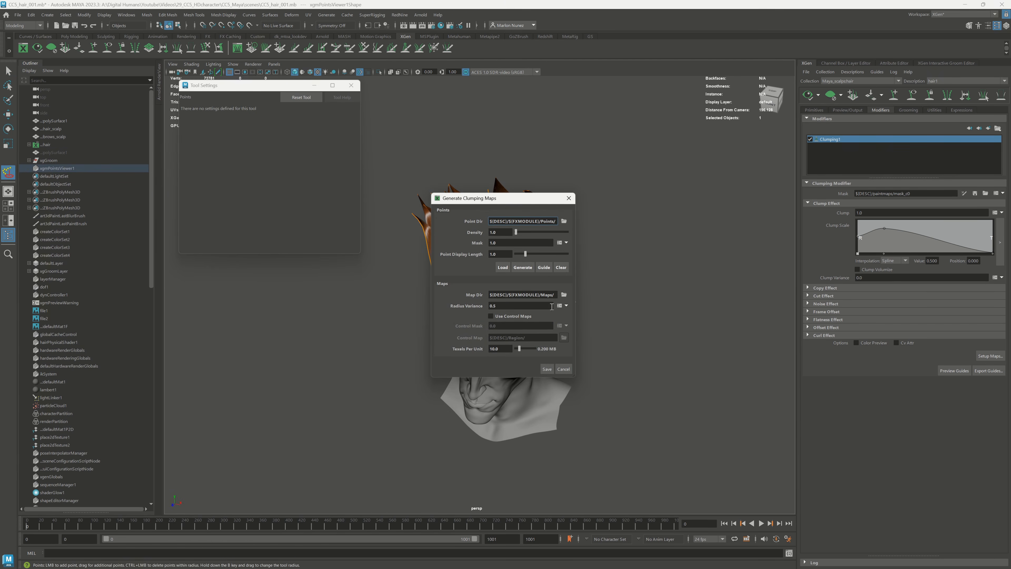
left_click(547, 369)
Step: Hide the hair preview and sculpt the short upper sideburn guide in front of the character's right ear
left_click_drag(613, 228, 688, 384, "alt")
scroll(678, 373, "up", 5)
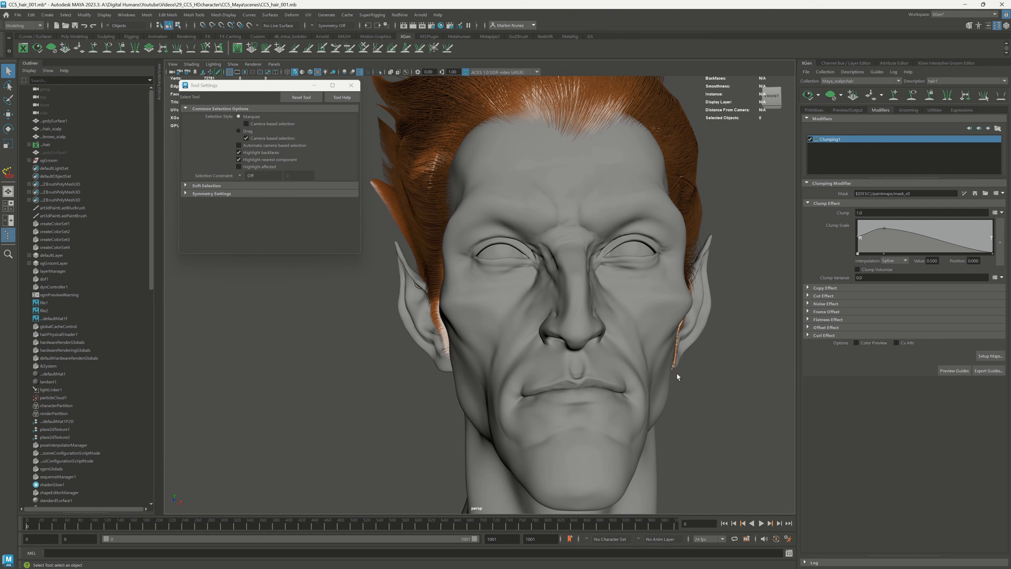
left_click(833, 96)
left_click_drag(574, 368, 632, 385, "alt")
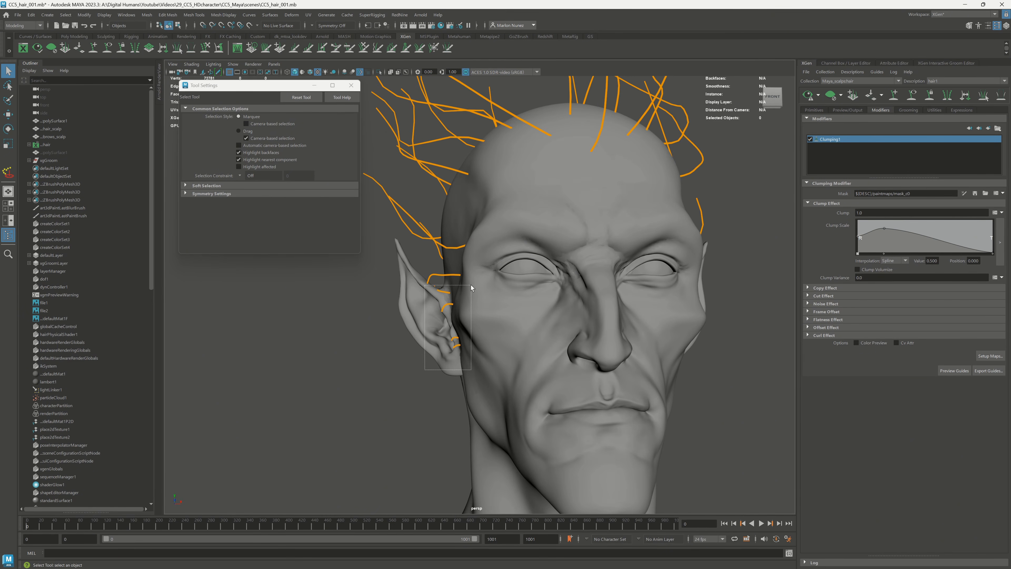
mouse_move(476, 285)
left_mouse_down()
mouse_move(398, 359)
mouse_move(426, 410)
mouse_move(647, 340)
left_mouse_up()
key("g")
scroll(649, 341, "up", 6)
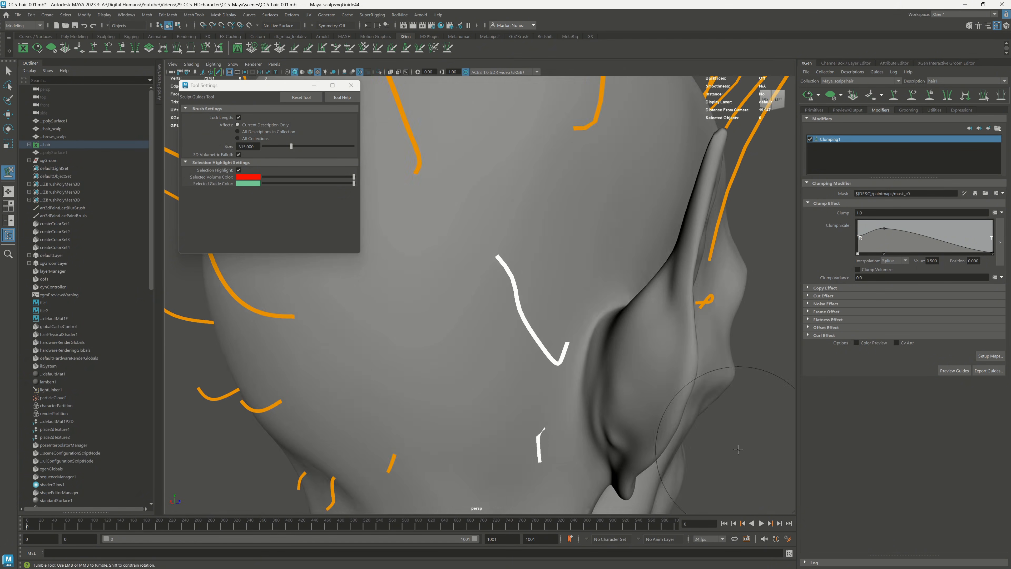
key("q")
left_click(613, 318)
key("g")
left_click_drag(624, 336, 621, 352, "alt")
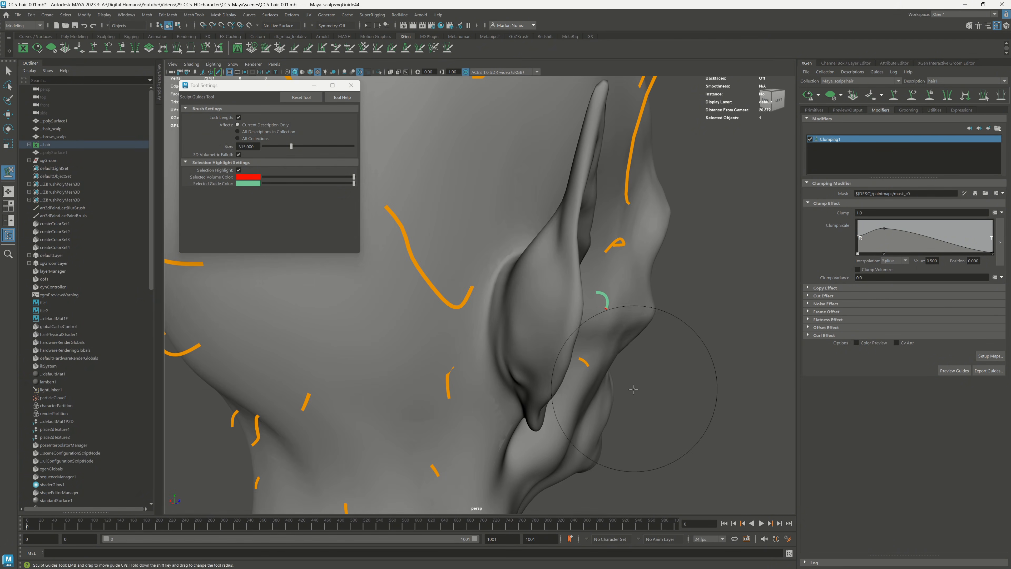
left_click_drag(632, 387, 539, 422)
Step: Sculpt the short lower sideburn guide in front of the character's right ear
key("q")
left_click(589, 364)
mouse_move(592, 364)
left_mouse_down("alt")
mouse_move(621, 381)
mouse_move(621, 398)
left_mouse_up("alt")
key("y")
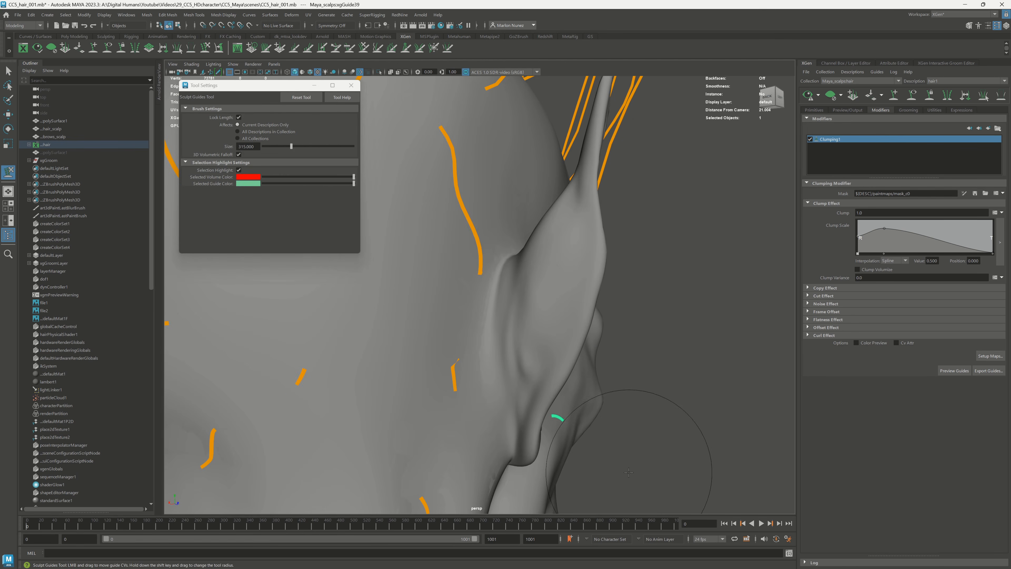
mouse_move(632, 462)
left_mouse_down()
mouse_move(625, 502)
mouse_move(615, 455)
mouse_move(481, 402)
mouse_move(452, 277)
mouse_move(470, 376)
mouse_move(502, 290)
left_mouse_up()
scroll(615, 454, "down", 8)
Step: Examine the guides and the hair preview around the character's left ear
key("q")
key("f")
scroll(452, 278, "down", 4)
scroll(502, 290, "down", 4)
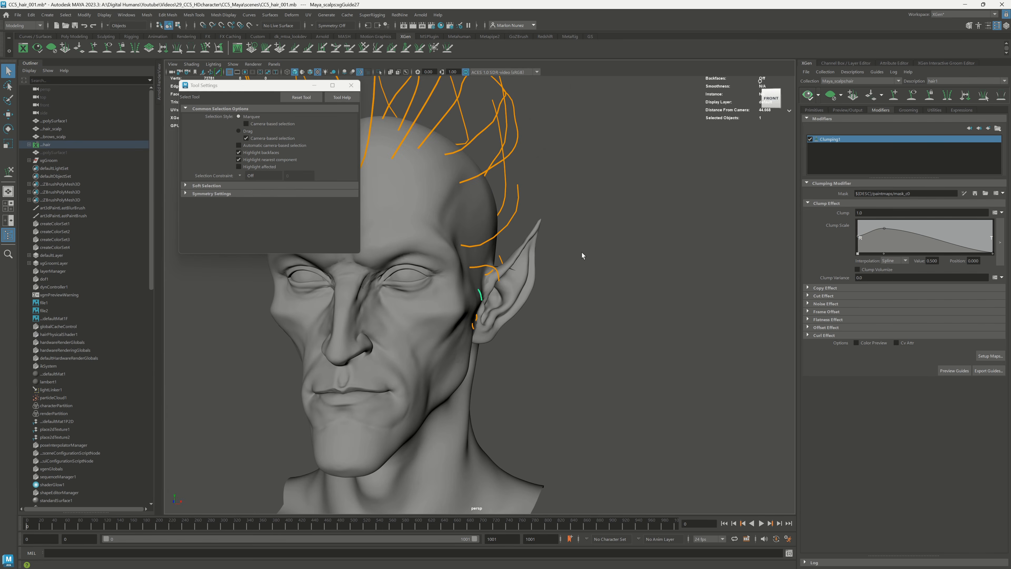
left_click_drag(582, 253, 615, 312, "alt")
left_click(841, 95)
left_click(528, 365)
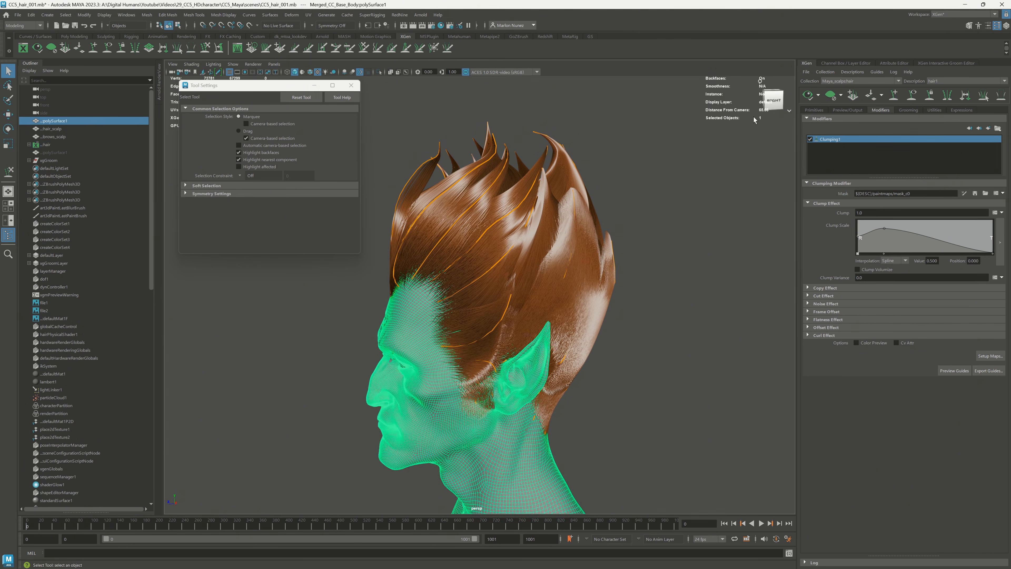
Step: Select the short guide above the left ear, turn off Lock Length and lengthen it with Sculpt Guides
left_click(831, 95)
left_click(506, 357)
left_click_drag(505, 357, 513, 377, "alt")
left_click(206, 48)
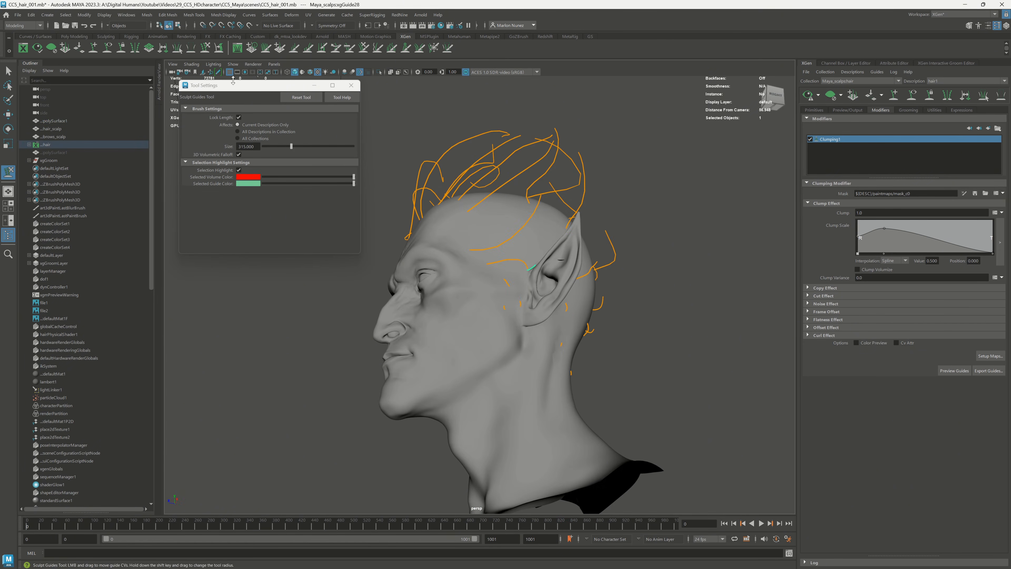
left_click(239, 117)
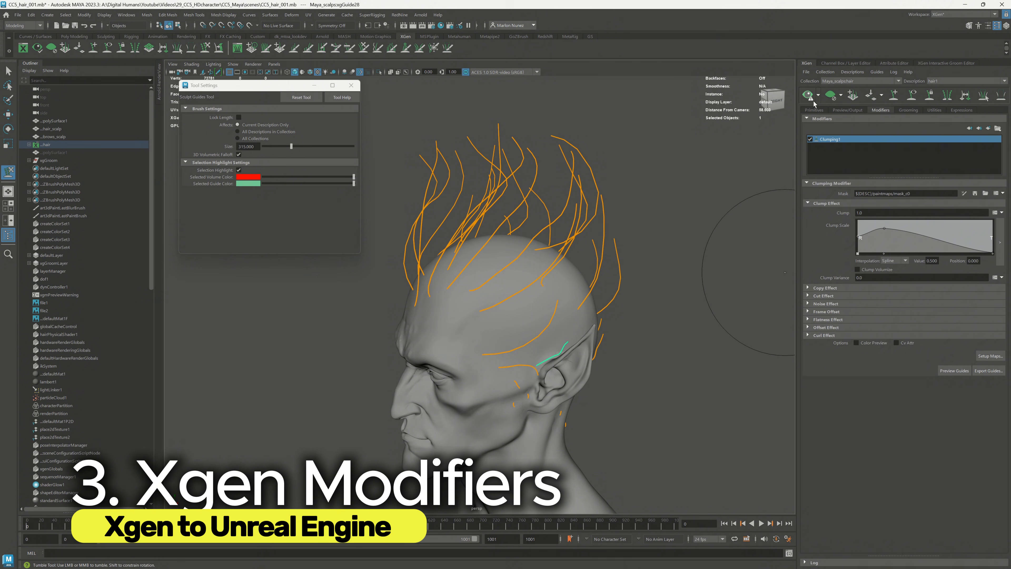
Step: Update the hair preview from the edited guides and save the scene
left_click(813, 110)
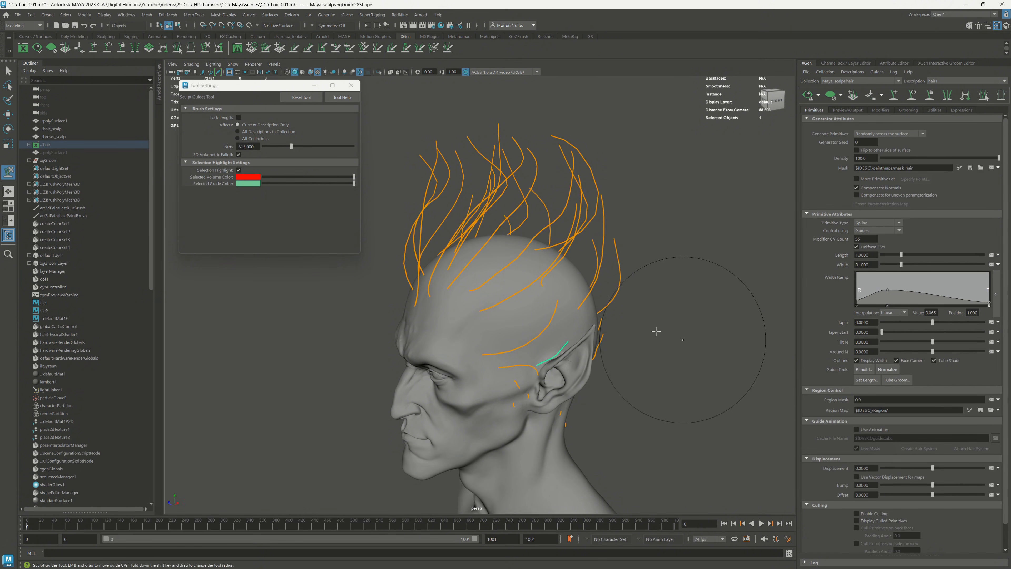
left_click_drag(657, 331, 689, 334, "alt")
key("q")
left_click(808, 95)
mouse_move(679, 291)
left_mouse_down("alt")
mouse_move(643, 294)
mouse_move(674, 289)
mouse_move(618, 265)
left_mouse_up("alt")
key("ctrl+s")
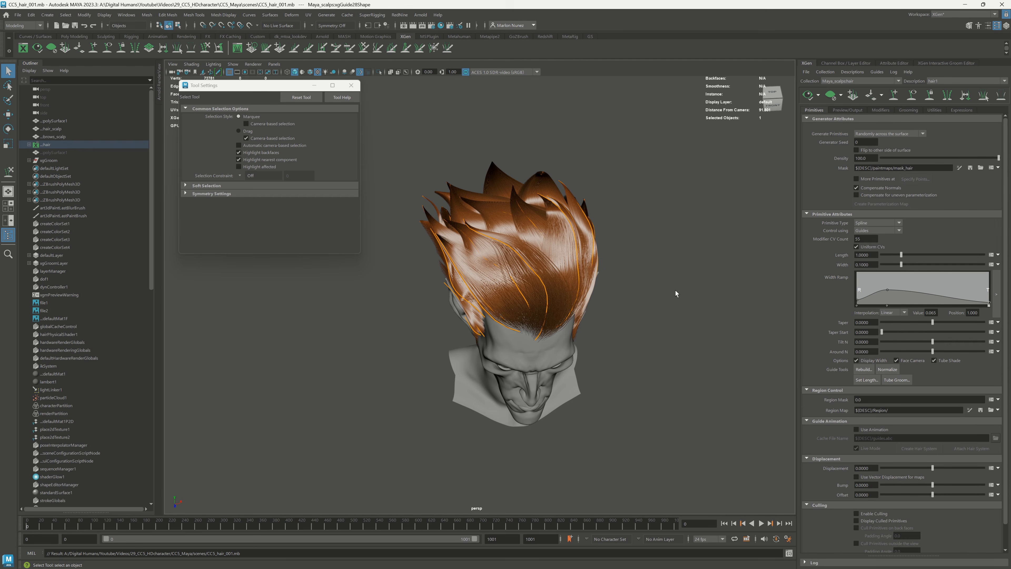
mouse_move(676, 294)
left_mouse_down("alt")
mouse_move(661, 269)
mouse_move(677, 273)
mouse_move(659, 278)
mouse_move(661, 291)
left_mouse_up("alt")
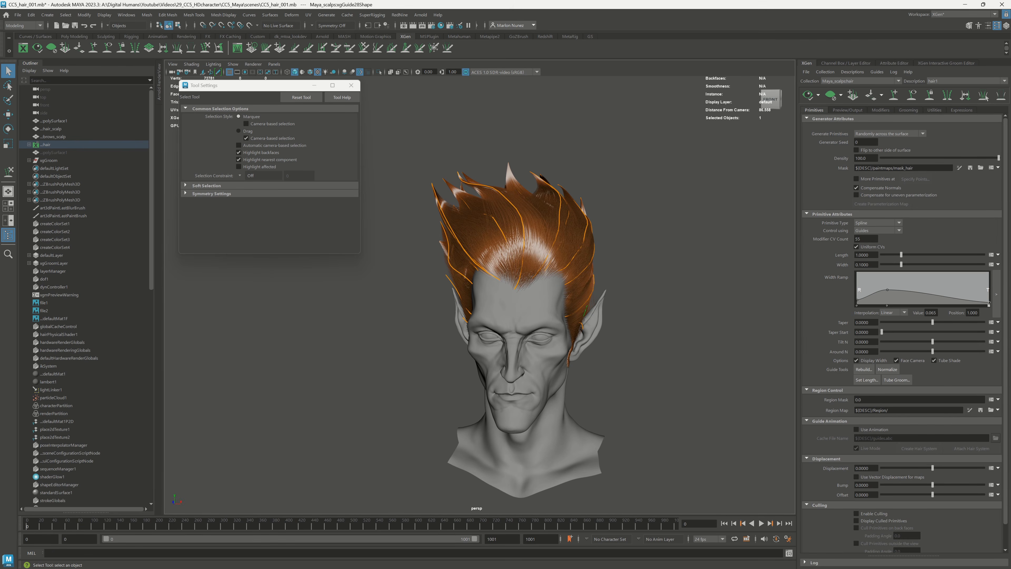
Step: Replace the hair Width expression with a random one using max 0.015, min 0.01, seed 116.6 and the mask_hair map, and apply it
left_click(881, 111)
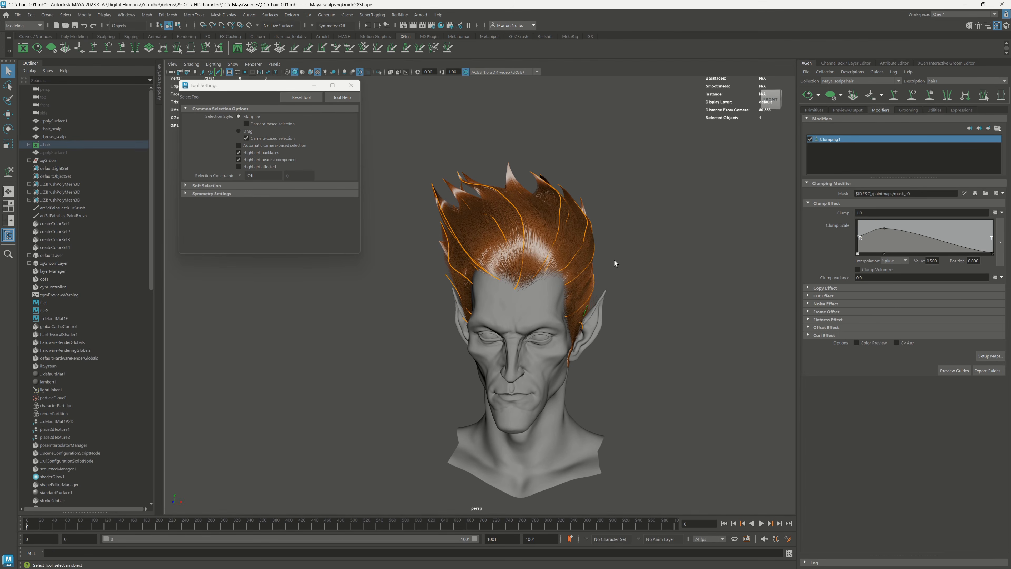
scroll(615, 260, "up", 5)
left_click(819, 111)
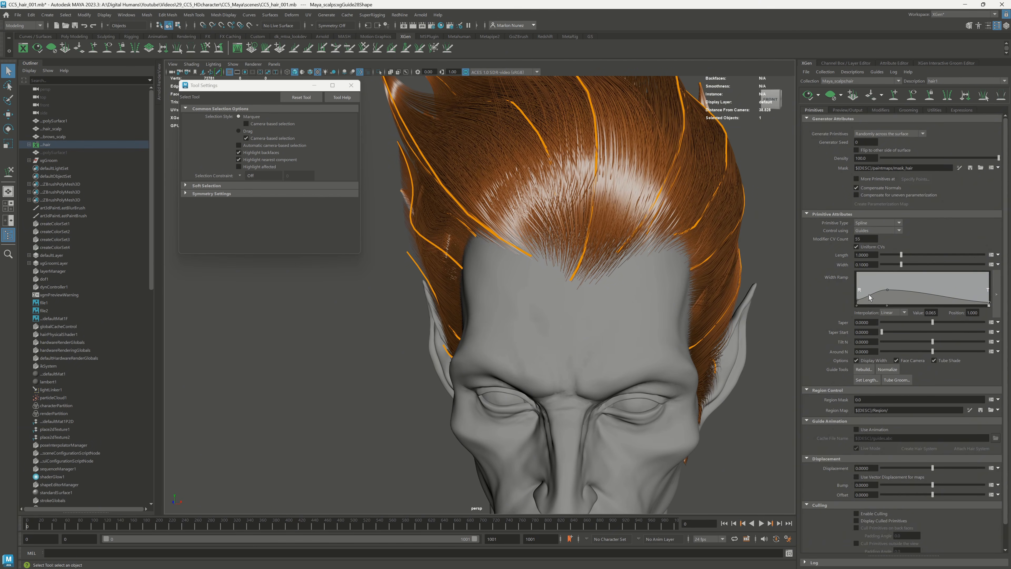
left_click(991, 264)
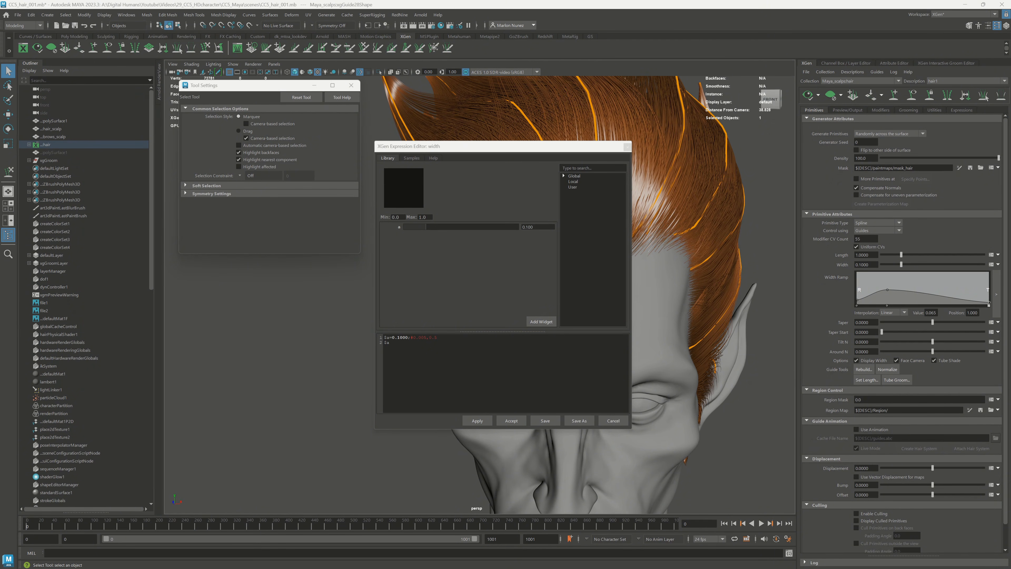
left_click_drag(458, 361, 348, 309)
type("$max=0.0150;#0.001,0.1 $min=0.0100;#0.0,0.1 $seed=116.6000; $randValue=rand($max,$min,$seed); $b=map('${DESC}/paintmaps/mask_LongHair')->fit(0,1,$min,1);#3dpaint,20.0 $randValue*$b")
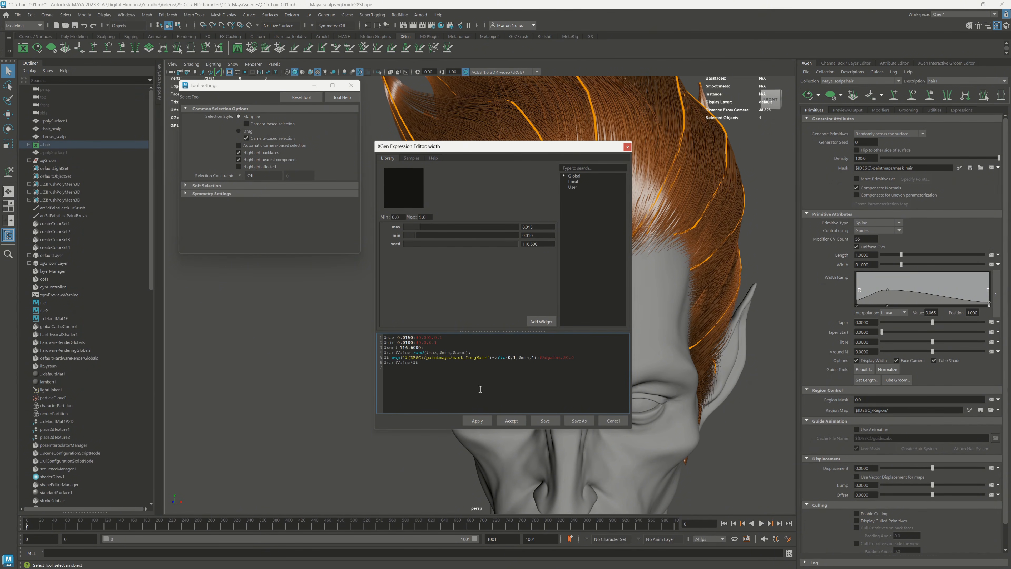
key("BackSpace")
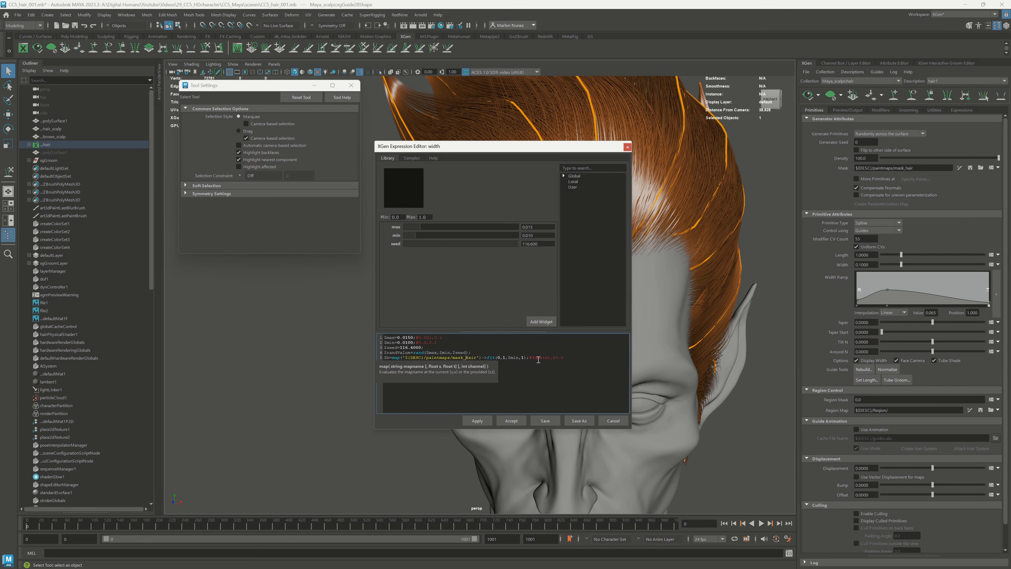
left_click(475, 424)
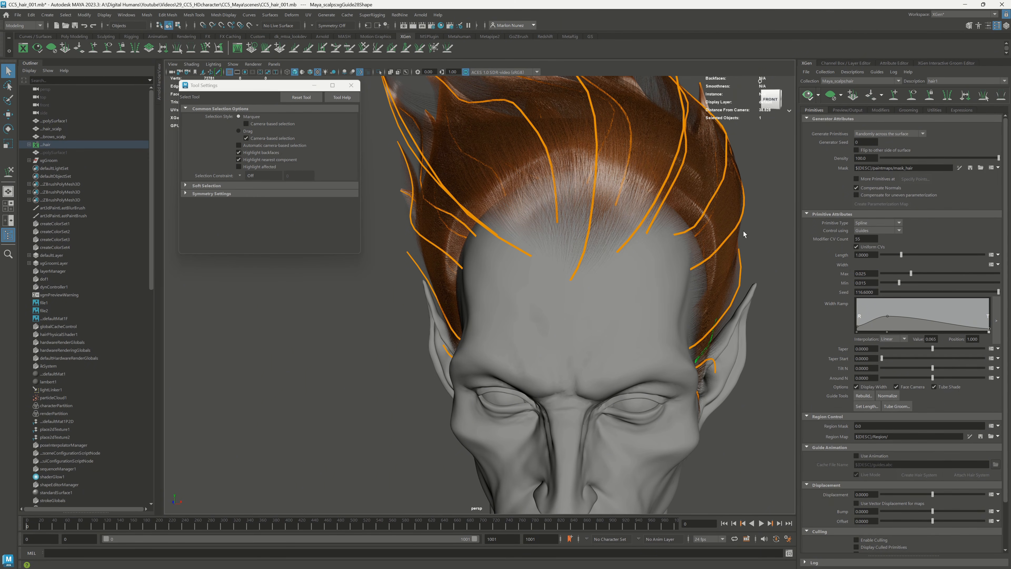
Step: Set the hair width's Max to 0.03 and Min to 0.02
left_click_drag(685, 251, 685, 272, "alt")
right_click_drag(685, 273, 712, 275, "alt")
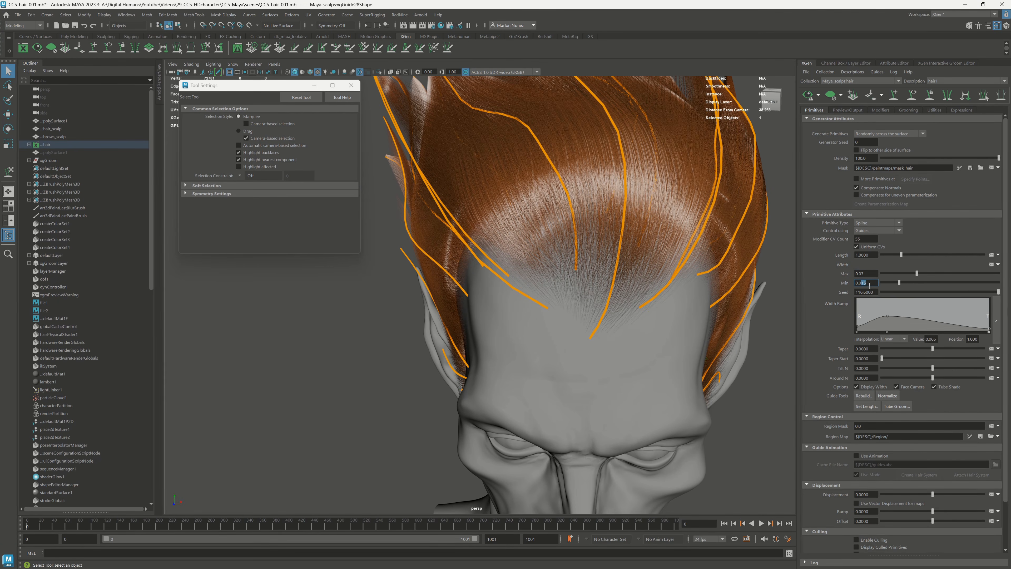
left_click_drag(602, 374, 628, 318, "alt")
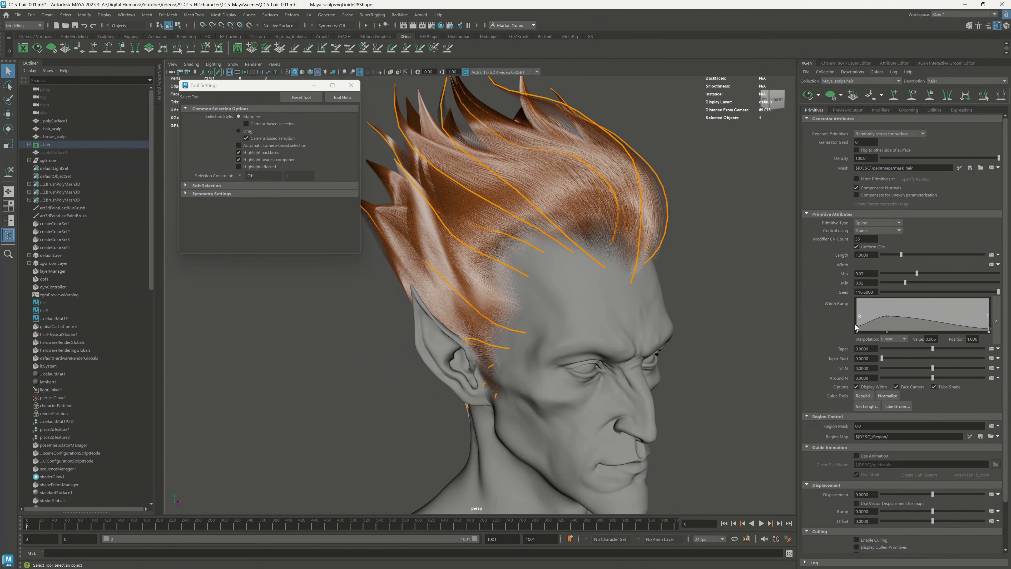
Step: Raise the width ramp's middle point to about 0.637 at position 0.247 and its end point to 0.185
left_click(890, 312)
left_click(890, 332)
left_click_drag(888, 317, 890, 310)
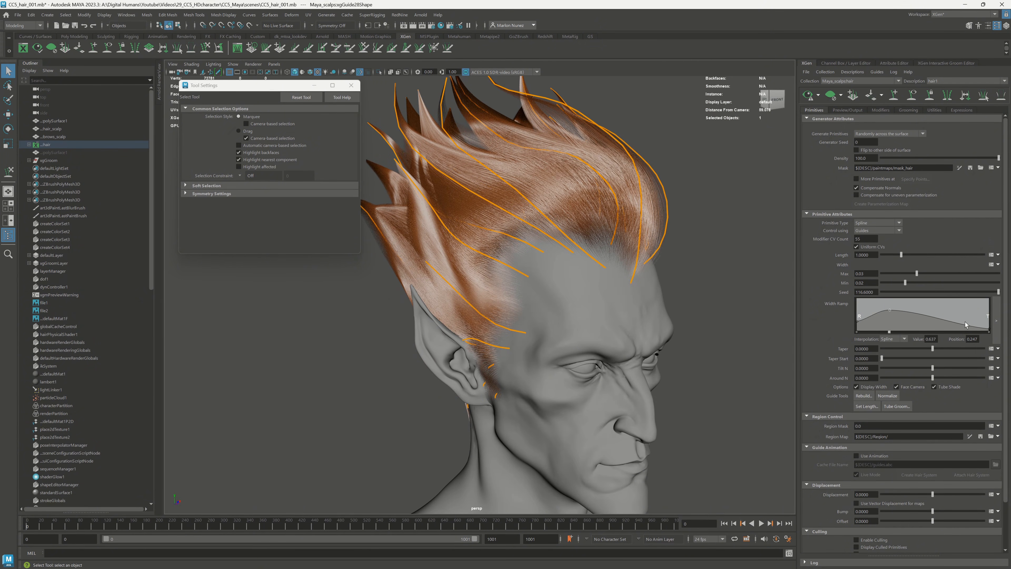
left_click_drag(563, 302, 597, 281, "alt")
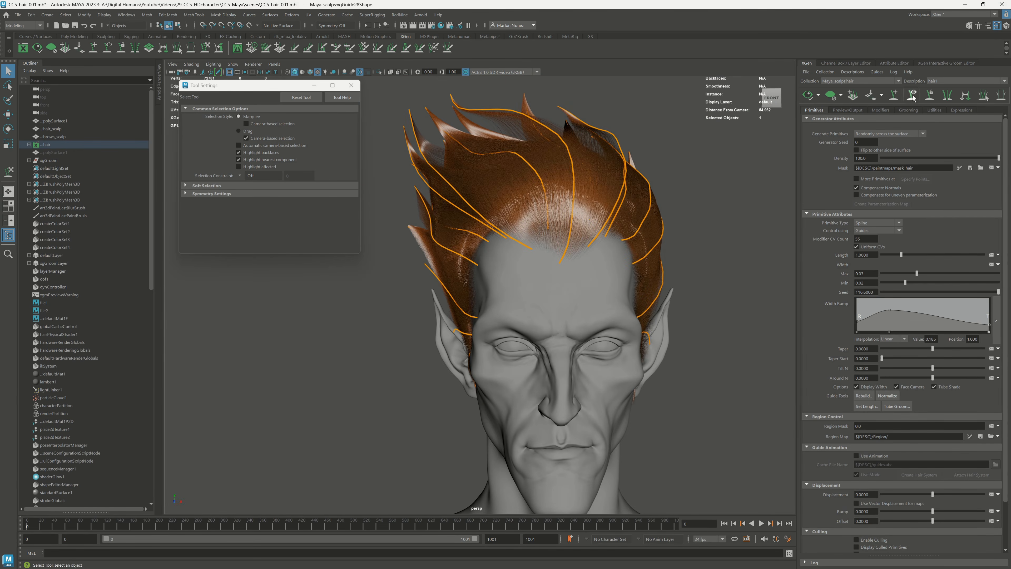
Step: Hide the guides and set the hair Density to 150
left_click(912, 96)
scroll(603, 287, "down", 3)
scroll(603, 287, "up", 3)
type("150")
key("Return")
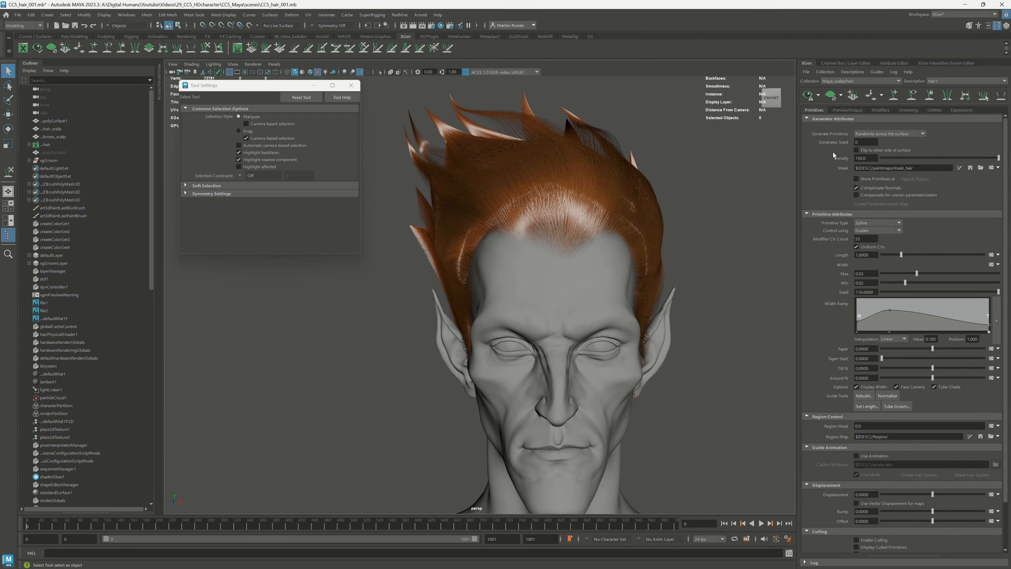
Step: Add a second Clumping modifier to the hair description and generate its clump maps
left_click_drag(698, 301, 551, 307, "alt")
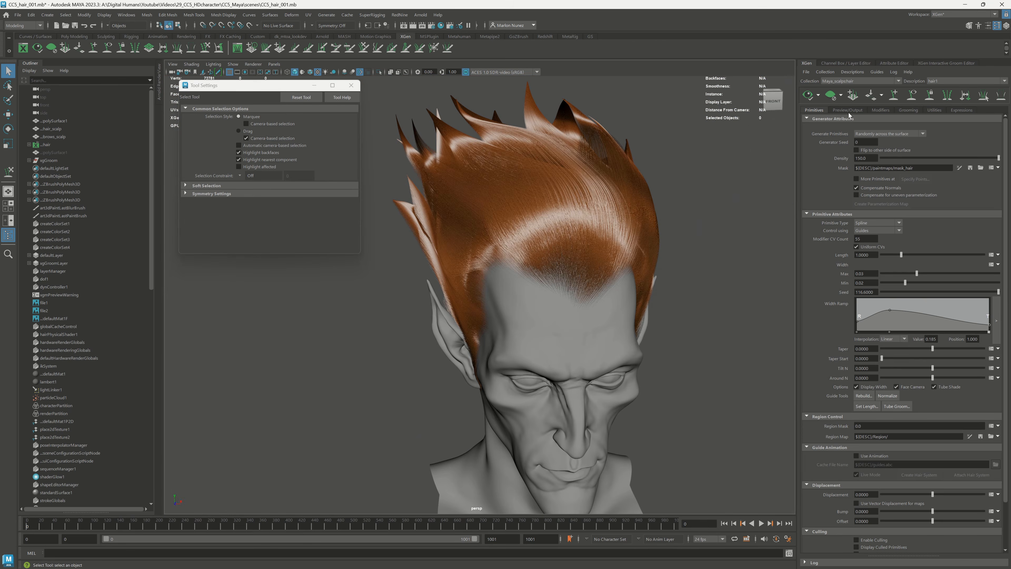
left_click(881, 110)
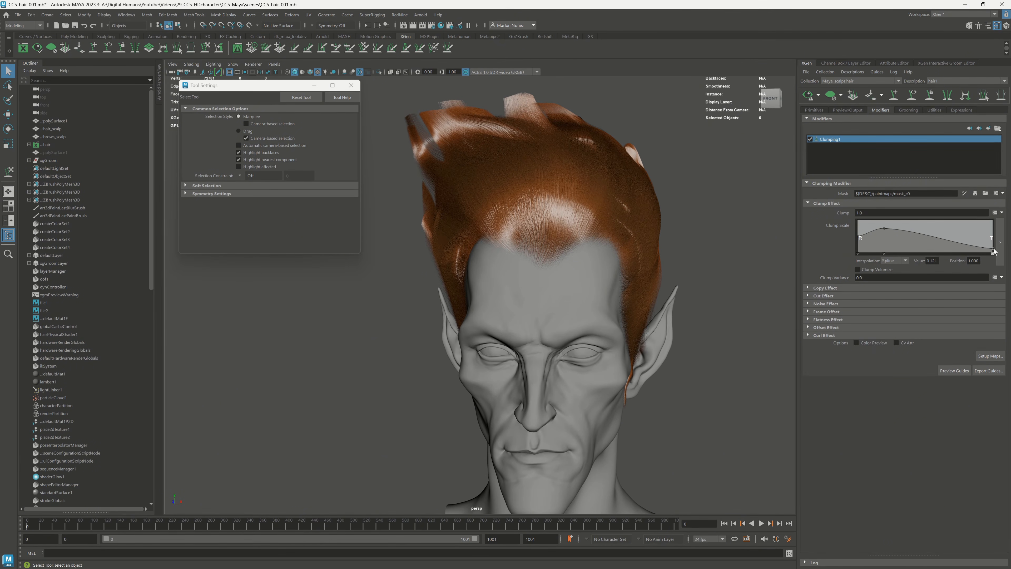
left_click_drag(605, 280, 661, 312, "alt")
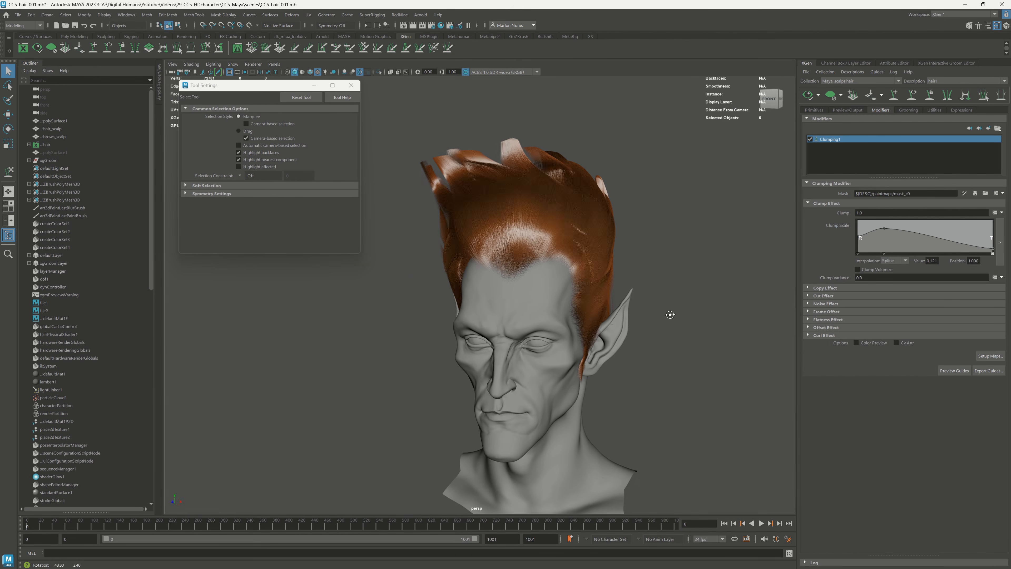
left_click(969, 128)
left_click(949, 153)
left_click(925, 245)
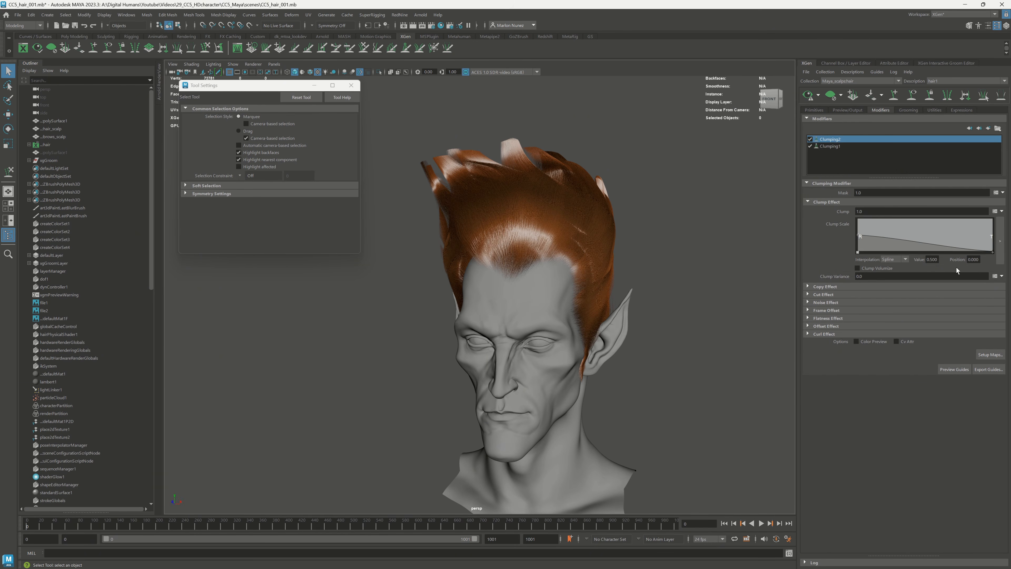
left_click(990, 354)
left_click(551, 372)
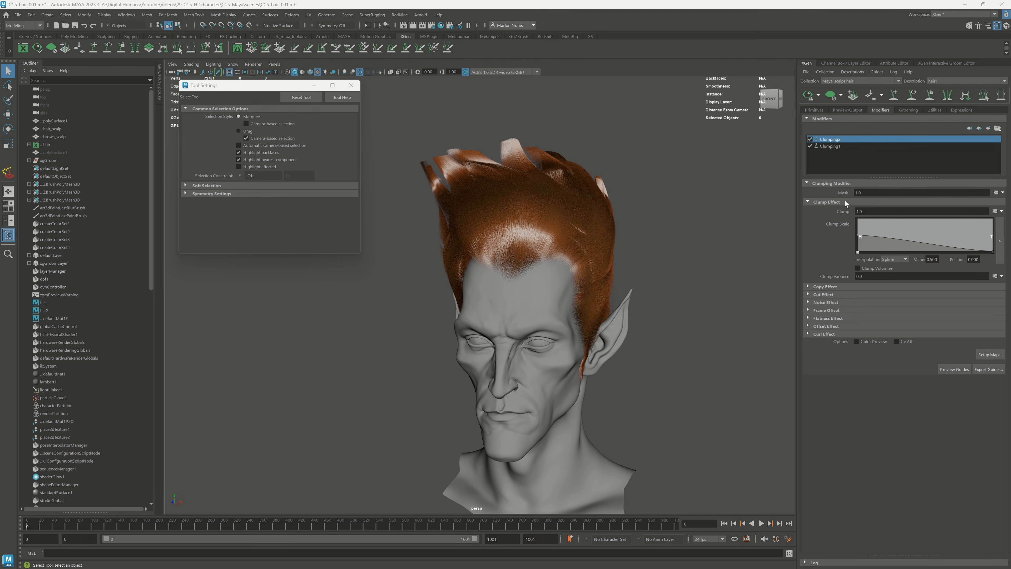
Step: Drive Clumping2's Clump value with a random expression: original value 1.0, randmin 0.005, randMax 0.35, seed 69.13, percentage 0.225
left_click(994, 211)
type("$originalValue =1.0000; #0.000,1.000  $randmin = 0.0050; #0.000,0.050 $randMax = 0.3500; #0.000,0.050 $seed = 69.1300; $secondaryValue = rand($randmin,$randMax,$seed);  ###### $percentage = 0.2250; #0.000,1.0000 $percentageMask = rand(0,1)<$percentage;  $value1 = $originalValue*(1-$percentageMask); $value2= $secondaryValue*$percentageMask; $value1+$value2")
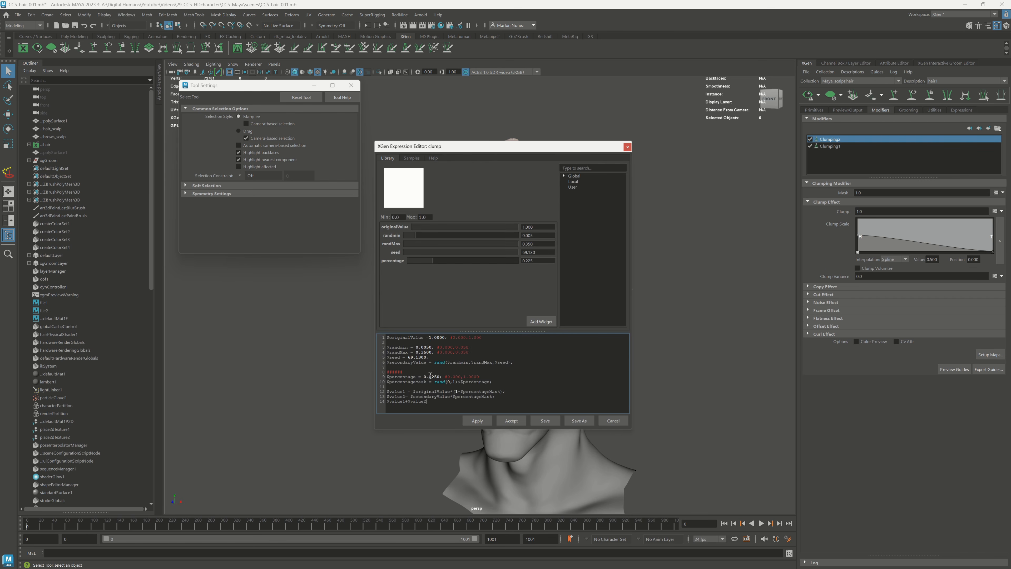
left_click(510, 422)
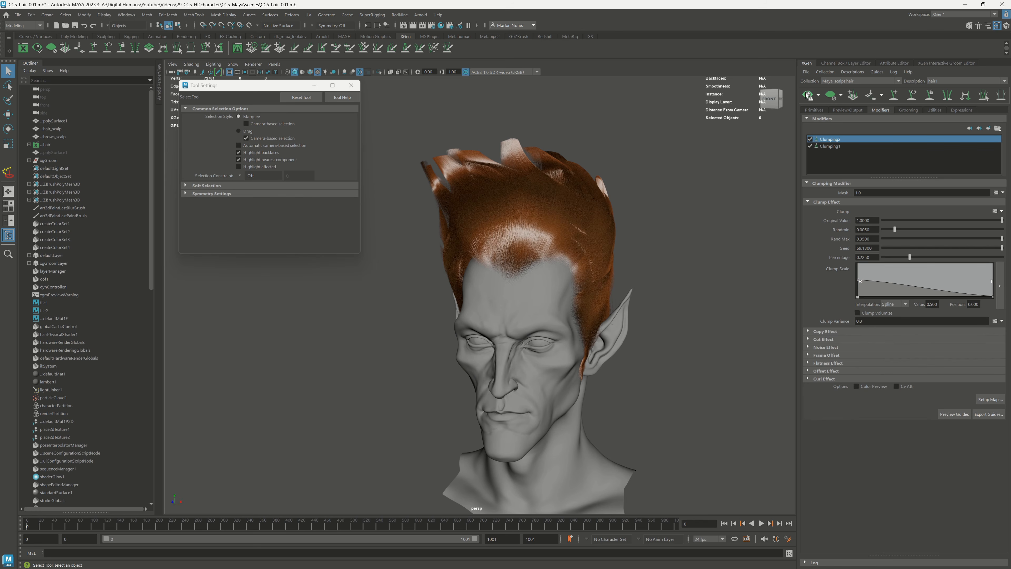
left_click_drag(672, 279, 549, 303, "alt")
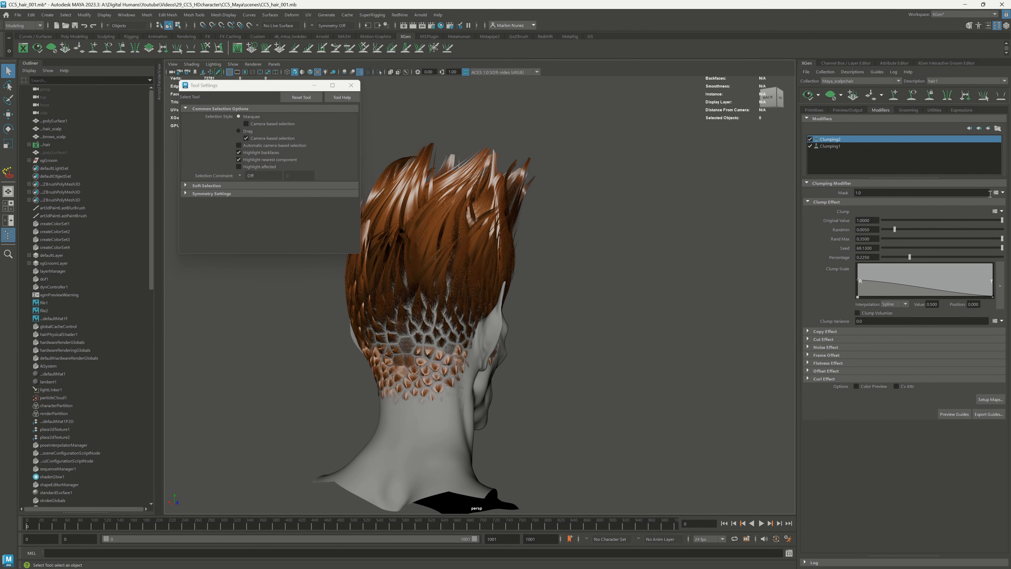
Step: Create a mask map named mask_c1 with a black start color for Clumping2
left_click(1003, 193)
left_click_drag(640, 257, 793, 238, "alt")
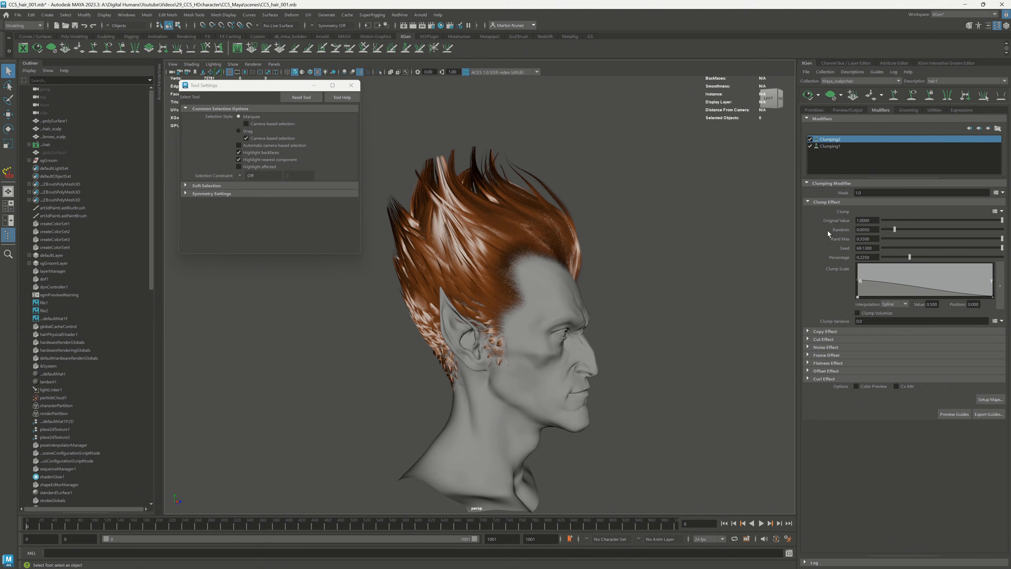
left_click(1003, 194)
left_click(995, 203)
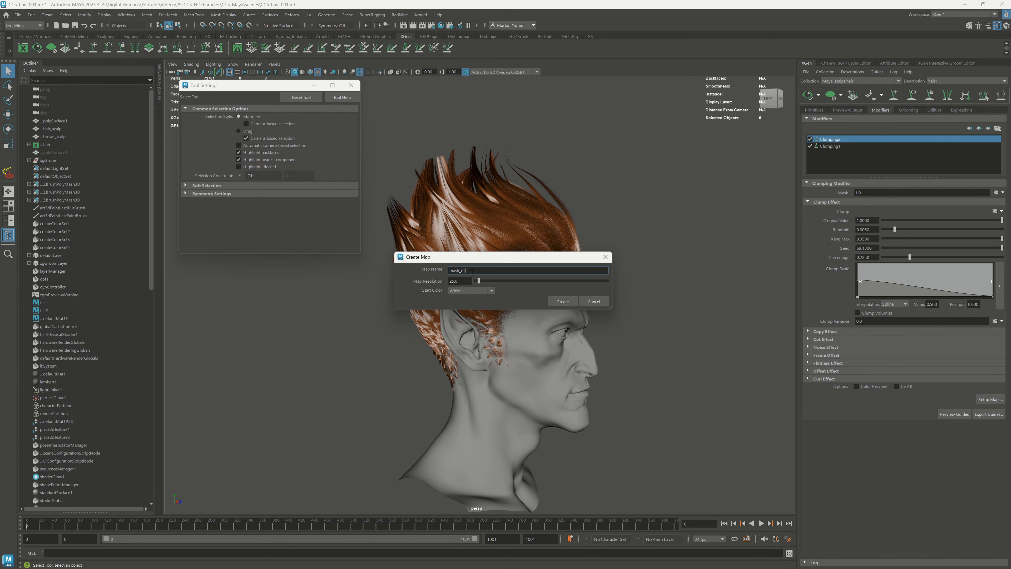
left_click(471, 290)
left_click(472, 309)
left_click(561, 301)
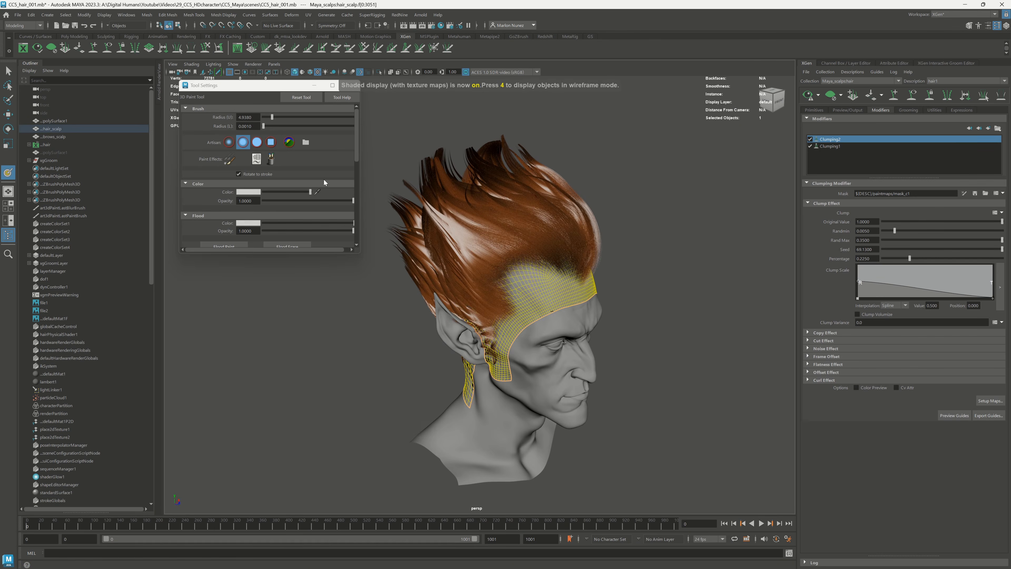
Step: Isolate the scalp mesh and paint the crown and upper side of the mask_c1 map white
left_click(379, 72)
left_click_drag(530, 195, 548, 233, "alt")
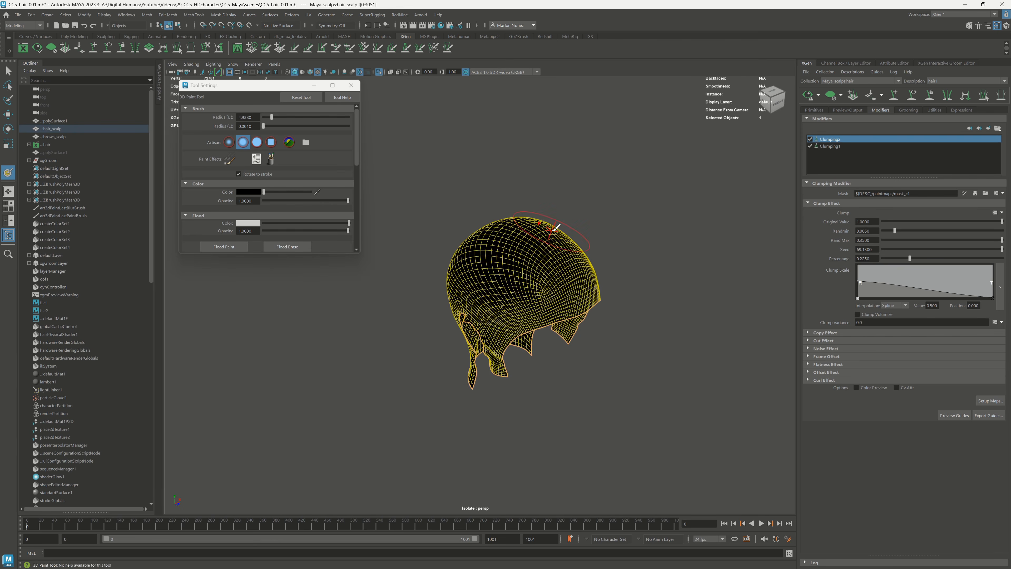
left_click_drag(264, 192, 357, 201)
left_click_drag(537, 227, 527, 259, "alt")
mouse_move(546, 305)
left_mouse_down()
mouse_move(546, 257)
mouse_move(476, 251)
left_mouse_up()
mouse_move(476, 325)
left_mouse_down()
mouse_move(520, 339)
mouse_move(464, 304)
left_mouse_up()
mouse_move(458, 307)
left_mouse_down()
mouse_move(492, 321)
mouse_move(431, 286)
mouse_move(387, 310)
left_mouse_up()
mouse_move(517, 304)
left_mouse_down("alt")
mouse_move(481, 283)
mouse_move(546, 293)
left_mouse_up("alt")
mouse_move(402, 319)
left_mouse_down("shift")
mouse_move(454, 333)
mouse_move(522, 309)
left_mouse_up("shift")
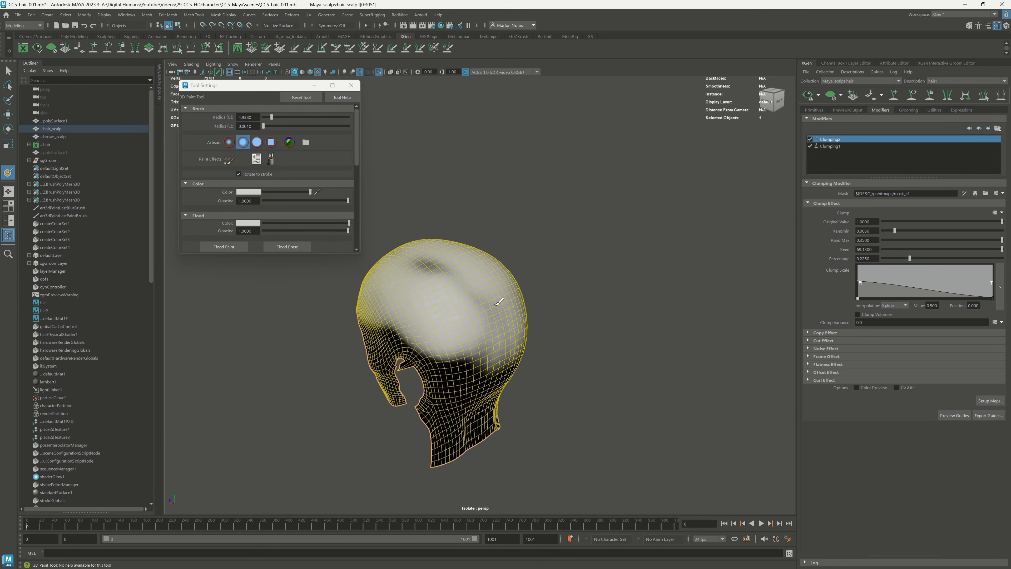
Step: Paint the back and other side of the upper scalp white, save mask_c1 and bring the whole head back into view
mouse_move(442, 335)
left_mouse_down("shift")
mouse_move(402, 327)
mouse_move(386, 308)
left_mouse_up("shift")
left_click_drag(406, 299, 494, 285, "alt")
mouse_move(421, 337)
left_mouse_down()
mouse_move(472, 331)
mouse_move(456, 351)
mouse_move(470, 353)
left_mouse_up()
left_click_drag(470, 350, 535, 308, "alt")
mouse_move(418, 351)
left_mouse_down("shift")
mouse_move(428, 321)
mouse_move(464, 337)
mouse_move(422, 325)
mouse_move(450, 346)
left_mouse_up("shift")
left_click_drag(450, 330, 307, 309, "alt")
mouse_move(446, 272)
left_mouse_down()
mouse_move(524, 298)
mouse_move(530, 279)
left_mouse_up()
left_click_drag(529, 275, 470, 285, "alt")
key("q")
left_click(589, 230)
left_click(379, 72)
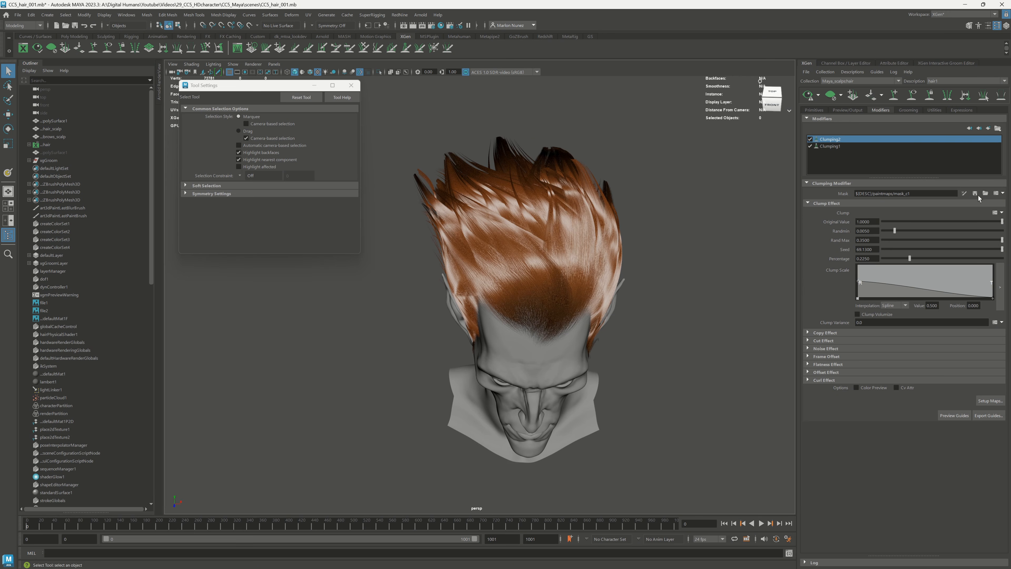
left_click_drag(658, 229, 656, 258, "alt")
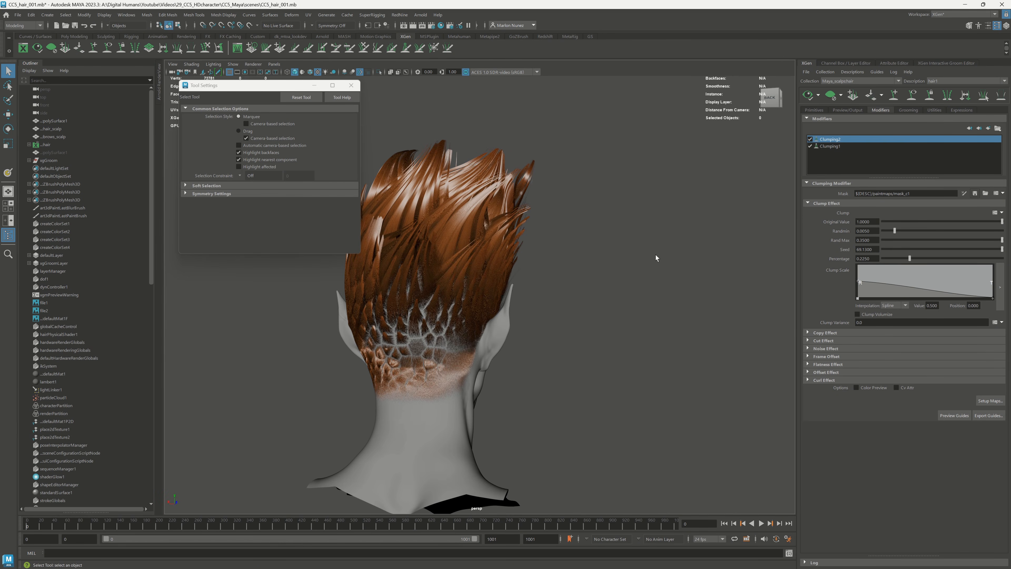
Step: Touch up mask_c1 with black around the nape and sides to remove clumping from the short hair, and save the map
left_click(964, 194)
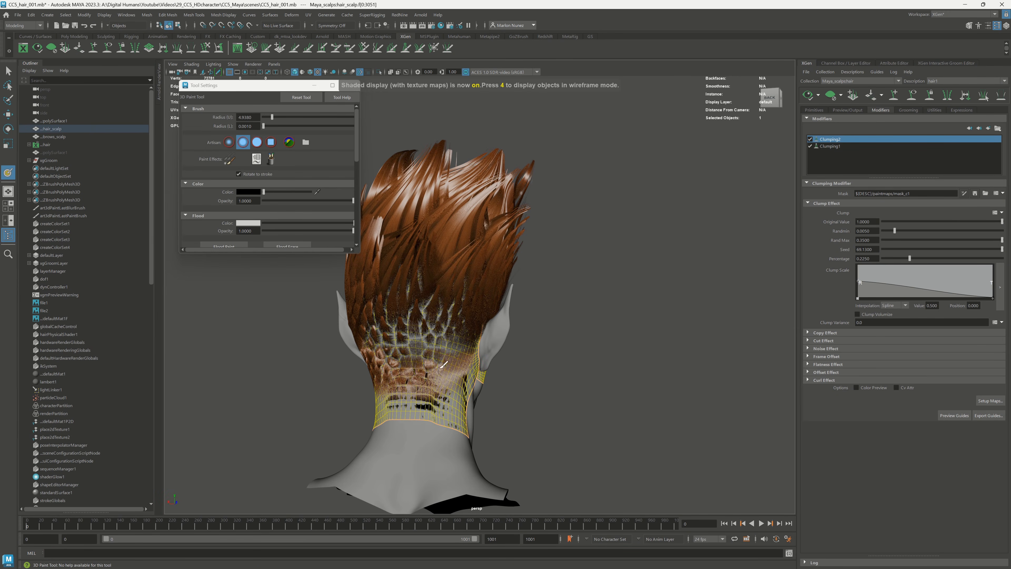
mouse_move(432, 379)
left_mouse_down("alt")
mouse_move(456, 390)
mouse_move(461, 353)
mouse_move(522, 357)
left_mouse_up("alt")
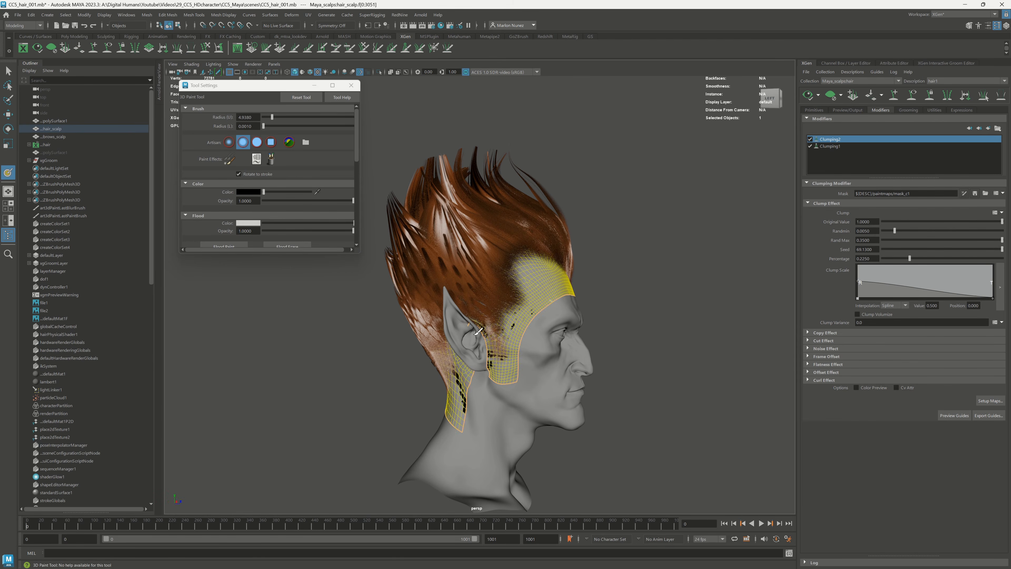
left_click(976, 194)
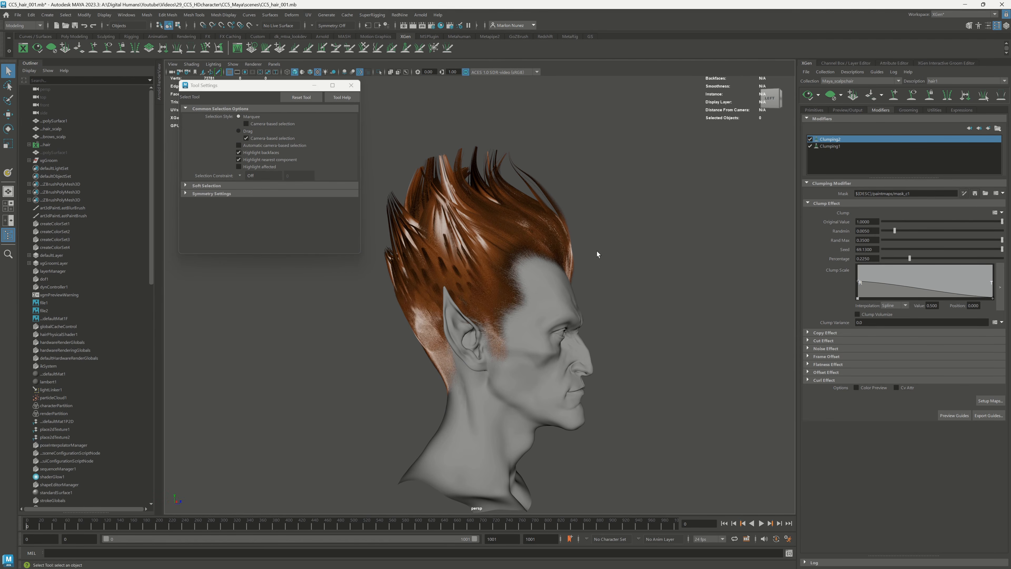
left_click_drag(599, 254, 620, 254, "alt")
left_click(964, 193)
left_click_drag(456, 310, 476, 313, "alt")
left_click(976, 194)
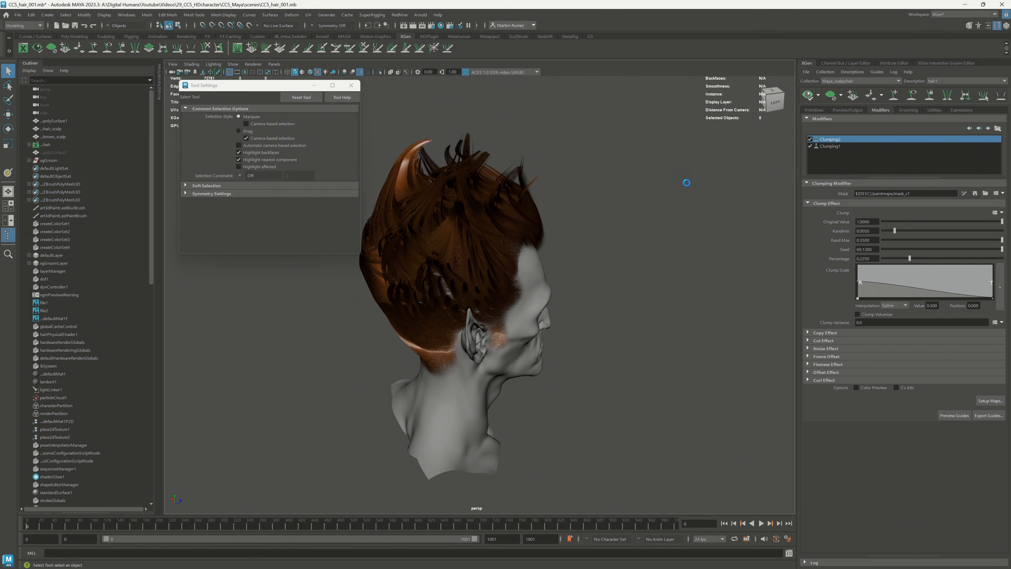
left_click_drag(546, 281, 583, 223, "alt")
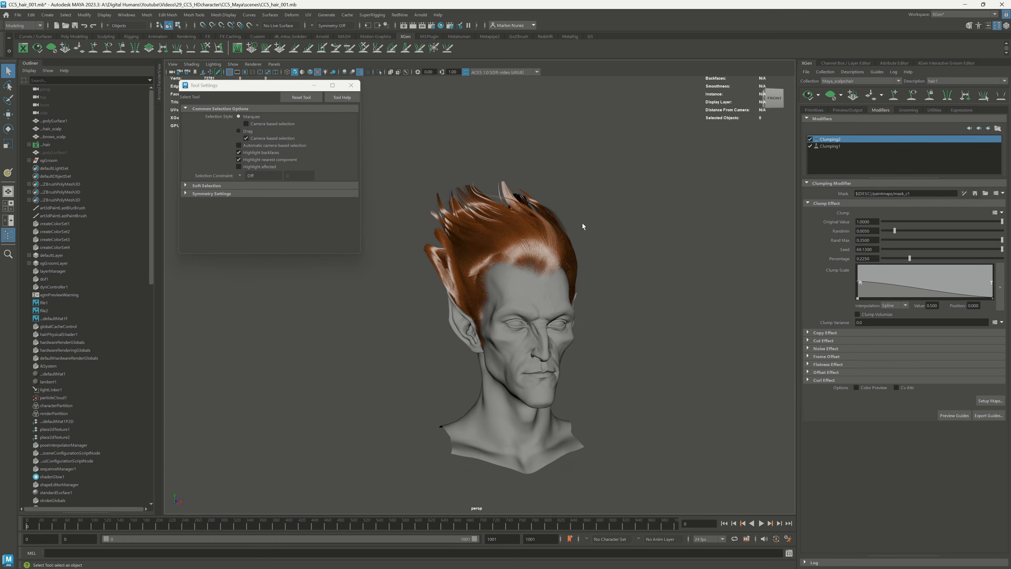
scroll(583, 223, "up", 3)
Step: Expand Clumping2's Cut Effect settings and repaint the side and back of mask_c1 with light color at 0.2275 opacity
left_click(822, 340)
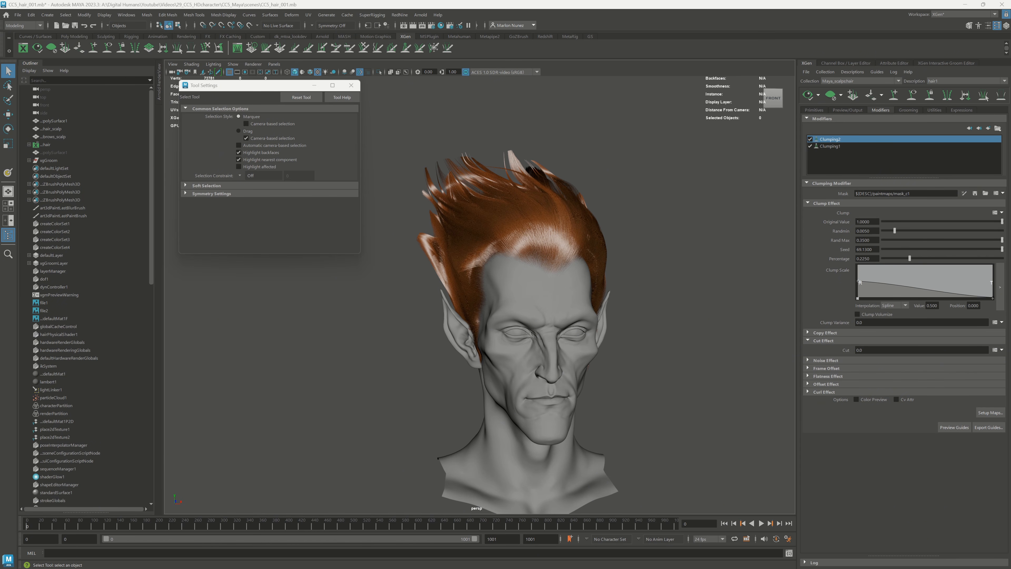
left_click_drag(520, 274, 578, 275, "alt")
left_click(965, 193)
left_click_drag(264, 192, 311, 192)
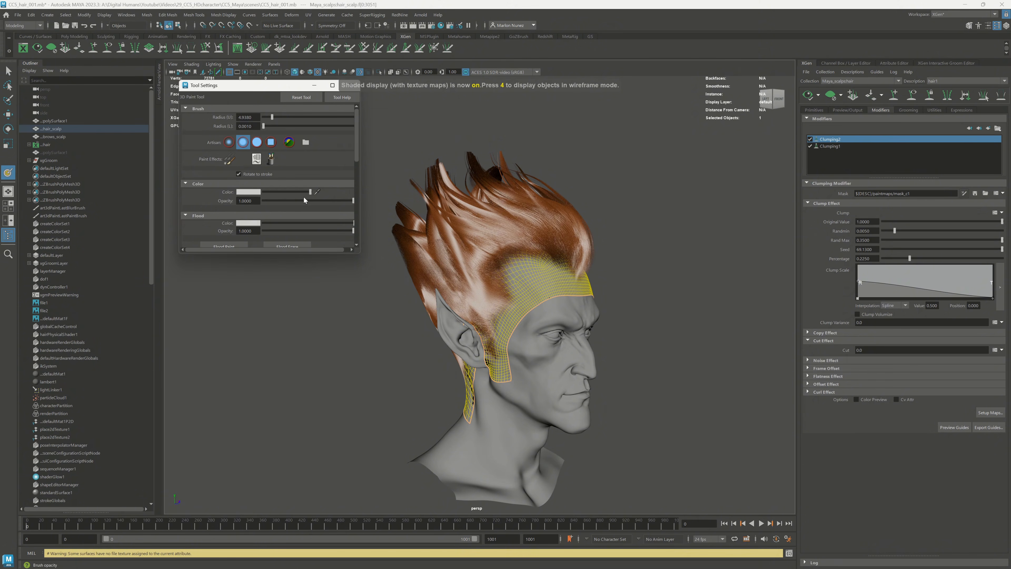
mouse_move(392, 265)
left_mouse_down("alt")
mouse_move(449, 266)
mouse_move(542, 233)
left_mouse_up("alt")
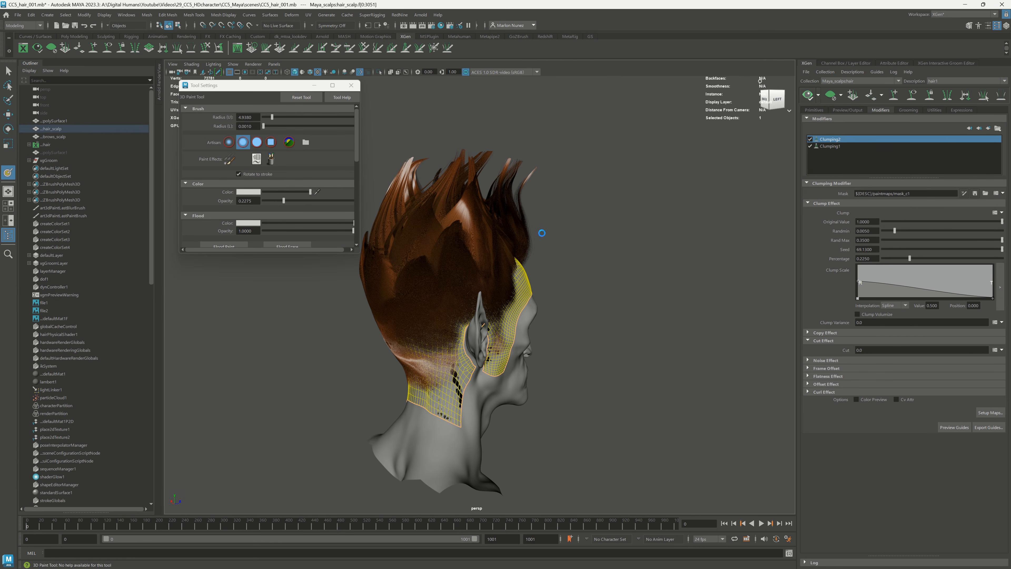
mouse_move(475, 271)
left_mouse_down("alt")
mouse_move(458, 265)
mouse_move(501, 238)
mouse_move(574, 247)
mouse_move(598, 275)
mouse_move(853, 258)
left_mouse_up("alt")
key("q")
left_click(653, 239)
Step: Show the guides, enable Clump Volumize and set Clumping2's Cut to a cLength expression using rand(0.0,0.25), updating the preview
left_click(913, 95)
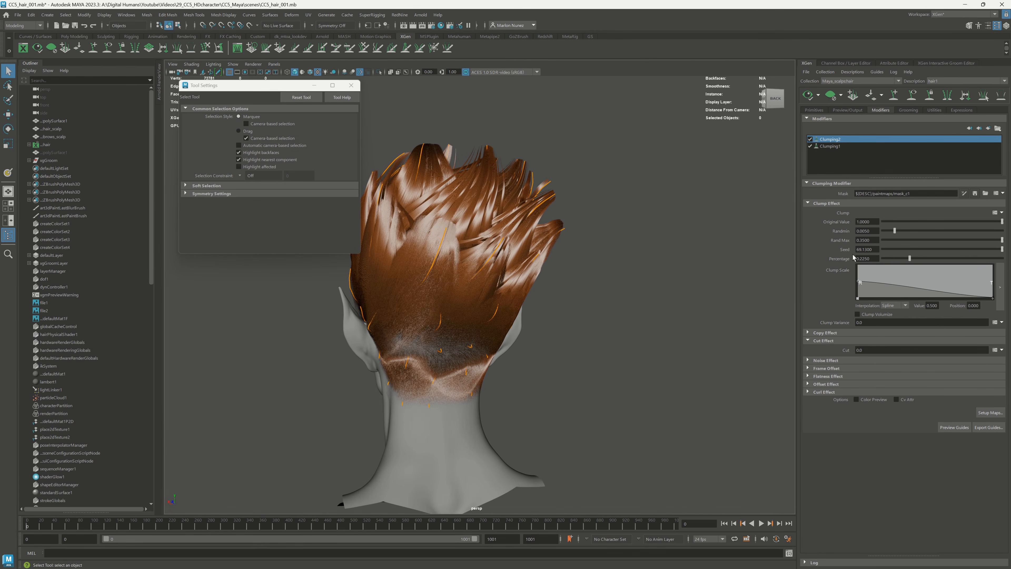
left_click_drag(573, 288, 645, 249, "alt")
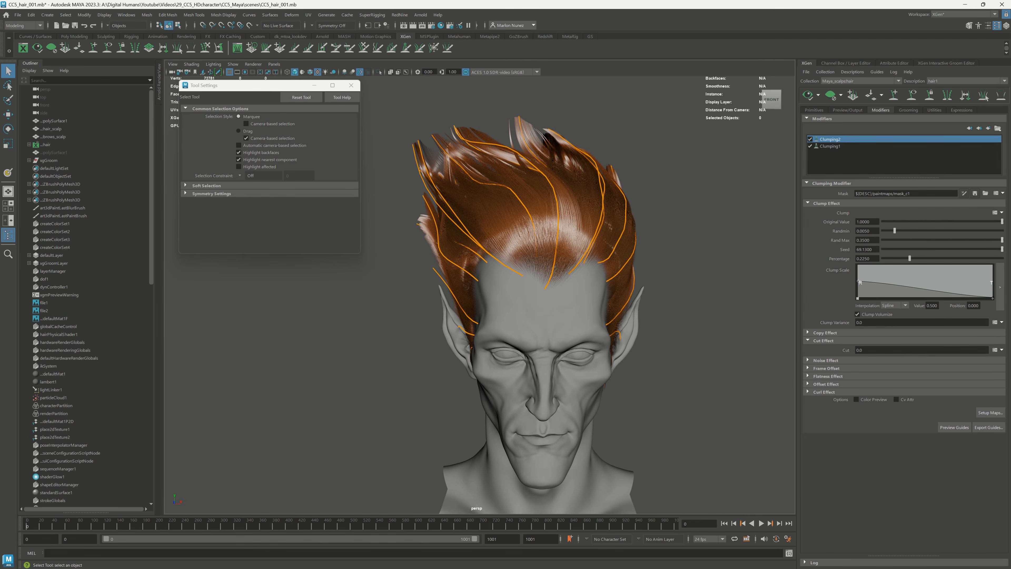
left_click(859, 351)
key("Delete")
type("25);")
left_click(808, 96)
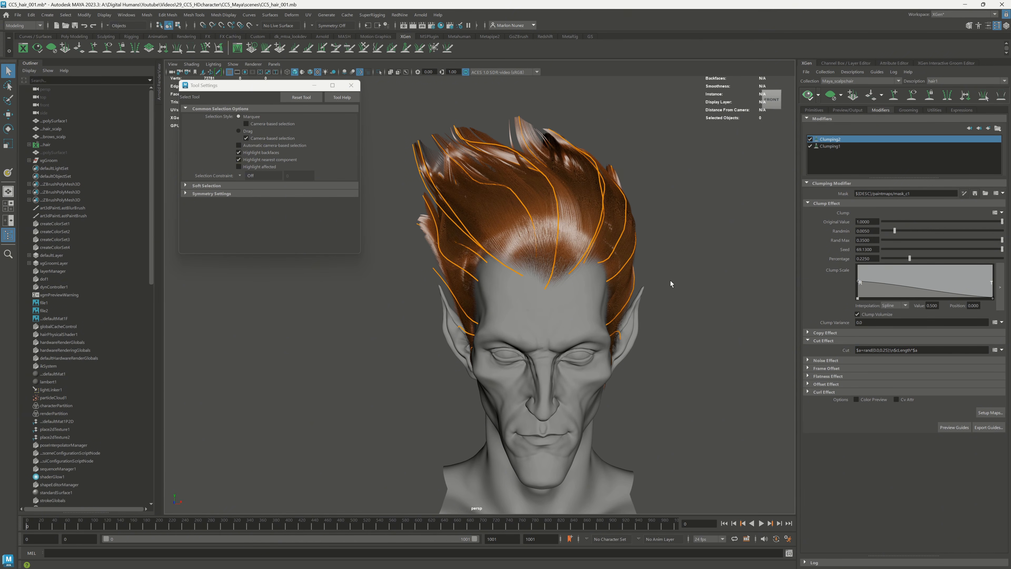
Step: Reduce the upper random limit in Clumping2's Cut expression to 0.15 and refresh the hair preview
left_click(885, 351)
key("BackSpace")
type("1")
left_click(808, 95)
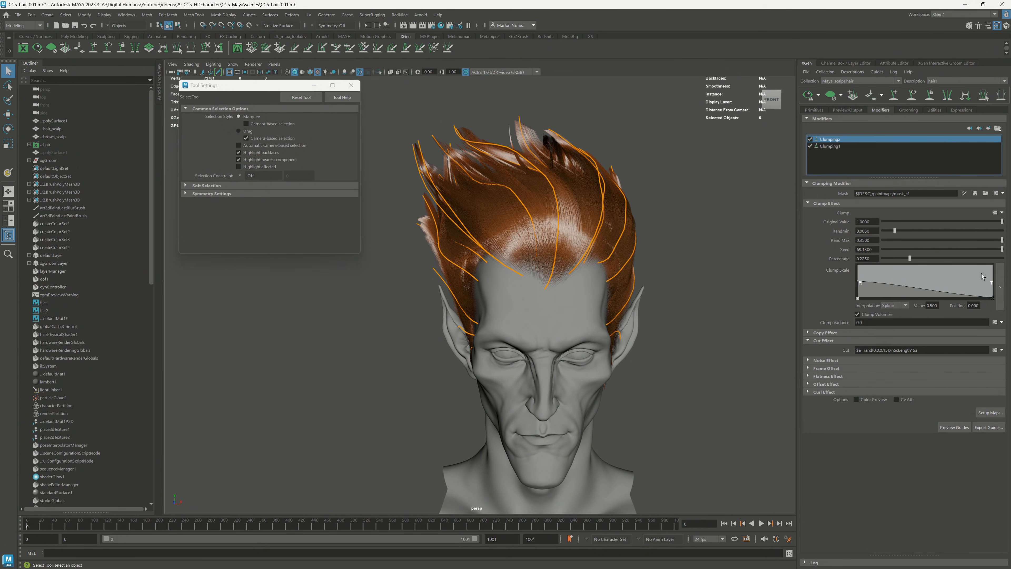
Step: Lower the end point of Clumping1's clump scale ramp to 0.065 and hide the guides
left_click(835, 146)
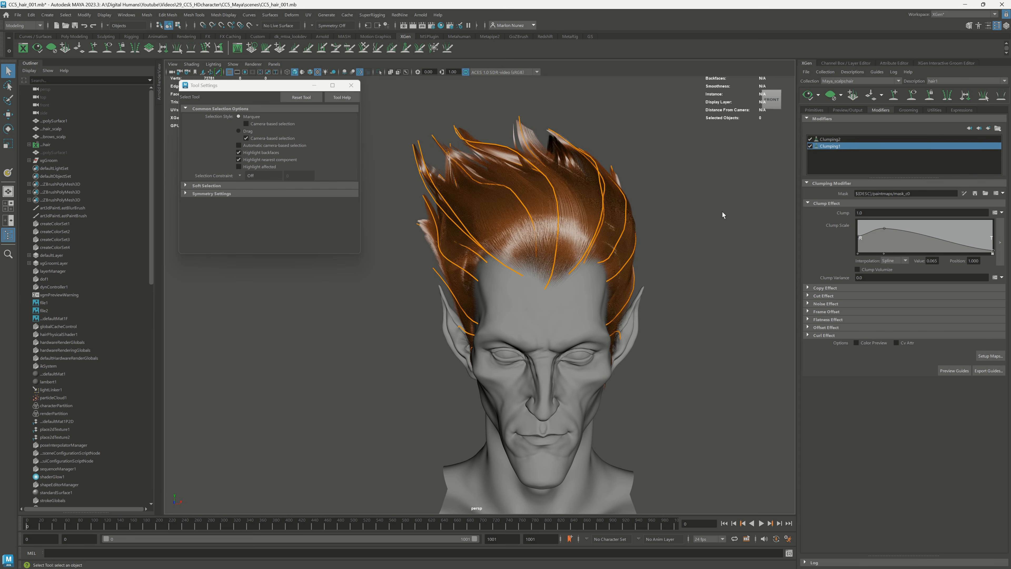
left_click_drag(722, 212, 729, 206, "alt")
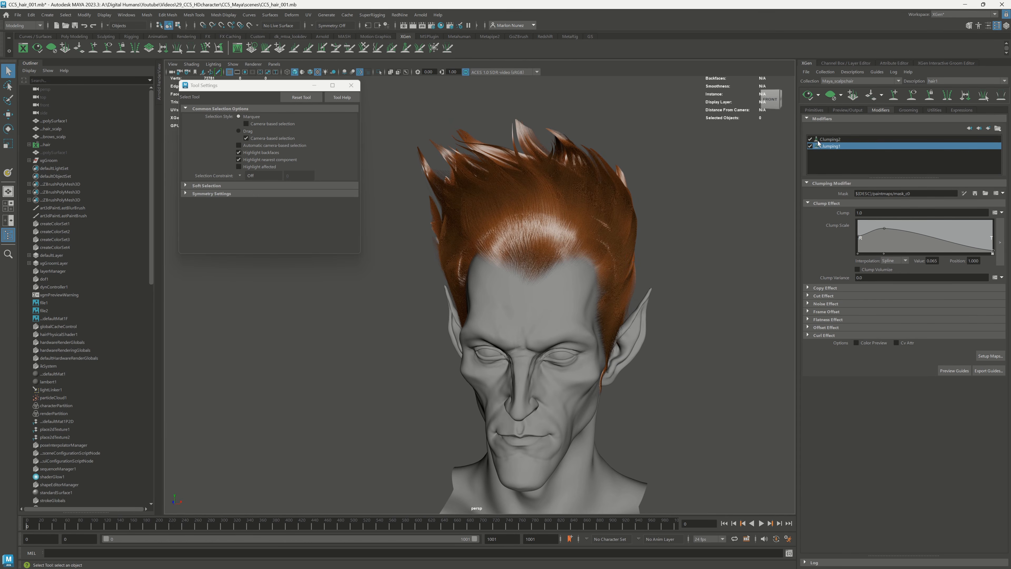
Step: Raise the early part of Clumping2's clump scale ramp with an added point and set its Percentage to 0.1
left_click(811, 140)
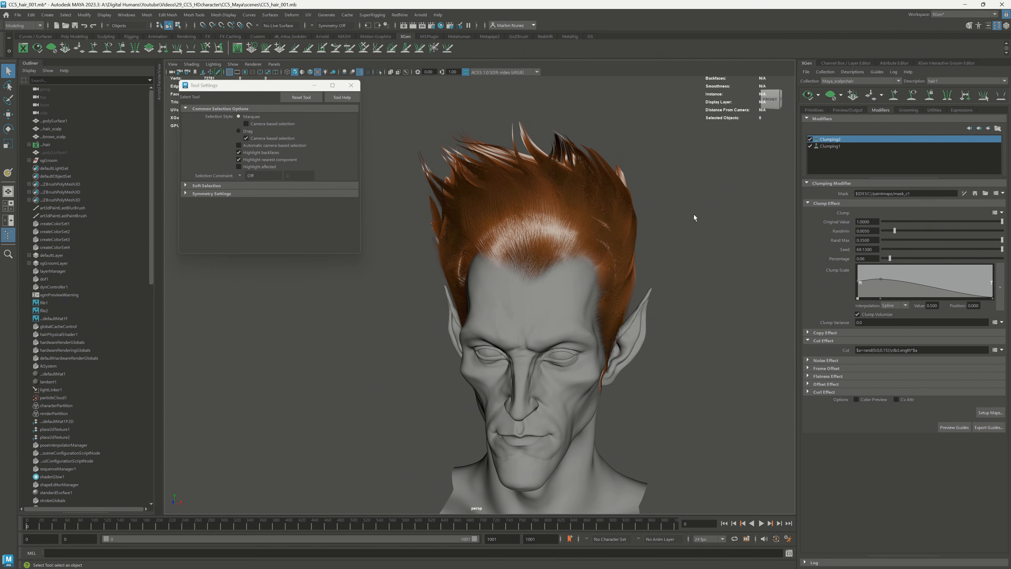
left_click_drag(693, 215, 880, 240, "alt")
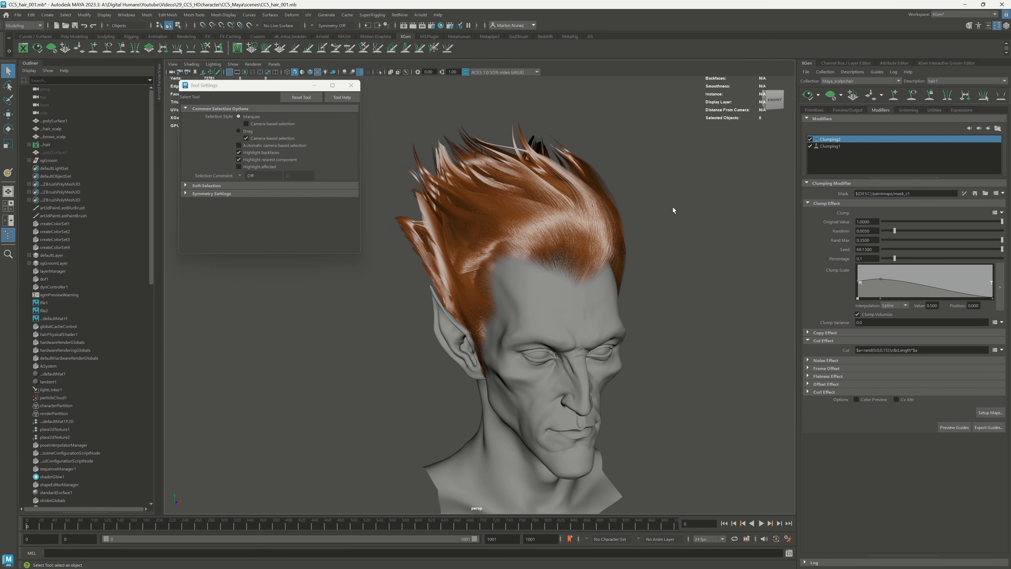
left_click_drag(673, 207, 682, 235, "alt")
Step: Show the guides, clear the hair preview, sculpt the long guide above the temple outward and regenerate the hair preview
left_click(913, 95)
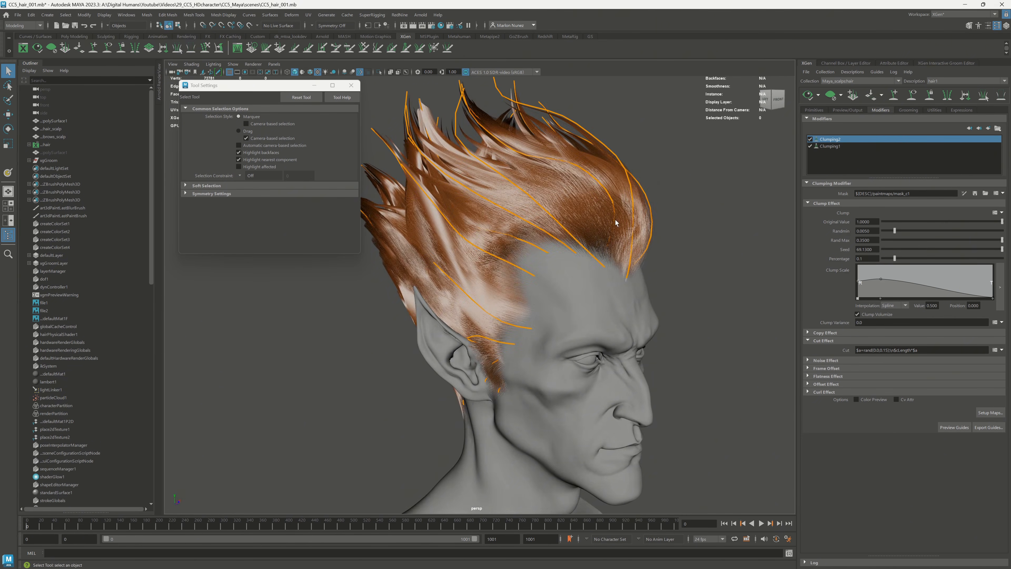
left_click_drag(616, 222, 559, 265, "alt")
left_click(831, 96)
left_click(512, 294)
mouse_move(497, 272)
left_mouse_down("alt")
mouse_move(506, 287)
mouse_move(464, 285)
left_mouse_up("alt")
key("y")
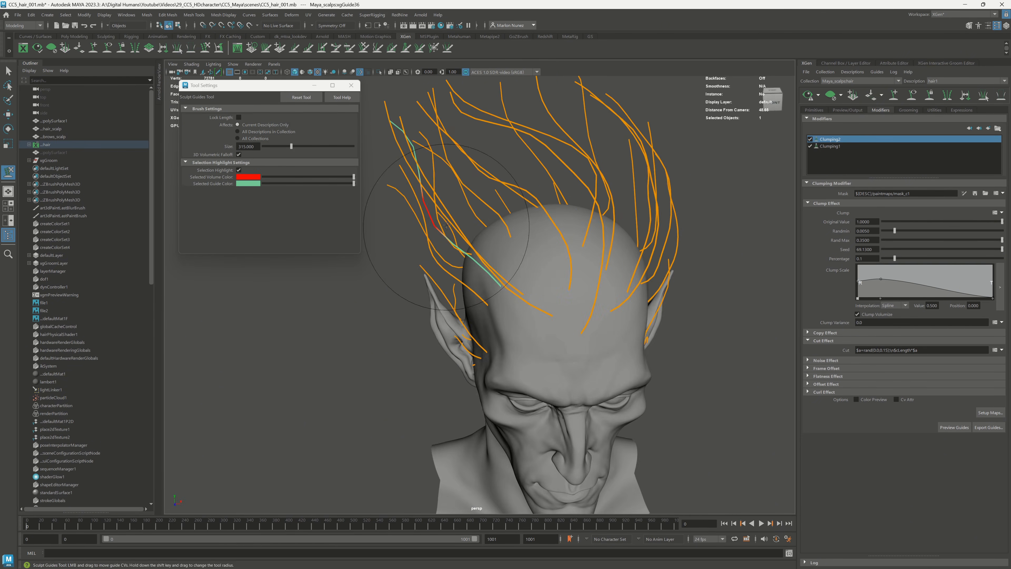
left_click_drag(445, 210, 470, 214, "alt")
left_click_drag(454, 214, 433, 210)
left_click_drag(434, 210, 441, 213, "alt")
key("q")
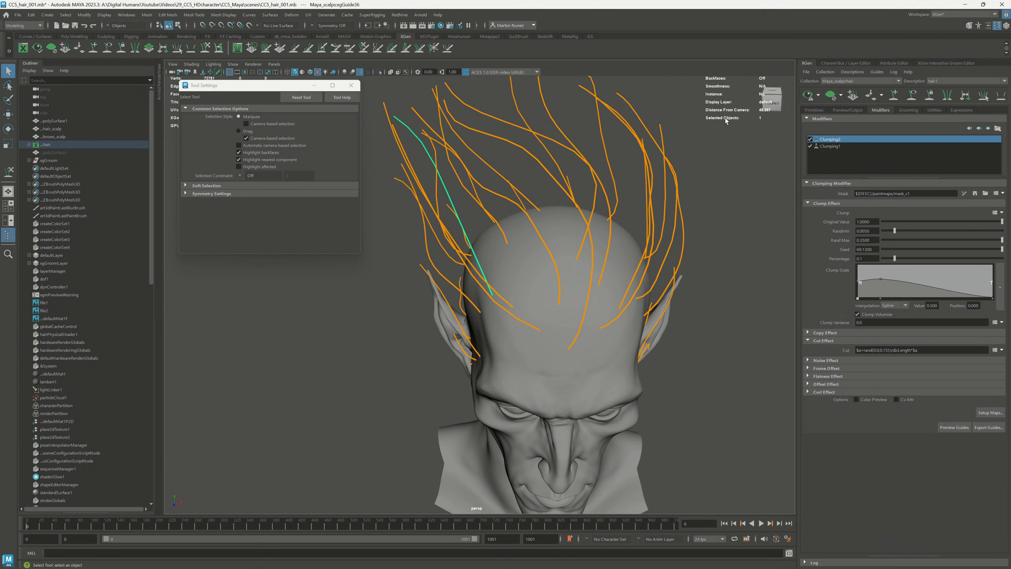
mouse_move(718, 255)
left_mouse_down("alt")
mouse_move(700, 256)
mouse_move(718, 235)
mouse_move(705, 271)
mouse_move(673, 279)
left_mouse_up("alt")
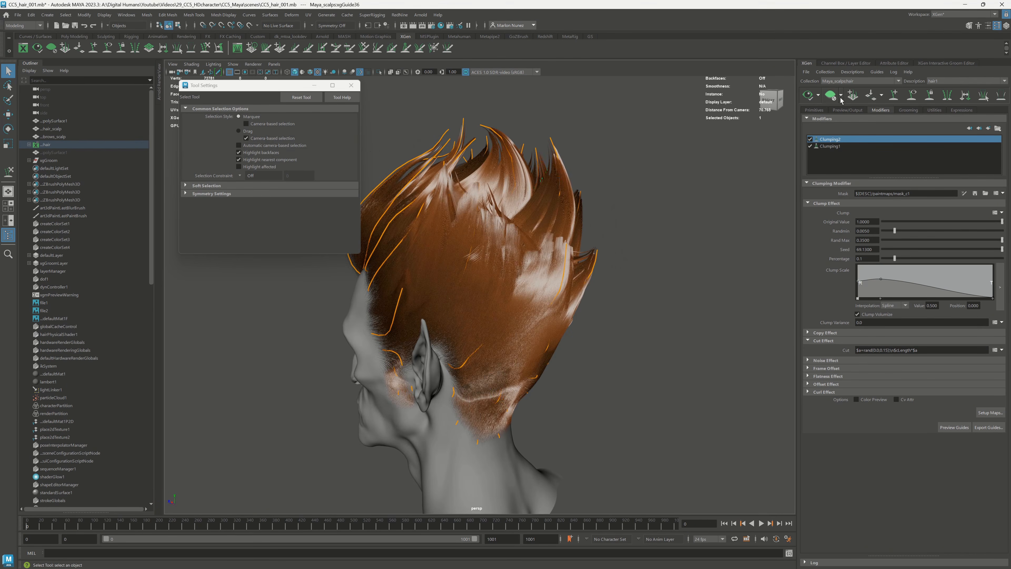
Step: Sculpt the guide at the back of the head and normalize the guides
key("y")
left_click(815, 110)
left_click(887, 396)
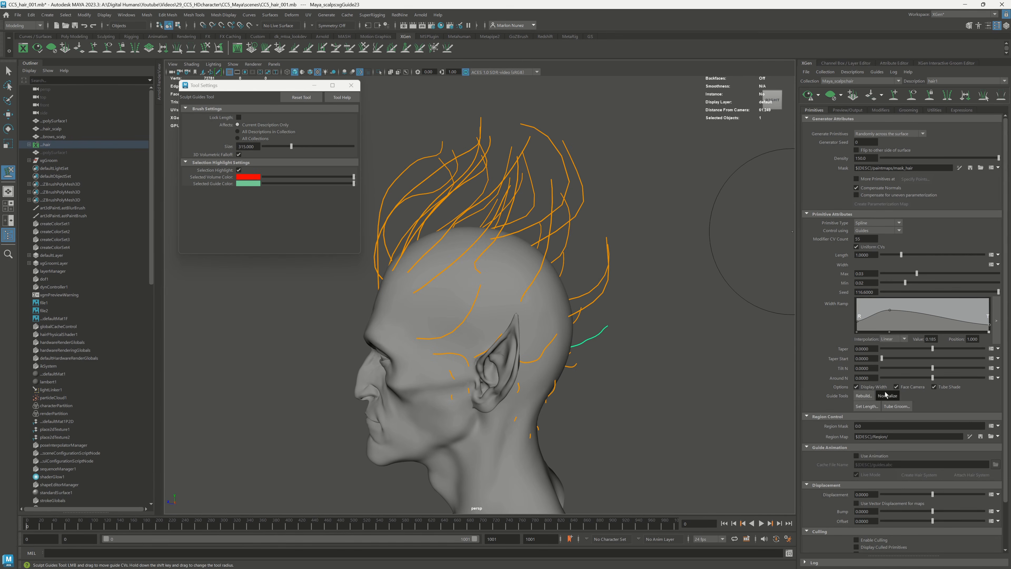
key("q")
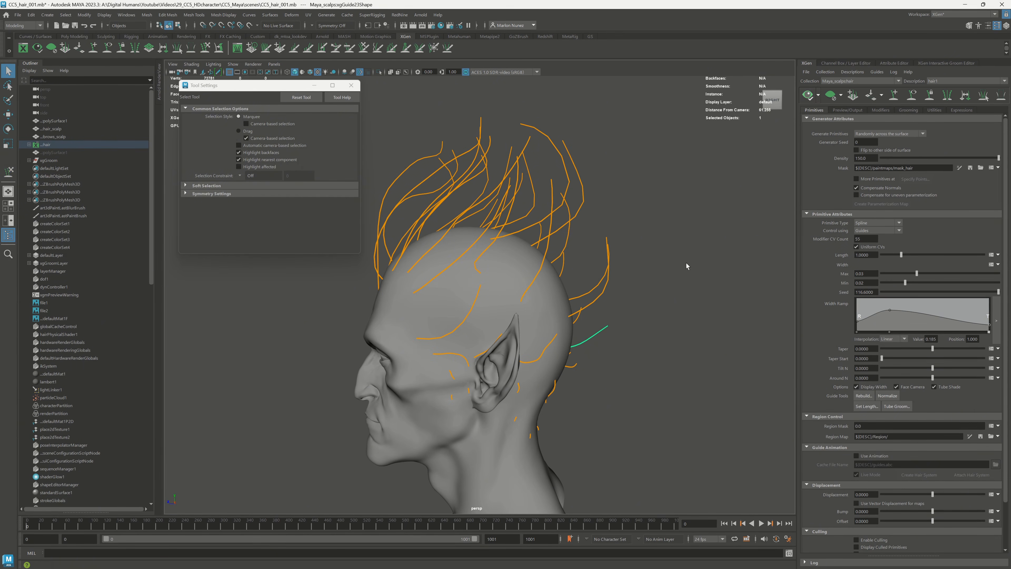
left_click_drag(686, 263, 663, 290, "alt")
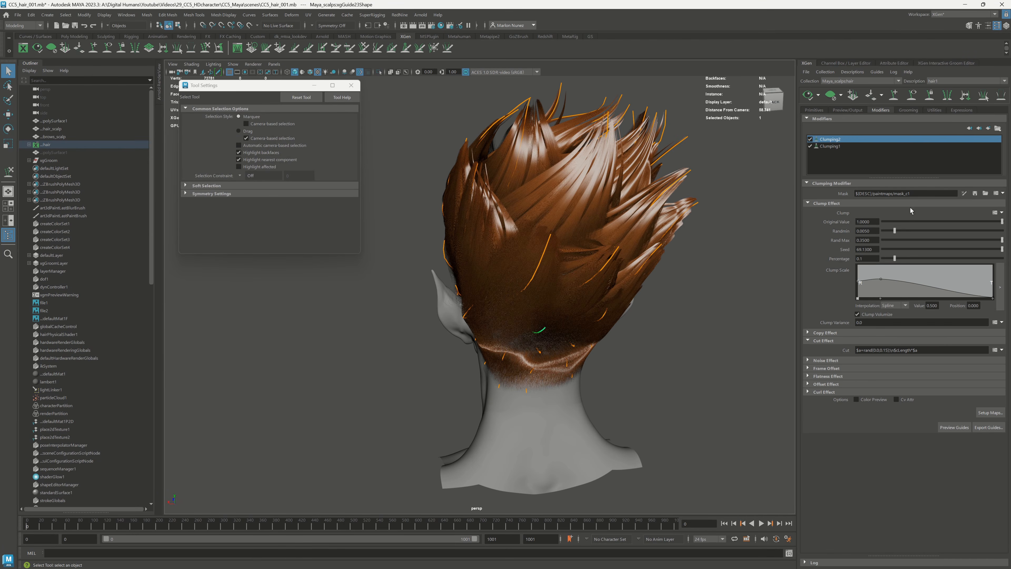
Step: Paint the Clumping2 mask with a light colour across the back of the head, save it and refresh the hair preview
left_click(964, 194)
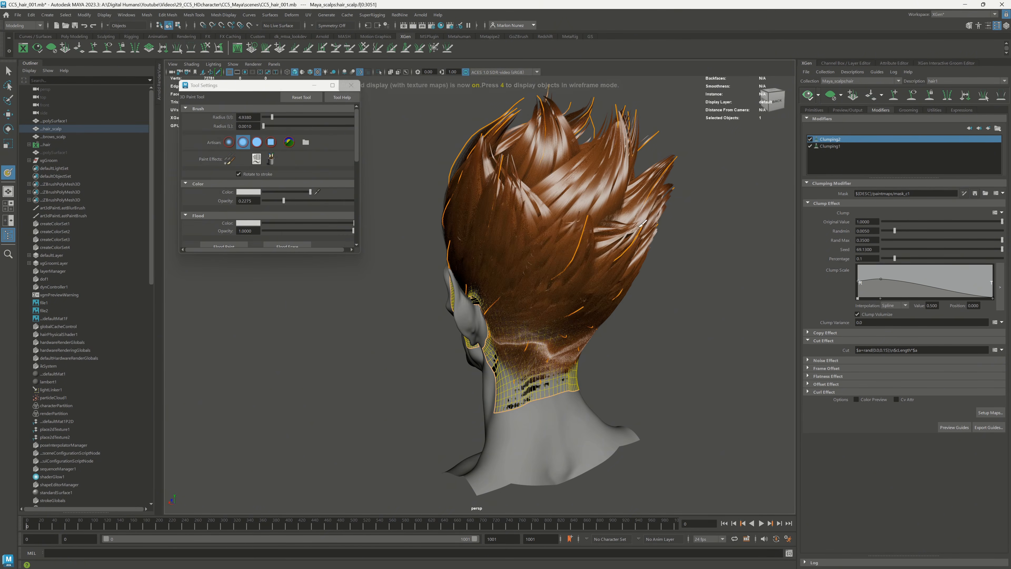
left_click_drag(621, 244, 522, 224, "alt")
left_click_drag(548, 292, 584, 278, "alt")
left_click(809, 95)
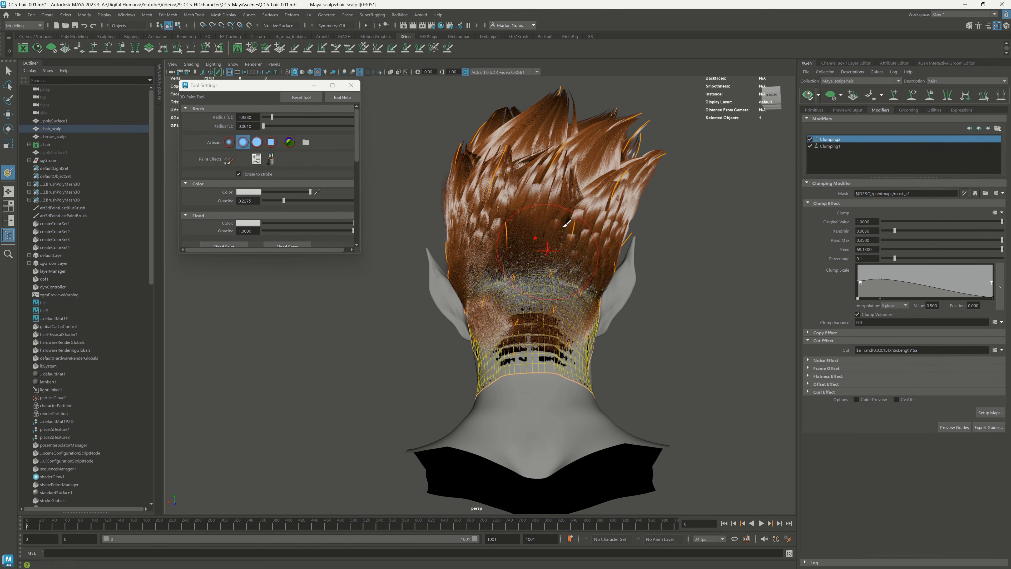
left_click_drag(634, 255, 629, 283, "alt")
left_click(809, 96)
left_click_drag(683, 244, 748, 255, "alt")
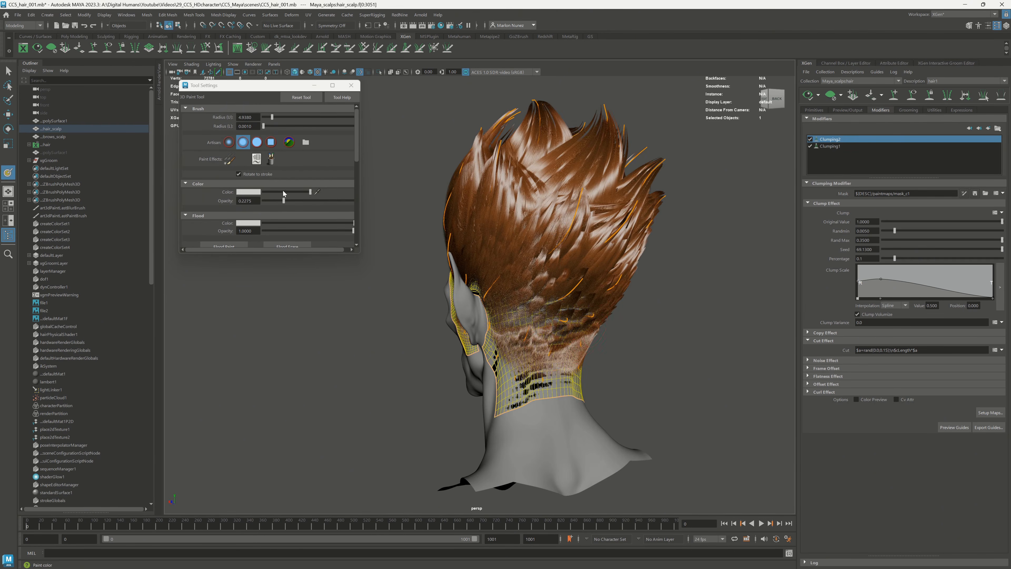
Step: Lower the paint colour value, touch up the Clumping2 mask on the back and side of the head, and leave the paint tool
left_click_drag(311, 192, 264, 192)
left_click_drag(641, 315, 576, 319, "alt")
left_click_drag(630, 271, 681, 271, "alt")
key("q")
left_click(677, 271)
left_click_drag(597, 267, 737, 287, "alt")
Step: Sculpt the guides on the upper hair slightly, refresh the hair preview and hide the guides
left_click(913, 95)
left_click_drag(679, 251, 690, 227, "alt")
left_click(205, 48)
left_click_drag(522, 239, 512, 241)
key("q")
left_click(808, 95)
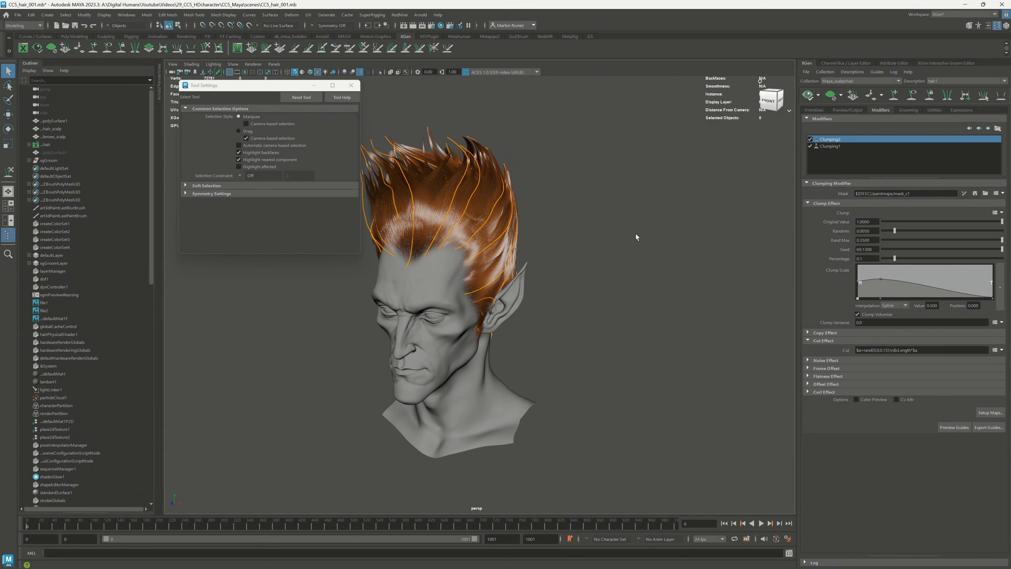
left_click(912, 96)
Step: Close the tool settings window and add a directional light to the scene
left_click_drag(633, 227, 678, 214, "alt")
middle_click_drag(678, 214, 758, 221, "alt")
left_click_drag(758, 221, 701, 238, "alt")
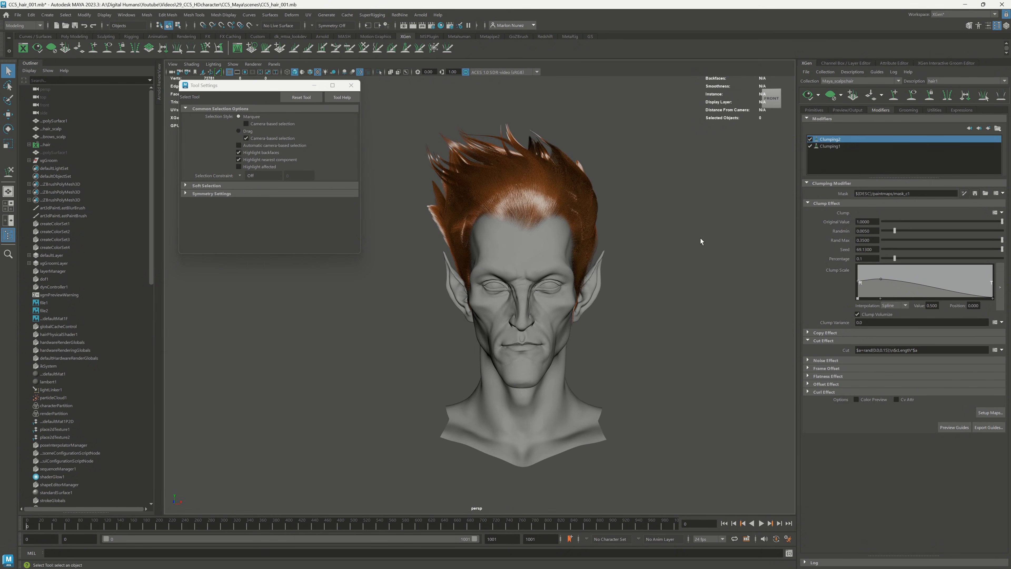
middle_click_drag(701, 238, 657, 235, "alt")
right_click_drag(657, 236, 677, 227, "alt")
left_click(351, 86)
left_click(48, 15)
mouse_move(120, 60)
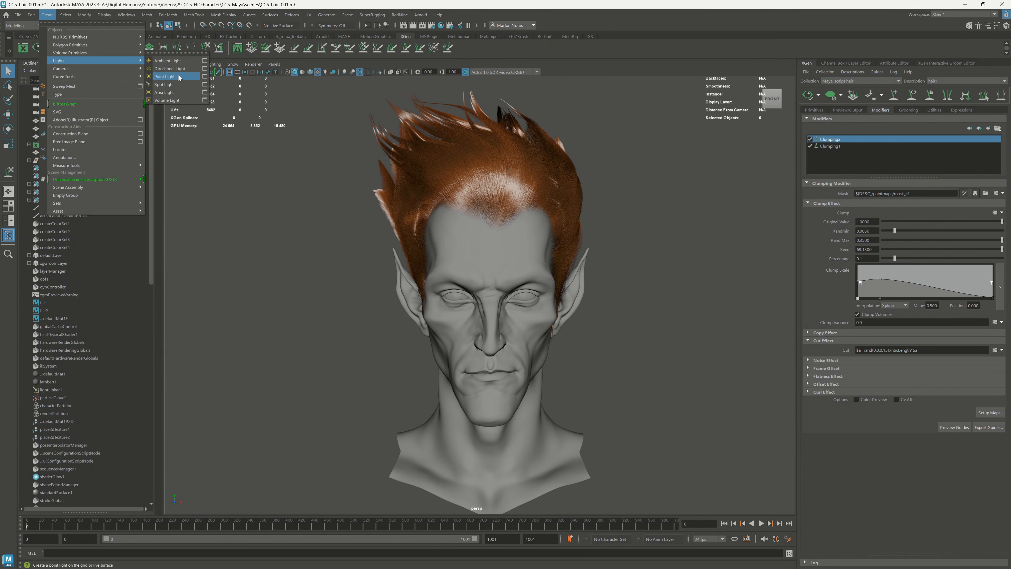
left_click(169, 69)
Step: Move the directional light straight up until it sits just above the character's head
right_click_drag(530, 239, 445, 257, "alt")
key("w")
scroll(480, 358, "down", 6)
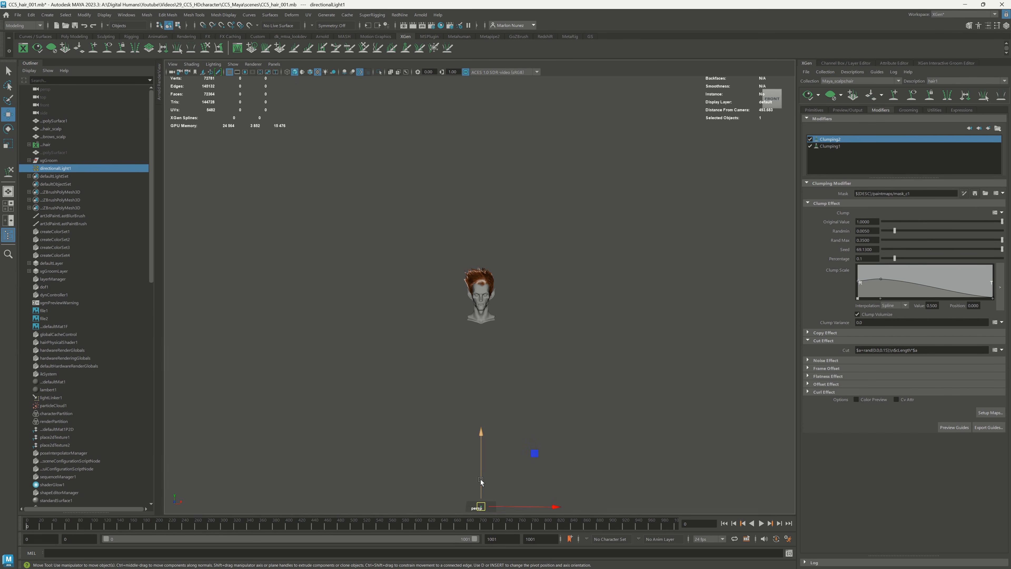
left_click_drag(481, 479, 487, 261)
key("r")
right_click_drag(522, 315, 609, 395, "alt")
Step: Rotate the directional light so it shines diagonally down onto the head
key("e")
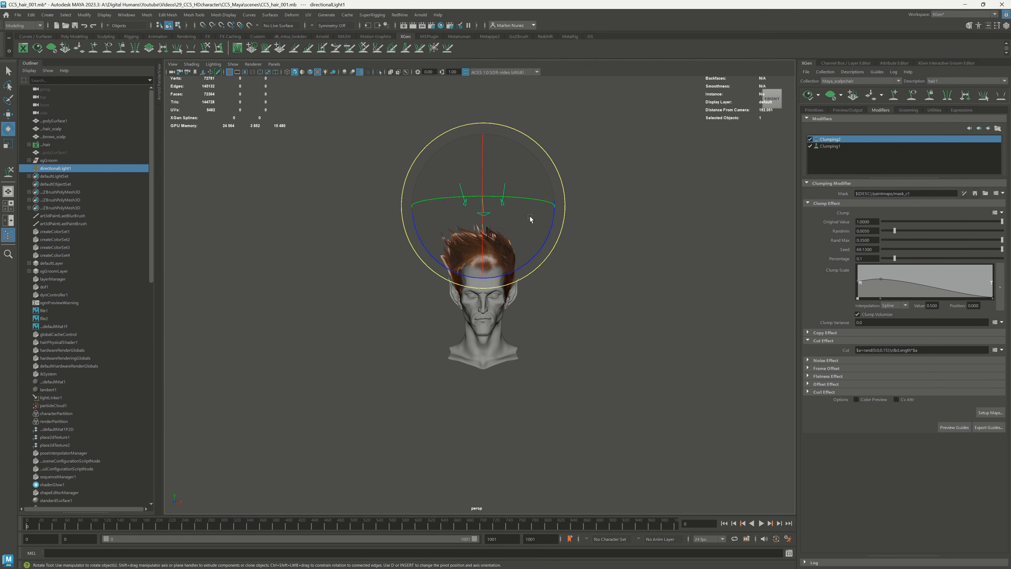
left_click_drag(531, 217, 357, 117)
right_click_drag(530, 191, 625, 262, "alt")
middle_click_drag(625, 262, 607, 361, "alt")
left_click_drag(522, 223, 501, 200)
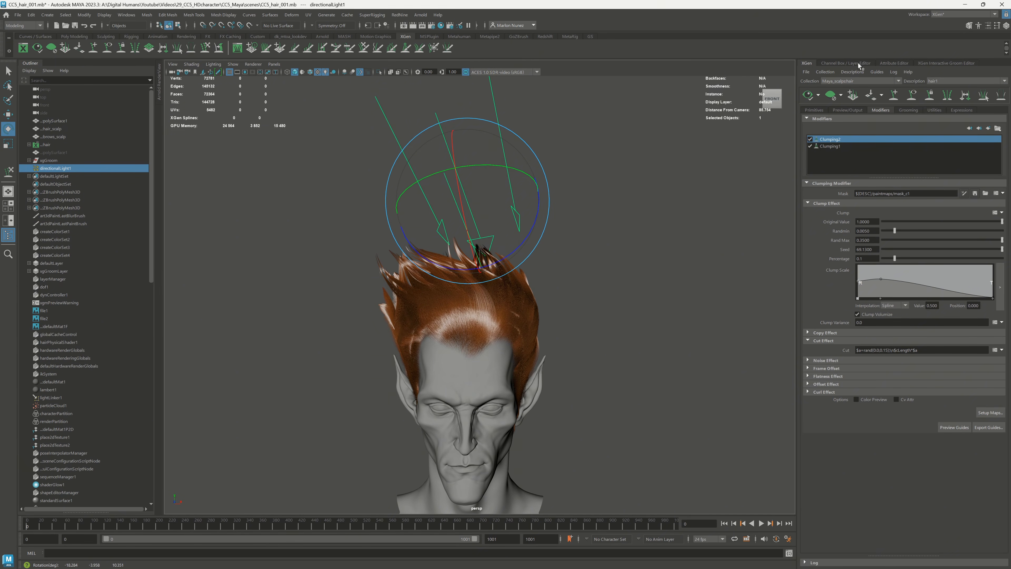
Step: Enable depth map shadows at resolution 1024 on the directional light and turn on shadows in the viewport
key("ctrl+a")
left_click(824, 219)
left_click(824, 219)
left_click(848, 204)
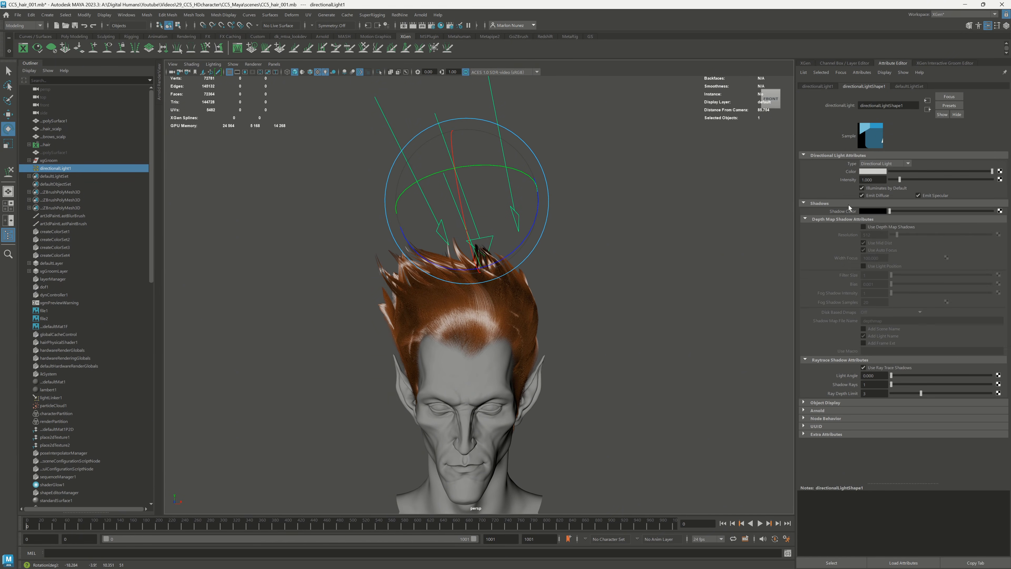
left_click(882, 228)
left_click(879, 236)
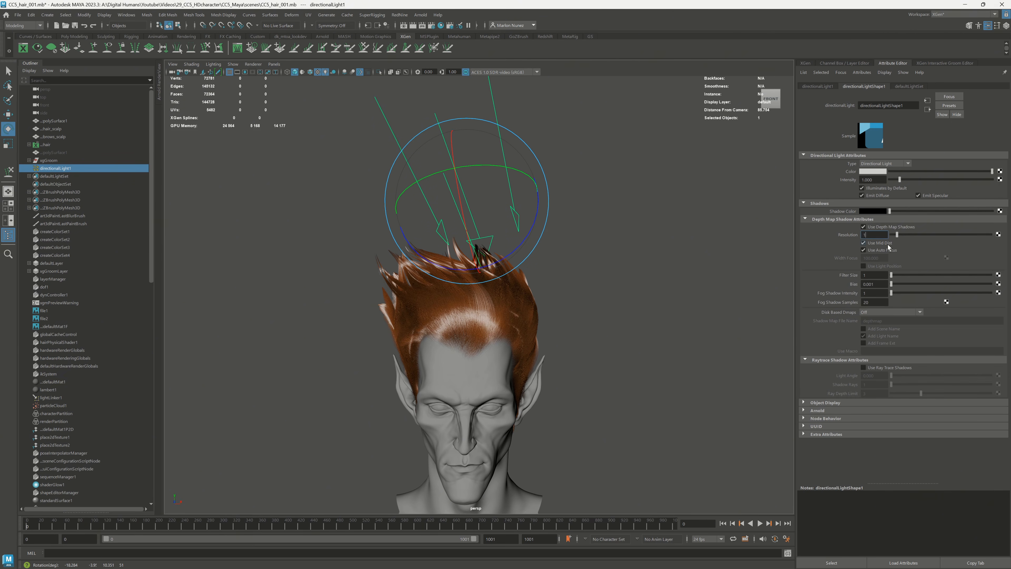
left_click(332, 72)
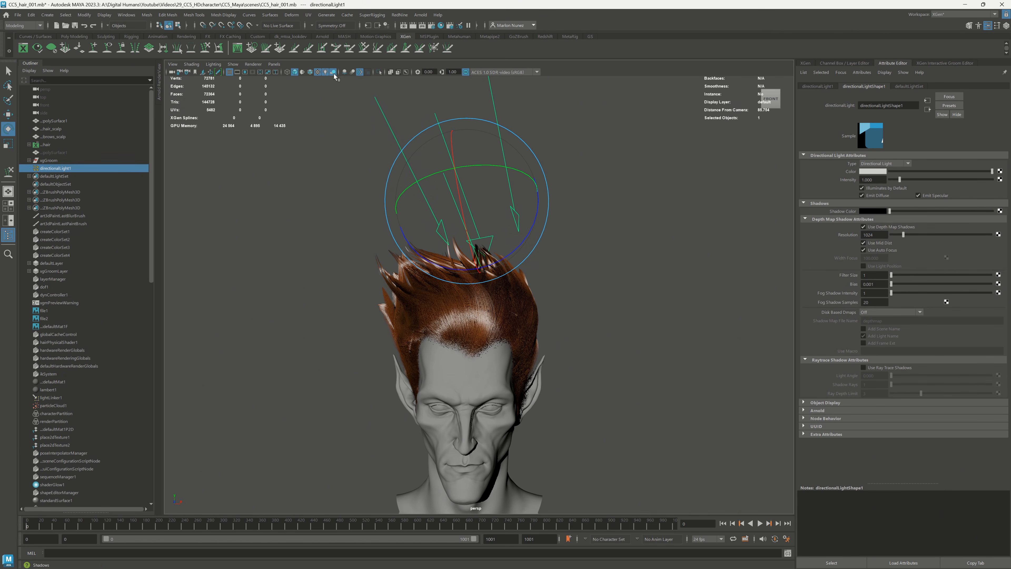
Step: Adjust the directional light's rotation slightly and parent the light under the perspective camera
left_click_drag(465, 172, 496, 160)
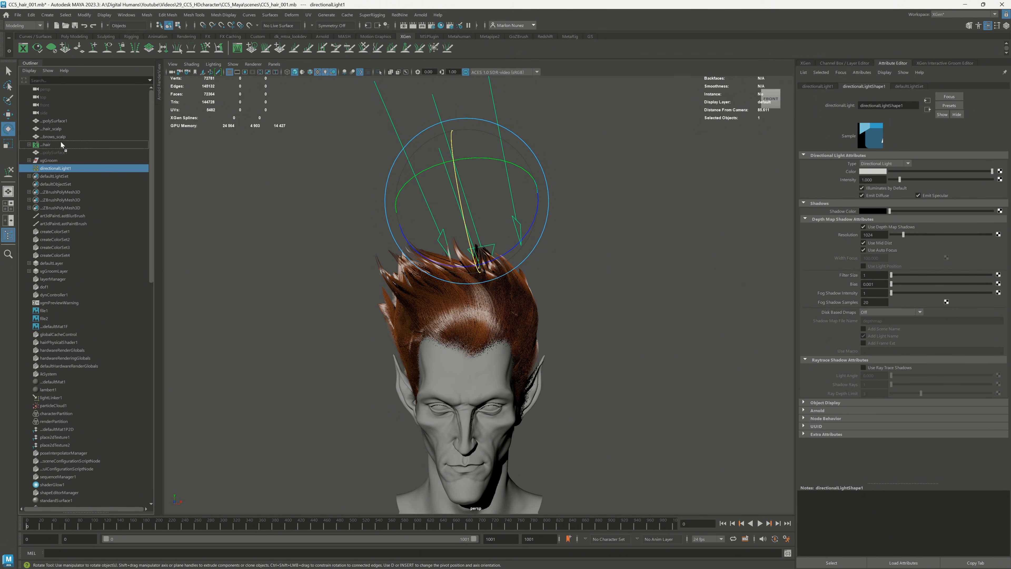
middle_click_drag(53, 93, 52, 93)
left_click_drag(607, 210, 587, 217, "alt")
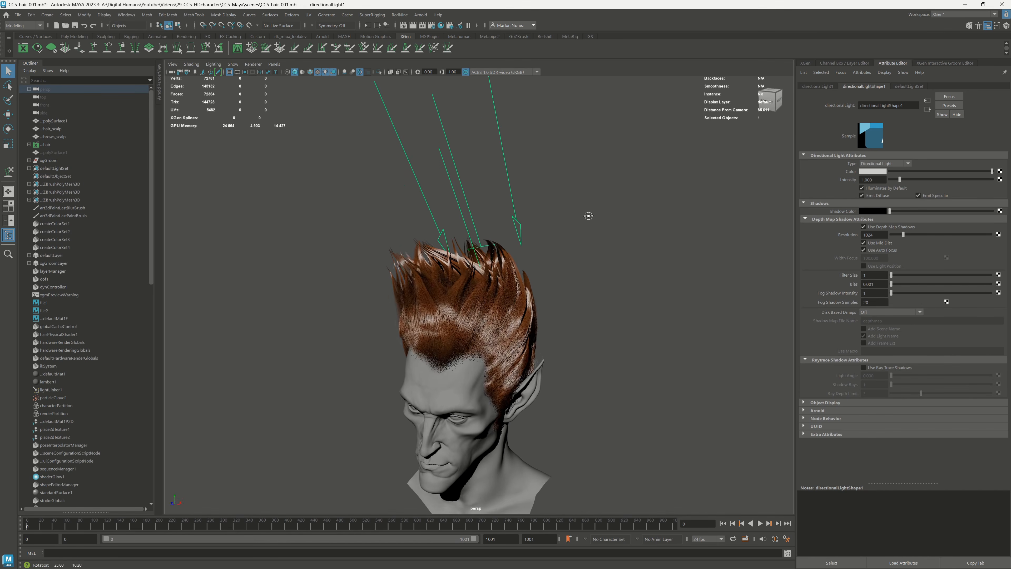
Step: Hide lights in the perspective viewport
left_click(233, 64)
left_click(242, 169)
left_click(597, 259)
mouse_move(597, 262)
left_mouse_down("alt")
mouse_move(620, 260)
mouse_move(622, 275)
mouse_move(603, 273)
mouse_move(595, 245)
left_mouse_up("alt")
scroll(595, 244, "up", 1)
Step: Look through the Viewport 2.0 renderer settings and close them
left_click(272, 65)
mouse_move(255, 65)
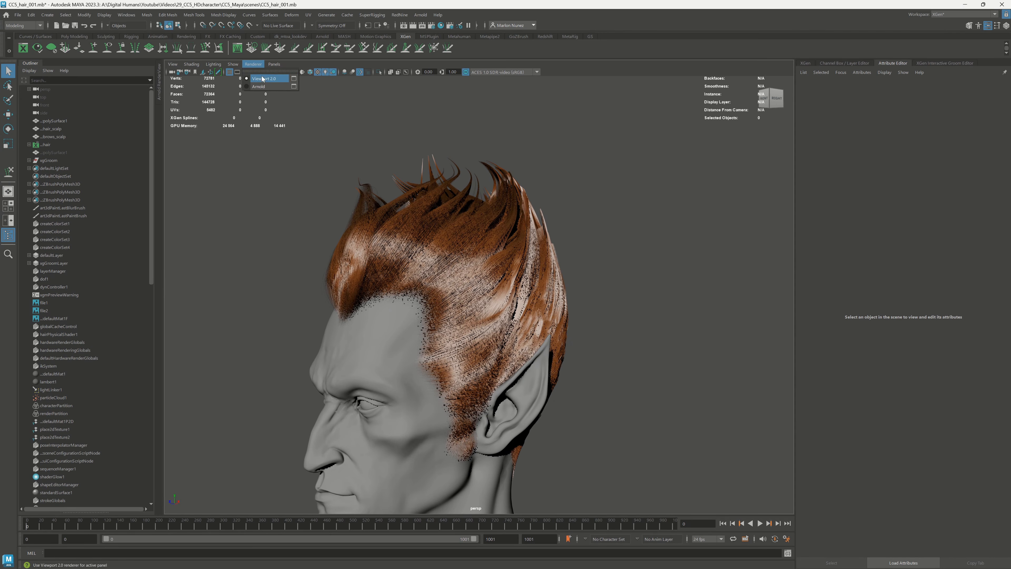
left_click(295, 79)
left_click(677, 358)
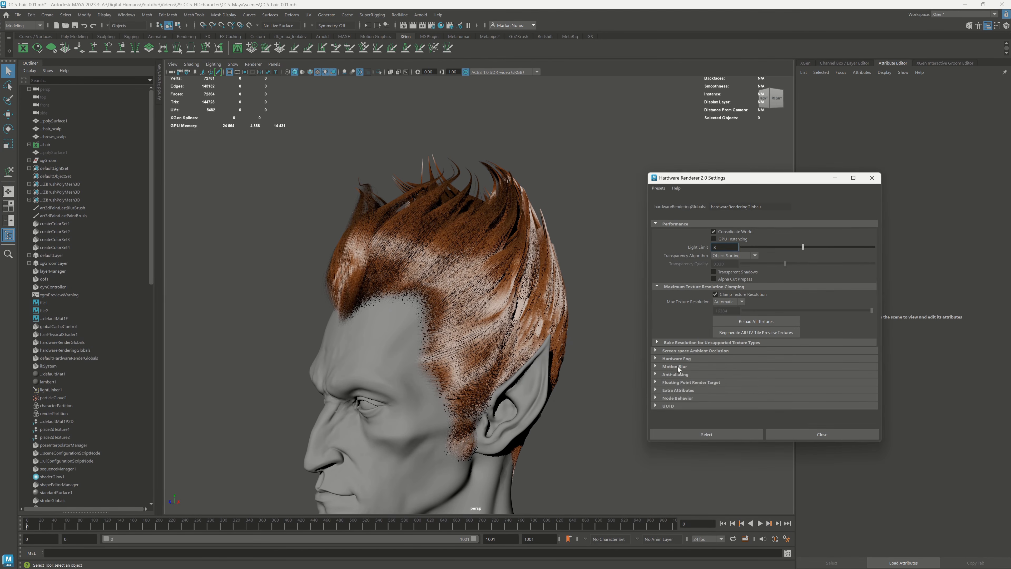
left_click(710, 434)
Step: Select the directional light under the perspective camera and raise its depth map shadow resolution to 8192
left_click(29, 89)
left_click(60, 97)
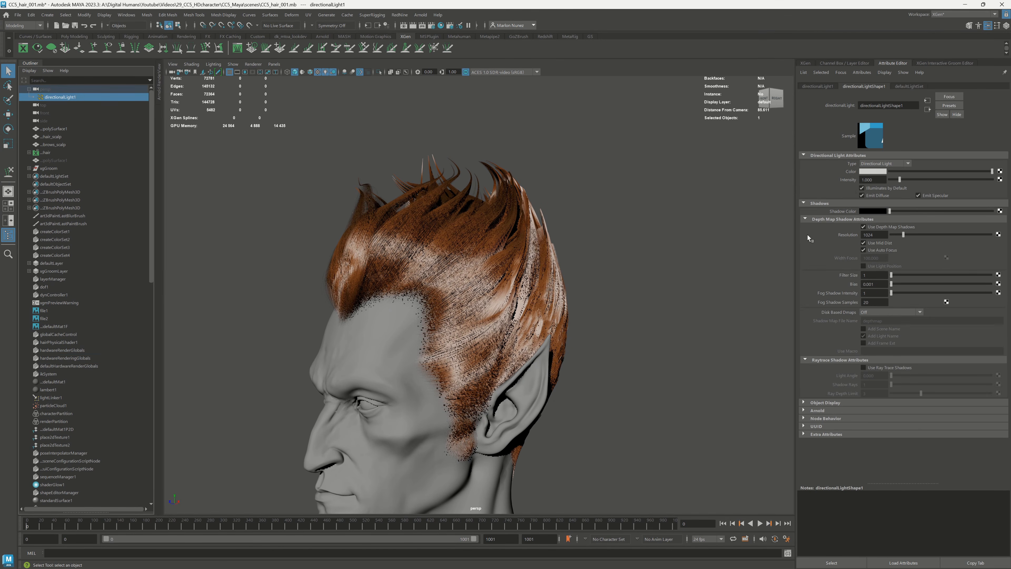
left_click(882, 229)
left_click(882, 229)
left_click_drag(903, 235, 994, 236)
left_click_drag(669, 287, 729, 335, "alt")
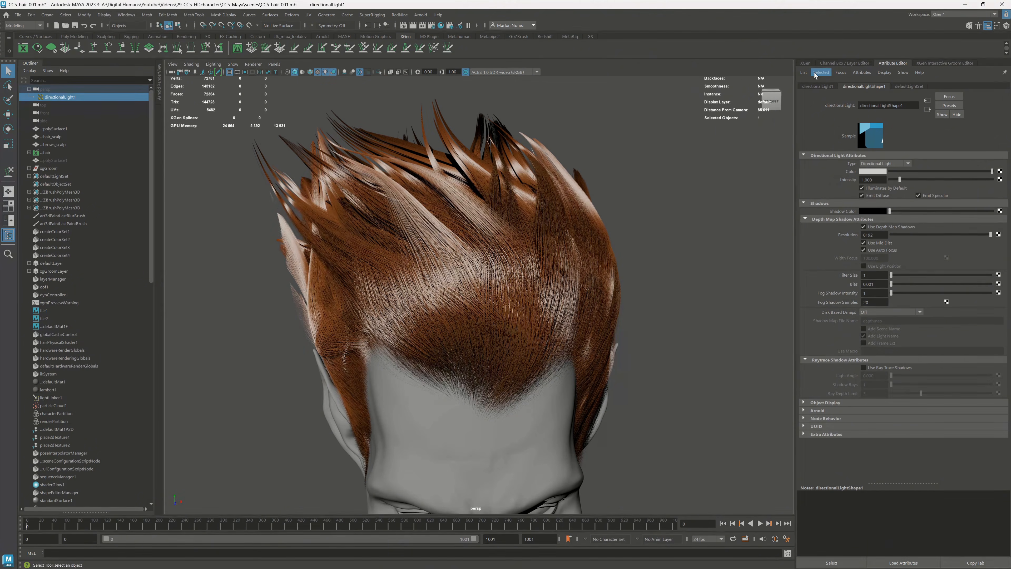
Step: Lower the middle point of Clumping1's clump scale ramp to a value of 0.581 and save the scene
left_click(806, 63)
left_click(837, 147)
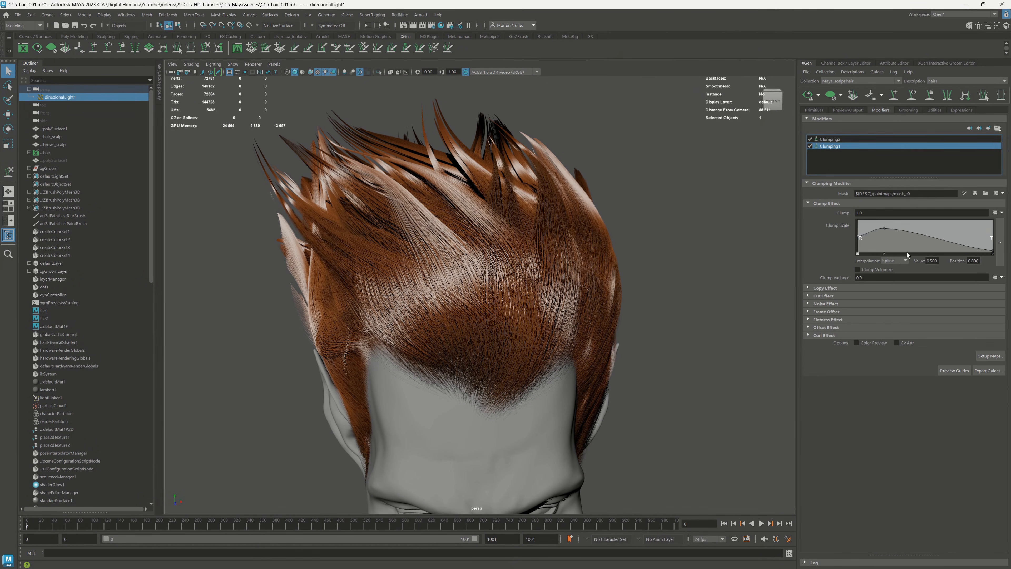
left_click(885, 234)
left_click_drag(551, 311, 652, 251, "alt")
key("ctrl+s")
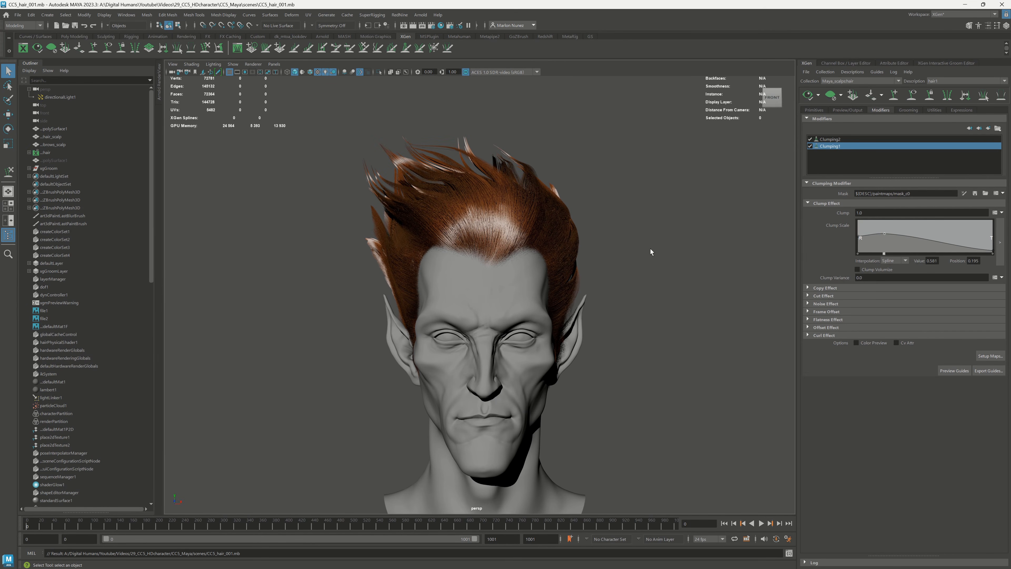
Step: Add a Cut modifier, set its Amount to a random expression multiplied by $cLength, and refresh the hair preview
left_click(988, 129)
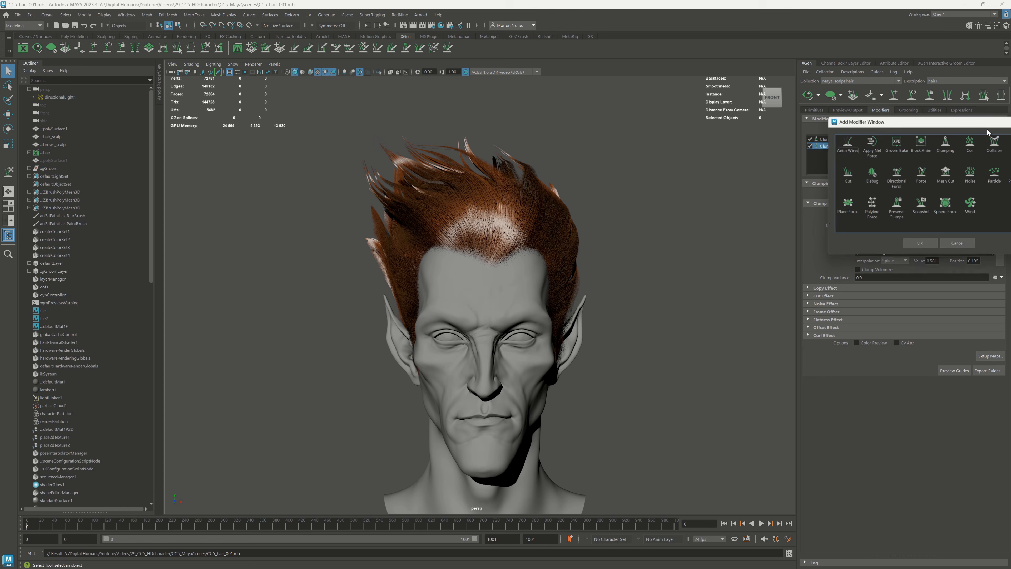
left_click(1000, 142)
left_click(919, 245)
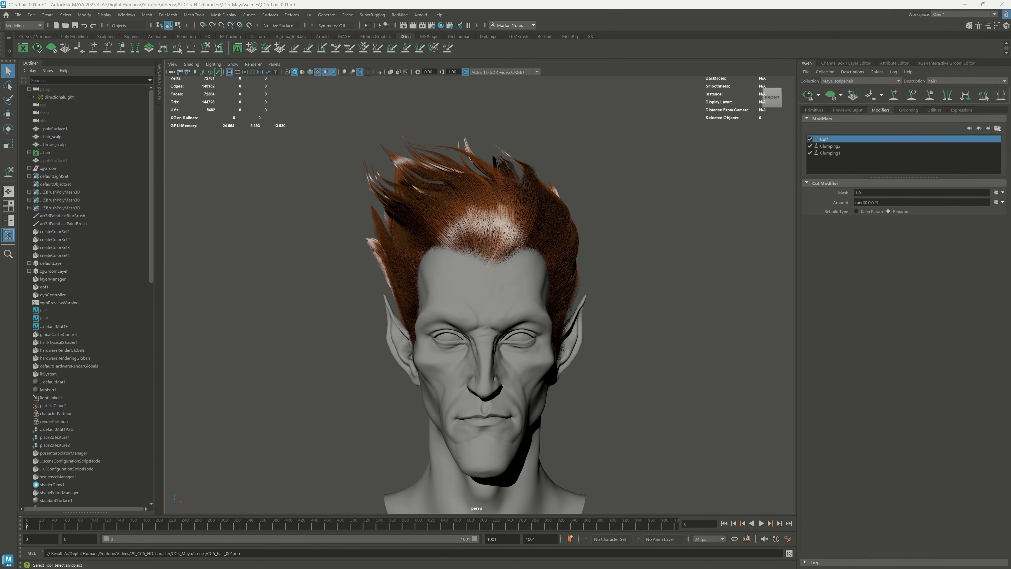
triple_click(857, 200)
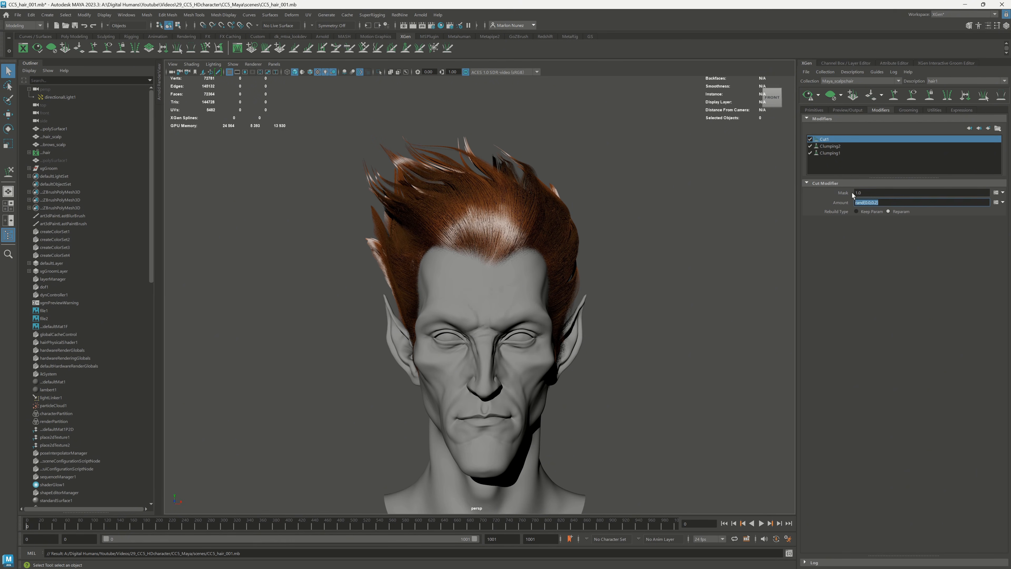
left_click(808, 95)
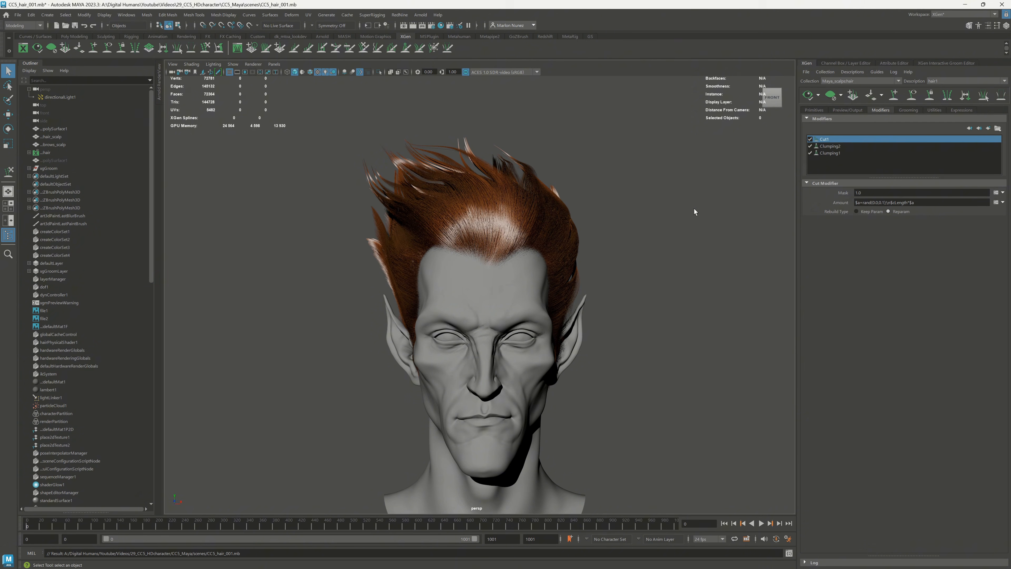
Step: Add a Noise modifier to the hair description
left_click(989, 129)
left_click(972, 174)
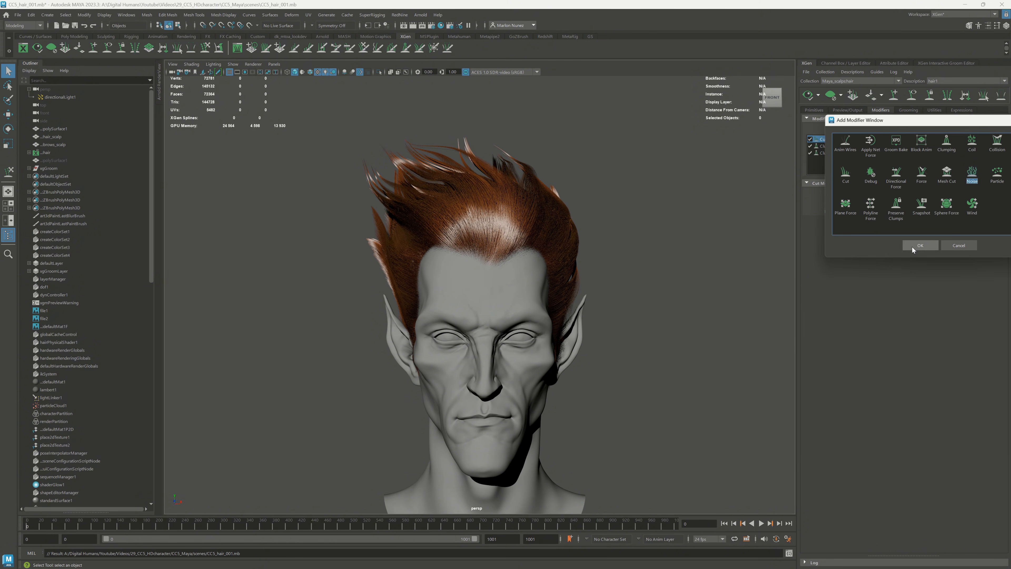
left_click(916, 245)
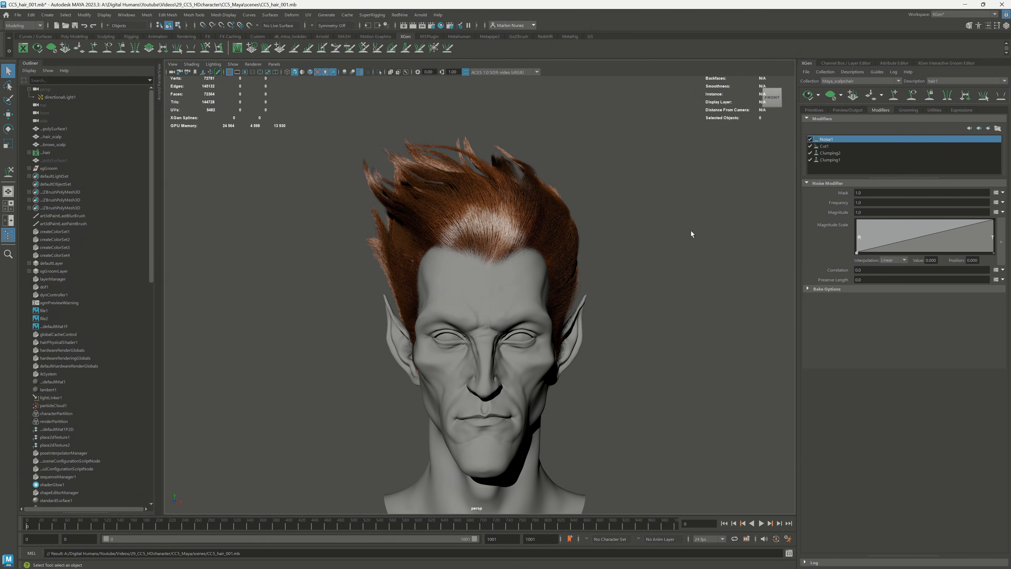
Step: Reshape the Noise modifier's magnitude scale curve with spline interpolation, adding a raised point near the root and a dip past the middle
scroll(692, 231, "up", 5)
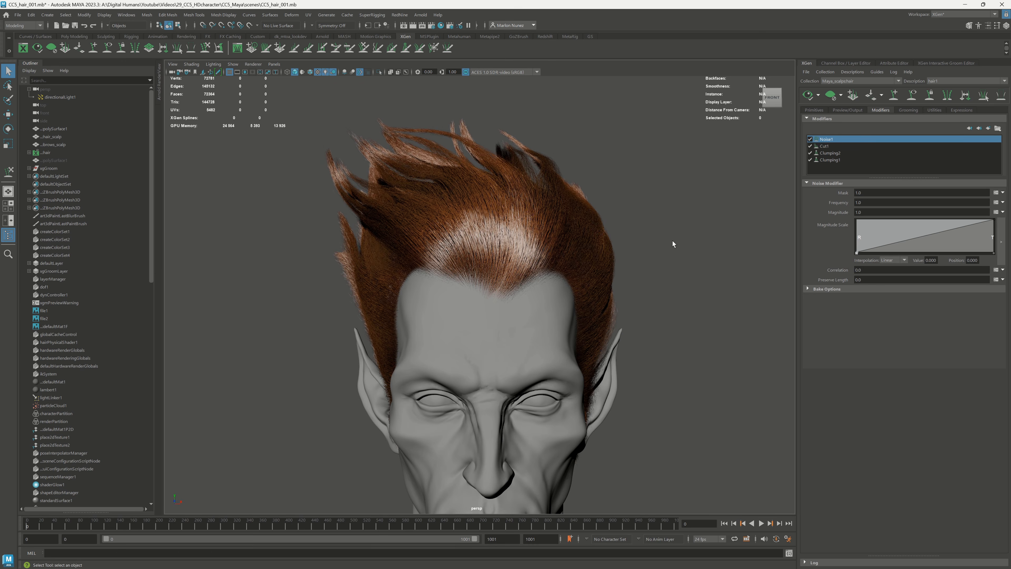
left_click_drag(892, 243, 945, 244)
left_click(894, 262)
left_click(895, 261)
left_click(887, 284)
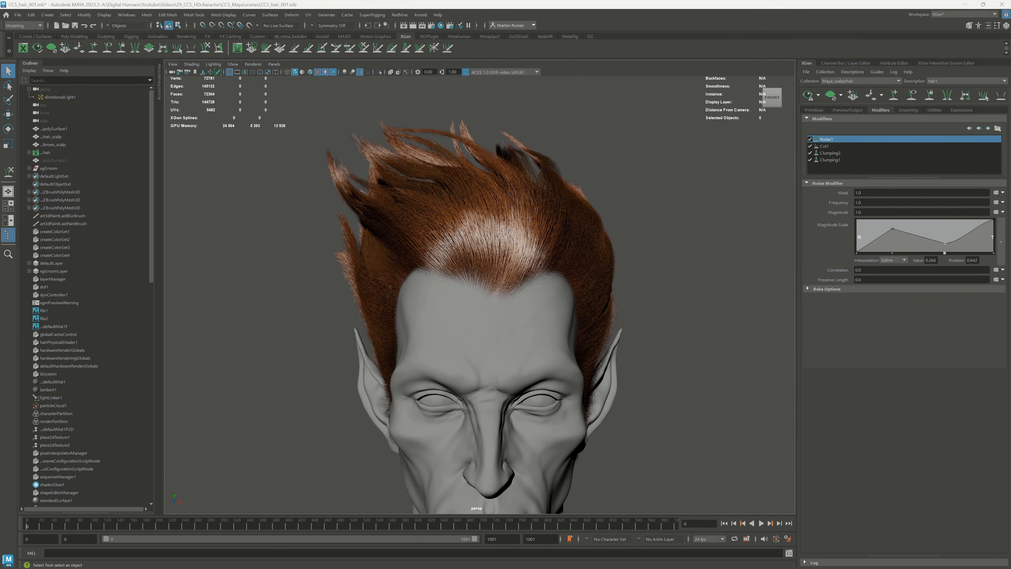
Step: Set the Noise modifier's mask to about 0.7
left_click_drag(871, 193, 821, 193)
type(".15")
key("Return")
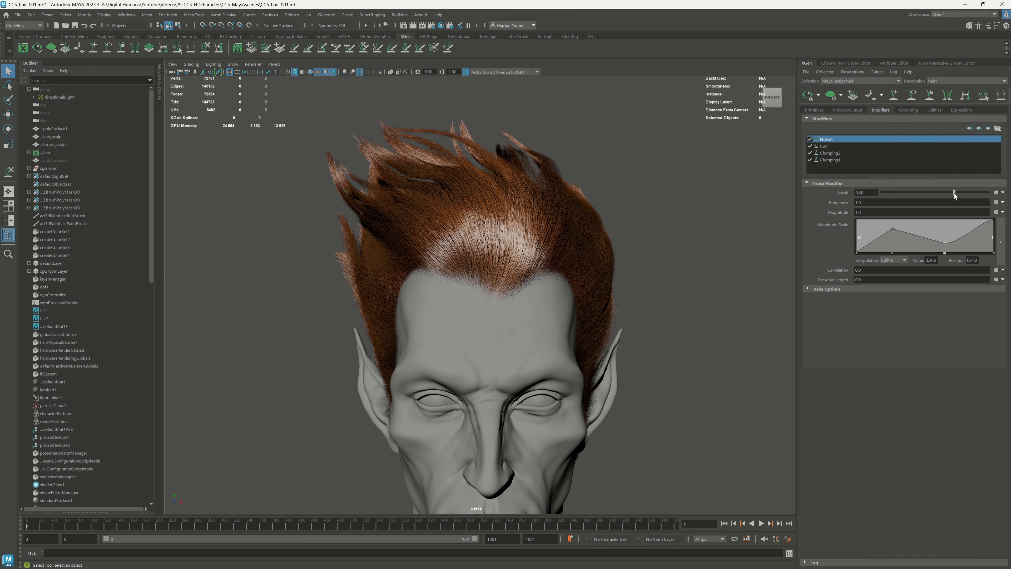
left_click_drag(954, 195, 958, 194)
Step: Lower the tip end of the noise magnitude curve and form two spline peaks with a low stretch between them
left_click_drag(671, 206, 697, 217, "alt")
right_click_drag(697, 217, 733, 219, "alt")
left_click_drag(976, 238, 979, 257)
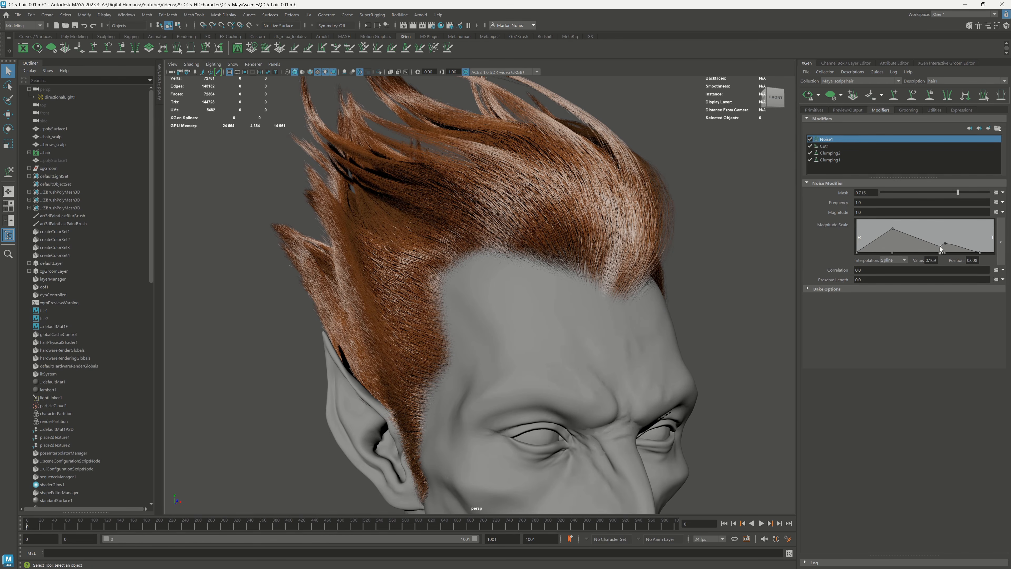
left_click(893, 261)
left_click(892, 285)
left_click(909, 247)
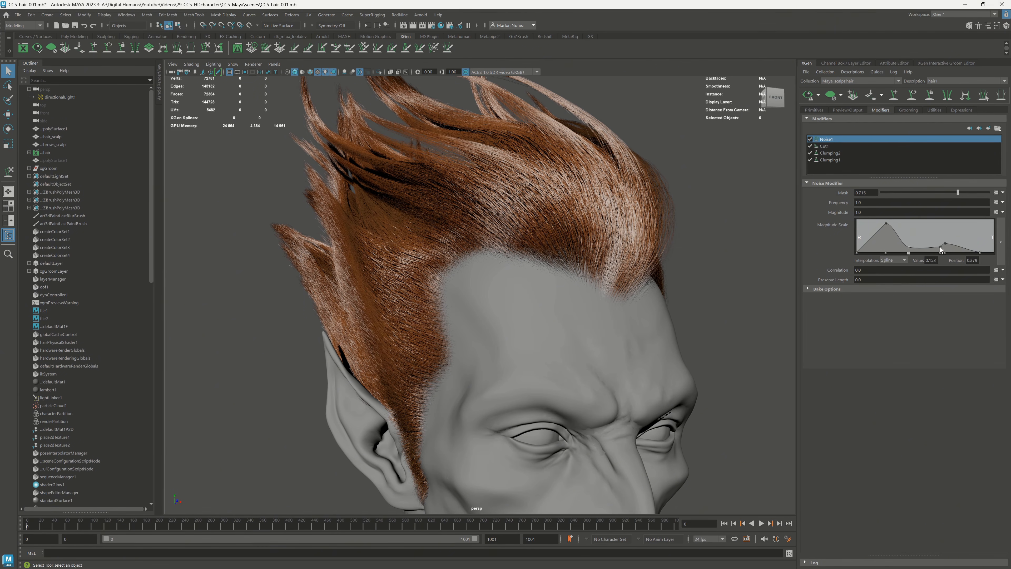
Step: Add a second Noise modifier to the hair description and set its mask to 0.05
mouse_move(708, 205)
left_mouse_down("alt")
mouse_move(722, 201)
mouse_move(661, 229)
mouse_move(705, 198)
left_mouse_up("alt")
left_click(989, 128)
left_click(970, 182)
left_click(919, 244)
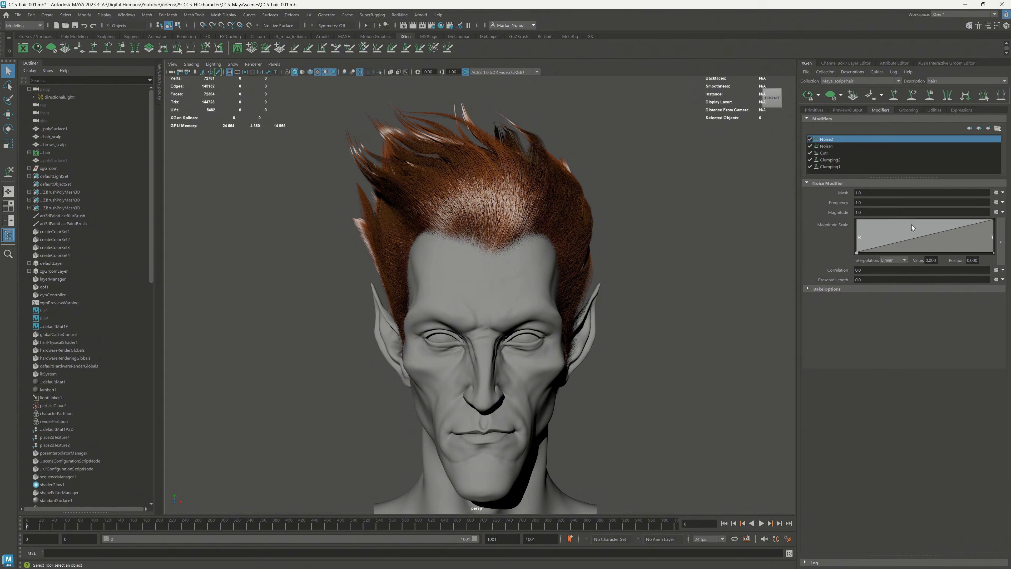
left_click_drag(874, 193, 828, 192)
type("0.15")
key("Return")
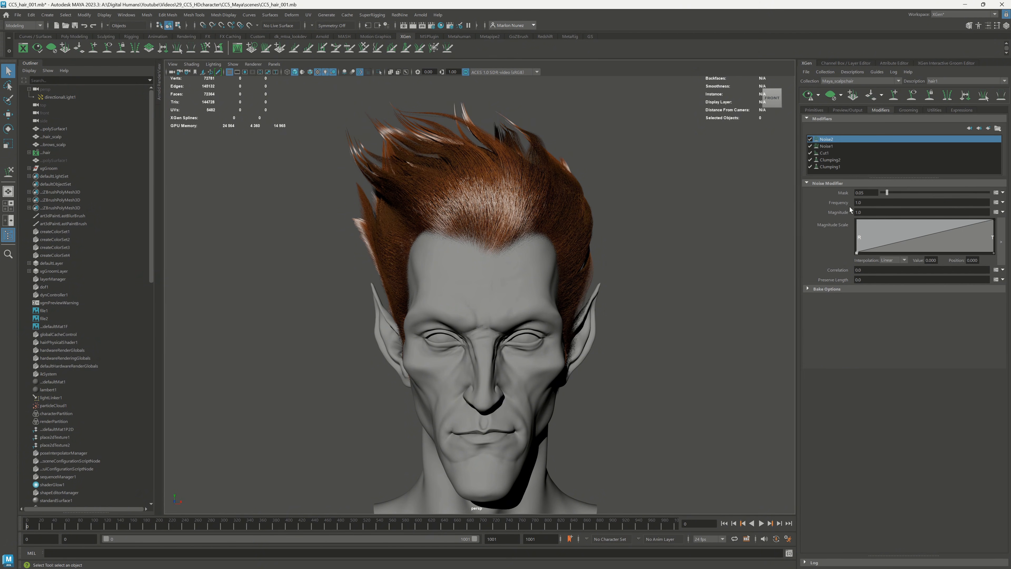
Step: Give the second Noise a frequency of 0.1, a magnitude of 5 and a wavy spline magnitude curve
left_click_drag(890, 235, 820, 204)
left_click(904, 260)
left_click(894, 289)
left_click(936, 233)
key("BackSpace")
key("Return")
type(".1")
key("Return")
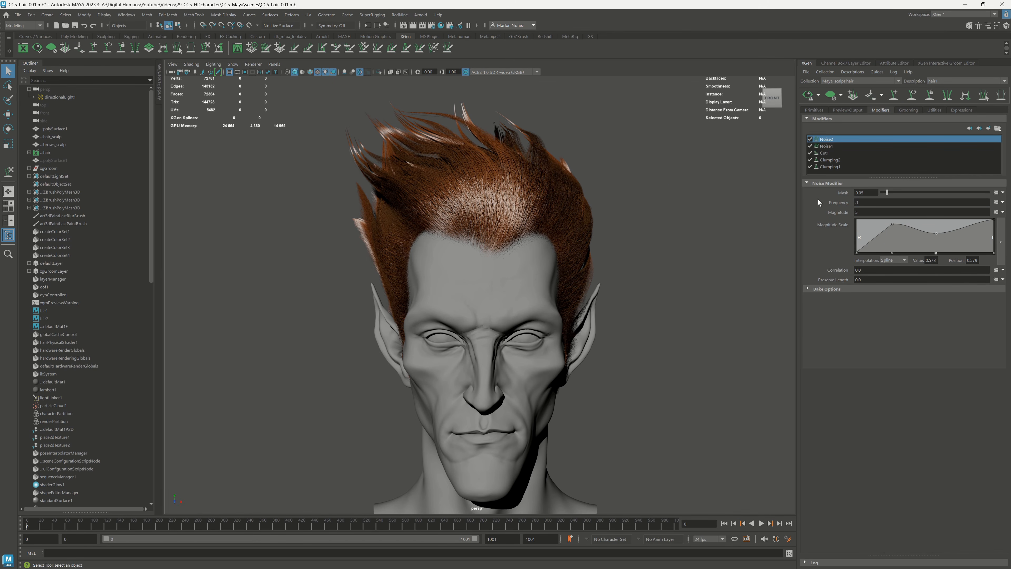
Step: Update the hair preview, inspect the back and side of the head, and select the first Noise modifier
left_click(808, 95)
mouse_move(682, 187)
left_mouse_down("alt")
mouse_move(709, 201)
mouse_move(681, 202)
left_mouse_up("alt")
right_click_drag(682, 202, 677, 241, "alt")
left_click_drag(606, 243, 634, 361, "alt")
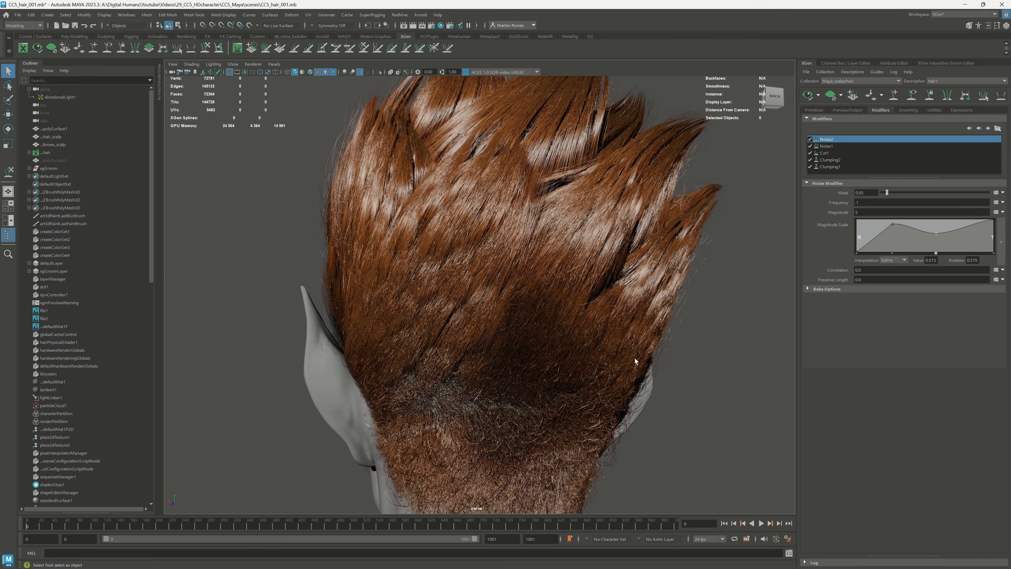
middle_click_drag(635, 362, 633, 295, "alt")
left_click_drag(633, 295, 738, 309, "alt")
left_click(827, 146)
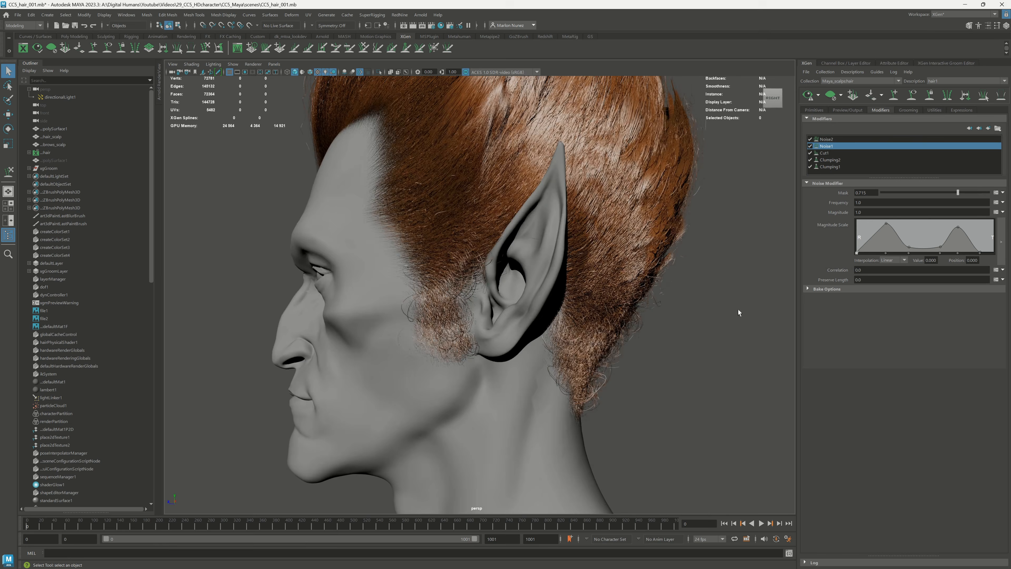
right_click_drag(738, 309, 681, 283, "alt")
mouse_move(681, 283)
left_mouse_down("alt")
mouse_move(715, 305)
mouse_move(687, 278)
left_mouse_up("alt")
right_click_drag(686, 278, 717, 330, "alt")
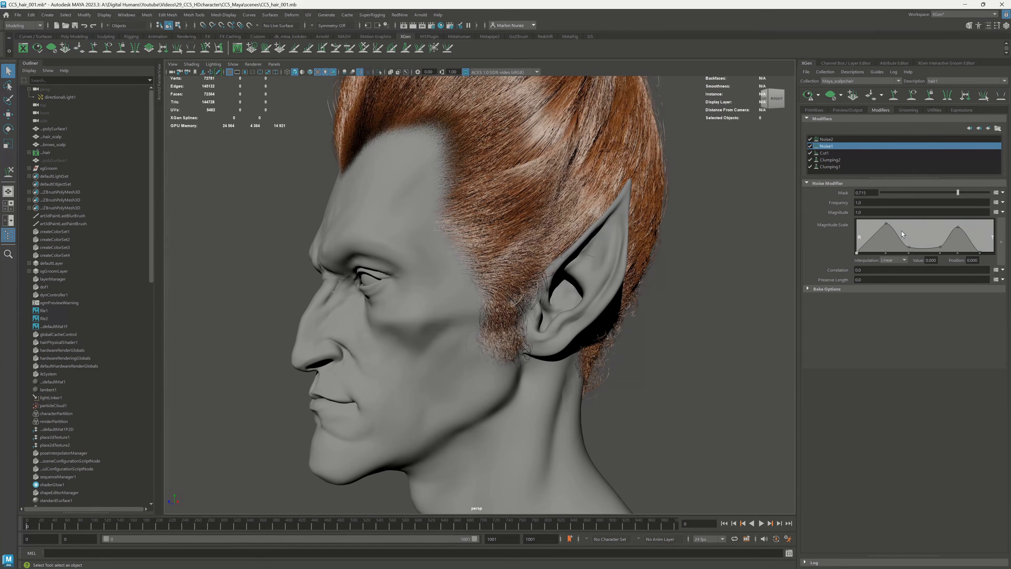
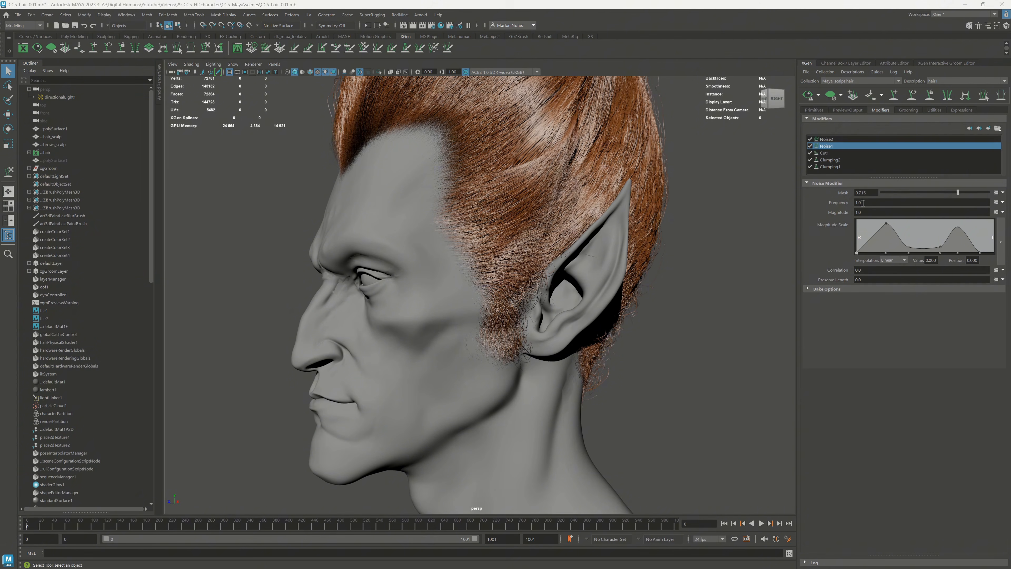
Step: Try a random expression for the first Noise's frequency with minimum length 0.02 and maximum length 0.525
left_click_drag(867, 203, 832, 203)
key("ctrl+v")
key("Return")
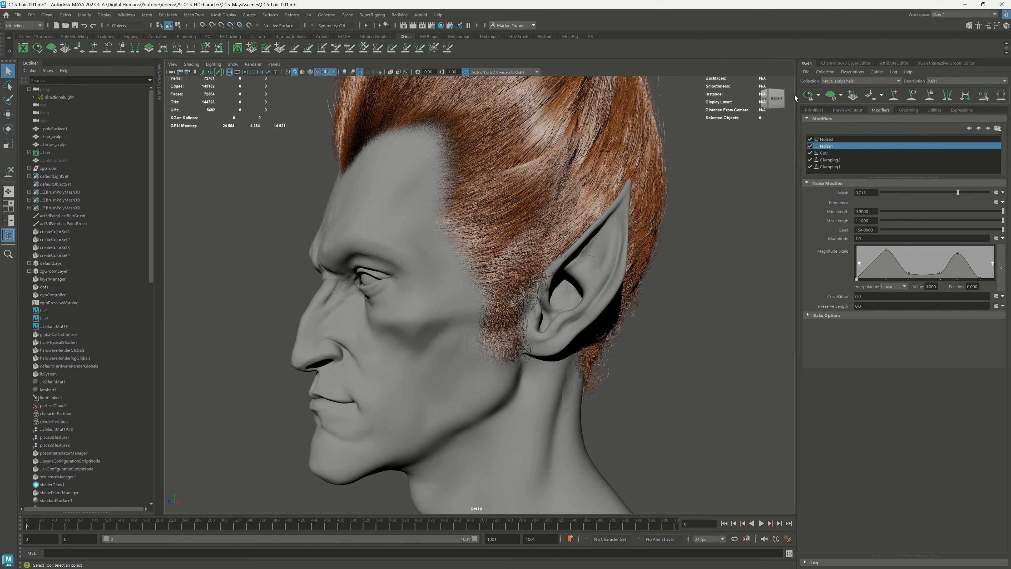
left_click(808, 96)
left_click(888, 220)
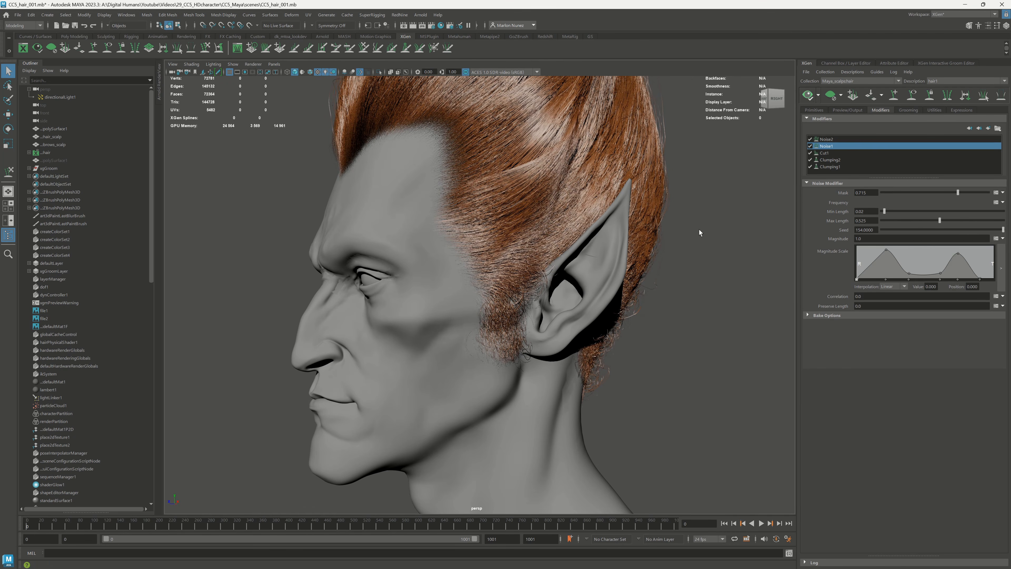
left_click(995, 202)
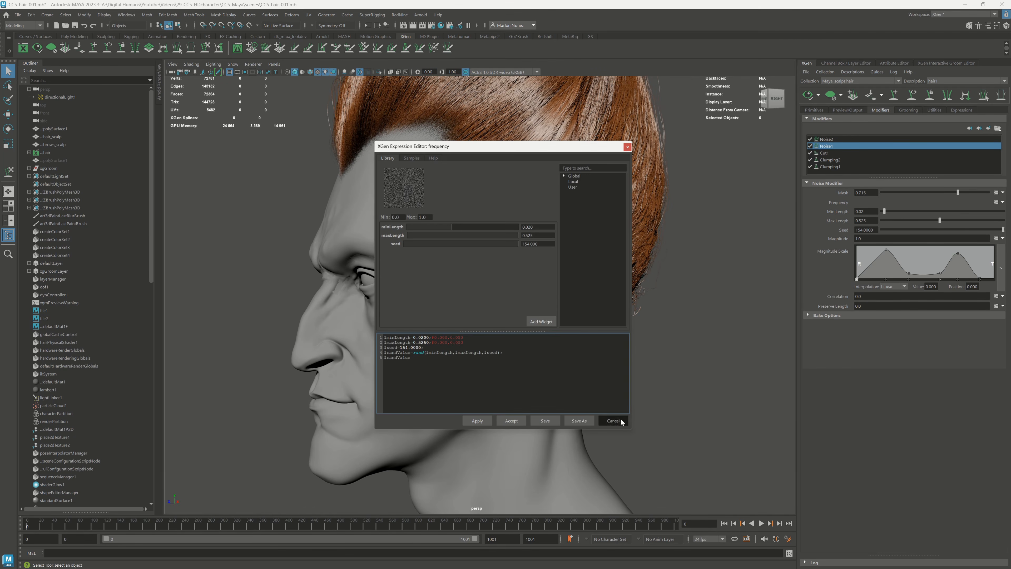
left_click(613, 421)
Step: Set the first Noise modifier's frequency to 0.5
left_click_drag(871, 202, 806, 201)
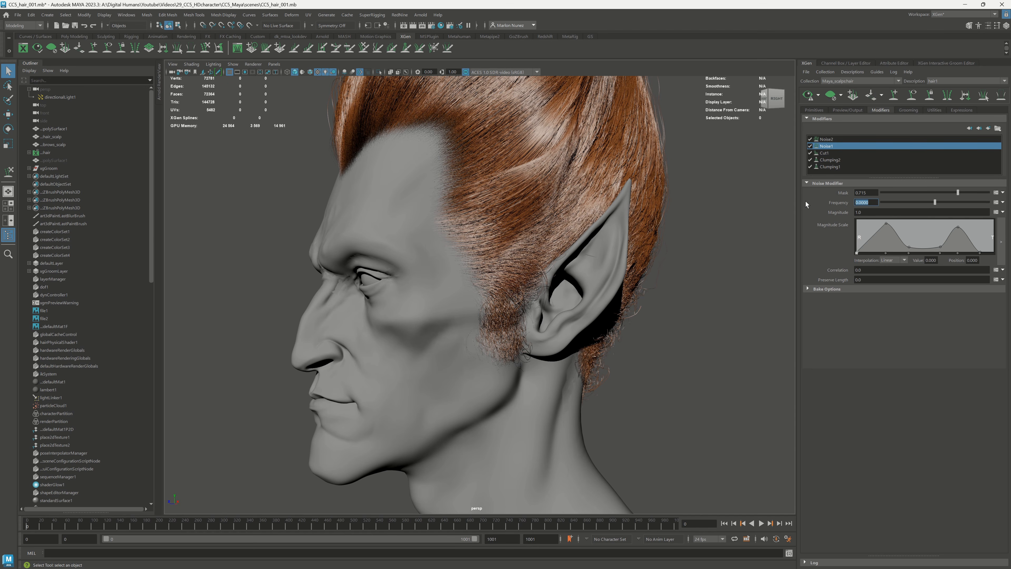
type(".5")
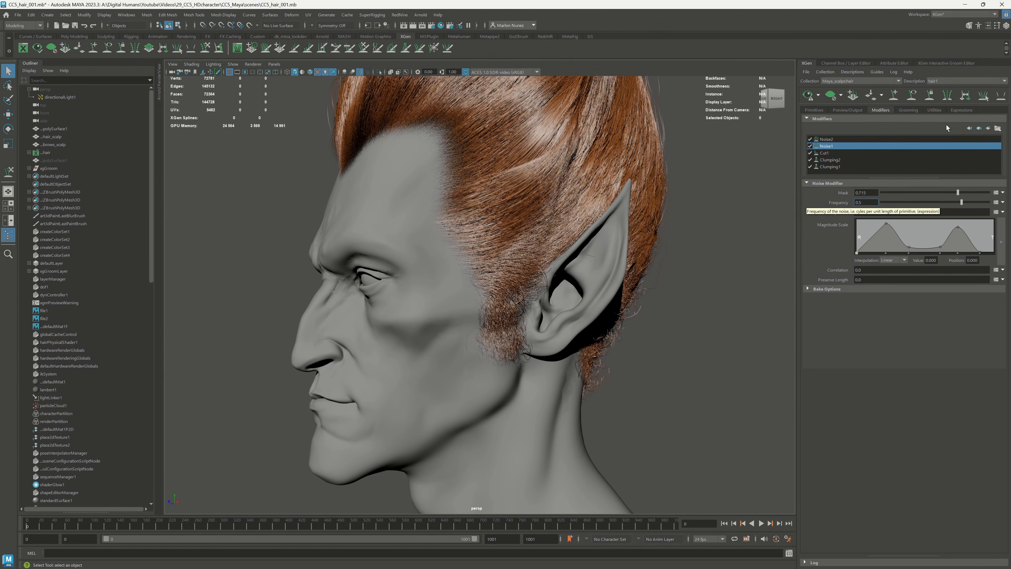
key("Return")
Step: Create a mask map named mask_noise1 with a white start color for the first Noise modifier
left_click_drag(709, 240, 737, 303, "alt")
left_click(996, 202)
left_click(970, 201)
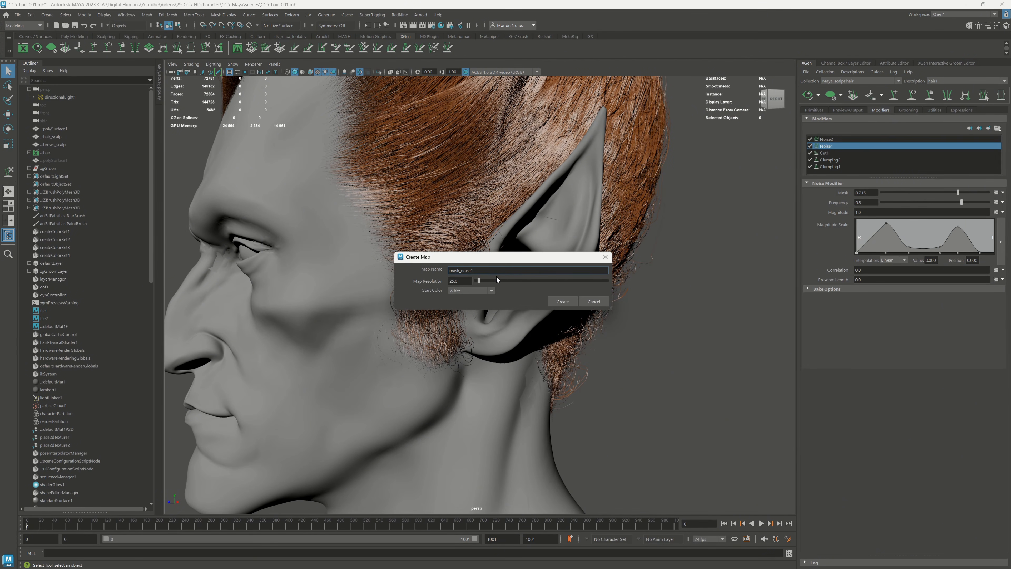
left_click(561, 302)
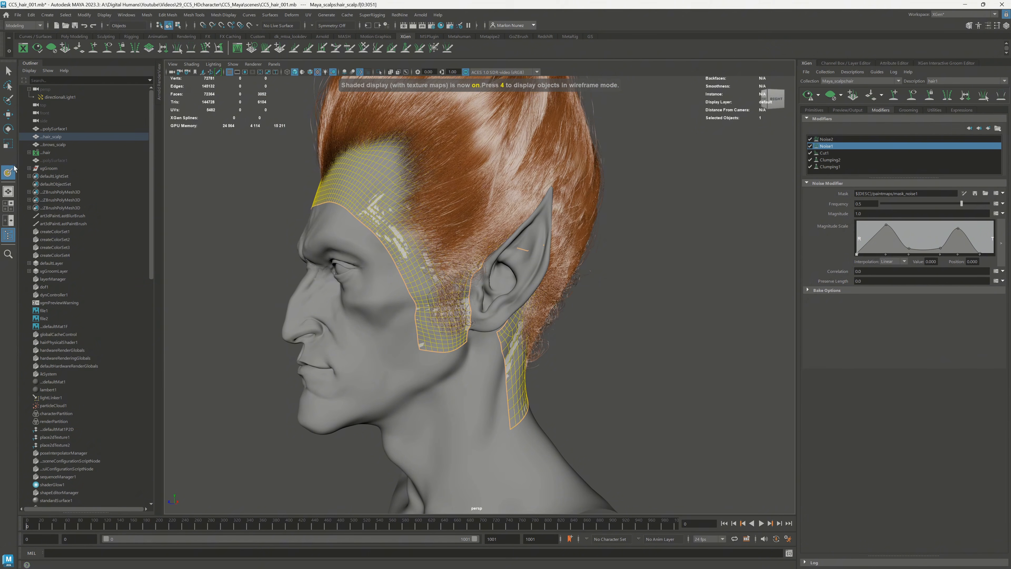
Step: Paint the noise mask around the temples and sideburns of the scalp mesh with the 3D Paint tool
double_click(12, 170)
left_click(350, 91)
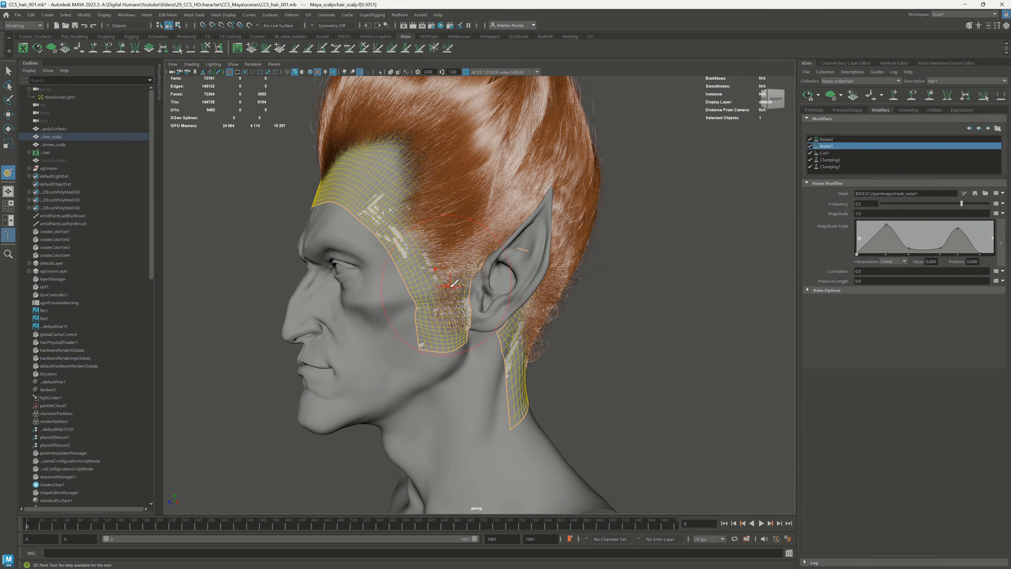
left_click_drag(453, 322, 526, 229, "alt")
key("q")
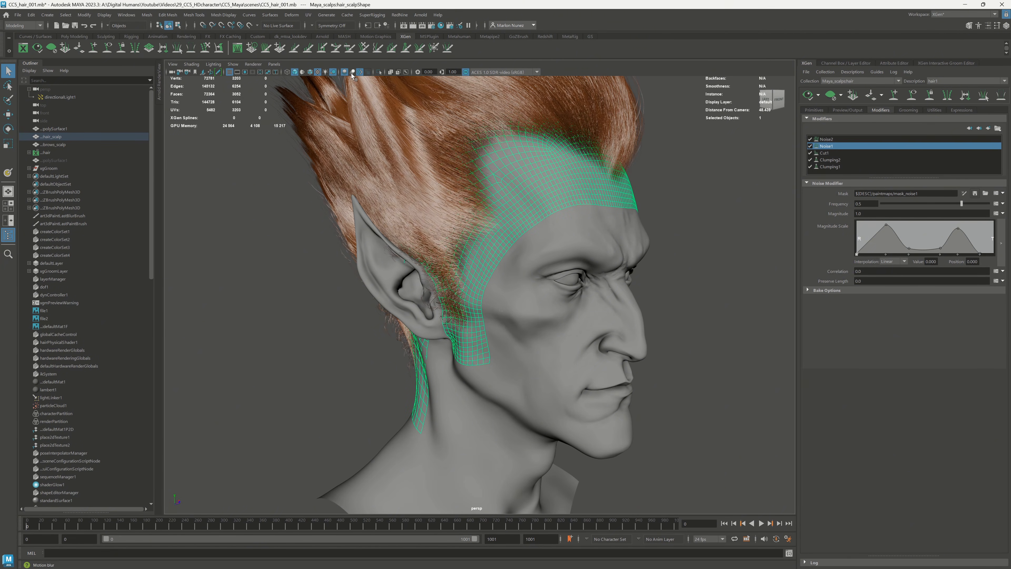
Step: Deselect the scalp, restore the viewport's lighting and shadows, and inspect the hair from the front
left_click_drag(692, 251, 634, 230, "alt")
left_click(644, 221)
left_click(325, 72)
right_click_drag(634, 231, 621, 339, "alt")
left_click_drag(621, 339, 665, 349, "alt")
right_click_drag(665, 349, 642, 289, "alt")
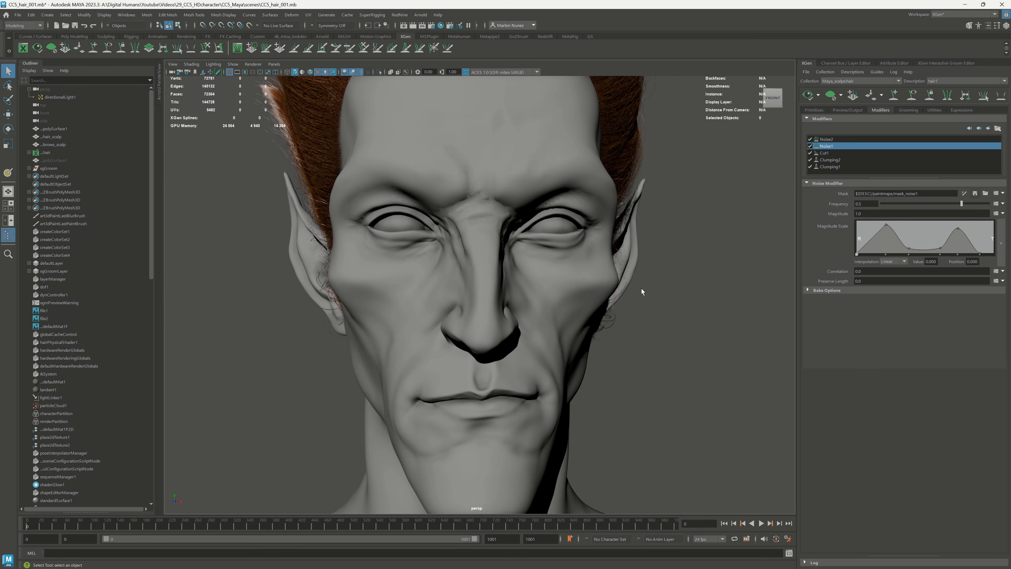
left_click_drag(642, 288, 658, 288, "alt")
right_click_drag(658, 293, 632, 257, "alt")
mouse_move(631, 258)
left_mouse_down("alt")
mouse_move(644, 291)
mouse_move(602, 254)
mouse_move(625, 249)
mouse_move(639, 224)
mouse_move(639, 266)
mouse_move(630, 242)
mouse_move(614, 244)
mouse_move(670, 244)
mouse_move(628, 247)
left_mouse_up("alt")
Step: Show the guides without the hair preview and sculpt the guide at the front hairline outward
left_click(912, 96)
left_click(831, 96)
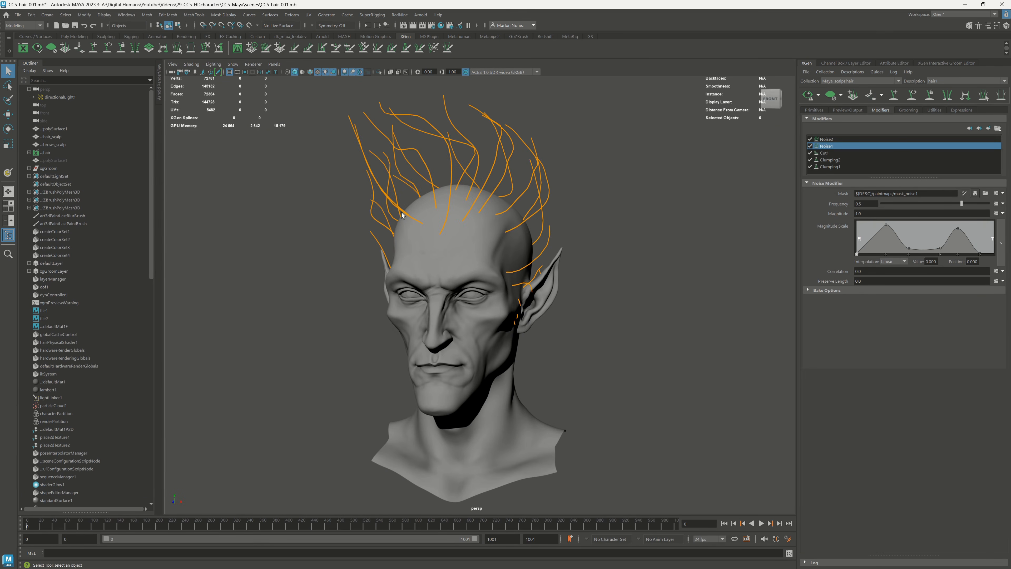
left_click(403, 213)
mouse_move(407, 212)
left_mouse_down("alt")
mouse_move(426, 215)
mouse_move(385, 246)
left_mouse_up("alt")
left_click(205, 48)
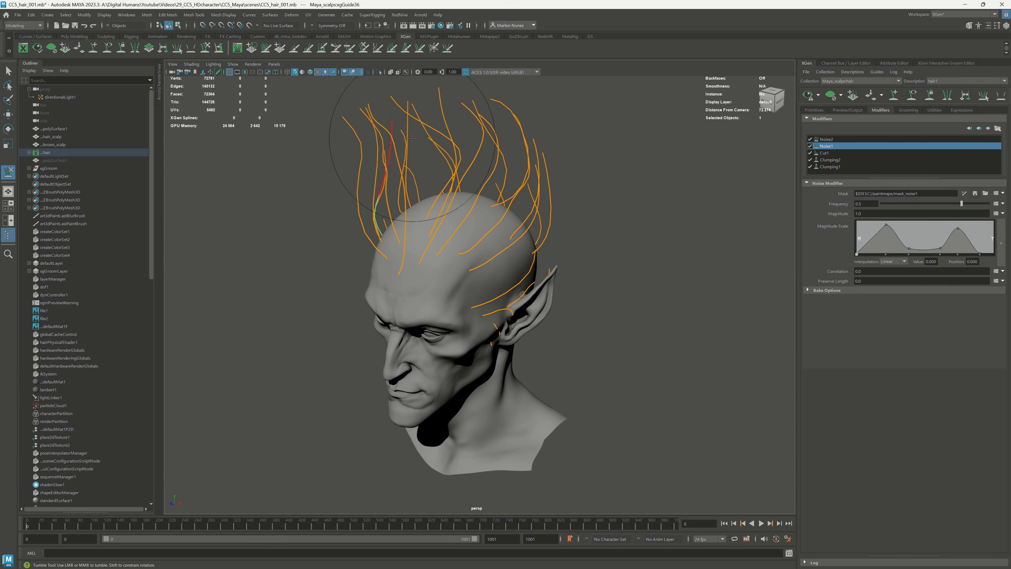
mouse_move(379, 133)
middle_mouse_down("alt")
mouse_move(413, 208)
mouse_move(420, 202)
middle_mouse_up("alt")
left_click_drag(418, 199, 415, 110)
left_click_drag(422, 160, 514, 132, "alt")
key("q")
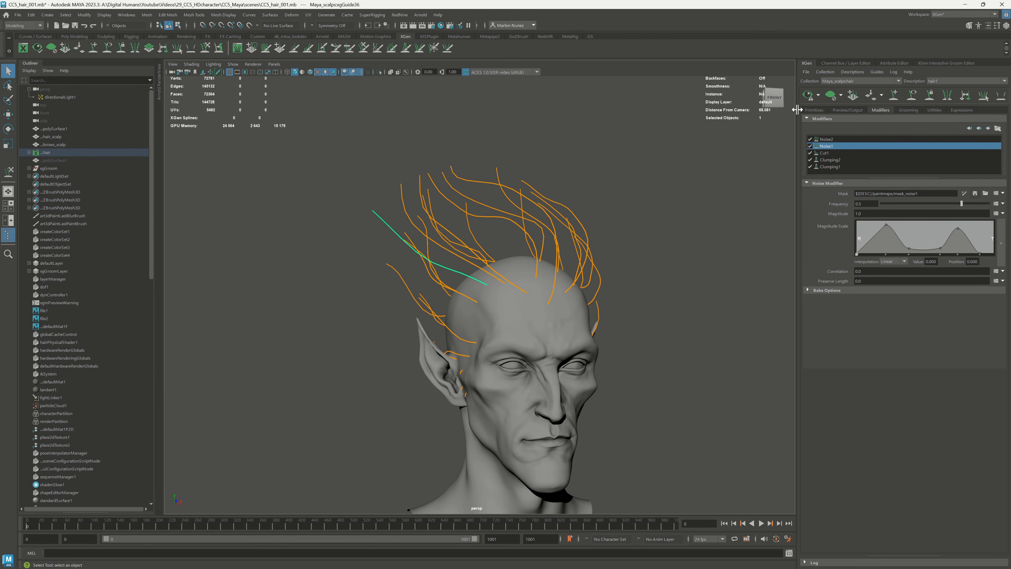
Step: Check the regenerated hair from the front with the guides hidden and shown
mouse_move(662, 263)
left_mouse_down("alt")
mouse_move(635, 277)
mouse_move(659, 271)
left_mouse_up("alt")
right_click_drag(659, 271, 637, 267, "alt")
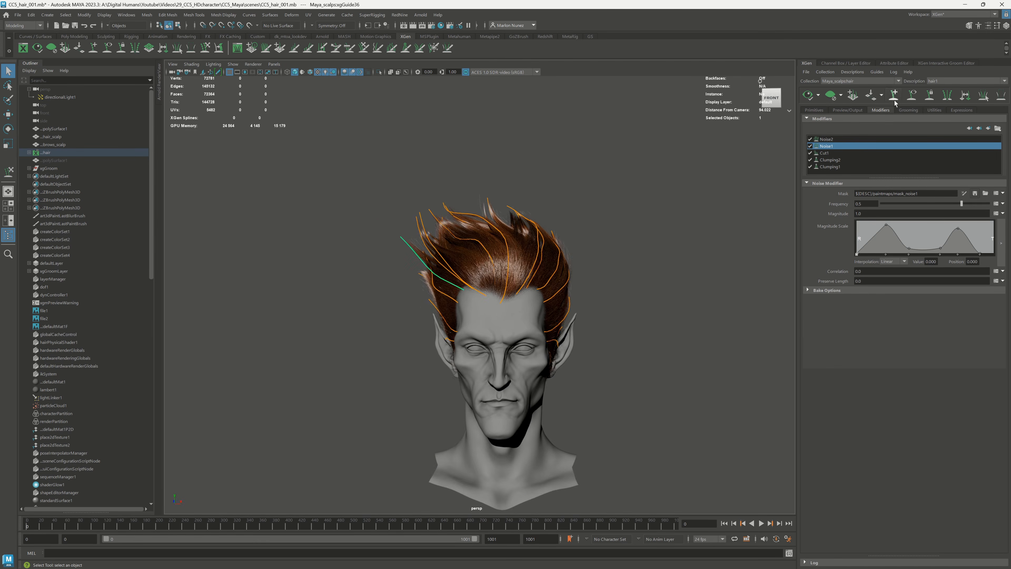
left_click(912, 96)
left_click_drag(657, 219, 669, 213, "alt")
left_click(912, 95)
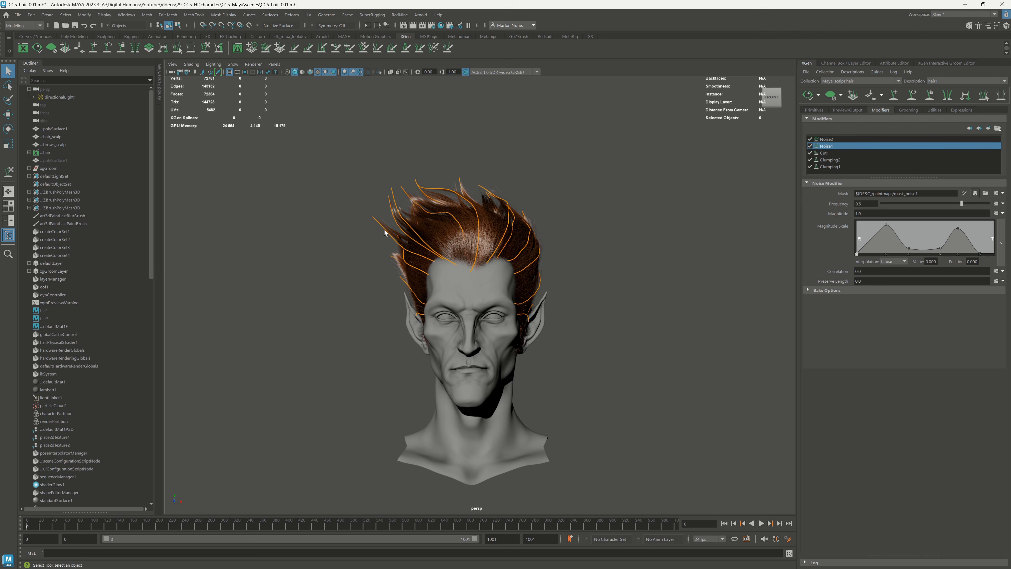
Step: Reselect the outward-pointing front hairline guide, sculpt its tip into a better position and deselect it
key("q")
left_click_drag(361, 249, 384, 248, "alt")
left_click(387, 227)
key("y")
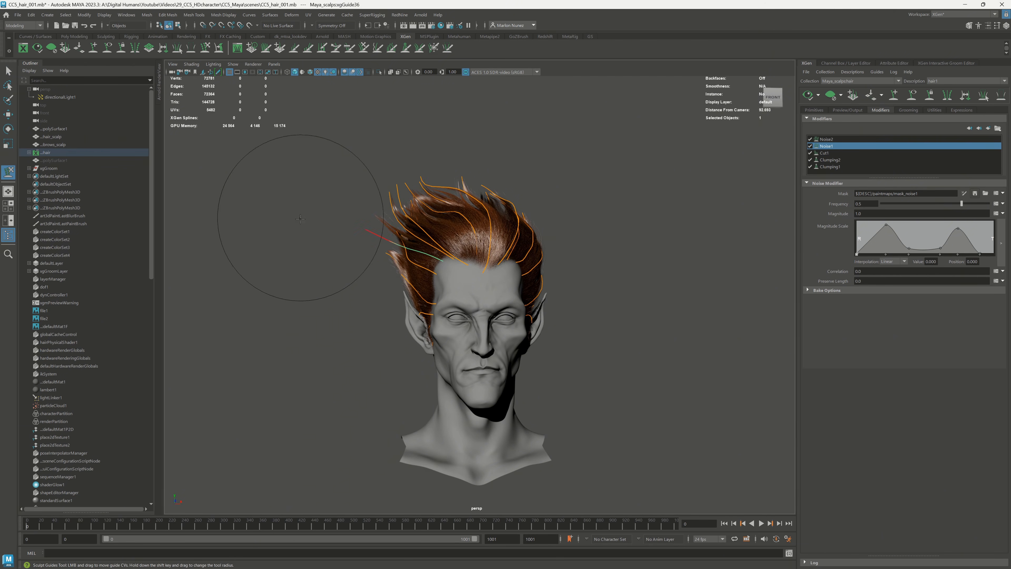
left_click_drag(302, 200, 325, 185)
left_click_drag(491, 217, 478, 223)
key("q")
left_click(675, 224)
mouse_move(675, 223)
left_mouse_down("alt")
mouse_move(738, 199)
mouse_move(703, 220)
mouse_move(687, 211)
left_mouse_up("alt")
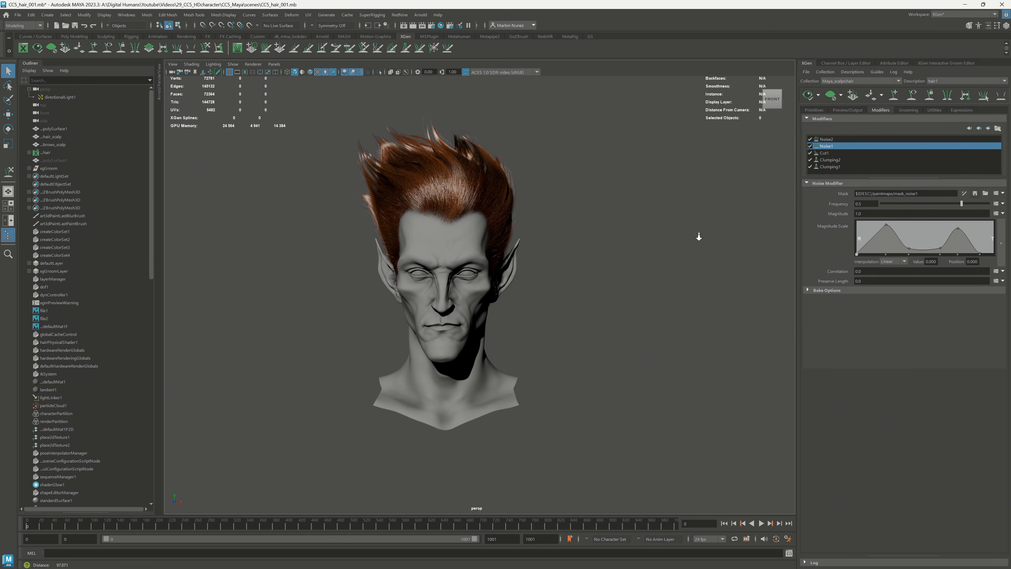
Step: Save the scene and turn the head to its side profile
right_click_drag(698, 235, 698, 255, "alt")
middle_click_drag(698, 256, 719, 272, "alt")
key("ctrl+s")
left_click_drag(665, 276, 717, 271, "alt")
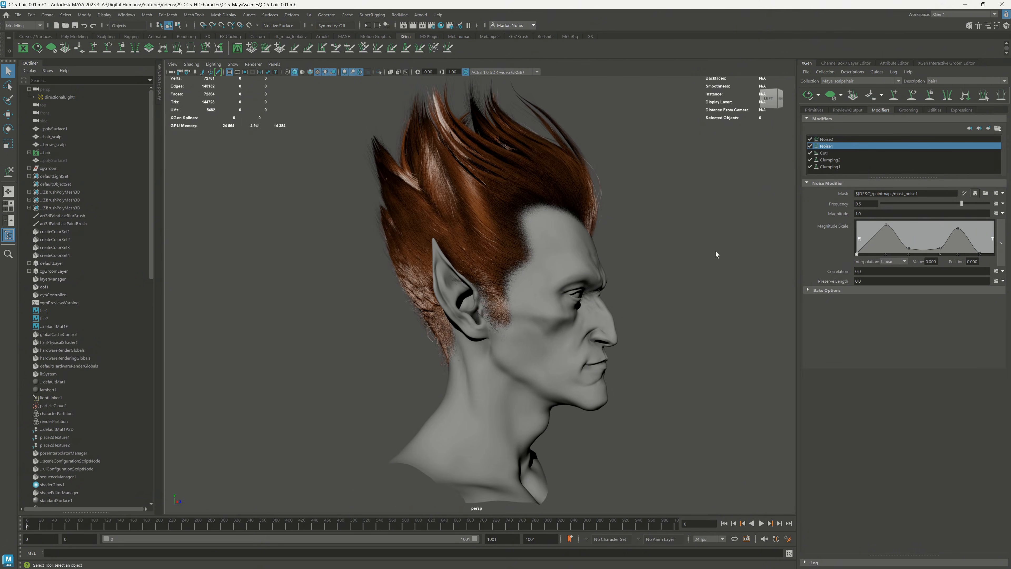
Step: Show the guides and adjust the foremost guide over the forehead in profile, then return to the front
middle_click_drag(716, 253, 683, 274, "alt")
left_click(912, 97)
left_click(833, 96)
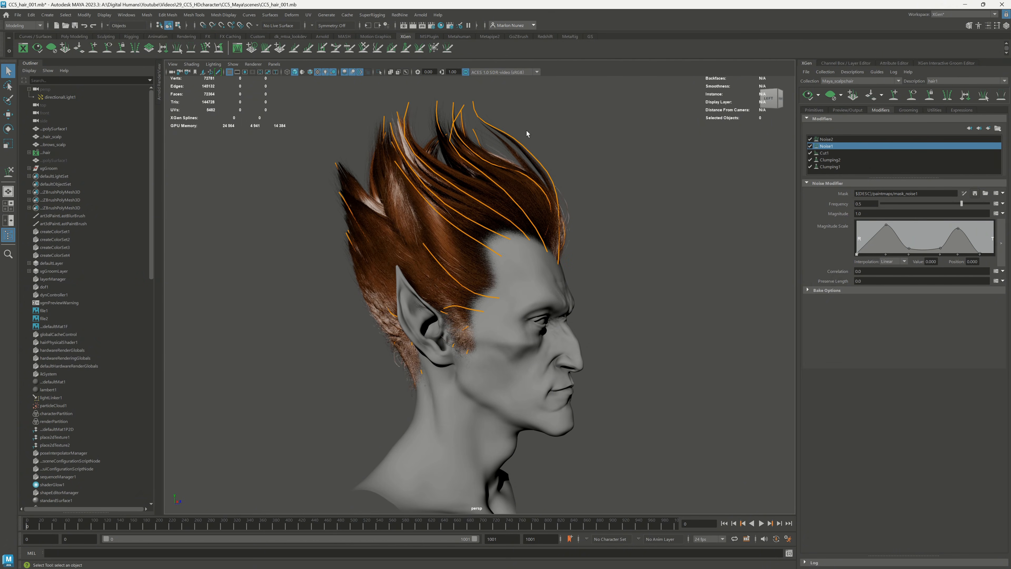
key("q")
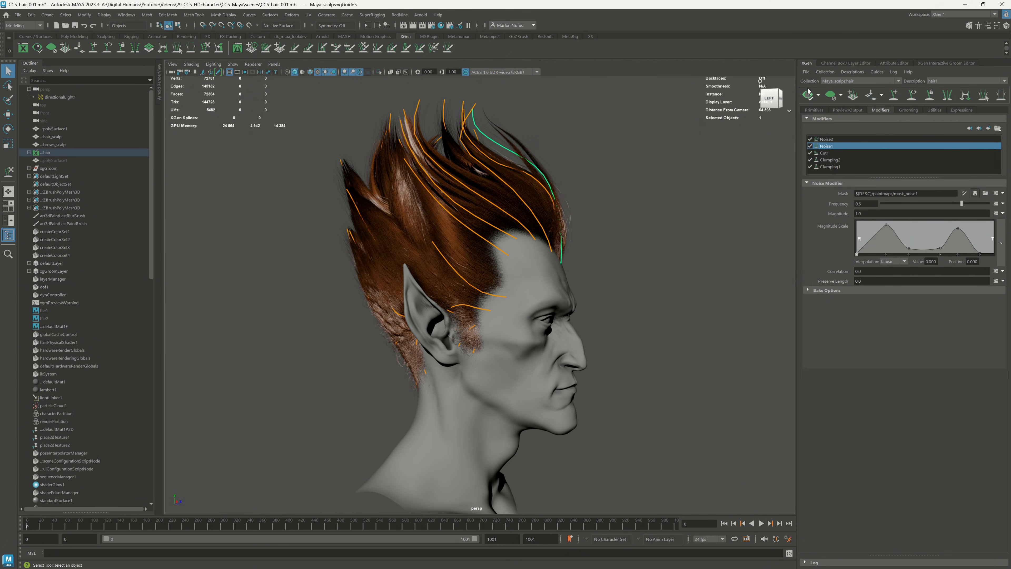
left_click(673, 197)
left_click_drag(672, 196, 613, 241, "alt")
Step: Select the brow scalp mesh and start creating a new XGen description on it
left_click(497, 279)
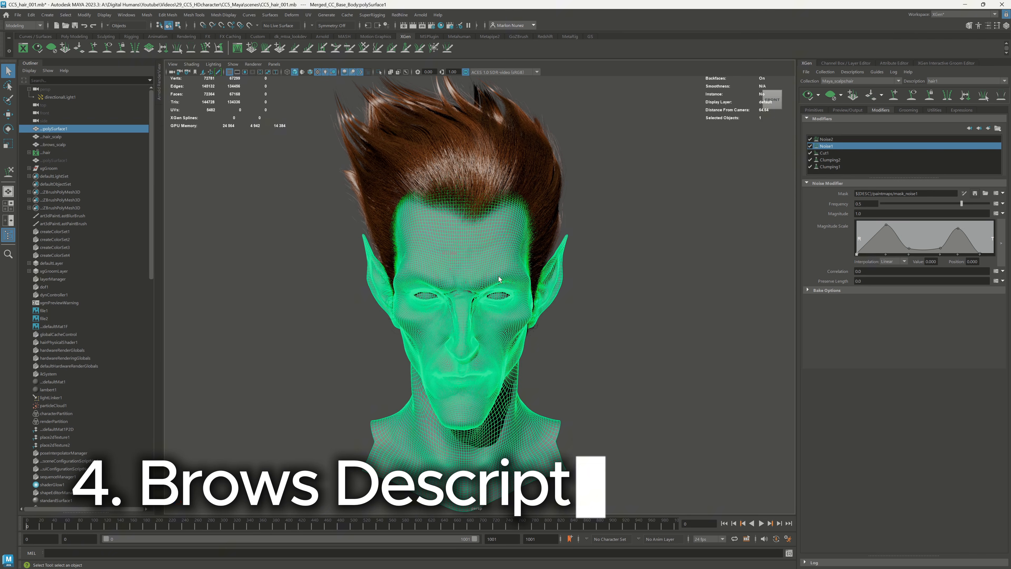
left_click(62, 145)
right_click_drag(697, 292, 703, 348, "alt")
left_click_drag(703, 348, 689, 303, "alt")
right_click_drag(689, 303, 674, 293, "alt")
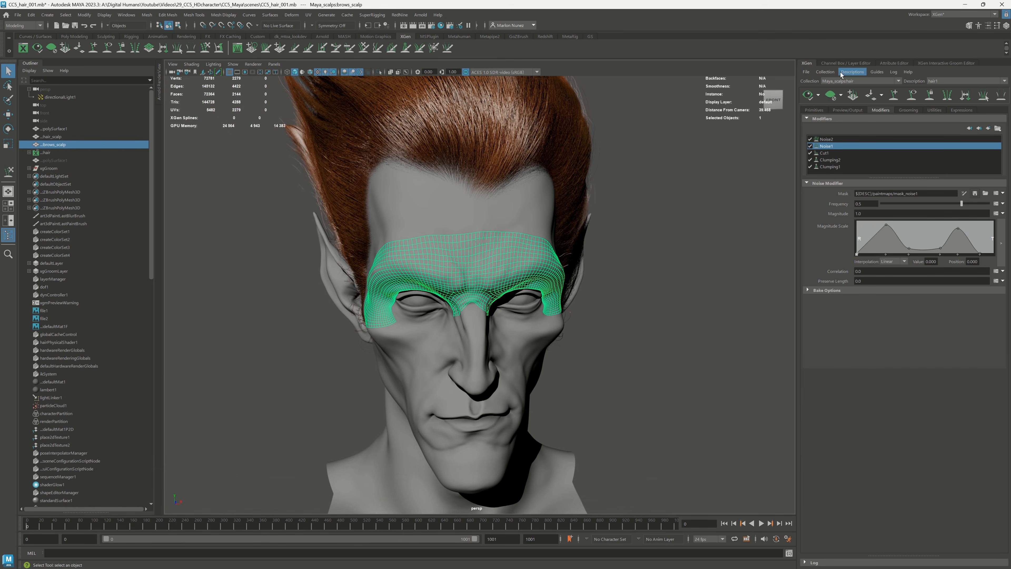
left_click(846, 73)
left_click(865, 80)
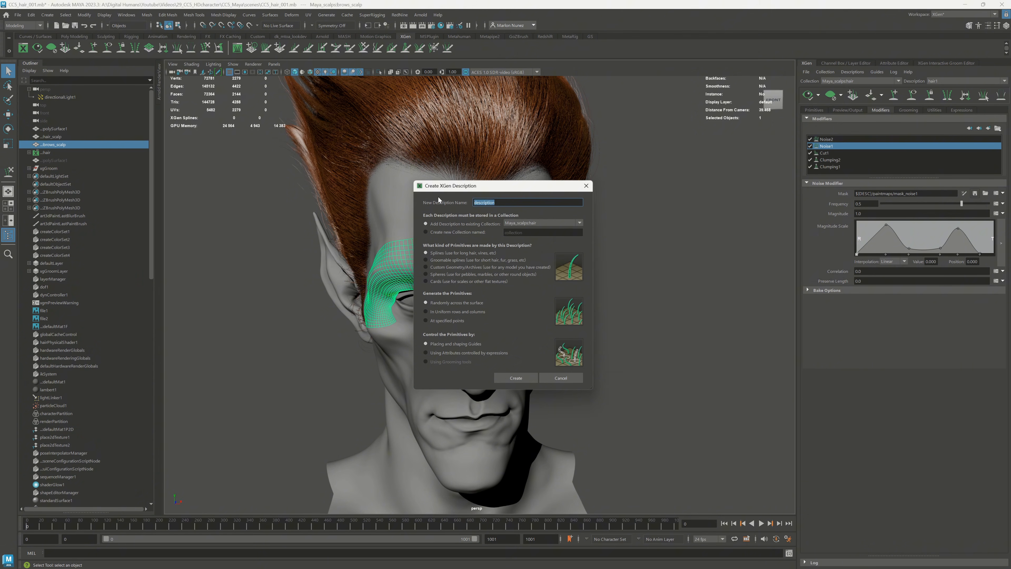
Step: Create a description named brows in a new collection named brows, using randomly scattered splines controlled by guides
type("brows")
left_click(442, 231)
type("brow")
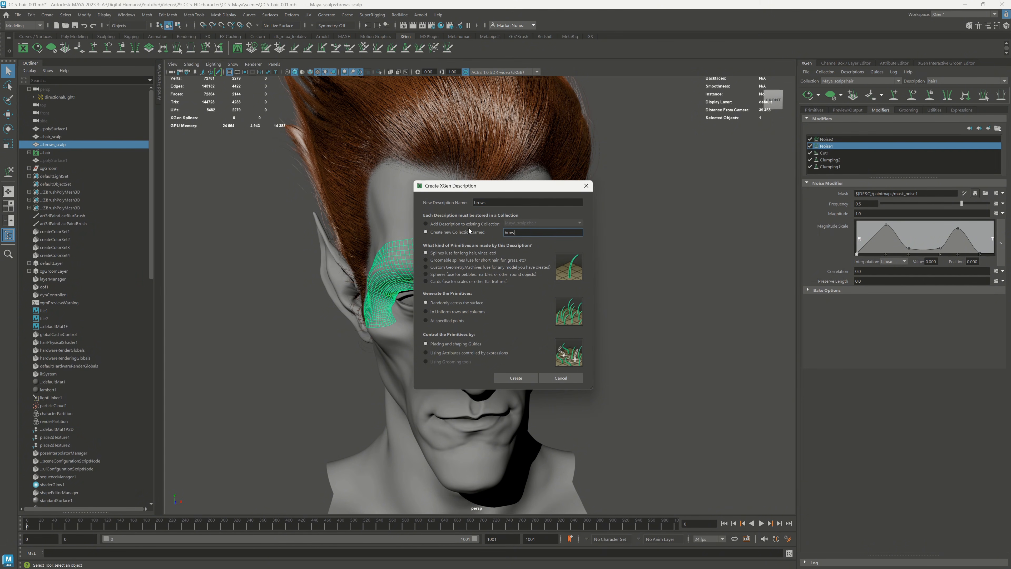
left_click(475, 220)
left_click(537, 225)
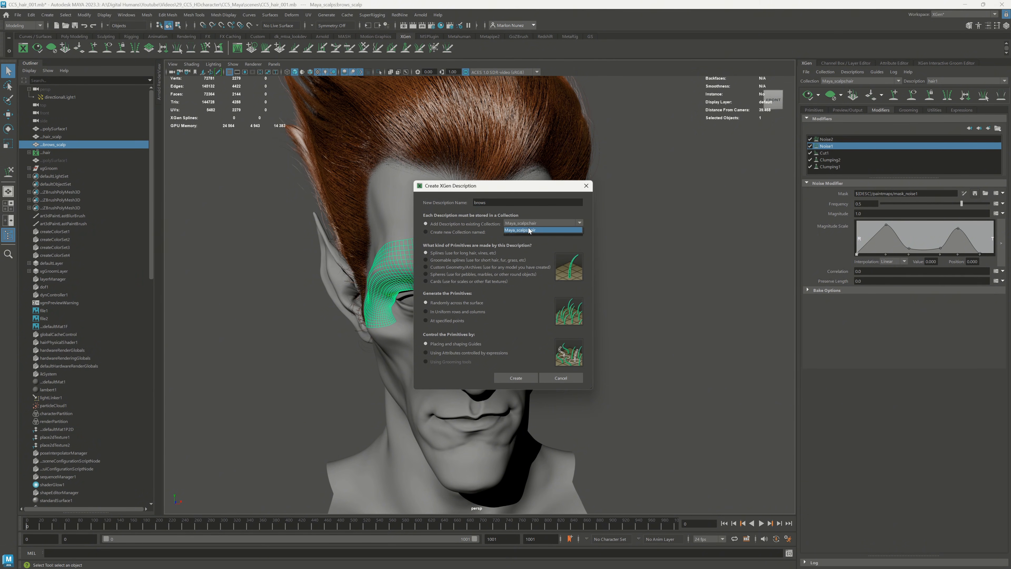
left_click(531, 230)
left_click(525, 232)
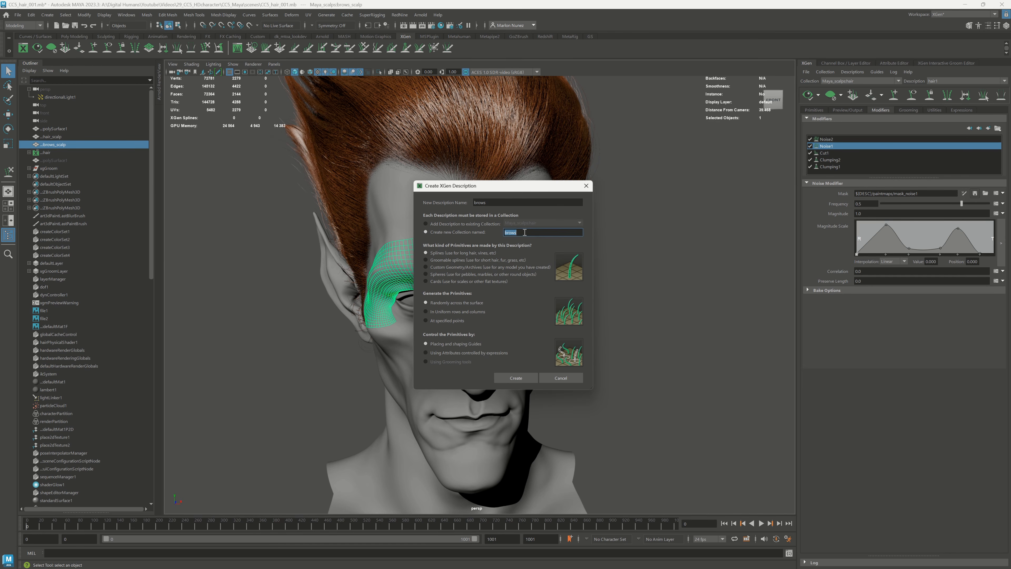
left_click(516, 378)
Step: Place the first guides along the character's left eyebrow, from the inner end to the tail
left_click(895, 95)
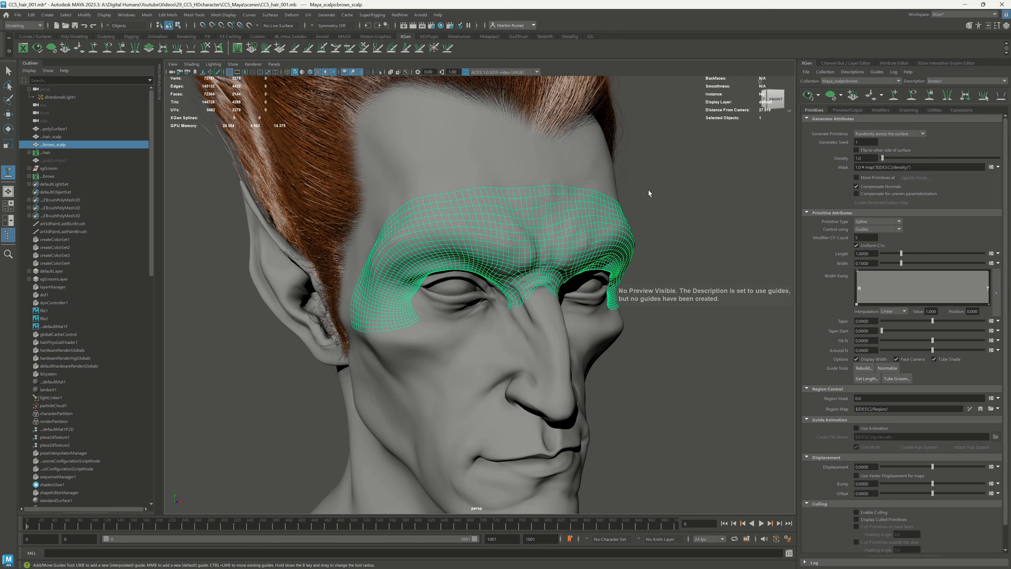
left_click_drag(650, 192, 569, 219, "alt")
left_click(494, 258)
left_click(529, 240)
left_click(542, 229)
Step: Activate the Sculpt Guides tool on the selected brow guide and turn on Lock Length
key("q")
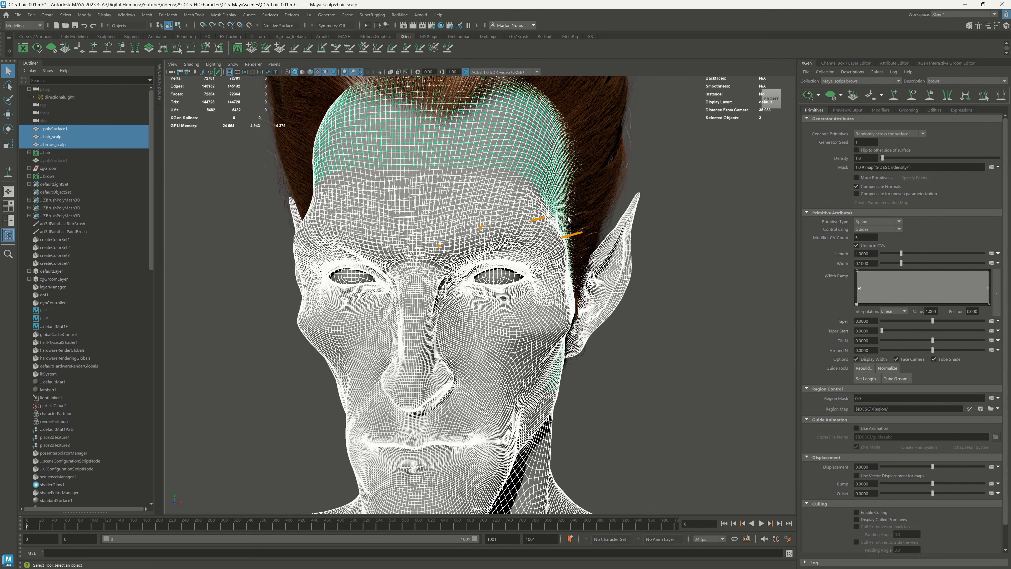
left_click(205, 48)
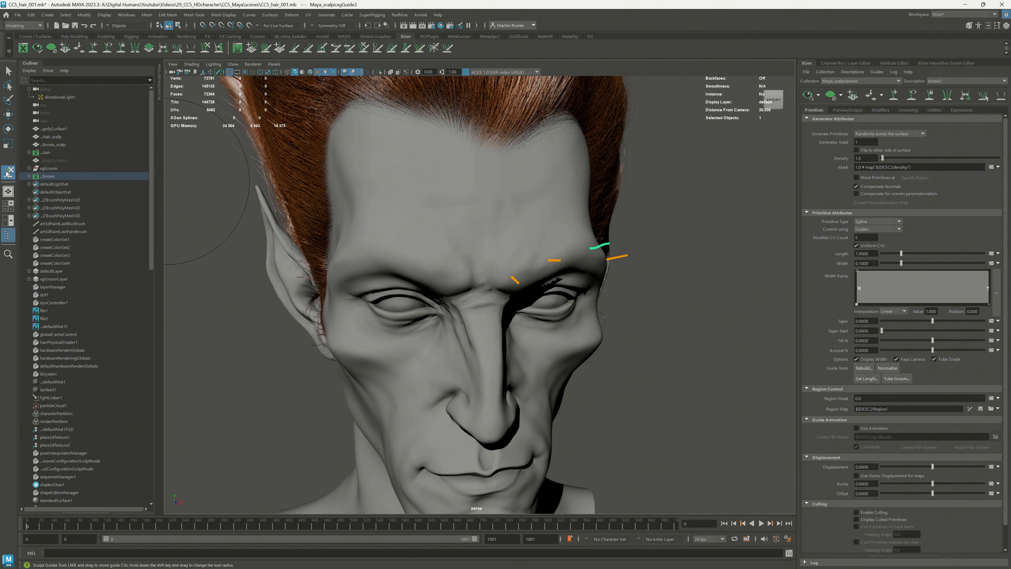
double_click(7, 172)
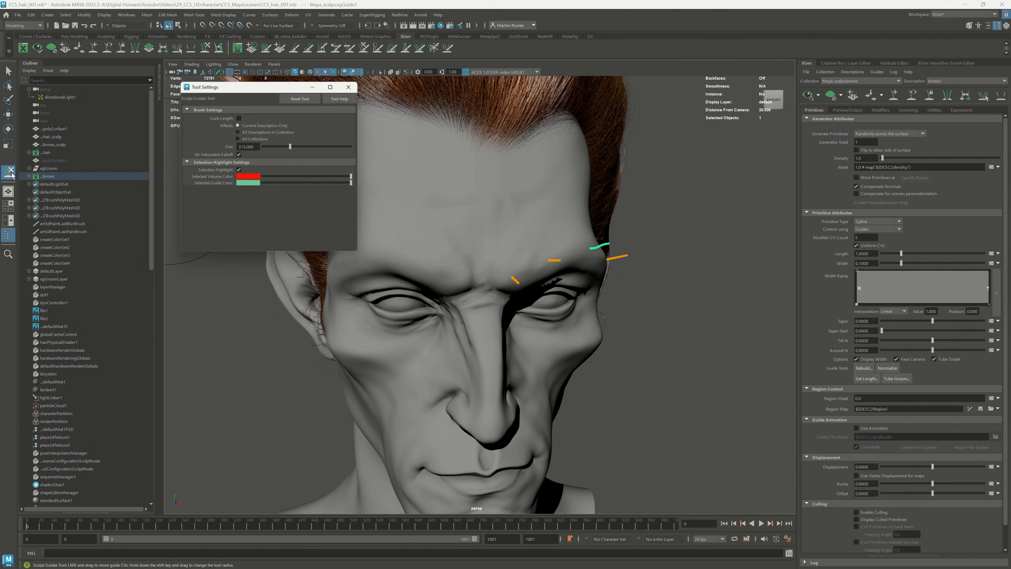
mouse_move(651, 181)
left_mouse_down("alt")
mouse_move(541, 179)
mouse_move(720, 203)
mouse_move(649, 166)
left_mouse_up("alt")
left_click_drag(656, 250, 434, 255, "alt")
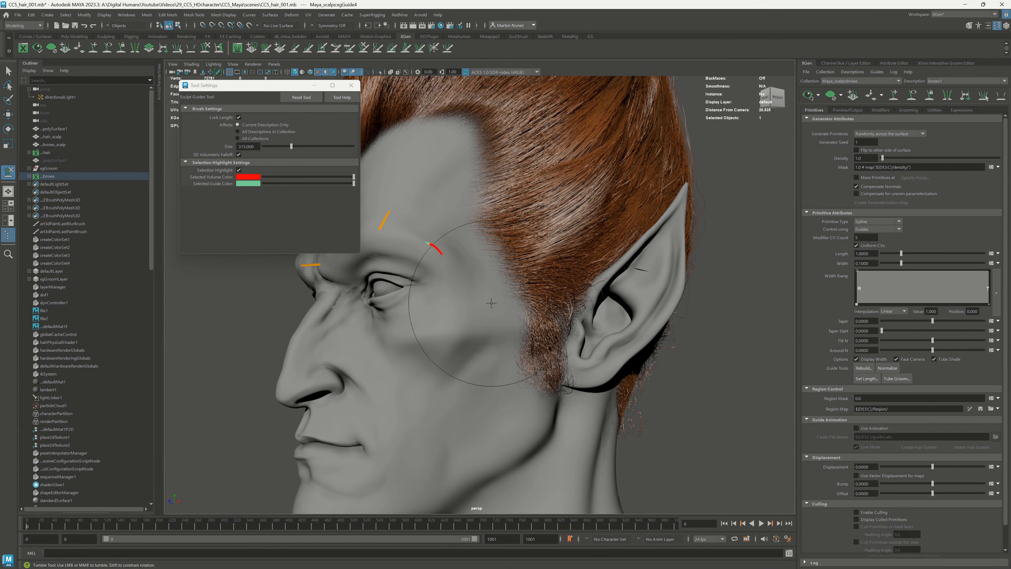
Step: Sculpt the outermost guide along the brow tail with a brush size of 181 and adjust its guide length
mouse_move(470, 227)
left_mouse_down("alt")
mouse_move(481, 344)
mouse_move(495, 259)
mouse_move(537, 222)
mouse_move(528, 280)
left_mouse_up("alt")
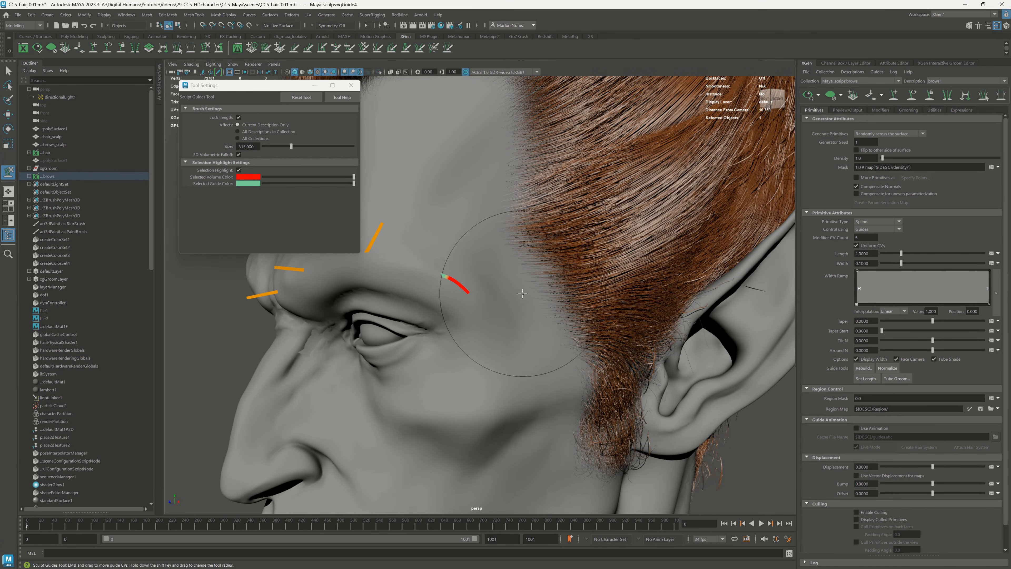
middle_click_drag(521, 292, 496, 306, "alt")
left_click_drag(496, 310, 485, 341, "shift")
left_click(864, 381)
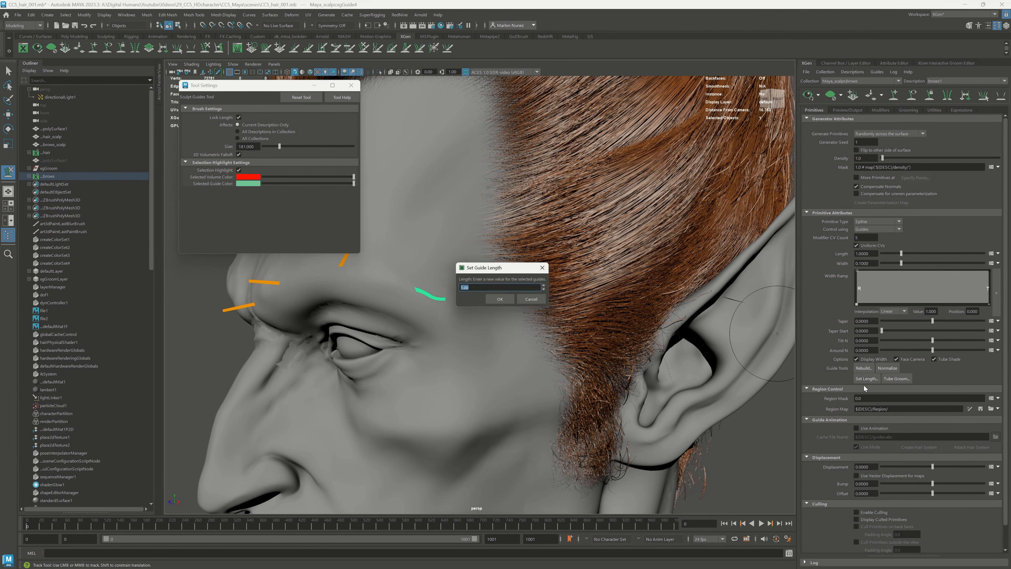
key("q")
Step: Select the innermost brow guide and sculpt it upward along the inner end of the brow
left_click_drag(305, 270, 359, 314, "alt")
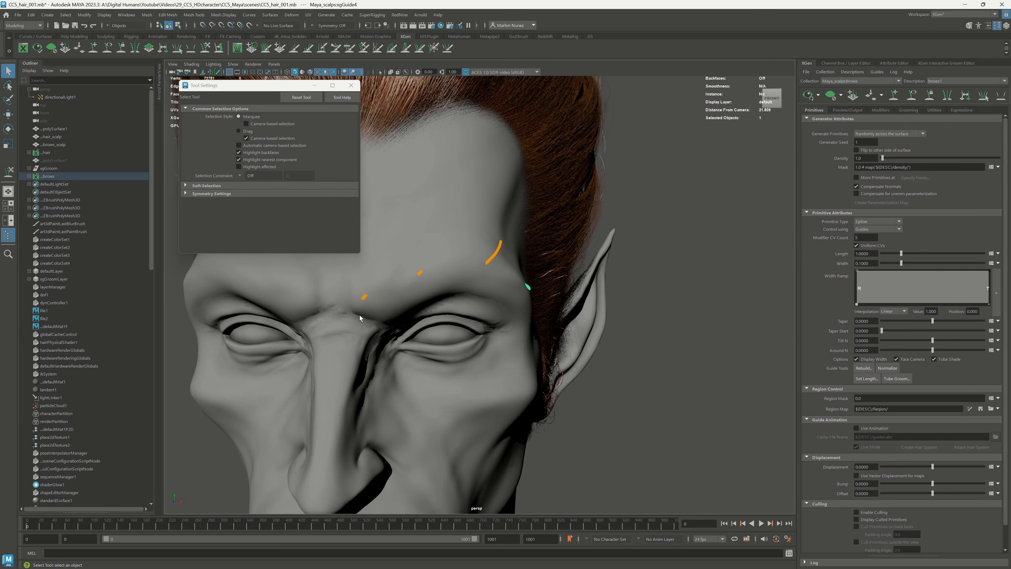
left_click(362, 299)
mouse_move(446, 294)
left_mouse_down("alt")
mouse_move(486, 290)
mouse_move(410, 303)
left_mouse_up("alt")
key("y")
left_click_drag(322, 307, 302, 280)
mouse_move(381, 244)
left_mouse_down("alt")
mouse_move(445, 257)
mouse_move(437, 254)
mouse_move(489, 229)
left_mouse_up("alt")
Step: Select the second brow guide from the nose and sculpt it so it sweeps outward along the brow
key("q")
mouse_move(558, 219)
left_mouse_down("alt")
mouse_move(468, 238)
mouse_move(434, 198)
mouse_move(491, 214)
left_mouse_up("alt")
left_click(464, 250)
key("y")
mouse_move(502, 249)
left_mouse_down("alt")
mouse_move(499, 374)
mouse_move(553, 386)
mouse_move(508, 375)
left_mouse_up("alt")
left_click_drag(693, 266, 613, 243, "alt")
key("q")
Step: Add a guide at the lower inner corner of the brow and sculpt it upward
left_click(894, 95)
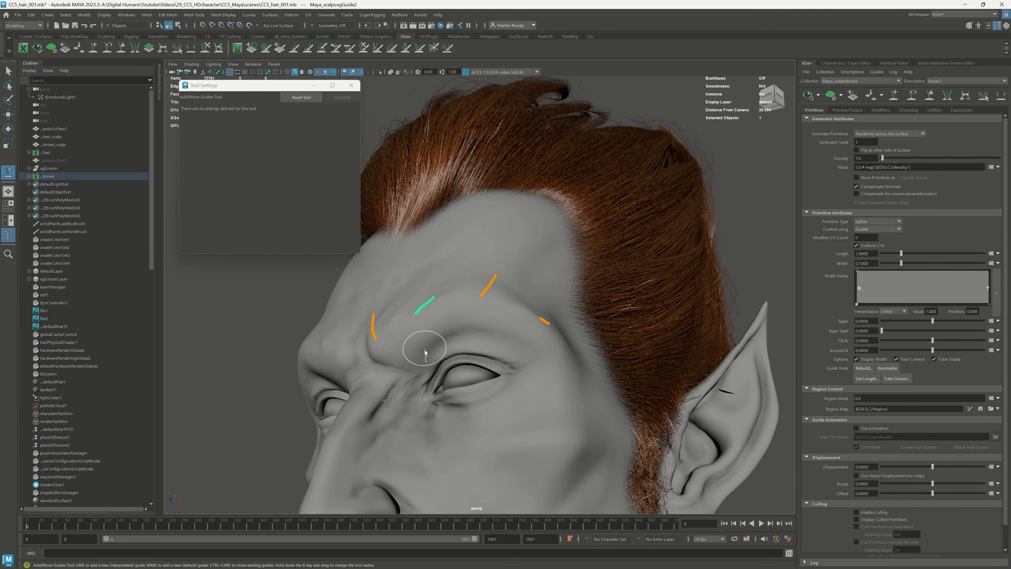
left_click(392, 345)
left_click_drag(472, 315, 426, 309, "alt")
key("y")
left_click_drag(378, 358, 403, 321)
mouse_move(490, 264)
left_mouse_down("alt")
mouse_move(525, 252)
mouse_move(493, 265)
left_mouse_up("alt")
Step: Add a guide along the lower edge of the middle brow and sculpt it outward
left_click(893, 96)
left_click(501, 367)
key("y")
mouse_move(514, 324)
left_mouse_down("alt")
mouse_move(501, 325)
mouse_move(530, 360)
mouse_move(602, 350)
left_mouse_up("alt")
key("q")
left_click(534, 366)
Step: Add another lower-edge guide beneath the brow arch and sculpt it to follow the brow direction
left_click(897, 98)
left_click(503, 366)
key("y")
left_click_drag(512, 346, 559, 347, "alt")
left_click_drag(624, 311, 574, 319, "alt")
key("q")
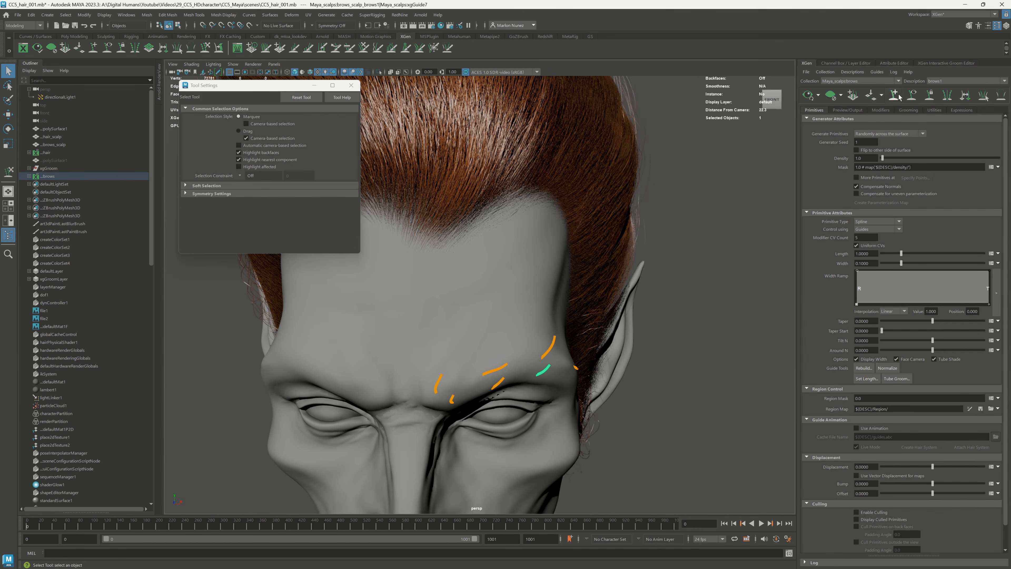
Step: Add a guide on the upper edge of the inner brow and sculpt it outward
left_click(896, 96)
left_click(466, 357)
key("y")
mouse_move(507, 322)
left_mouse_down()
mouse_move(505, 351)
mouse_move(556, 320)
mouse_move(484, 339)
mouse_move(474, 433)
mouse_move(548, 383)
mouse_move(605, 316)
left_mouse_up()
key("q")
Step: Add and sculpt guides along the upper edge of the outer brow and save an incremental version of the scene
left_click(897, 96)
left_click(522, 333)
key("y")
key("y")
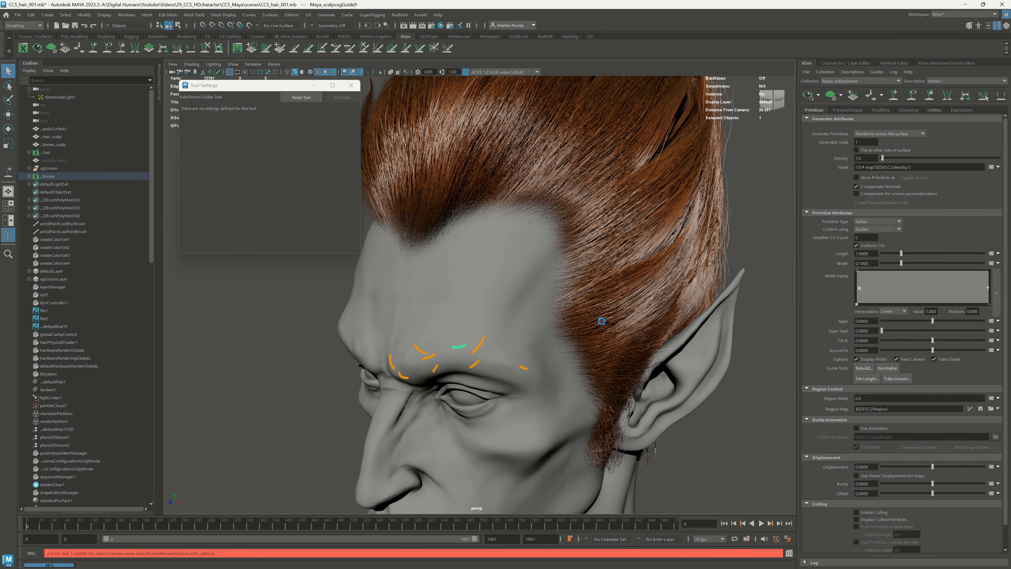
key("y")
left_click_drag(539, 337, 596, 332, "alt")
key("ctrl+alt+s")
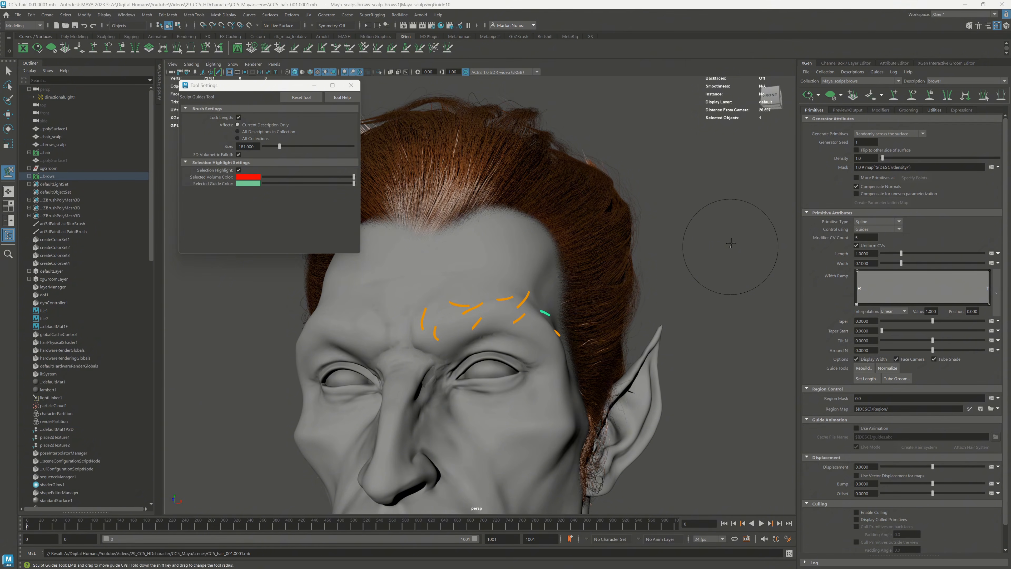
Step: Add a guide beyond the brow's tail and sculpt it down toward the temple
left_click_drag(714, 242, 860, 131, "alt")
key("q")
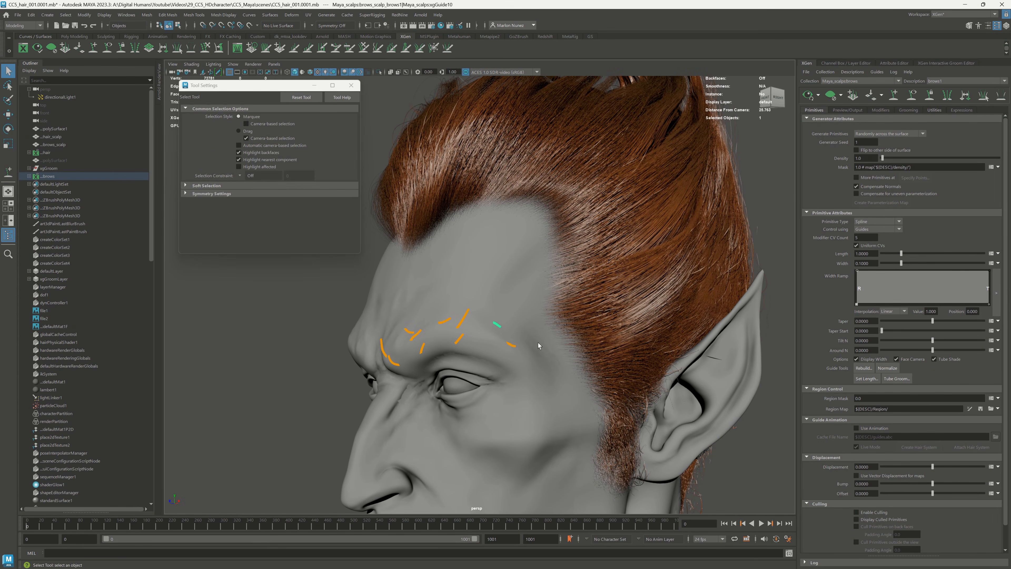
left_click(894, 96)
left_click_drag(538, 349, 590, 357, "alt")
key("q")
left_click(589, 356)
left_click(894, 99)
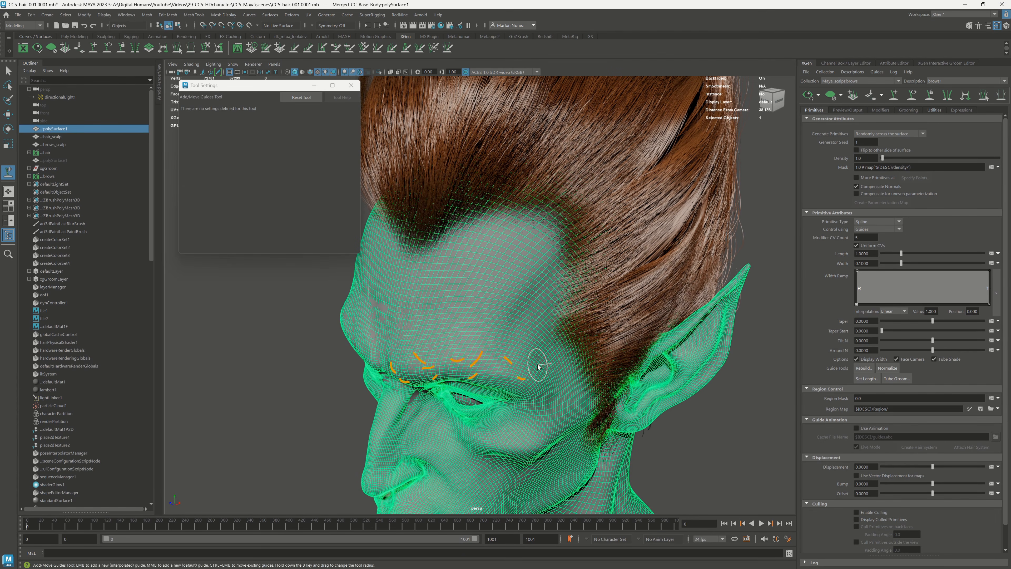
left_click(540, 364)
key("g")
left_click_drag(578, 391, 606, 324, "alt")
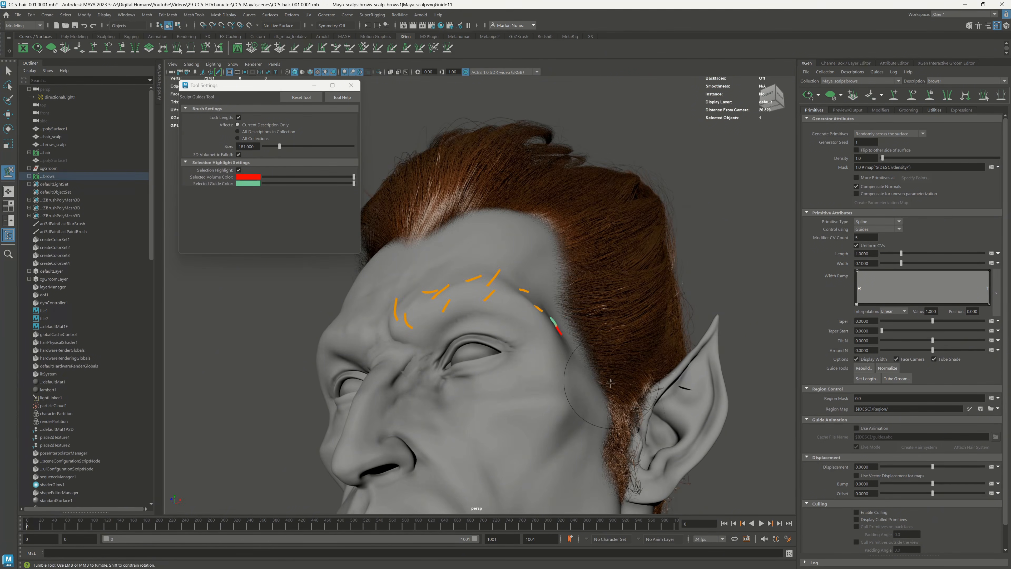
Step: Try a length of 0.1 for the new tail guide and set it to 0.2
left_click_drag(611, 383, 528, 394, "alt")
left_click(872, 381)
type("0.1")
key("Return")
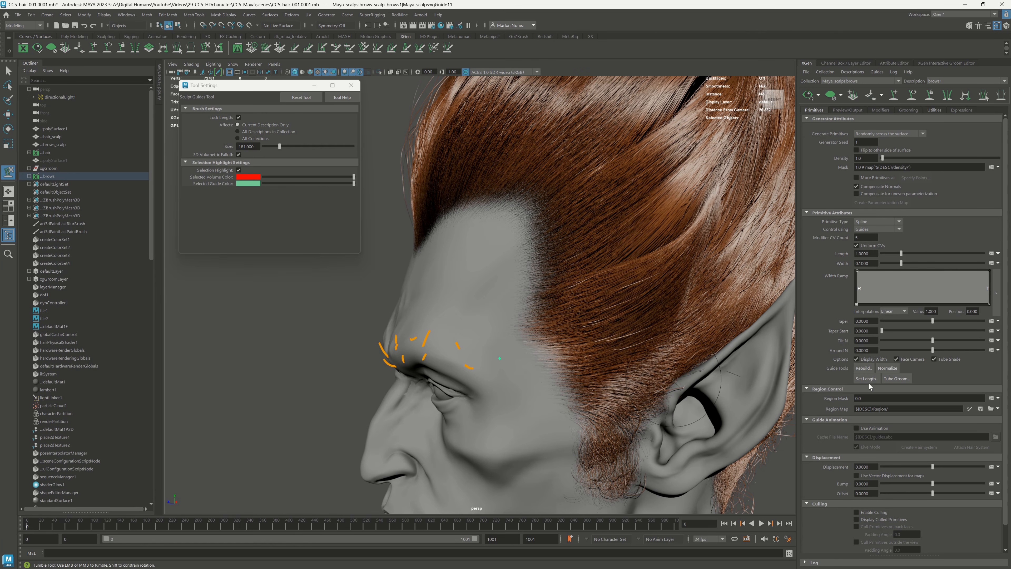
left_click(866, 379)
type("0.2")
key("Return")
Step: Add one more short guide at the very end of the brow tail and align it with the brow
left_click_drag(521, 341, 515, 436, "alt")
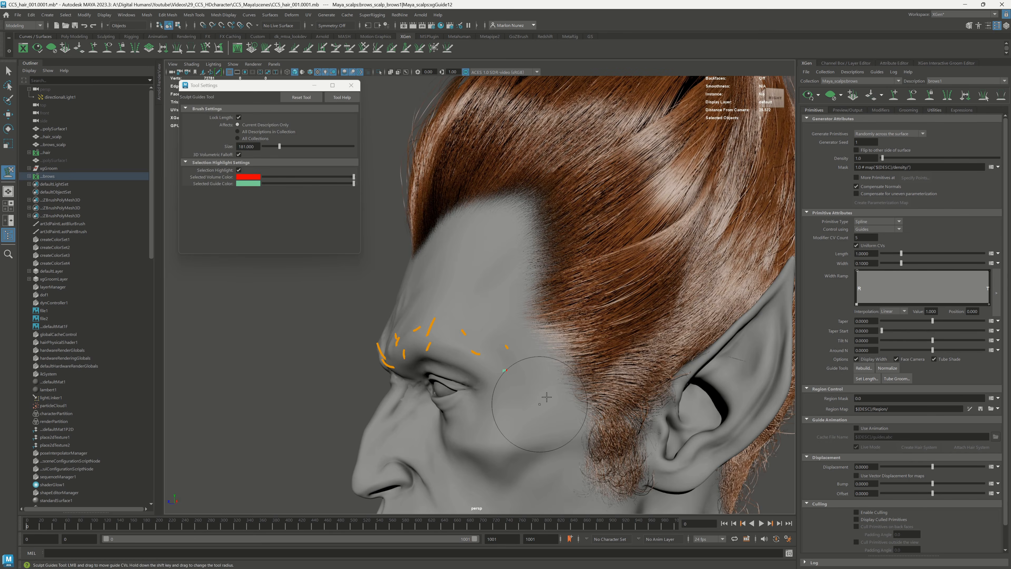
scroll(547, 397, "down", 2)
mouse_move(548, 393)
left_mouse_down("alt")
mouse_move(579, 408)
mouse_move(574, 305)
mouse_move(591, 288)
left_mouse_up("alt")
scroll(474, 293, "up", 2)
key("q")
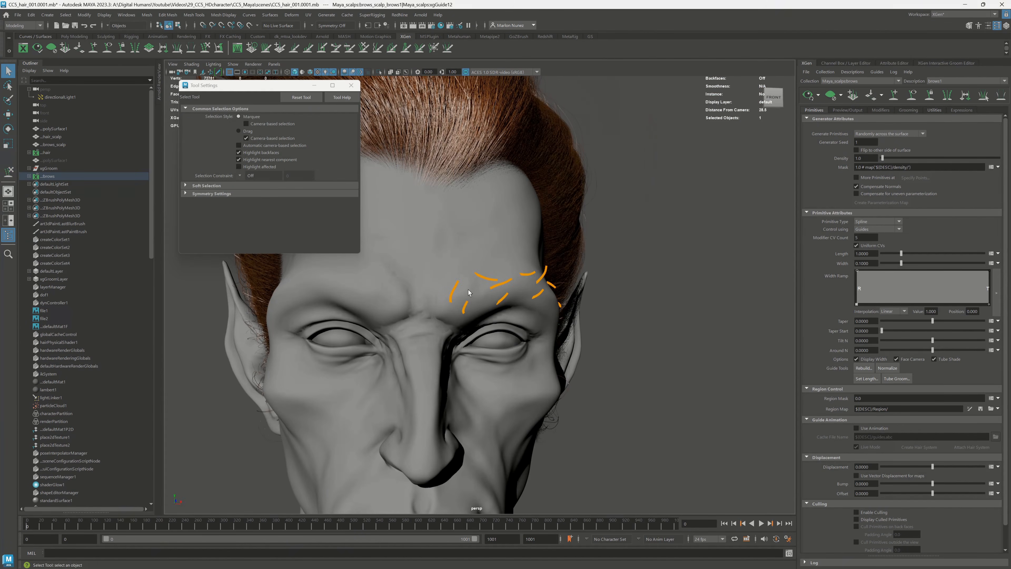
Step: Turn off Lock Length and pull the tip of the brow arch guide further up the forehead
left_click_drag(468, 293, 634, 266, "alt")
left_click(544, 281)
key("y")
left_click(239, 118)
mouse_move(542, 238)
left_mouse_down("alt")
mouse_move(569, 263)
mouse_move(557, 223)
left_mouse_up("alt")
left_click(239, 117)
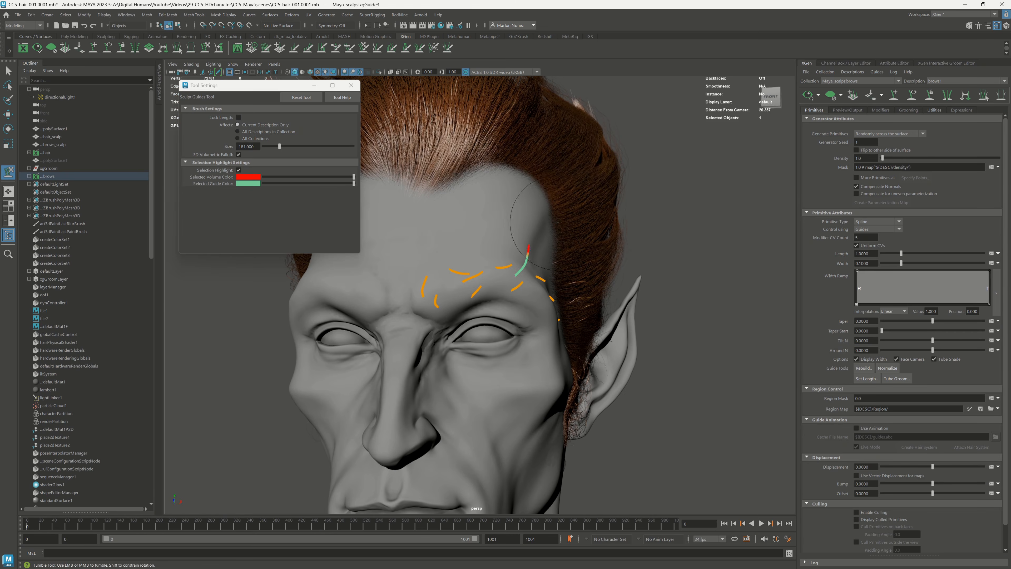
left_click_drag(617, 213, 541, 282, "alt")
scroll(572, 244, "up", 3)
key("q")
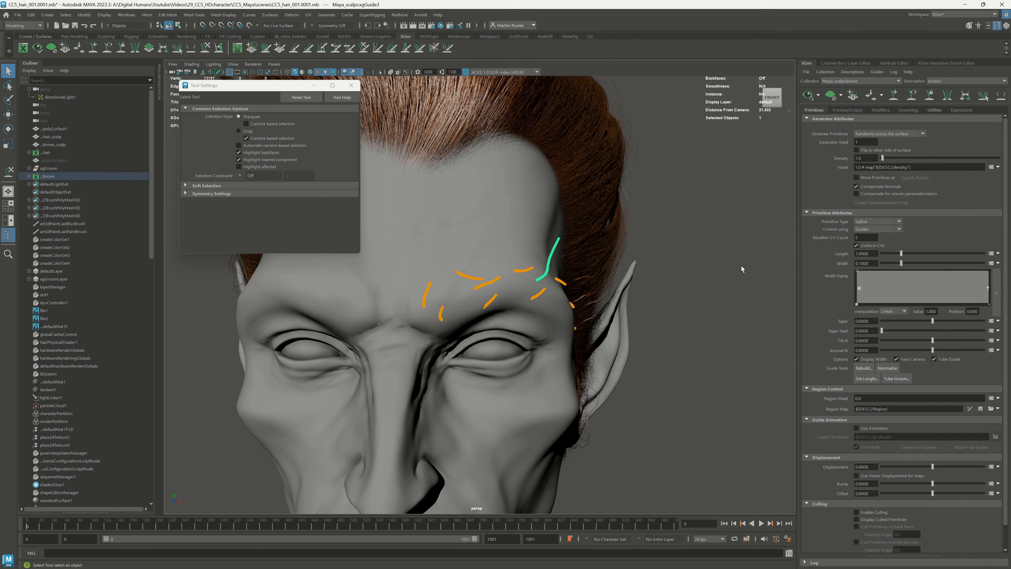
Step: Create a paint map named mask_brows for the description's density mask
left_click_drag(741, 265, 765, 266, "alt")
scroll(765, 265, "down", 3)
left_click(998, 167)
left_click(981, 178)
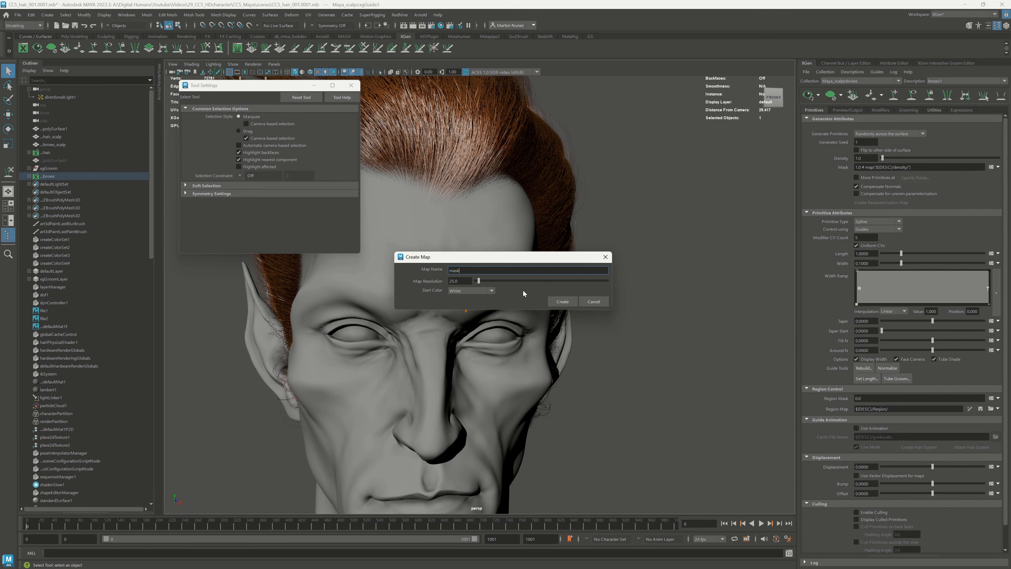
left_click(562, 301)
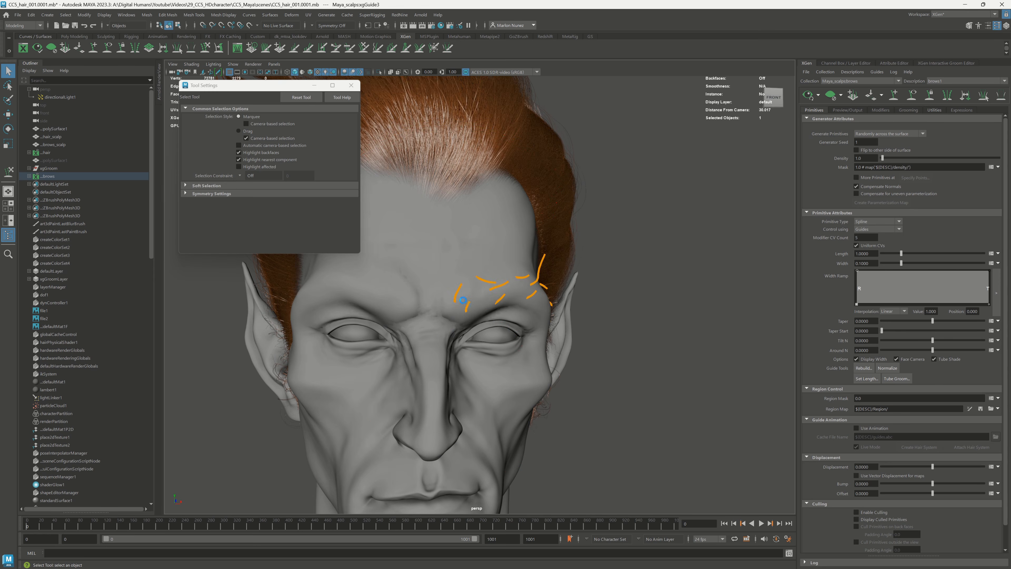
left_click_drag(481, 295, 462, 303, "alt")
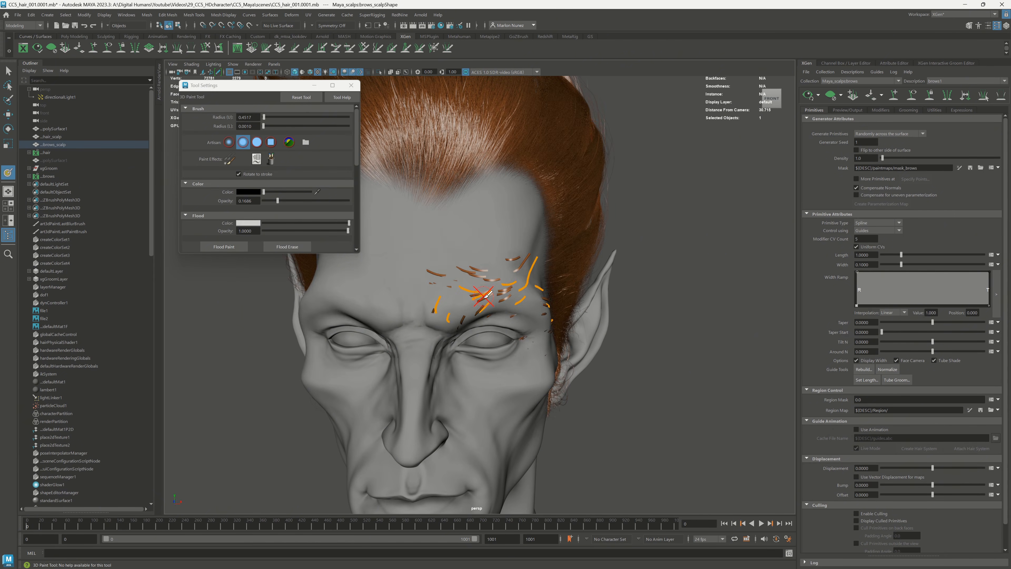
Step: Open the brow mask for painting with a near-white brush colour and an opacity of 1
key("q")
left_click(960, 168)
left_click_drag(264, 192, 312, 192)
left_click_drag(278, 201, 370, 204)
Step: Isolate the brow mesh and paint both eyebrow shapes in white on the mask with a small brush
mouse_move(509, 314)
left_mouse_down("alt")
mouse_move(505, 300)
mouse_move(478, 291)
mouse_move(531, 285)
left_mouse_up("alt")
scroll(494, 296, "up", 3)
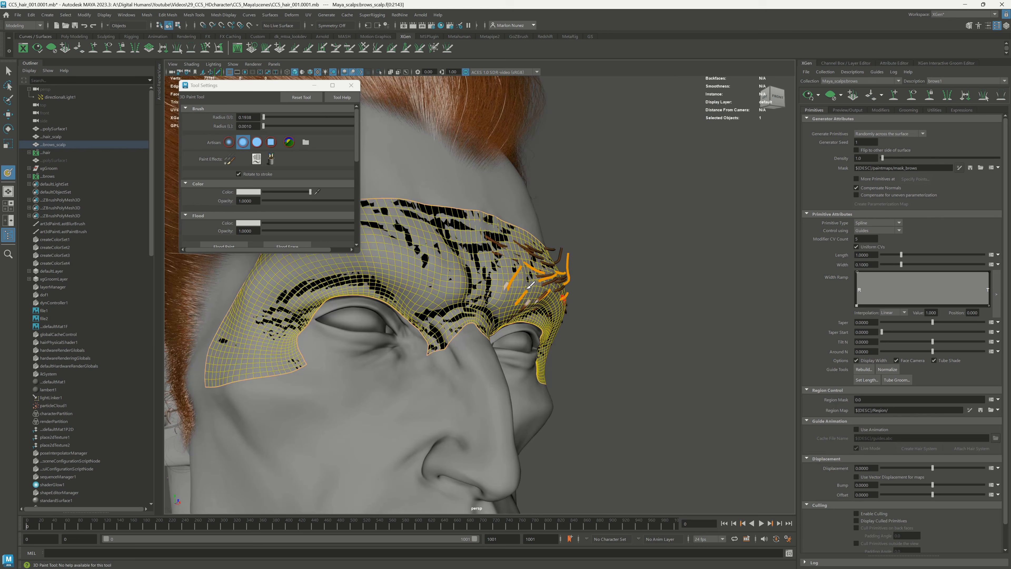
left_click_drag(447, 275, 501, 310, "alt")
left_click_drag(348, 310, 441, 303, "alt")
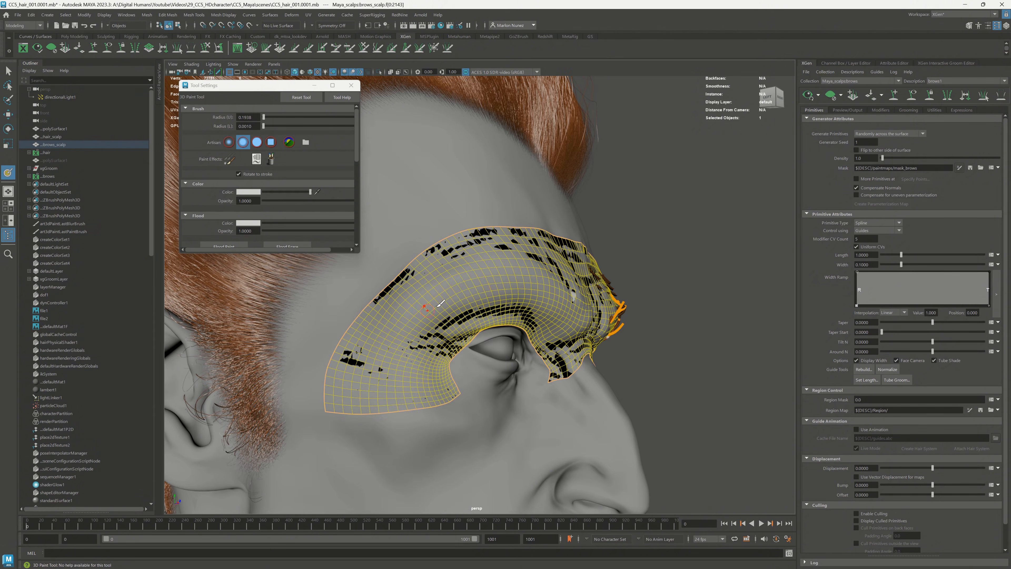
left_click_drag(494, 271, 476, 287, "alt")
key("ctrl+1")
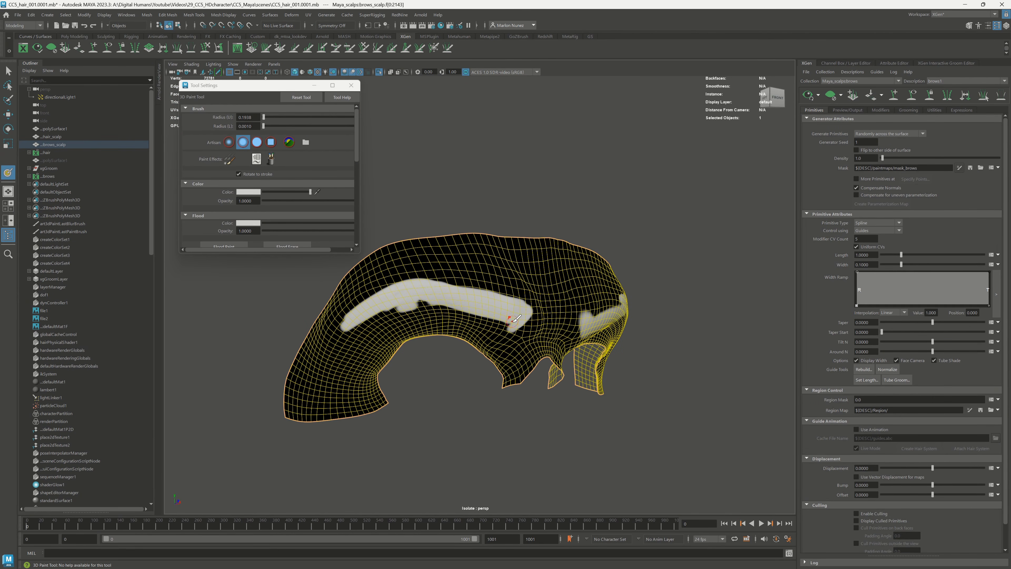
mouse_move(478, 302)
left_mouse_down("alt")
mouse_move(516, 299)
mouse_move(526, 330)
mouse_move(534, 325)
mouse_move(462, 302)
left_mouse_up("alt")
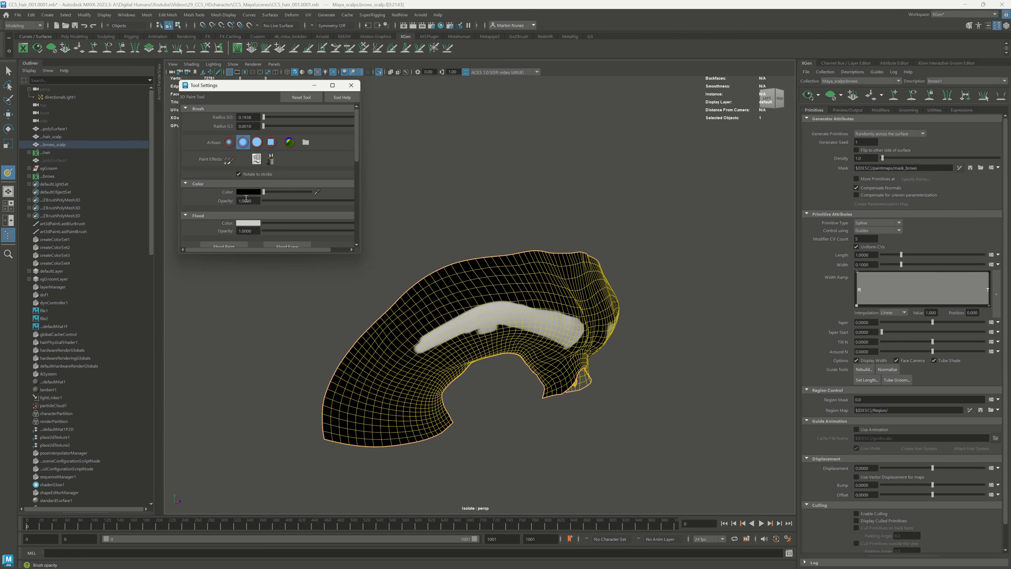
Step: Refine and soften the edges and tails of the painted brow mask using black, and leave the paint tool
mouse_move(425, 354)
left_mouse_down("alt")
mouse_move(569, 325)
mouse_move(521, 322)
left_mouse_up("alt")
mouse_move(550, 334)
left_mouse_down("shift")
mouse_move(480, 316)
mouse_move(441, 324)
left_mouse_up("shift")
left_click_drag(527, 329, 548, 311)
mouse_move(538, 297)
left_mouse_down("shift")
mouse_move(528, 282)
mouse_move(387, 310)
left_mouse_up("shift")
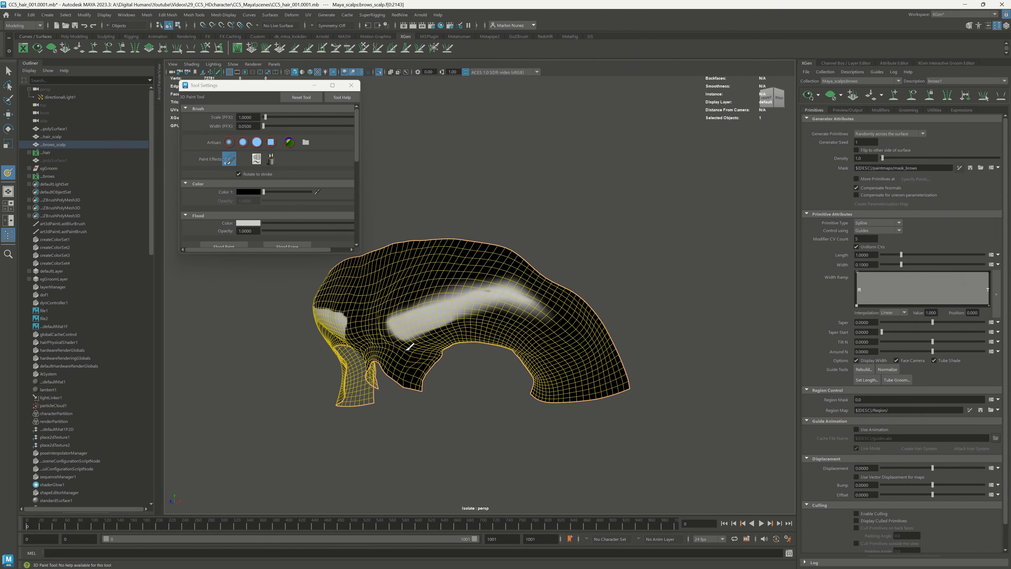
left_click_drag(406, 351, 454, 327, "shift")
mouse_move(440, 335)
left_mouse_down("alt")
mouse_move(528, 335)
mouse_move(459, 275)
mouse_move(340, 304)
mouse_move(504, 317)
mouse_move(426, 299)
left_mouse_up("alt")
key("q")
left_click(643, 278)
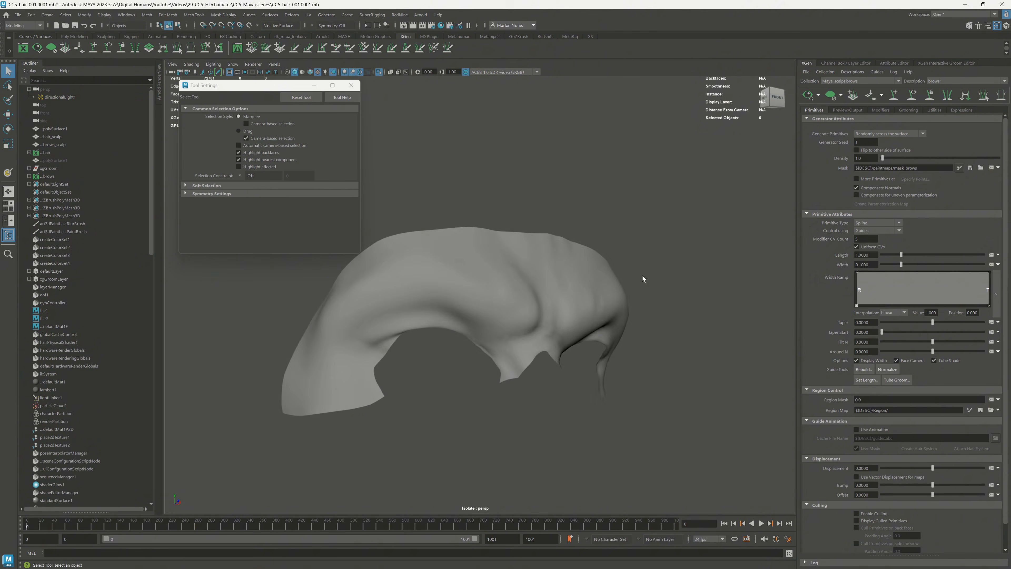
Step: Bring the whole head back out of isolation and save the painted brow density mask
mouse_move(643, 278)
left_mouse_down("alt")
mouse_move(611, 277)
mouse_move(649, 285)
left_mouse_up("alt")
left_click(379, 72)
left_click(970, 168)
Step: Add a guide in the middle of the character's left eyebrow and sculpt it along the hair flow
left_click(607, 291)
left_click_drag(702, 208, 526, 334)
left_click_drag(698, 278, 673, 275, "alt")
left_click(894, 95)
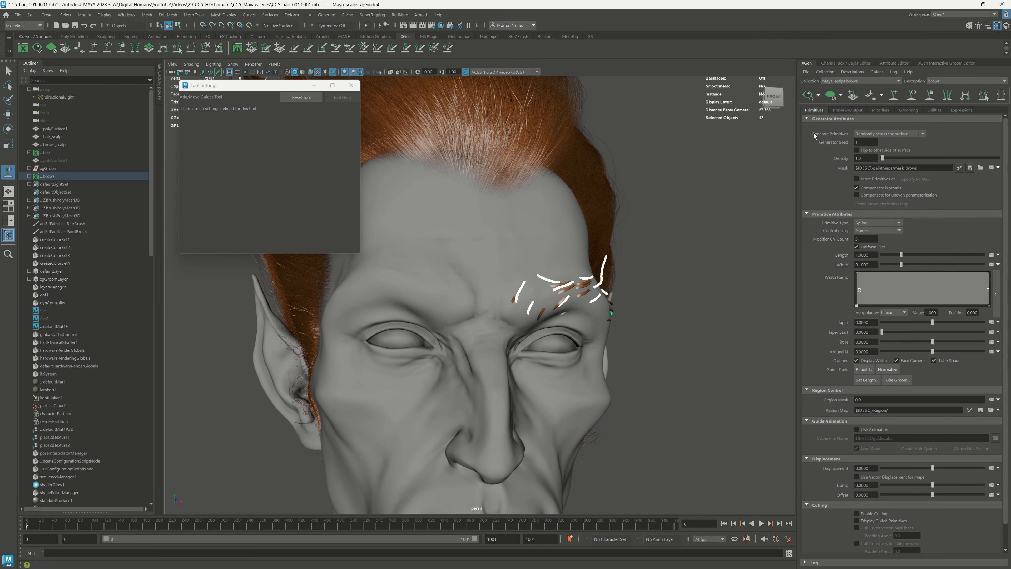
left_click(543, 291)
left_click_drag(581, 315, 601, 317, "alt")
left_click(205, 48)
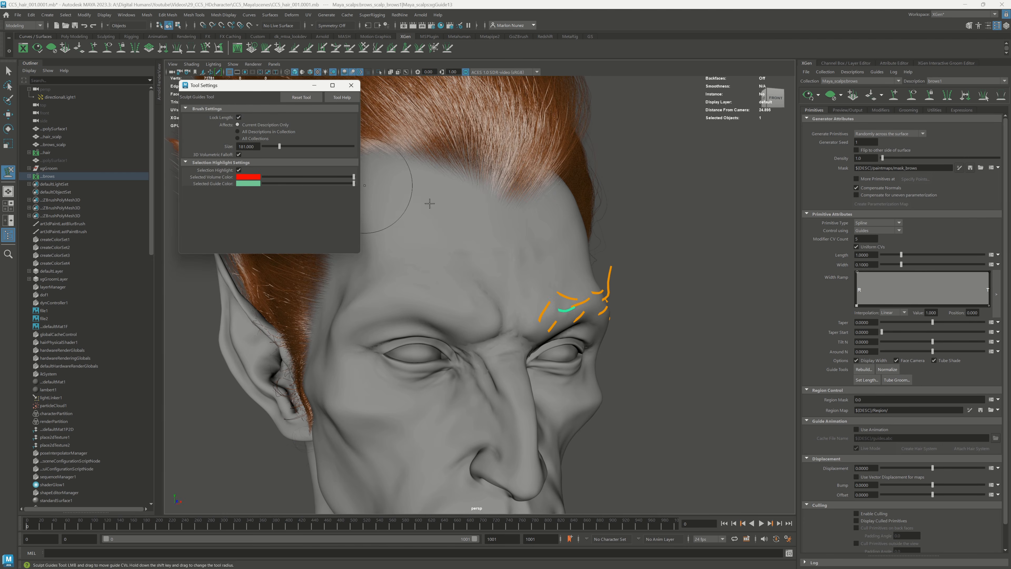
Step: Add another guide near the outer lower end of the left eyebrow and sculpt it to follow the brow
left_click_drag(429, 192, 558, 191, "alt")
key("q")
left_click(895, 95)
left_click(560, 305)
left_click(205, 48)
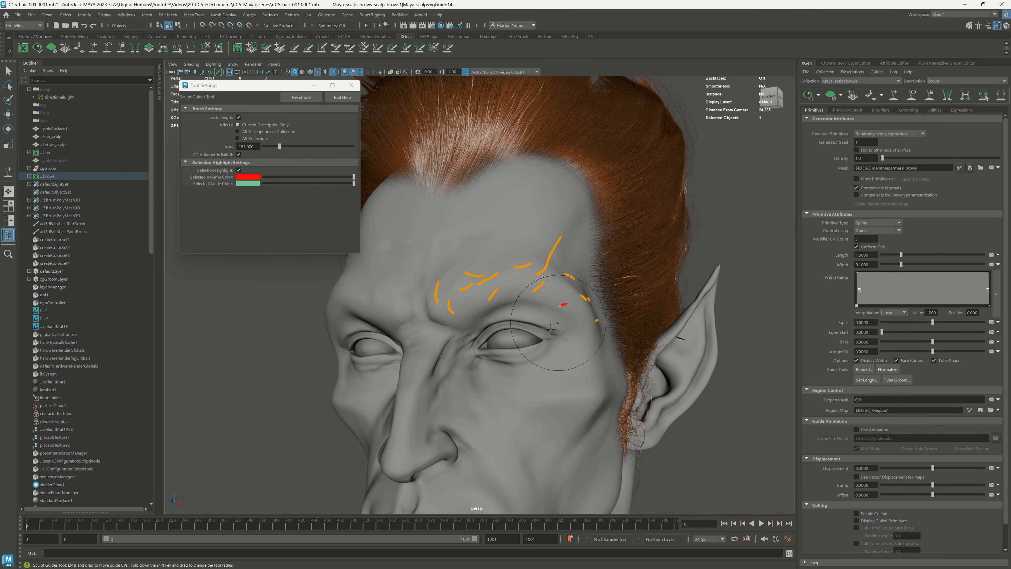
left_click_drag(551, 311, 597, 313, "alt")
key("q")
Step: Select all guides of the character's left eyebrow, mirror them to the other side and refresh the hair preview
left_click_drag(407, 398, 637, 247)
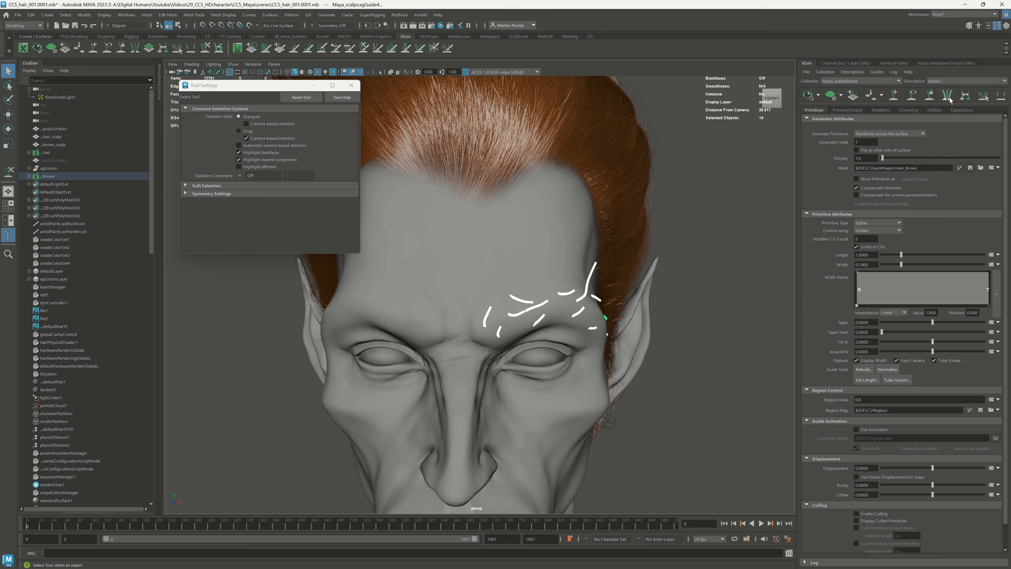
left_click(948, 96)
left_click(809, 95)
left_click_drag(736, 251, 780, 251, "alt")
right_click_drag(781, 251, 690, 235, "alt")
left_click_drag(690, 236, 645, 237, "alt")
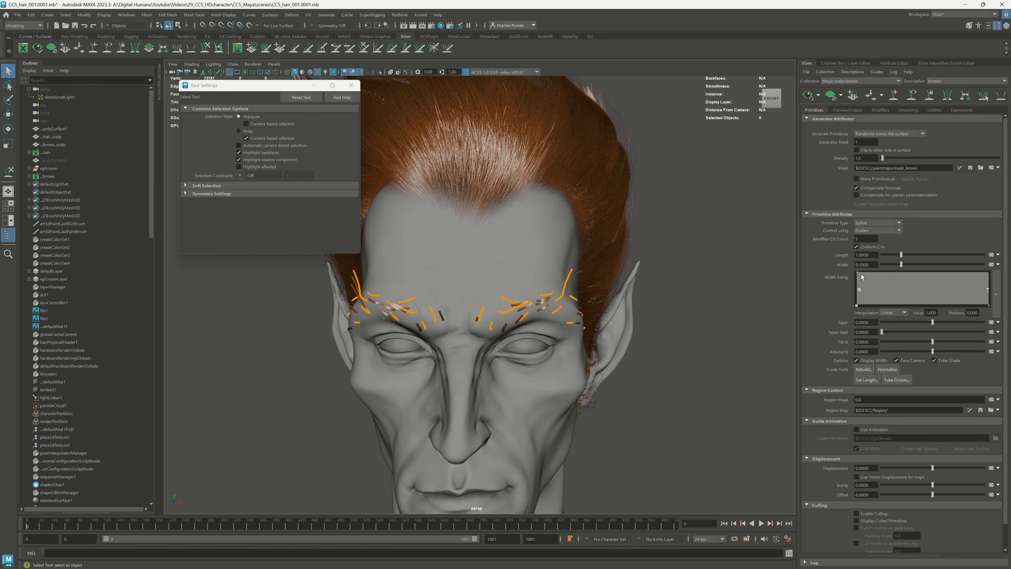
Step: Shape the brow width ramp with Spline interpolation, lowering the root and tip and adding a point of about 0.419 at 0.179
left_click_drag(858, 272, 857, 294)
left_click(896, 312)
left_click(894, 338)
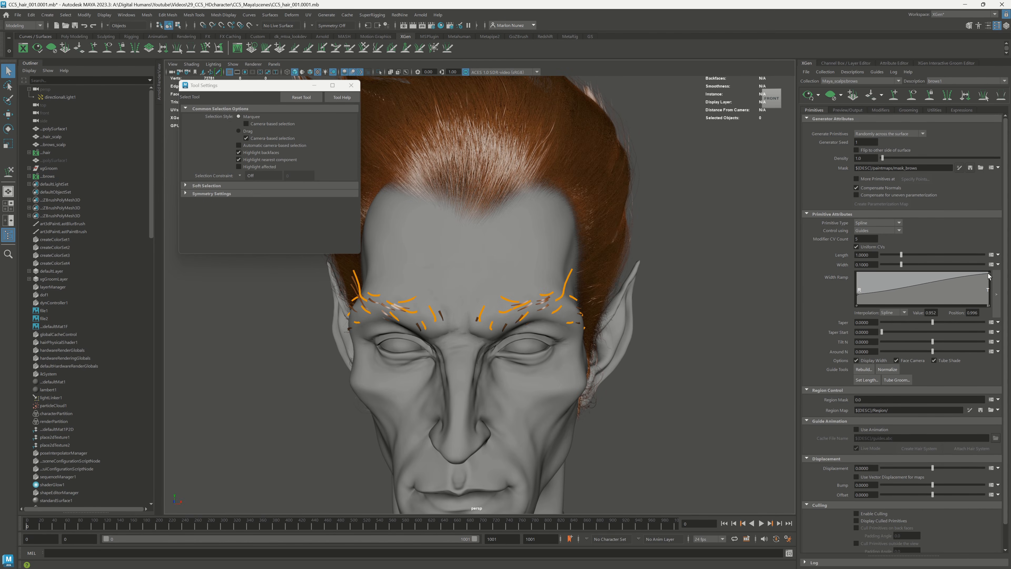
left_click_drag(989, 276, 991, 309)
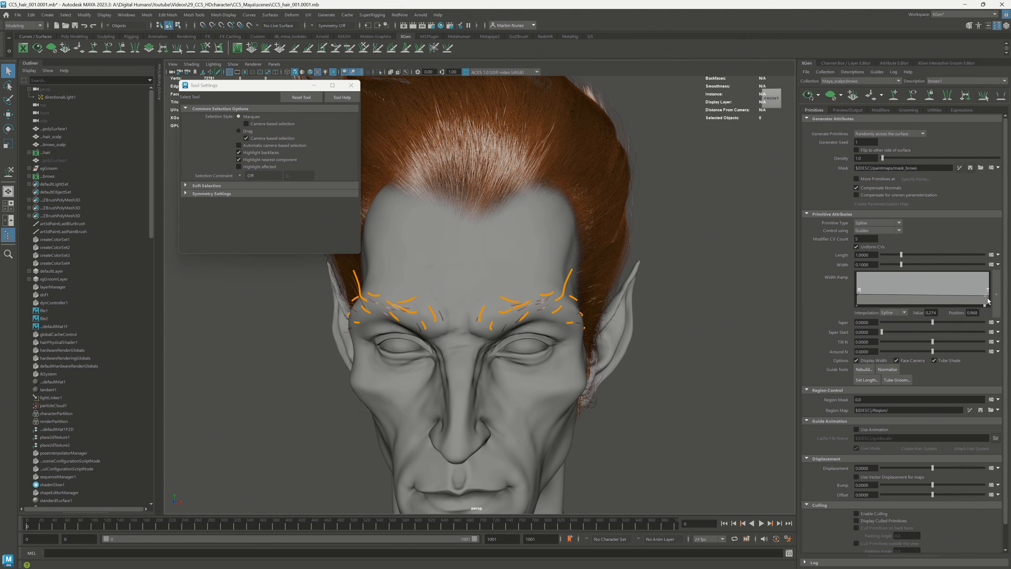
left_click(881, 291)
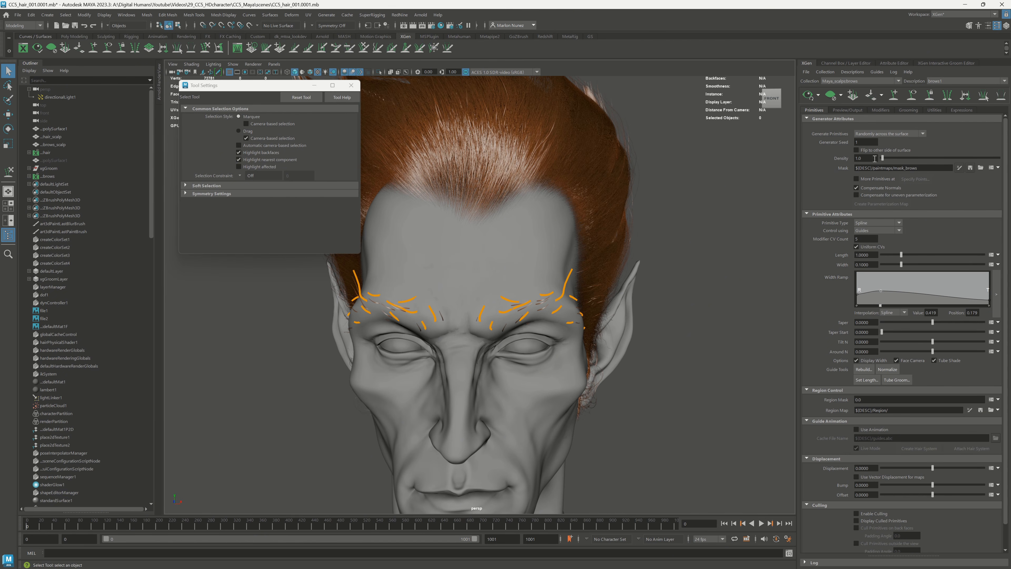
Step: Set the width of the brow splines to 0.02
type(".")
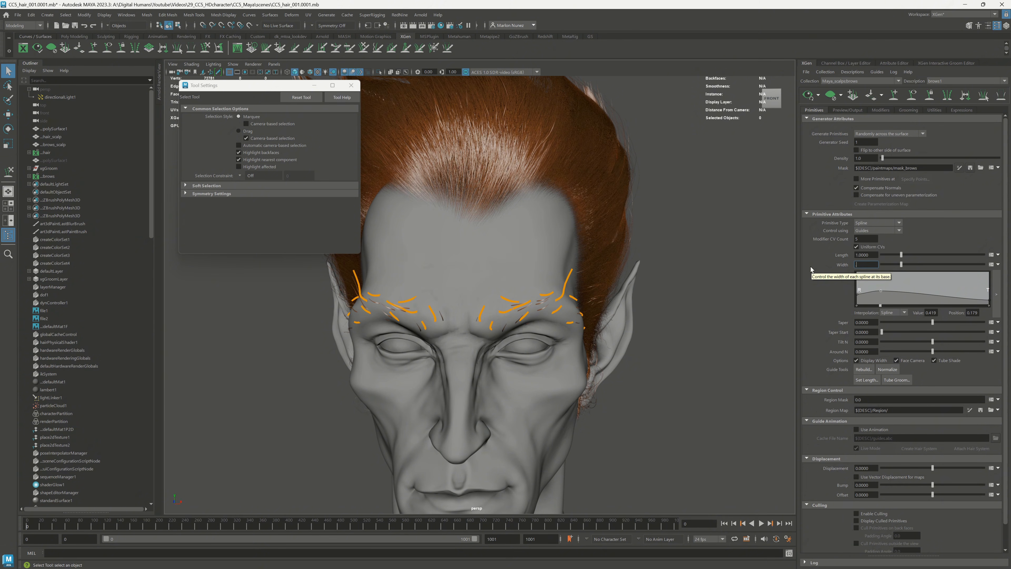
type("2")
key("Return")
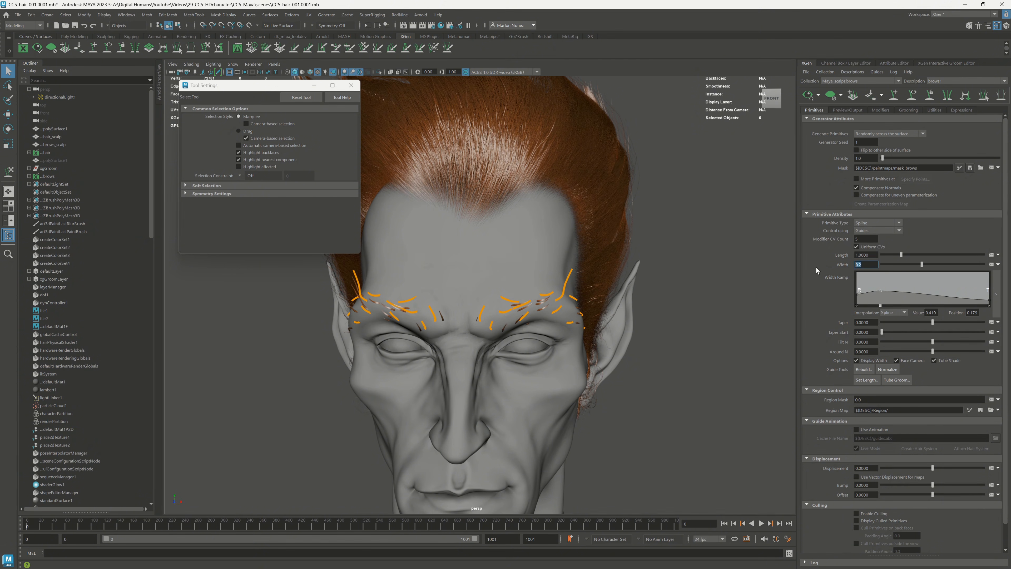
type("0.02")
key("Return")
Step: Drive the brow width with an expression multiplying $a of 0.015 by the mask_brows map fitted from a minimum of 0.065 to 1
key("alt+Tab")
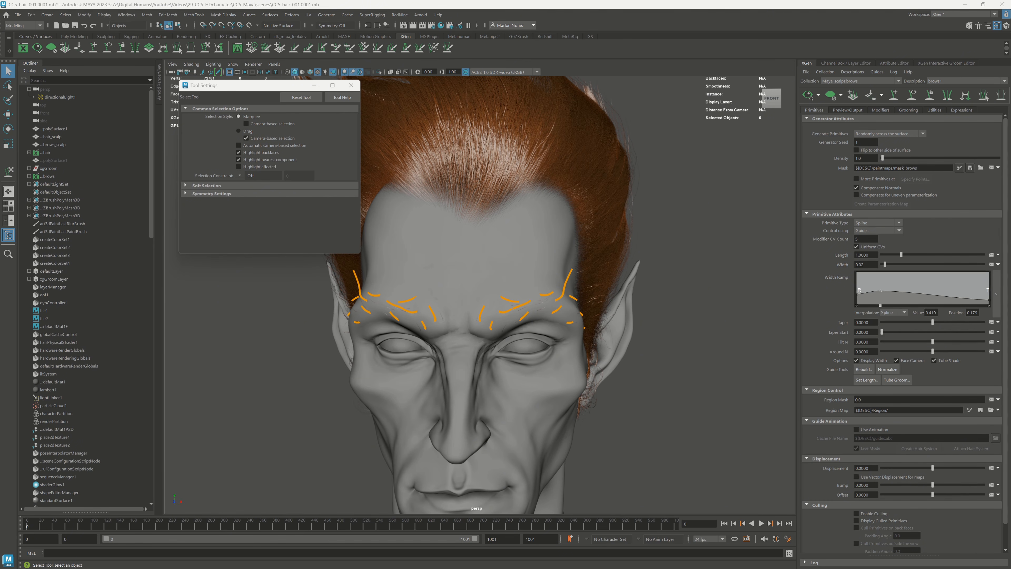
left_click(991, 265)
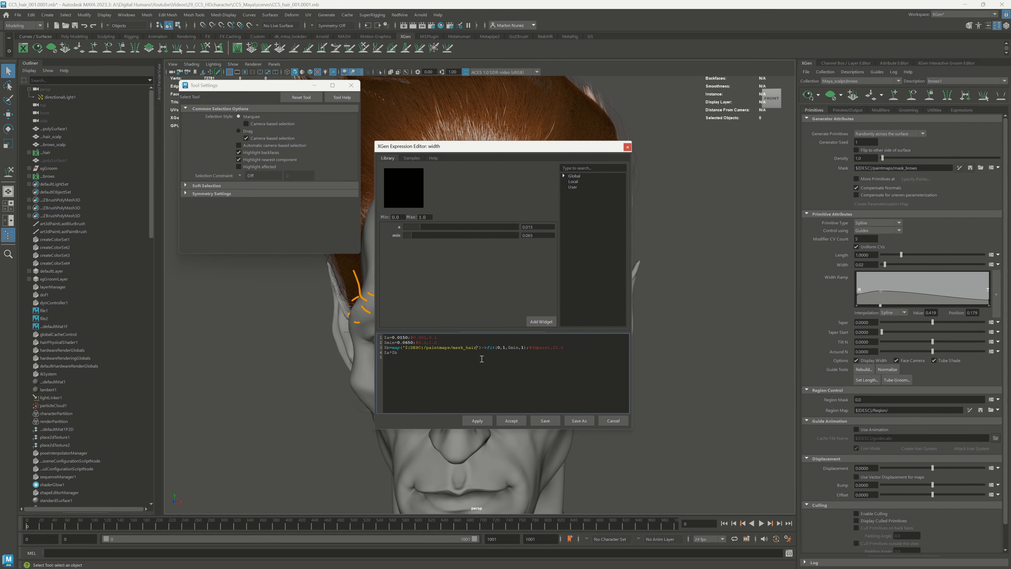
key("BackSpace")
key("BackSpace")
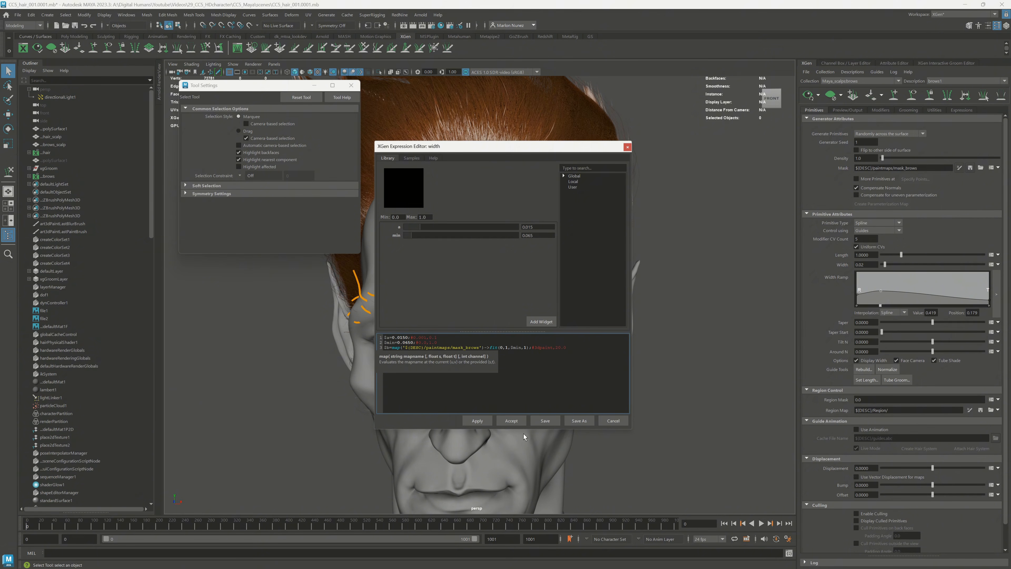
left_click(511, 420)
Step: Set the brow density to 250, the width A to 0.04 and Min to 0.105, and refresh the preview
type("250")
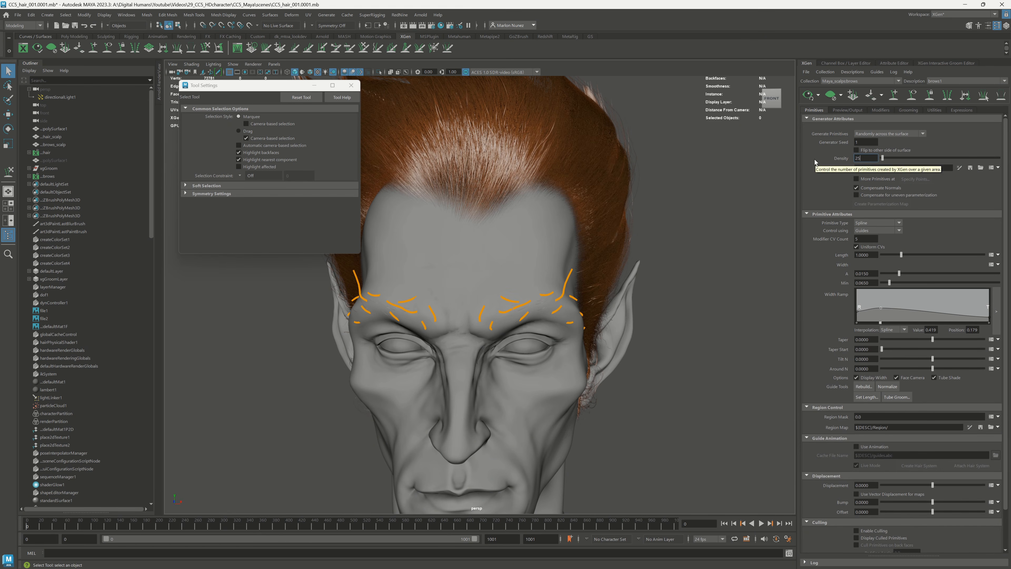
key("Return")
left_click_drag(900, 274, 929, 274)
left_click_drag(890, 282, 902, 282)
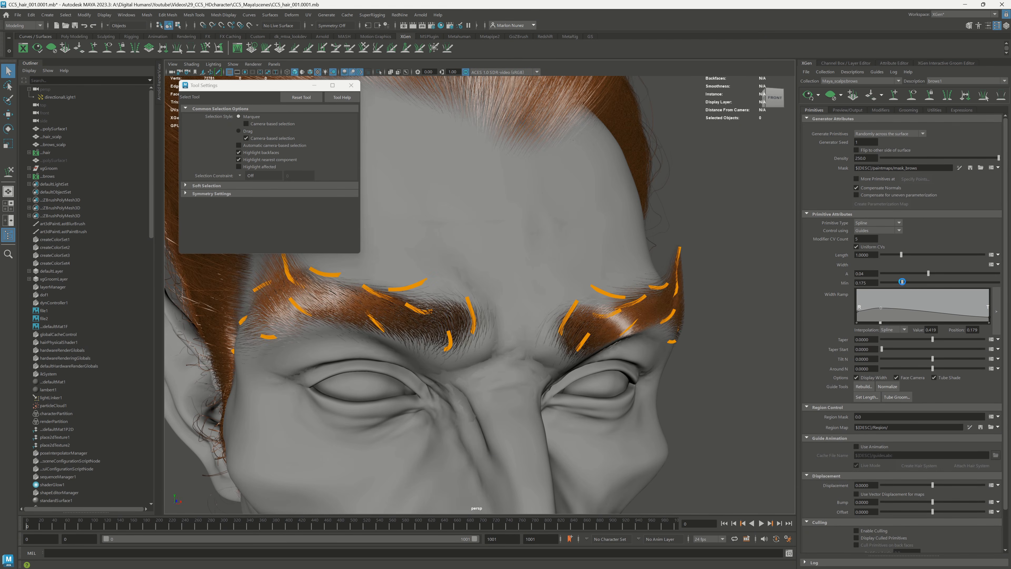
left_click(808, 95)
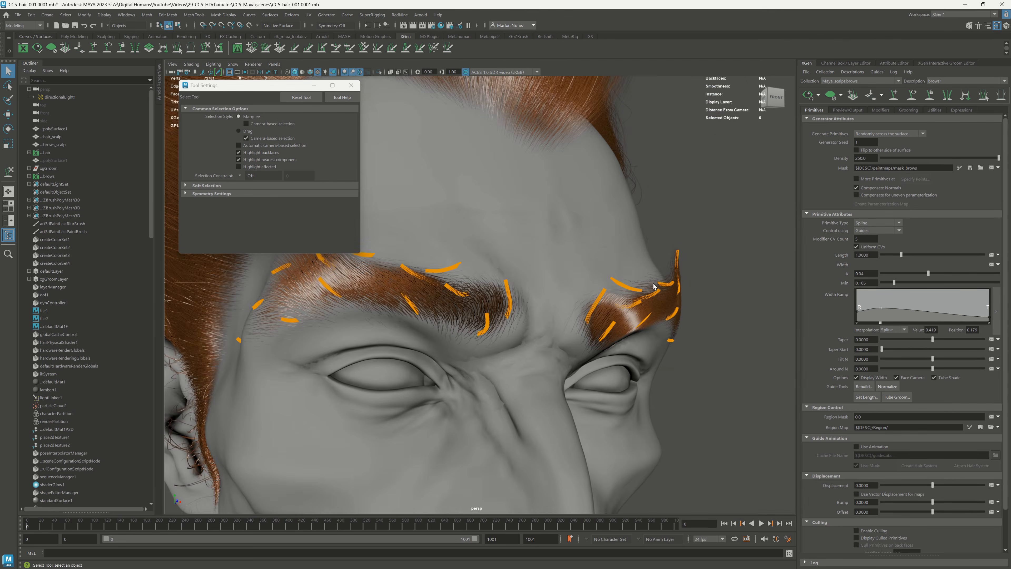
Step: Set the brow description's modifier CV count to 25
right_click_drag(728, 329, 635, 266, "alt")
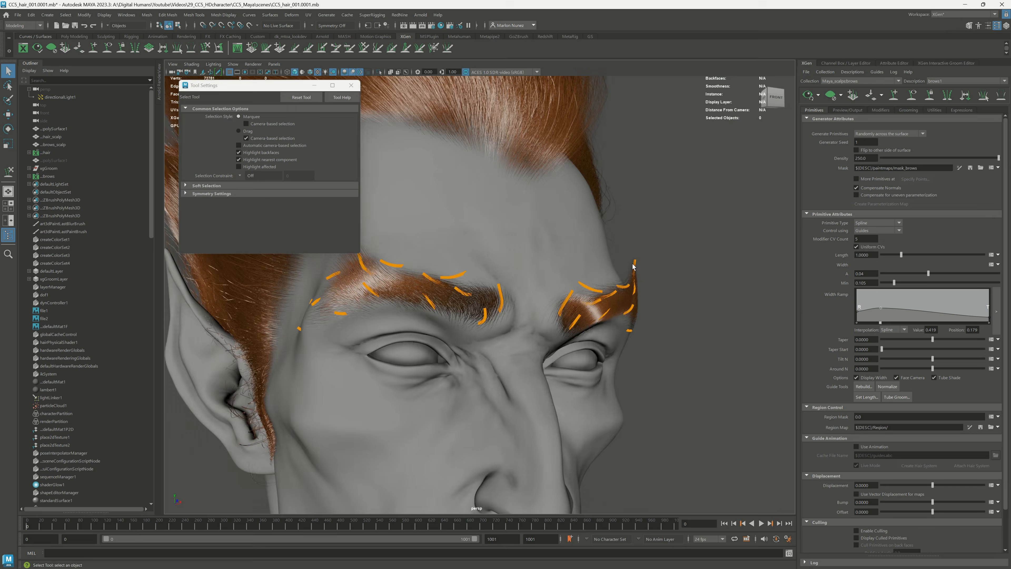
left_click_drag(634, 266, 652, 262, "alt")
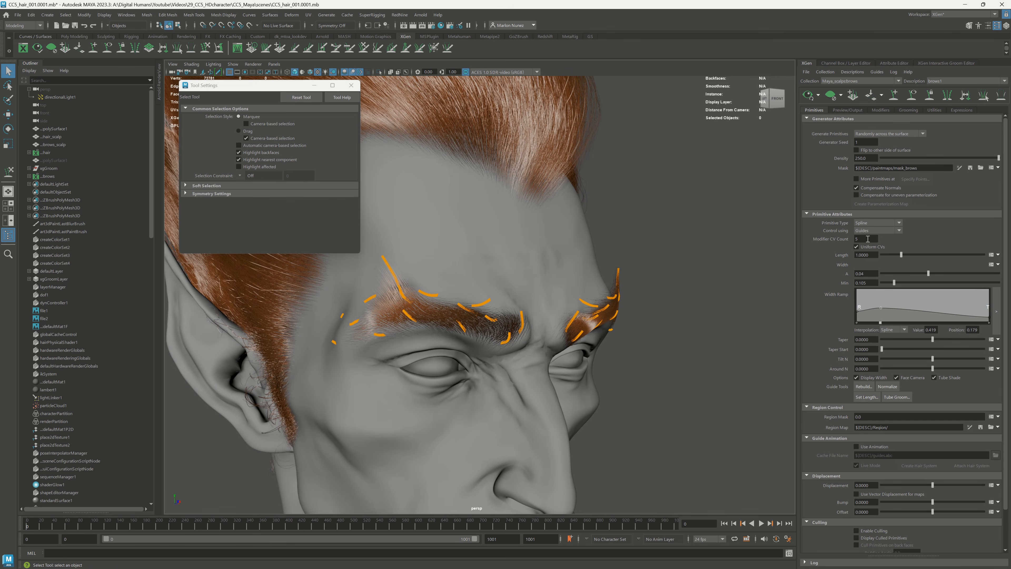
type("25")
key("Return")
left_click_drag(589, 275, 656, 275, "alt")
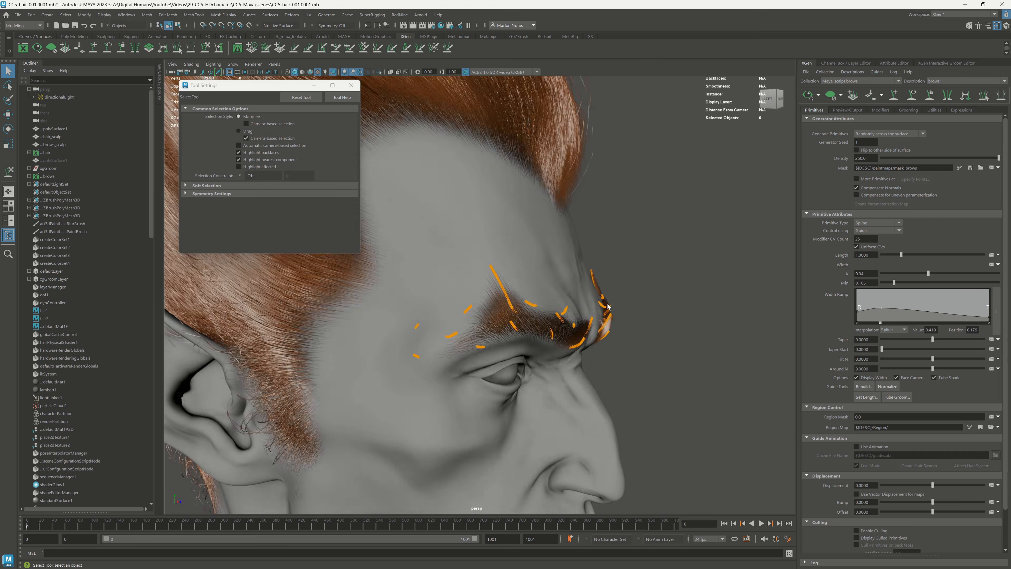
right_click_drag(657, 275, 689, 279, "alt")
left_click_drag(689, 279, 621, 271, "alt")
Step: Add a Clumping modifier to the brow description and generate its clumping maps
left_click(881, 110)
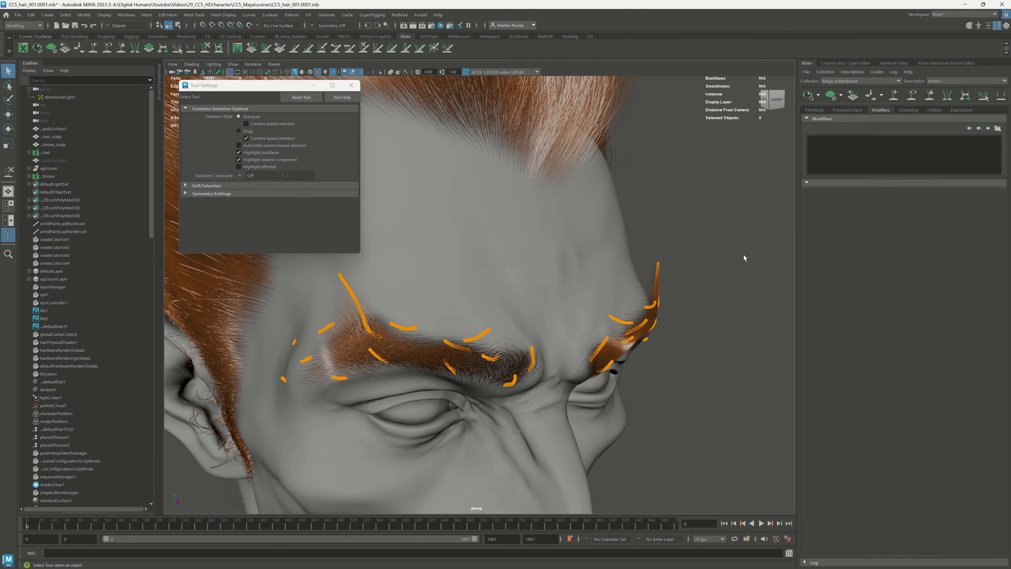
right_click_drag(744, 255, 717, 251, "alt")
left_click_drag(793, 235, 756, 255, "alt")
left_click(988, 128)
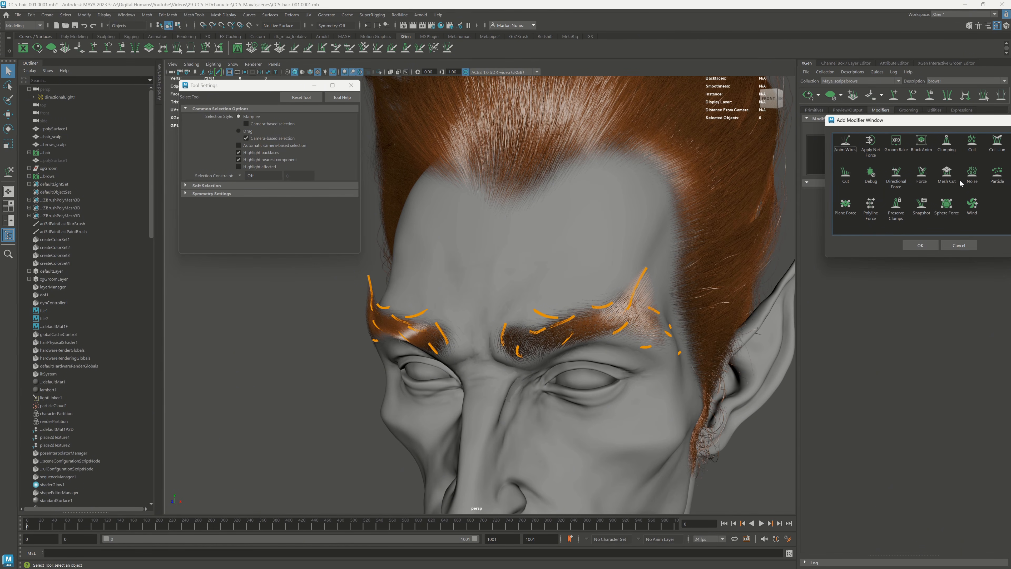
left_click(920, 245)
left_click(990, 354)
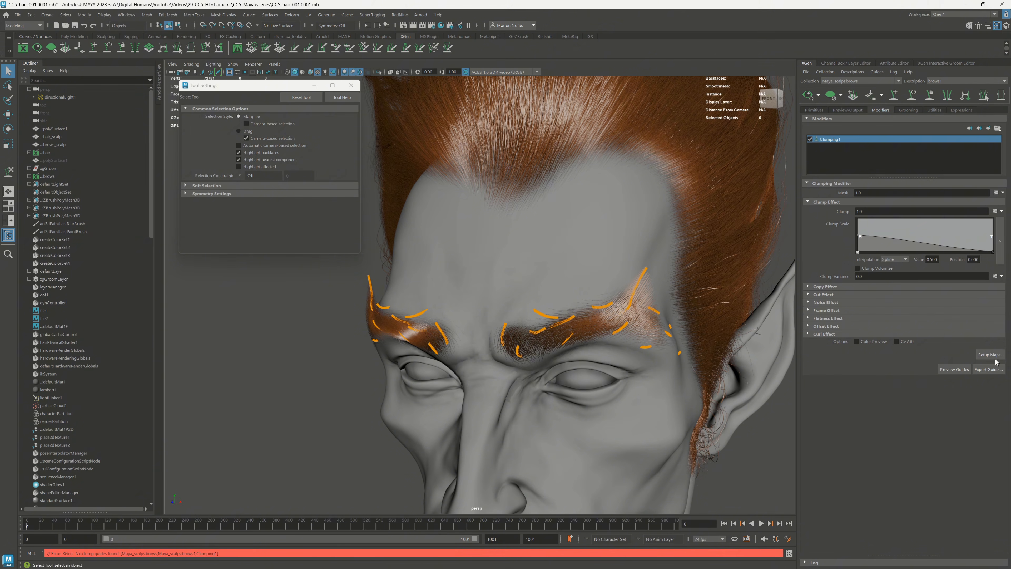
left_click(547, 369)
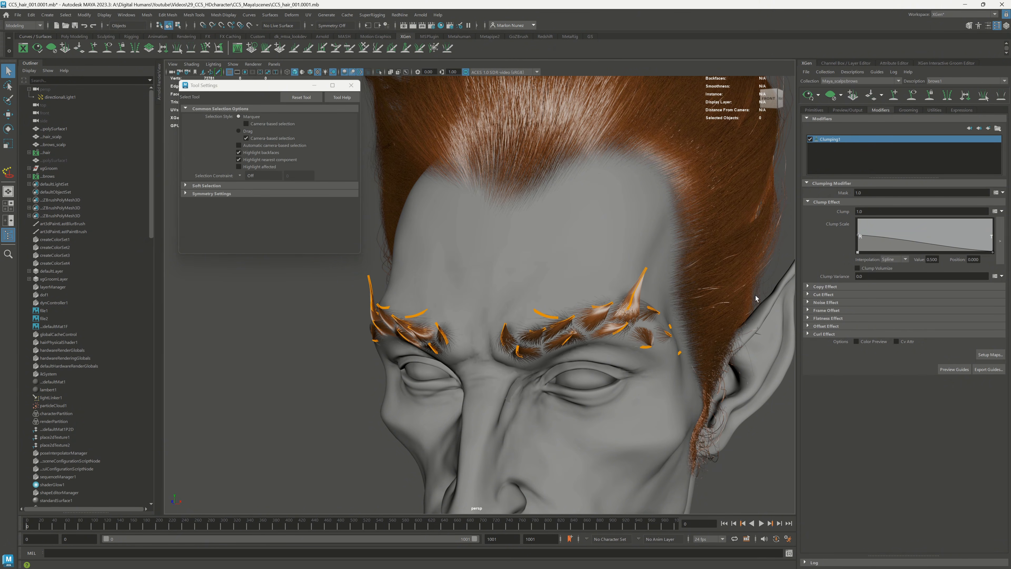
Step: Create a black paint map named mask_brows_cl for the Clumping modifier's mask
left_click(1002, 194)
left_click(983, 203)
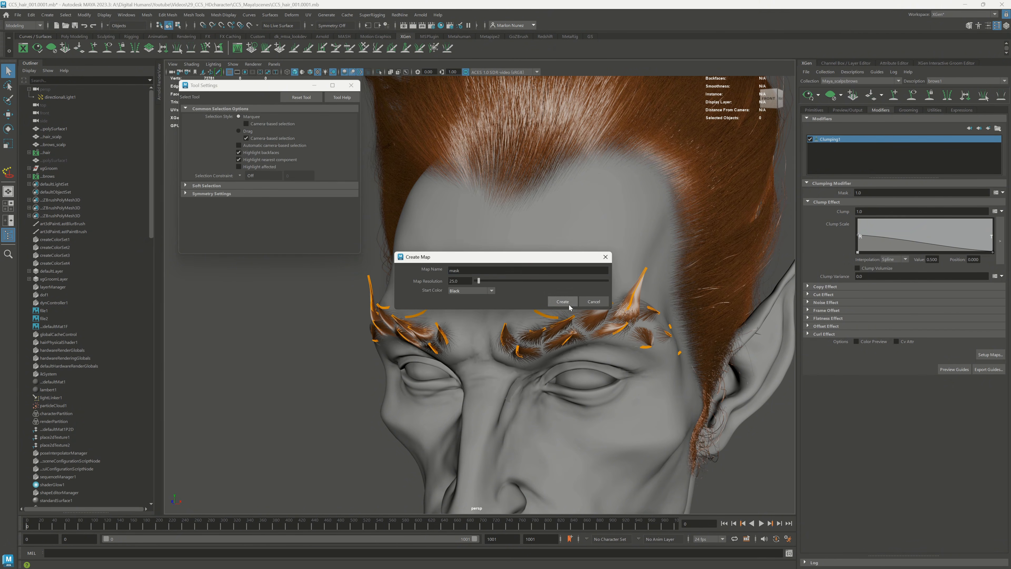
left_click(495, 273)
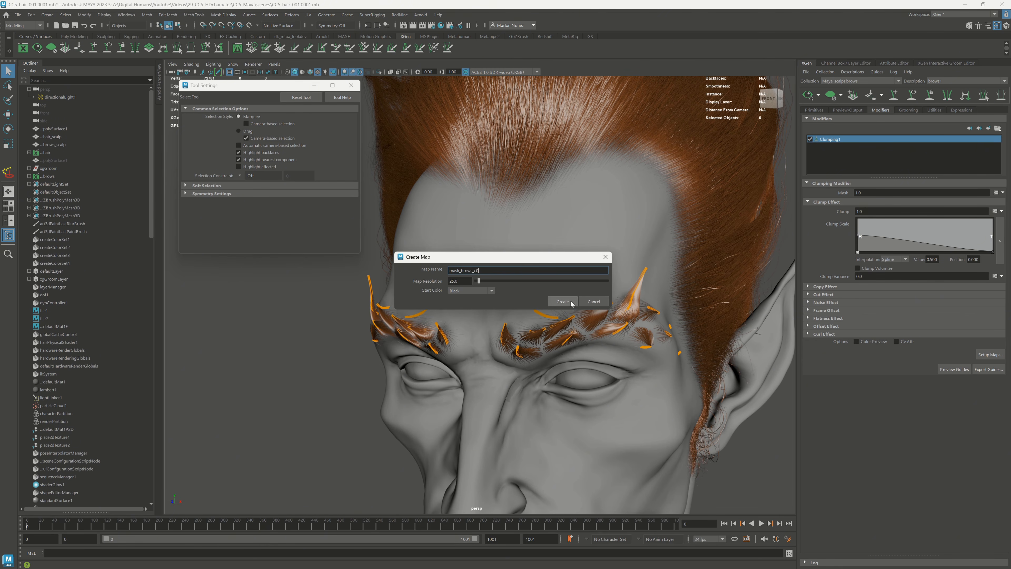
left_click(562, 302)
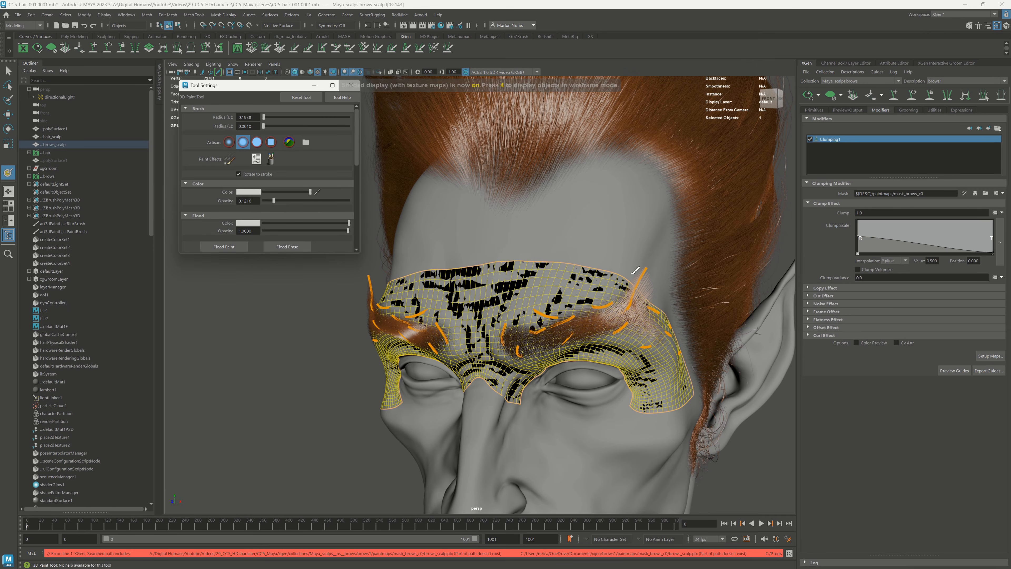
Step: Paint the clumping mask over the eyebrow, adjusting with black at 0.3412 opacity, and save it with a refreshed preview
mouse_move(633, 300)
left_mouse_down("alt")
mouse_move(717, 295)
mouse_move(653, 299)
left_mouse_up("alt")
left_click(975, 193)
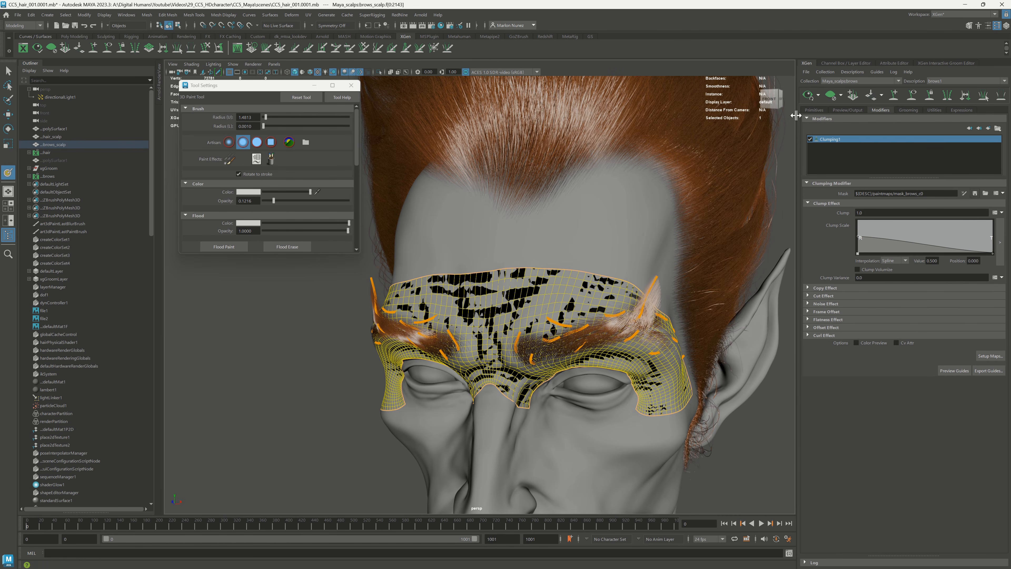
left_click_drag(274, 200, 292, 201)
key("b")
mouse_move(640, 301)
left_mouse_down()
mouse_move(637, 310)
mouse_move(669, 279)
mouse_move(683, 244)
left_mouse_up()
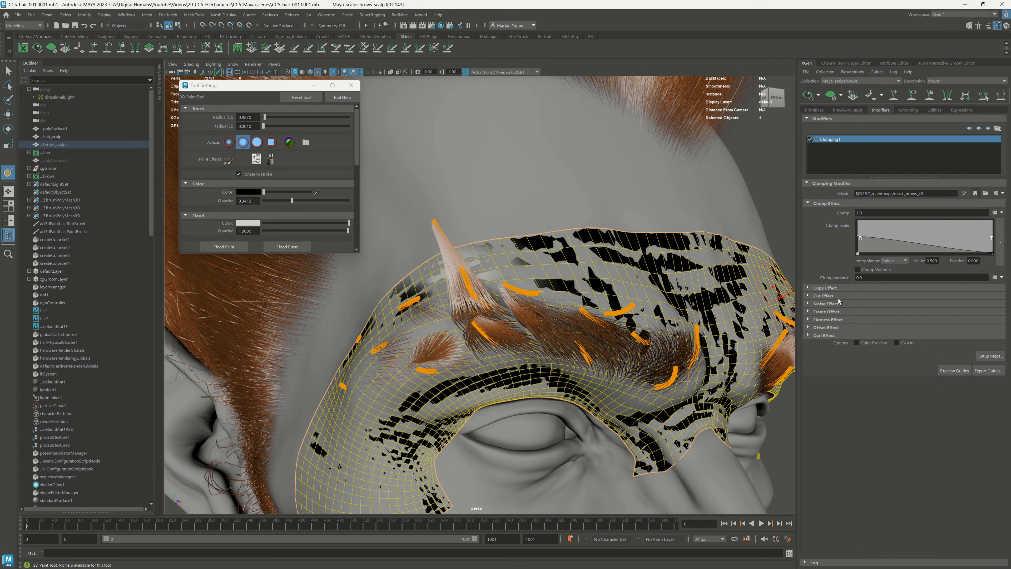
left_click_drag(609, 323, 530, 334, "alt")
left_click(978, 194)
left_click(809, 95)
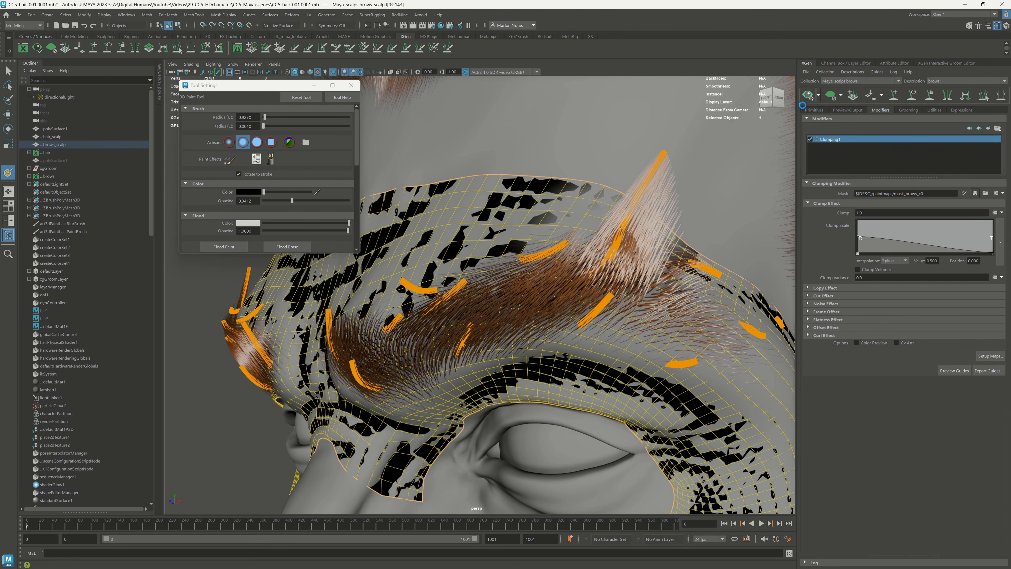
Step: Refine the clumping mask around the brow tails with white strokes and soft black strokes at 0.1176 opacity
left_click_drag(615, 261, 646, 273, "alt")
left_click_drag(264, 192, 314, 195)
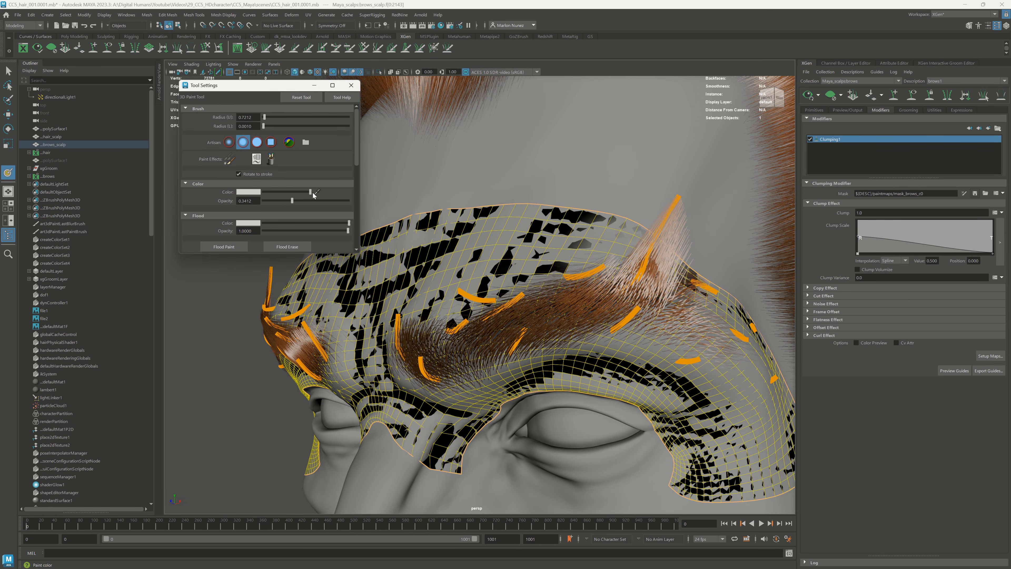
left_click_drag(530, 303, 621, 309, "alt")
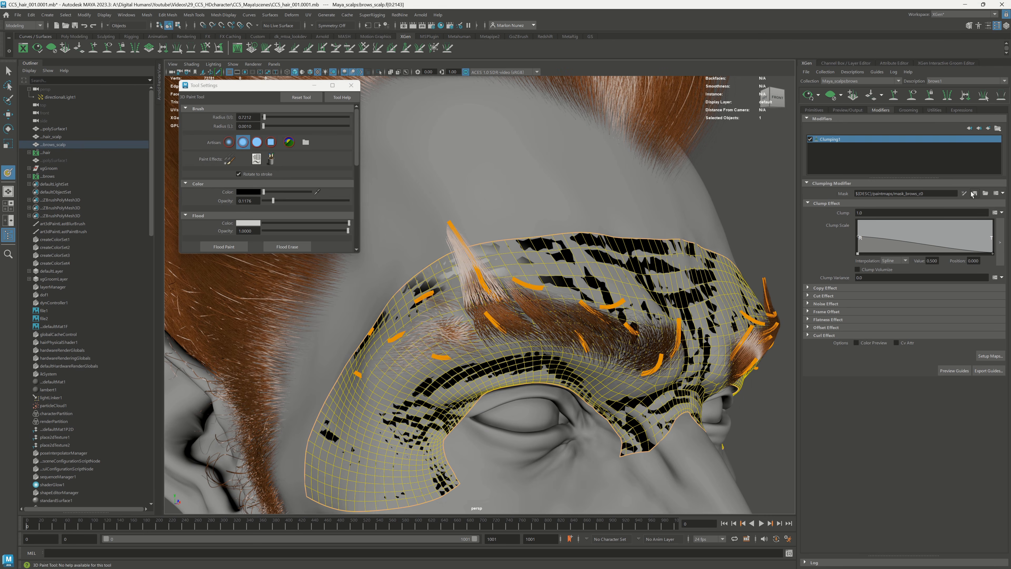
left_click(777, 97)
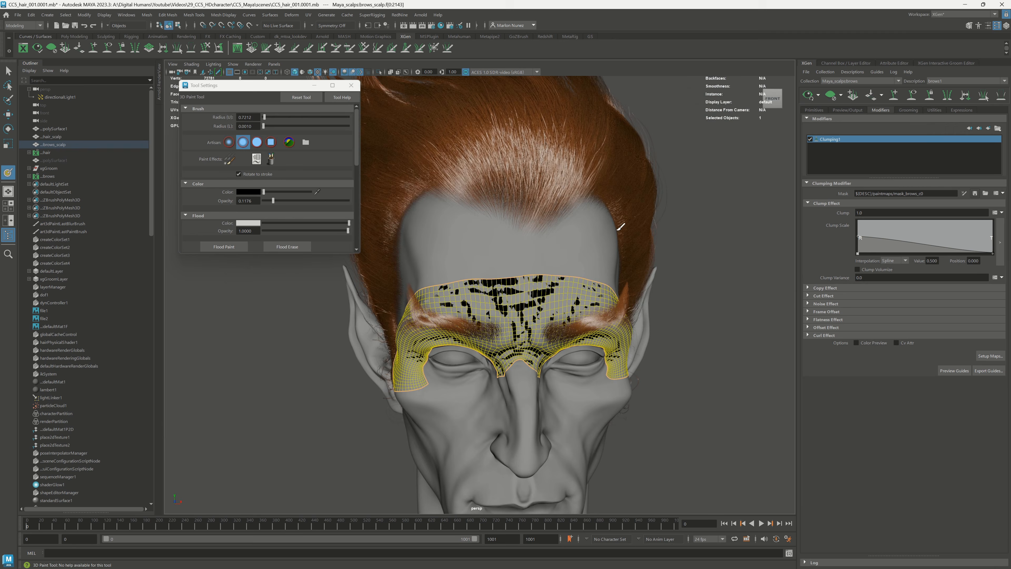
Step: Sculpt the long upswept tail guides of both eyebrows and refresh the brow preview
left_click(913, 95)
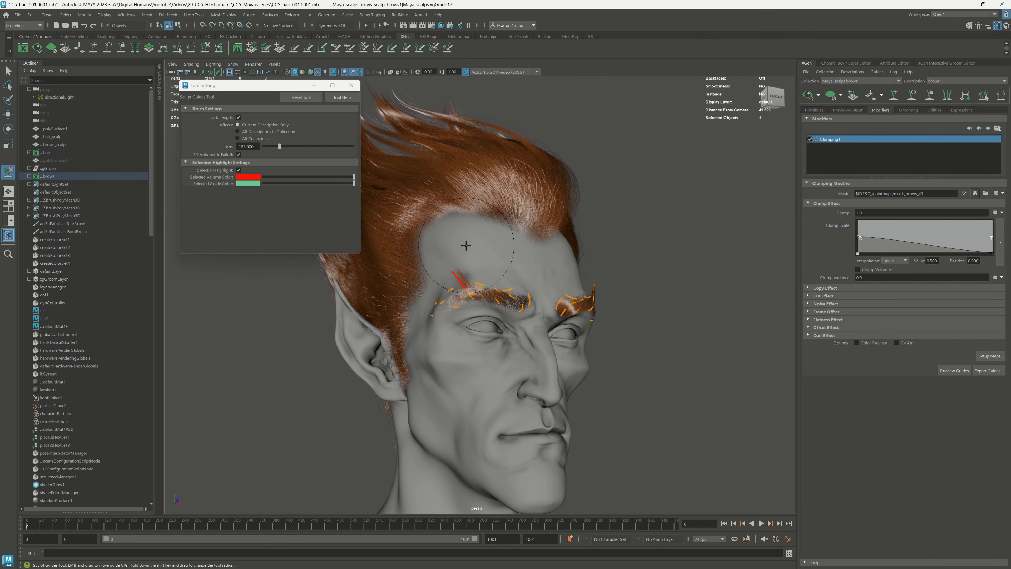
mouse_move(464, 235)
left_mouse_down("alt")
mouse_move(544, 230)
mouse_move(482, 233)
left_mouse_up("alt")
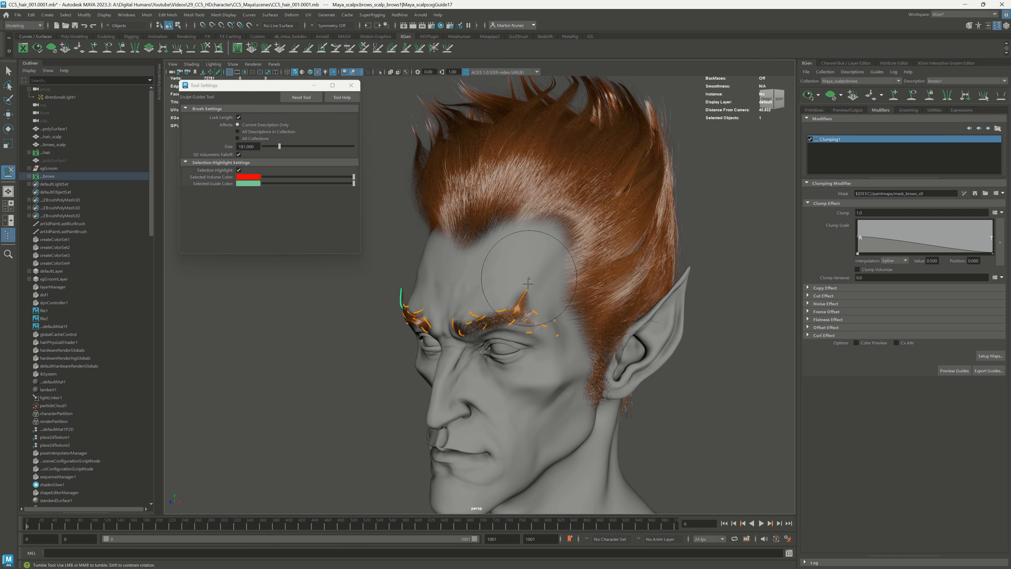
key("q")
left_click(524, 298)
key("y")
left_click_drag(515, 282, 532, 275)
key("q")
left_click(808, 96)
left_click_drag(624, 223, 674, 235, "alt")
left_click(676, 221)
right_click_drag(679, 242, 753, 227, "alt")
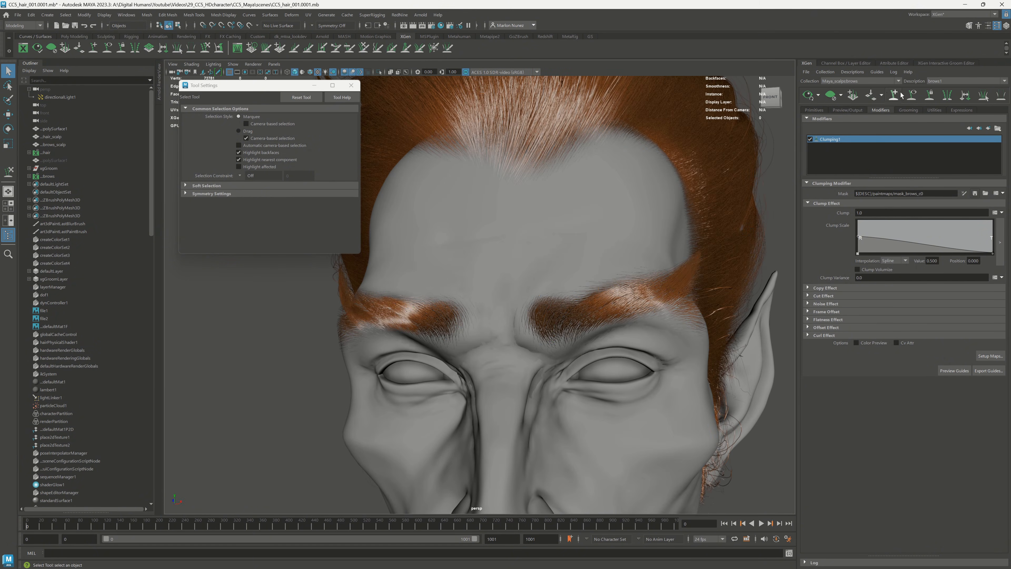
Step: Show the brow guides and sculpt the guide on the upper edge of the character's left brow with Lock Length off
left_click(912, 95)
left_click(653, 275)
key("y")
left_click(253, 134)
left_click(238, 117)
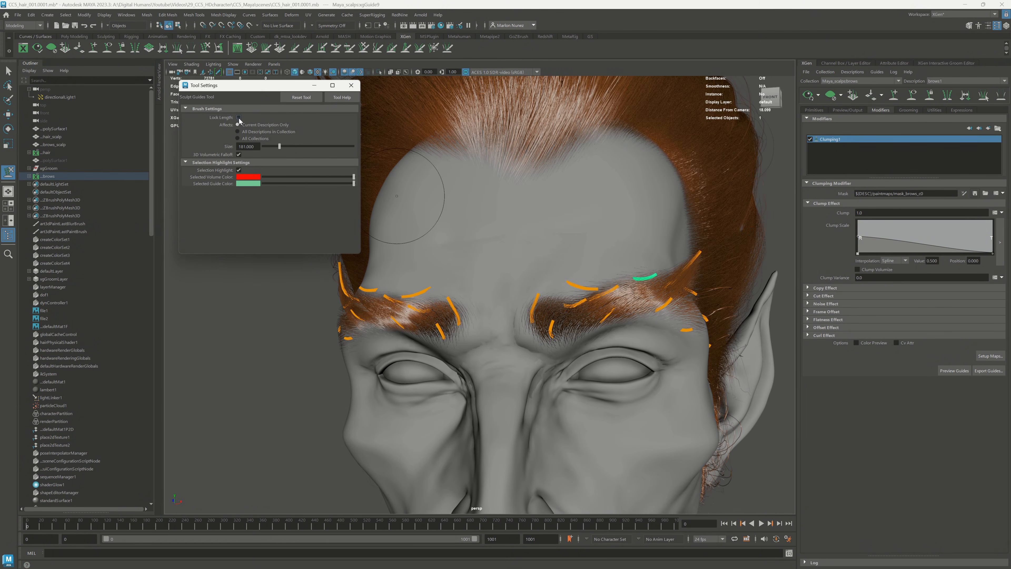
left_click_drag(661, 267, 649, 311, "alt")
left_click_drag(601, 338, 693, 333, "alt")
key("q")
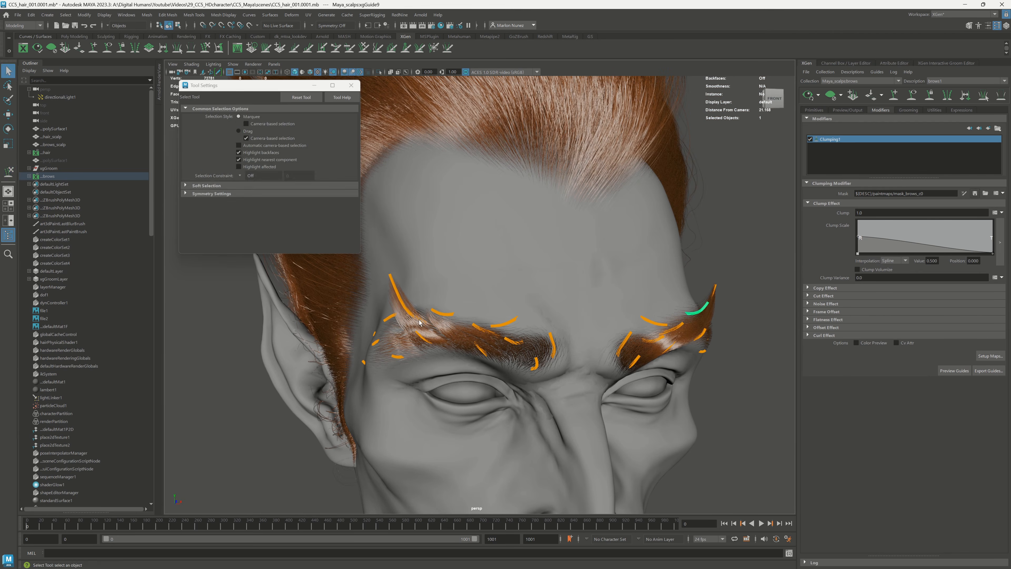
Step: Sculpt the guides along the upper edge and upswept tail of the character's right brow
left_click(401, 294)
key("y")
key("q")
left_click(442, 312)
key("y")
left_click_drag(414, 314, 390, 279, "alt")
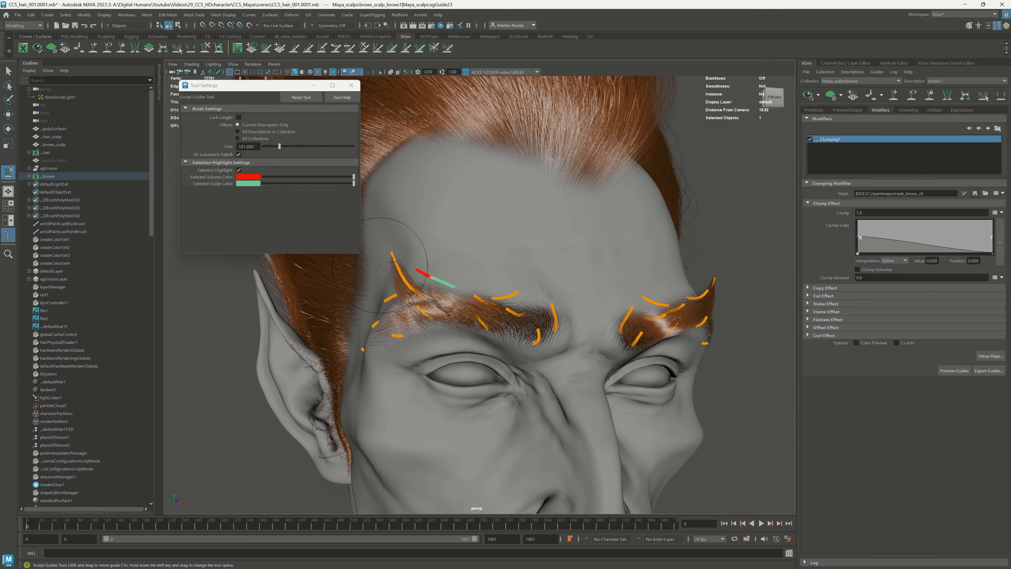
key("q")
left_click(427, 313)
key("y")
mouse_move(424, 311)
left_mouse_down("alt")
mouse_move(436, 250)
mouse_move(421, 240)
left_mouse_up("alt")
mouse_move(484, 243)
left_mouse_down("alt")
mouse_move(666, 215)
mouse_move(422, 263)
left_mouse_up("alt")
Step: Reshape the lower tail guide of the character's left brow and hide the guides
key("q")
left_click(616, 385)
key("y")
left_click_drag(622, 382, 712, 315, "alt")
key("q")
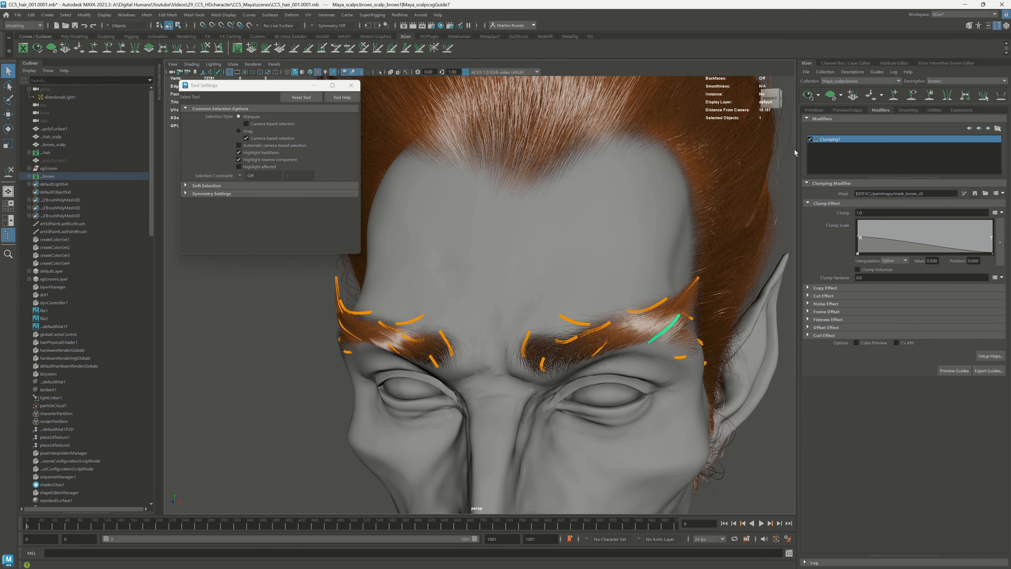
left_click(914, 95)
scroll(683, 250, "down", 4)
left_click_drag(625, 255, 790, 247, "alt")
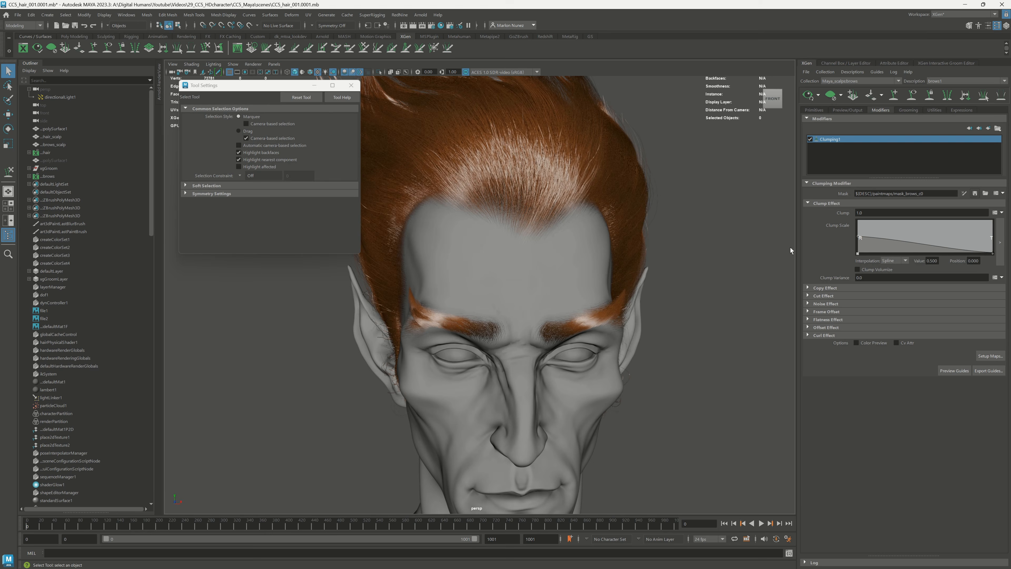
Step: Paint white onto the clumping mask around the inner brows, with opacity raised to 0.1961, and save the map
left_click(965, 193)
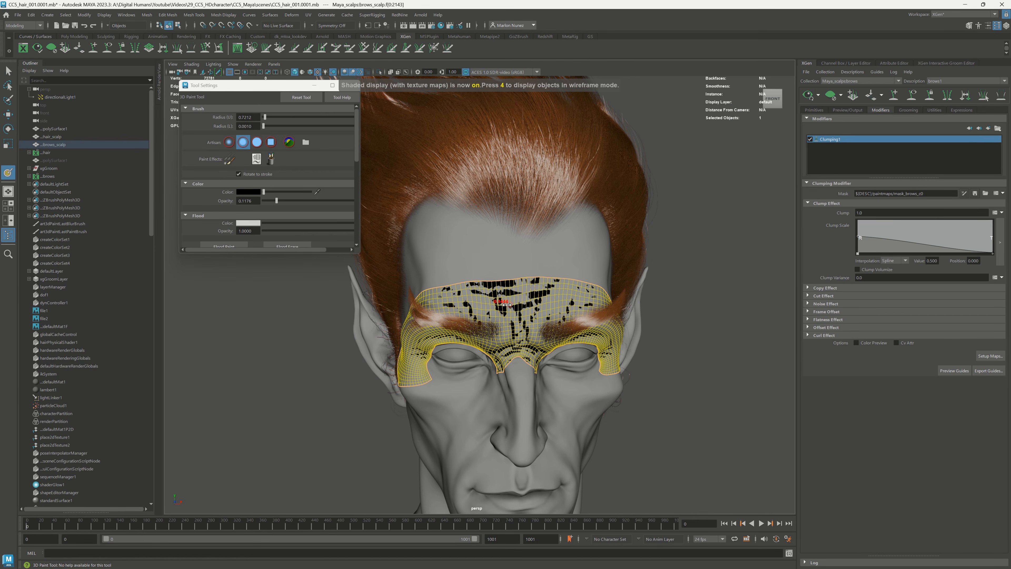
left_click_drag(264, 192, 318, 193)
scroll(557, 382, "up", 4)
left_click_drag(522, 398, 586, 384, "alt")
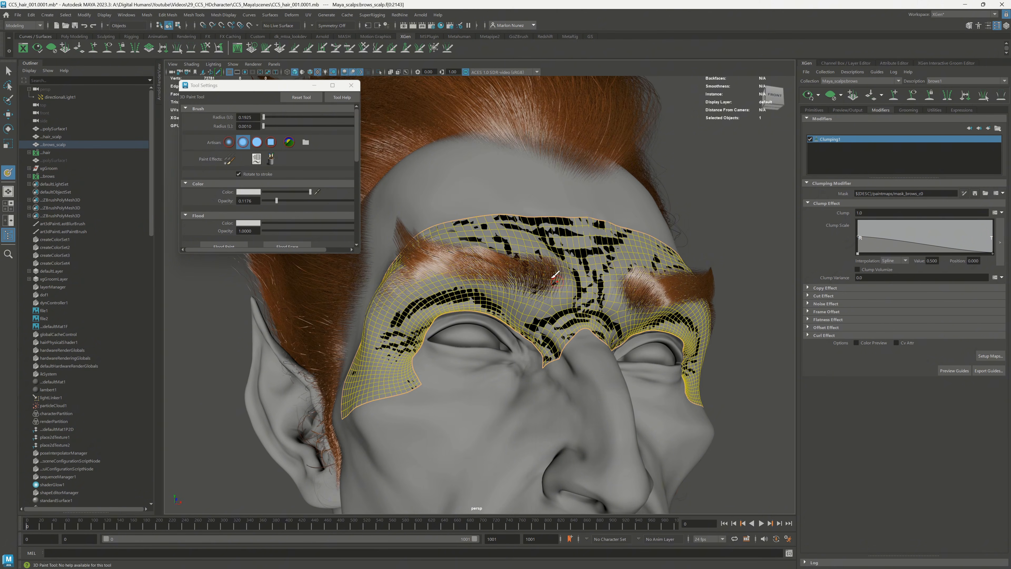
left_click_drag(633, 291, 576, 295, "alt")
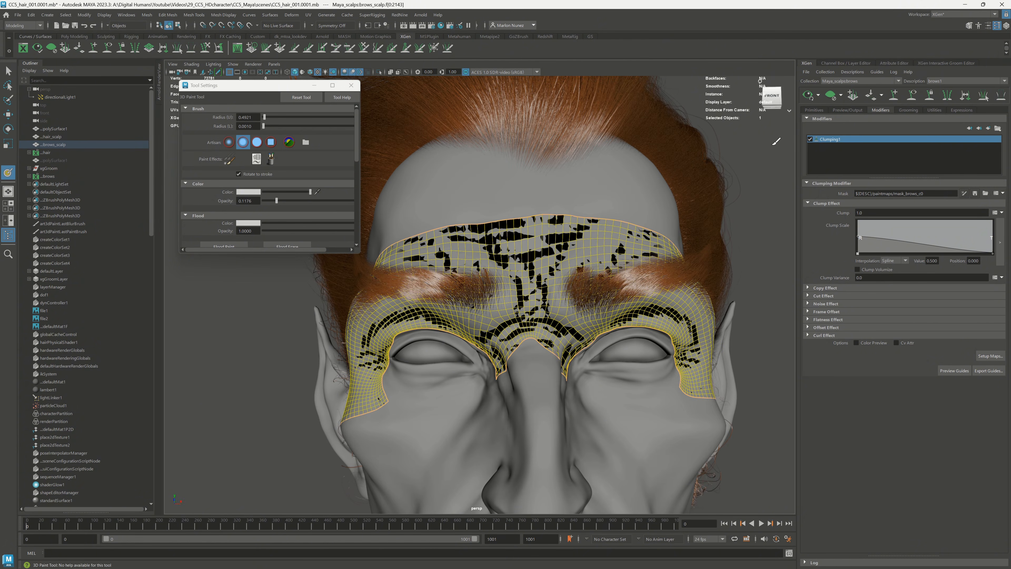
left_click_drag(562, 259, 550, 311, "alt")
left_click_drag(277, 200, 285, 200)
left_click_drag(490, 299, 589, 302, "alt")
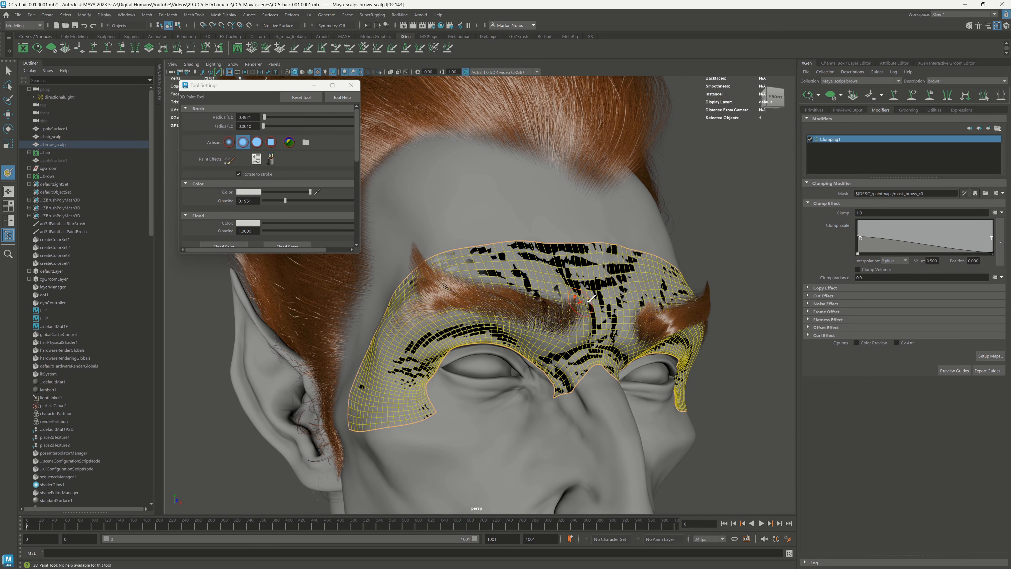
left_click(774, 97)
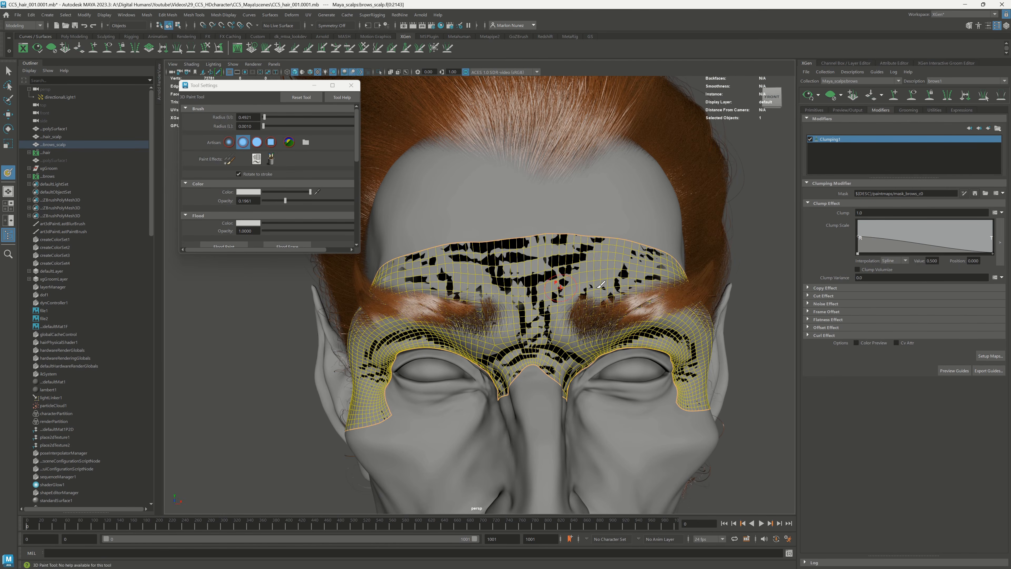
left_click(975, 193)
Step: Add a Cut modifier to the brows and set its Amount to a random fraction of hair length, up to 0.25
left_click(988, 128)
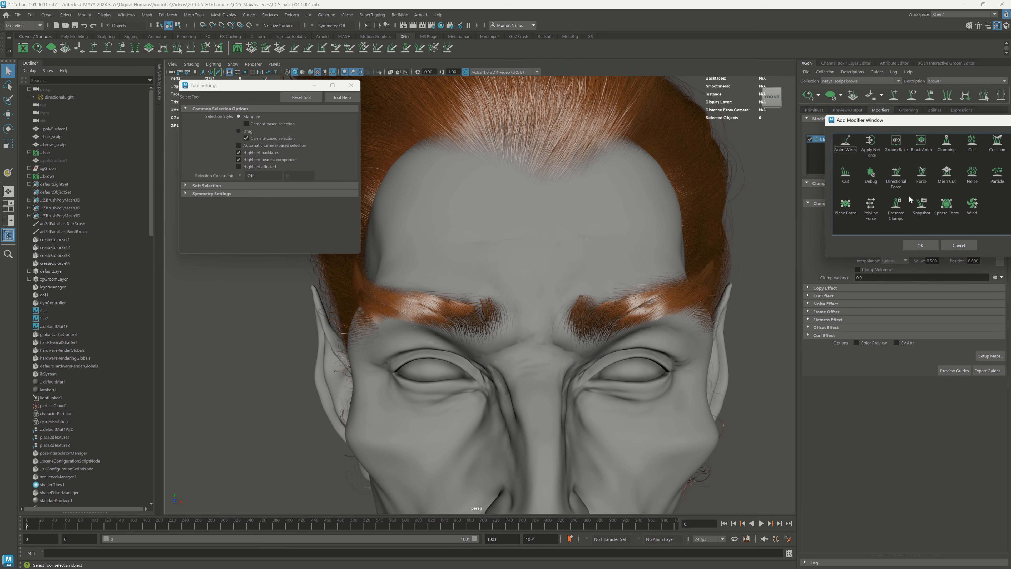
left_click(846, 173)
left_click(920, 245)
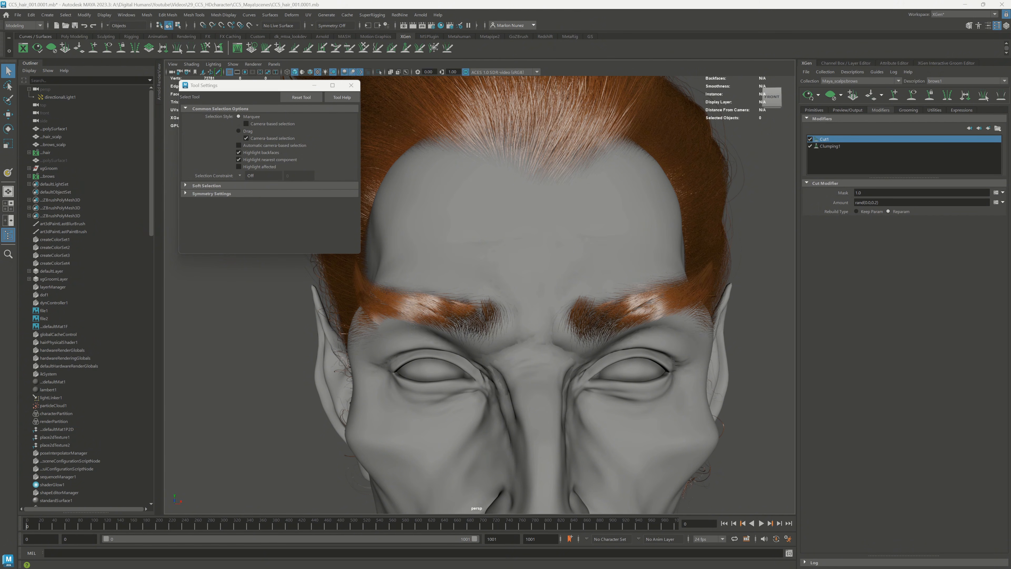
left_click_drag(887, 202, 825, 199)
key("ctrl+v")
key("Return")
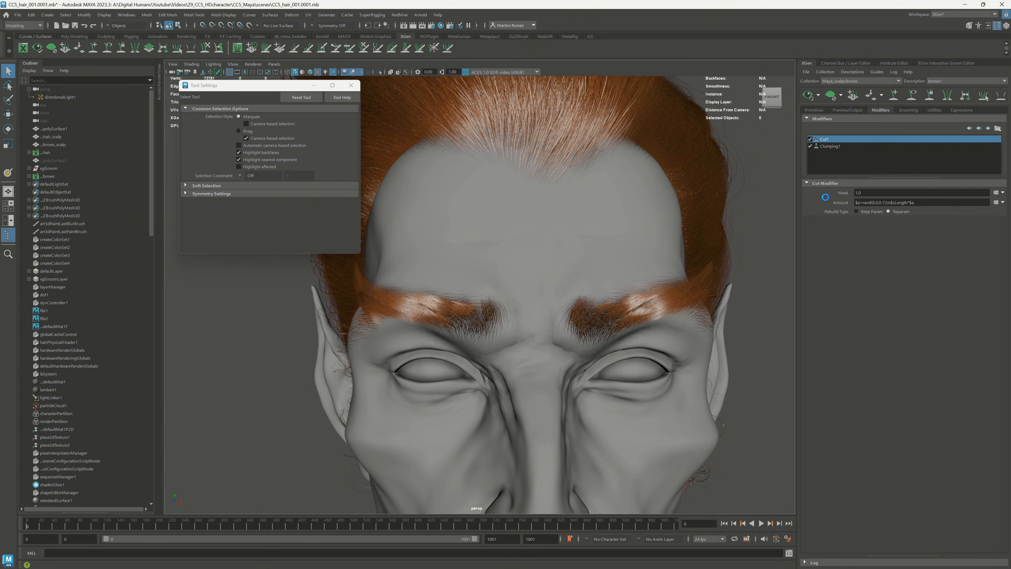
left_click(886, 203)
key("BackSpace")
type("25")
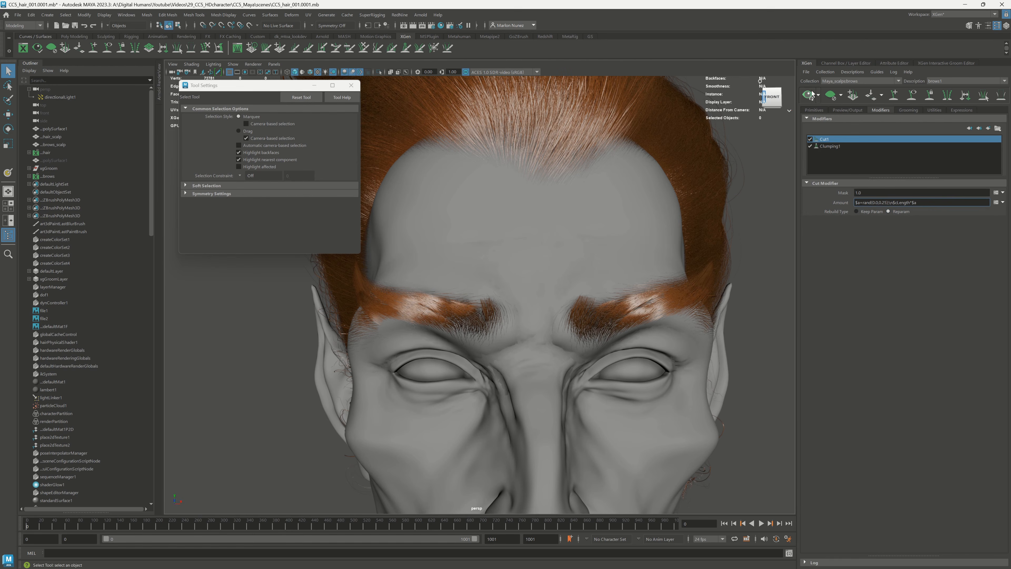
key("Return")
left_click_drag(696, 222, 653, 188, "alt")
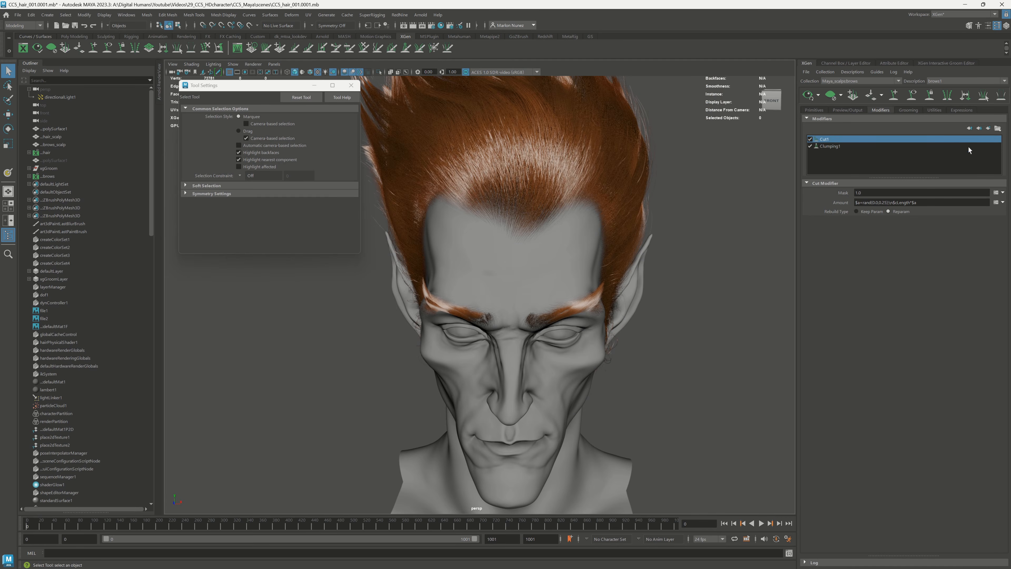
Step: Add a Noise modifier to the brows and check its effect up close
left_click(987, 129)
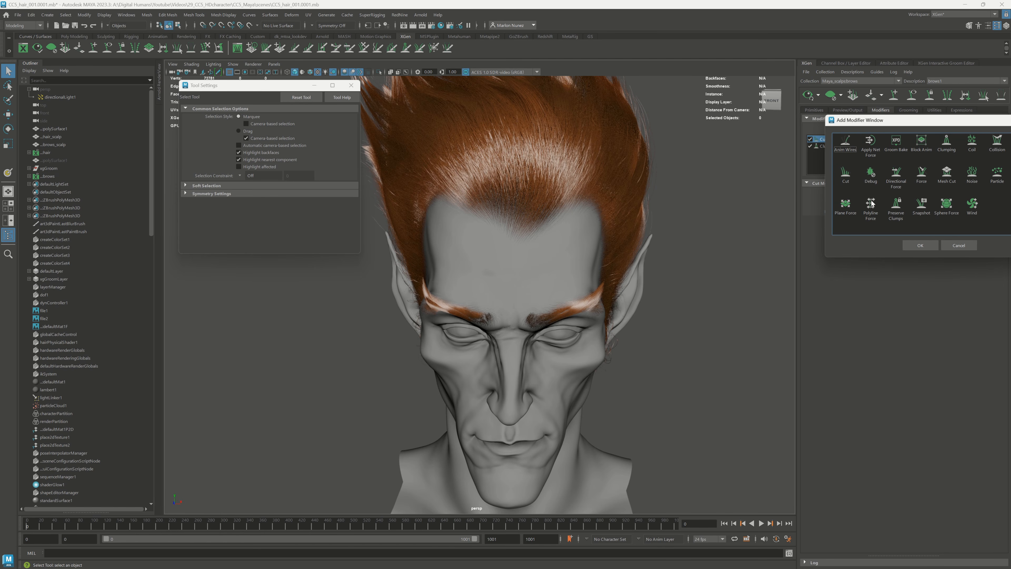
left_click(974, 179)
left_click(914, 248)
double_click(862, 212)
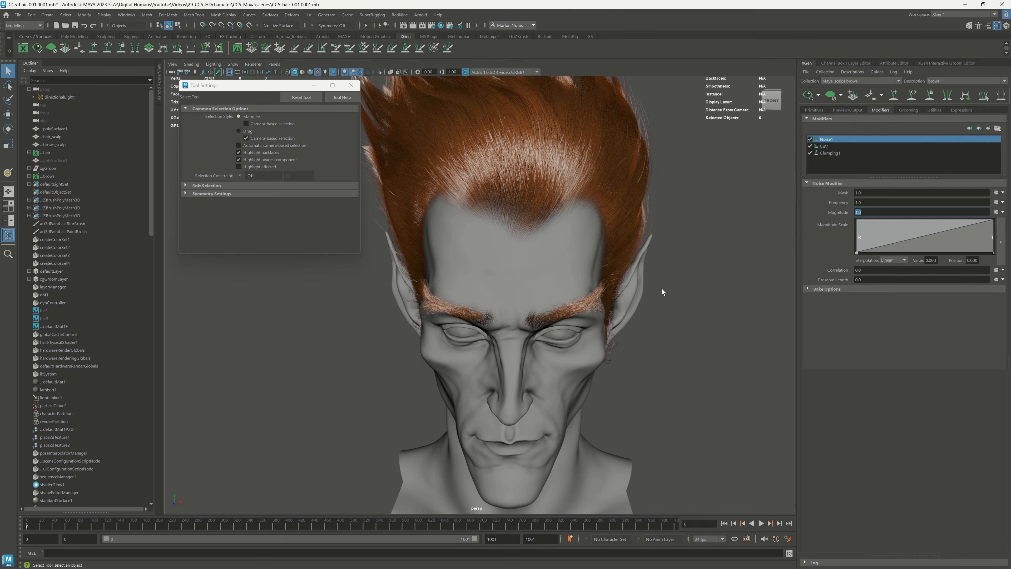
right_click_drag(662, 289, 681, 322, "alt")
mouse_move(682, 323)
left_mouse_down("alt")
mouse_move(705, 332)
mouse_move(685, 326)
left_mouse_up("alt")
right_click_drag(686, 327, 652, 307, "alt")
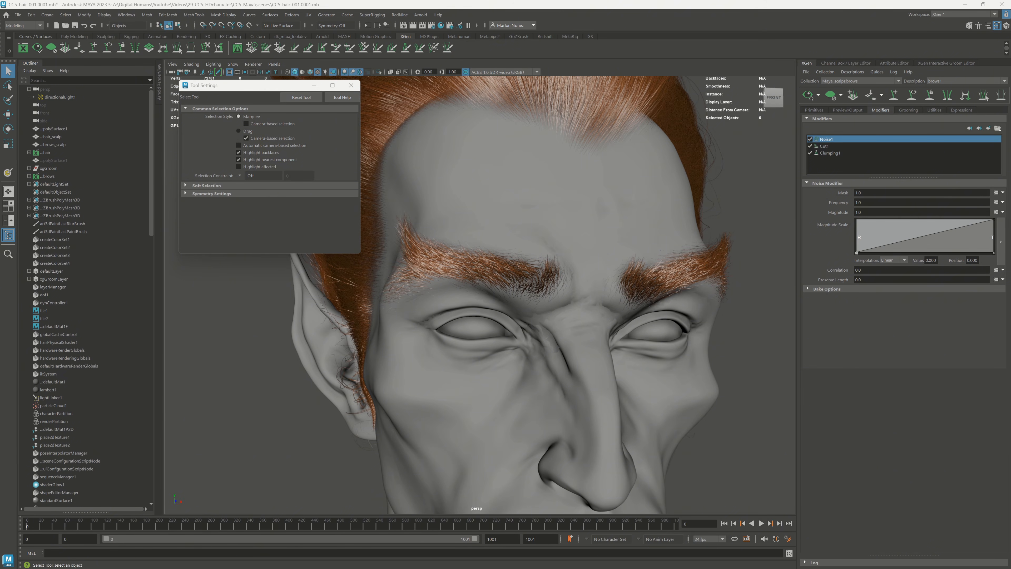
Step: Set the first Noise modifier's mask to 0.515 and check the brows from several angles
key("ctrl+v")
left_click_drag(867, 193, 940, 192)
key("Return")
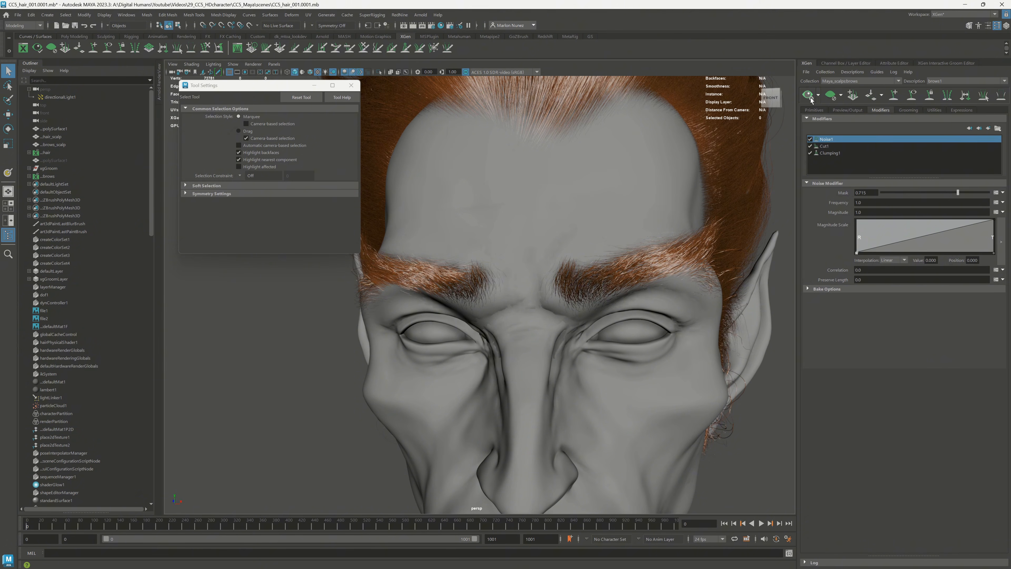
left_click(902, 192)
left_click_drag(915, 192, 937, 193)
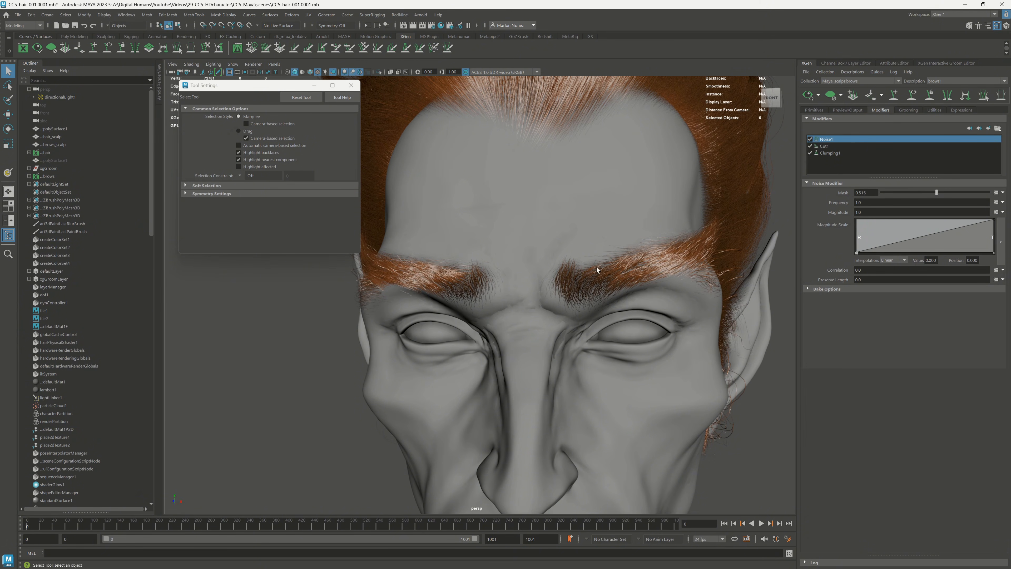
left_click_drag(597, 267, 617, 243, "alt")
right_click_drag(616, 243, 704, 297, "alt")
left_click_drag(703, 297, 666, 255, "alt")
right_click_drag(665, 255, 621, 239, "alt")
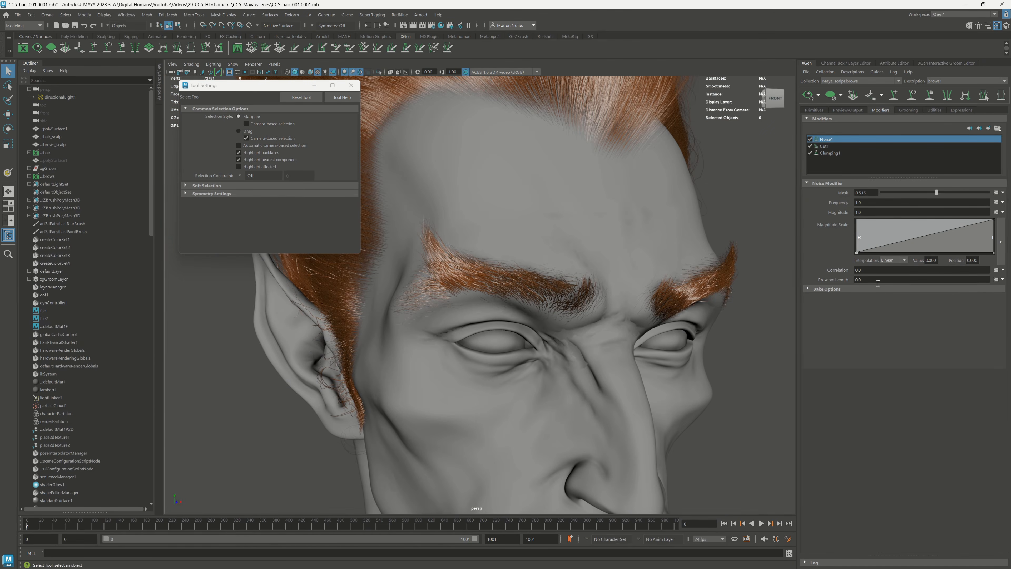
left_click(867, 278)
Step: Add a second Noise modifier to the brows with its mask set to 0.05
left_click(972, 128)
double_click(968, 175)
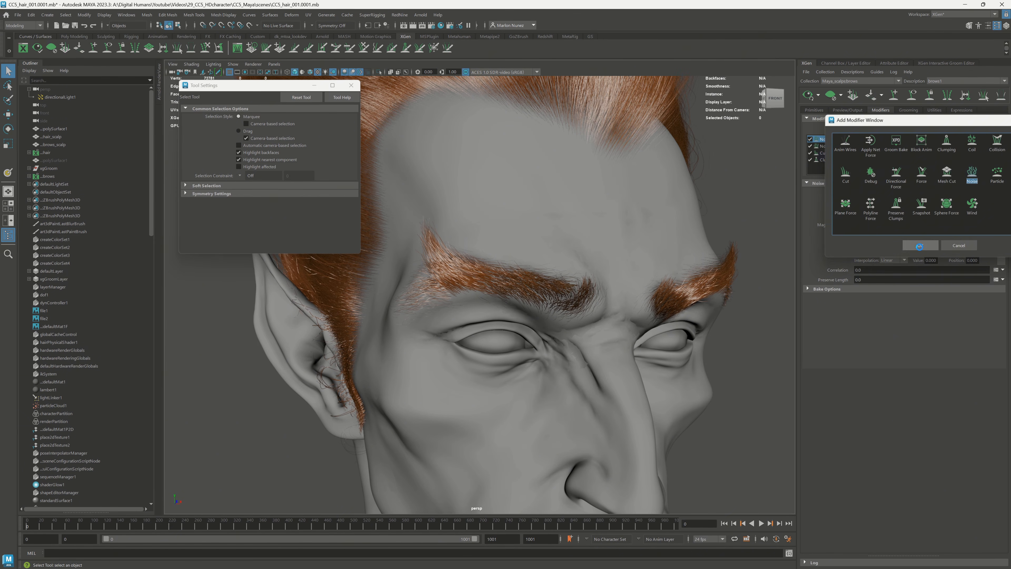
left_click(915, 193)
type("0.05")
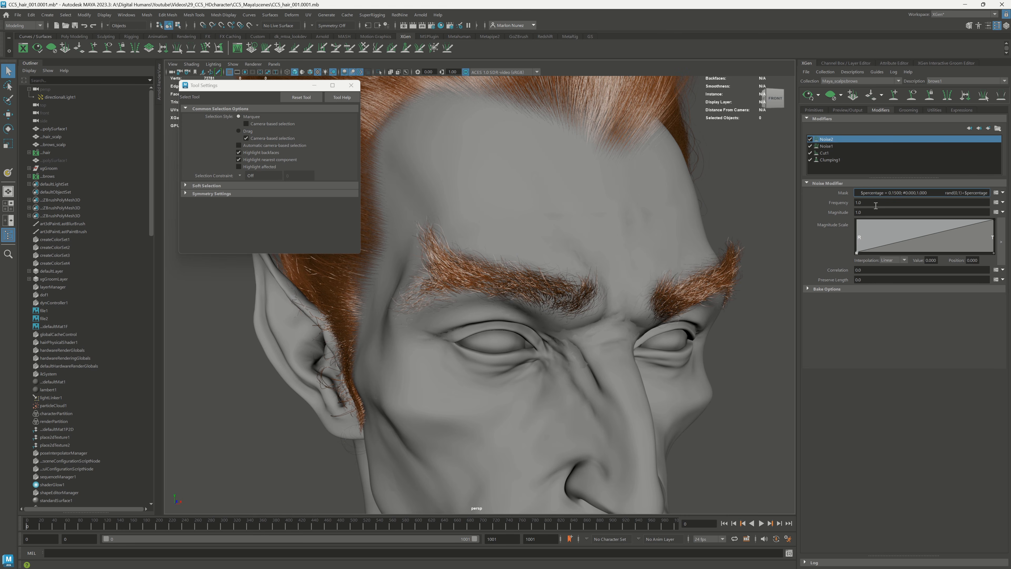
key("Return")
Step: Set the second Noise modifier's frequency to 0.1 and its magnitude to 3 for stray brow hairs
left_click_drag(865, 204, 838, 211)
type(".1")
key("Return")
type("5")
key("Return")
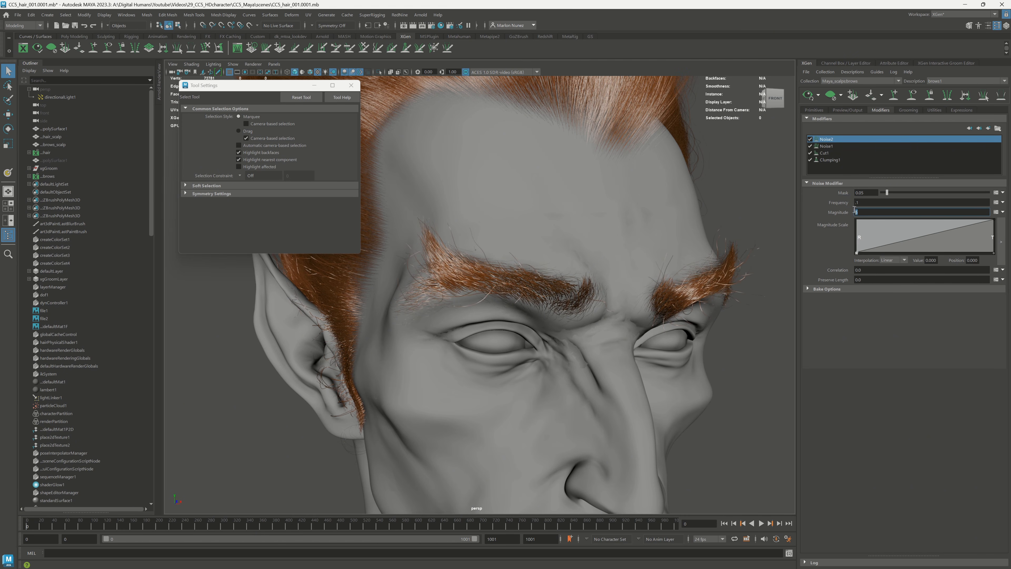
type("3")
key("Return")
left_click_drag(737, 242, 702, 263, "alt")
right_click_drag(702, 263, 665, 318, "alt")
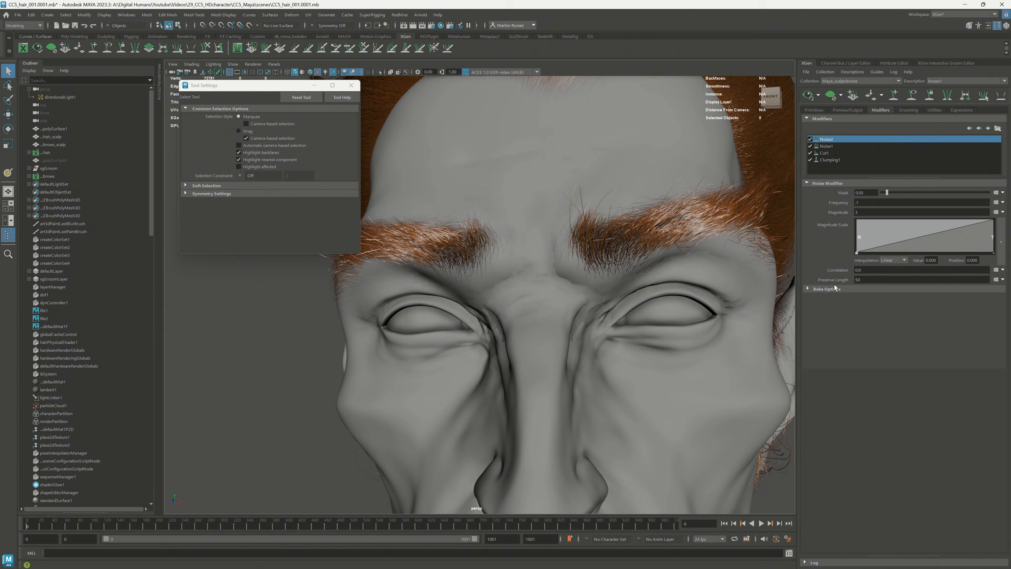
Step: Set the second Noise modifier's correlation to 50 after trying 100
left_click_drag(908, 270, 813, 268)
type("100")
key("Return")
left_click_drag(877, 271, 822, 270)
type("50")
key("Return")
Step: Examine the brows and hairline from the front, side and close up
left_click_drag(637, 275, 642, 241, "alt")
right_click_drag(641, 241, 613, 246, "alt")
left_click_drag(614, 246, 653, 249, "alt")
right_click_drag(653, 250, 638, 251, "alt")
left_click_drag(638, 250, 591, 253, "alt")
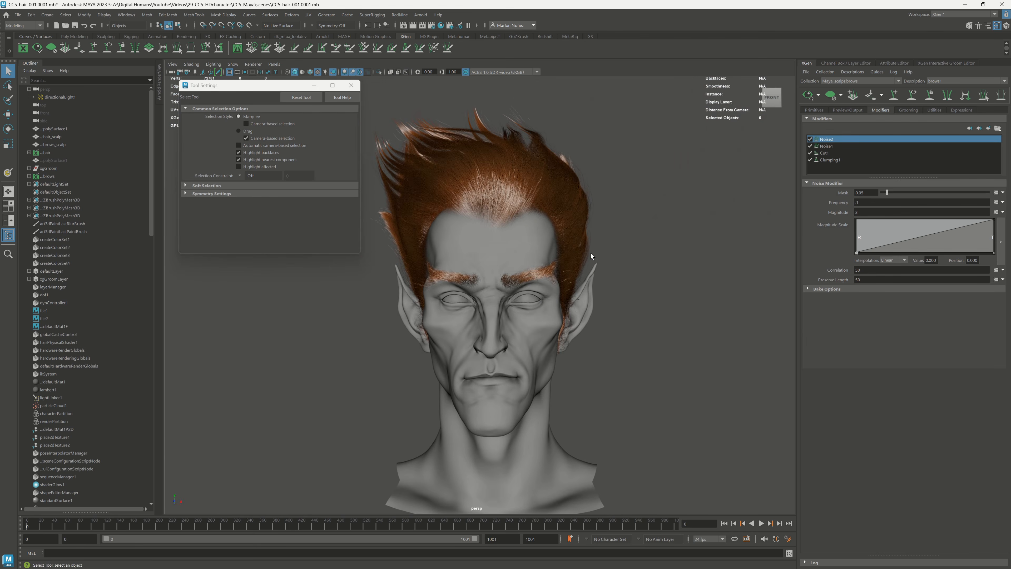
right_click_drag(591, 253, 623, 308, "alt")
mouse_move(623, 307)
left_mouse_down("alt")
mouse_move(595, 309)
mouse_move(610, 310)
left_mouse_up("alt")
right_click_drag(610, 309, 644, 338, "alt")
left_click_drag(644, 338, 618, 335, "alt")
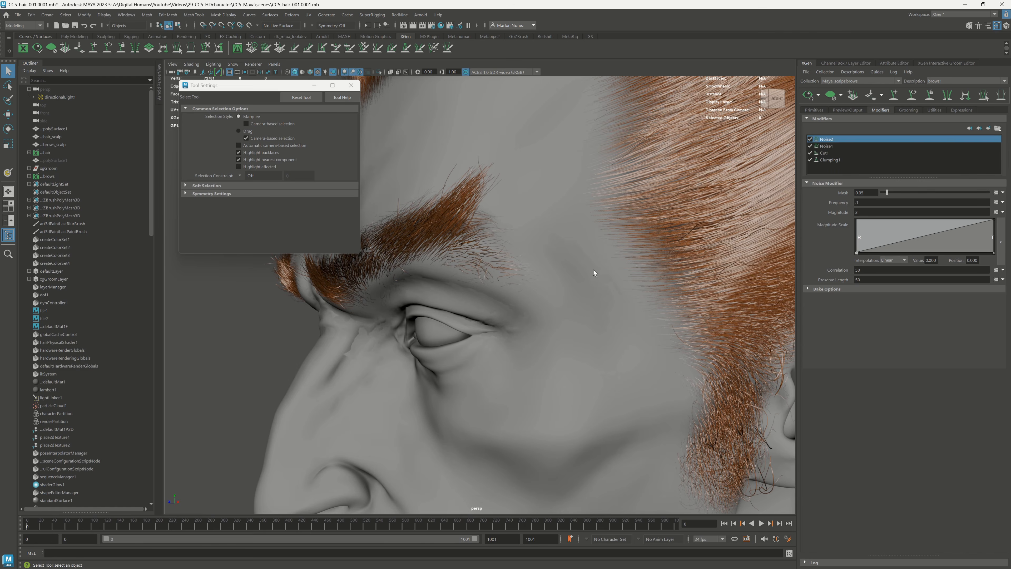
left_click_drag(595, 270, 673, 271, "alt")
right_click_drag(673, 271, 570, 215, "alt")
left_click_drag(685, 255, 637, 315, "alt")
Step: Save the scene with the updated brow modifiers
key("ctrl+s")
right_click_drag(637, 315, 649, 335, "alt")
left_click_drag(649, 335, 661, 303, "alt")
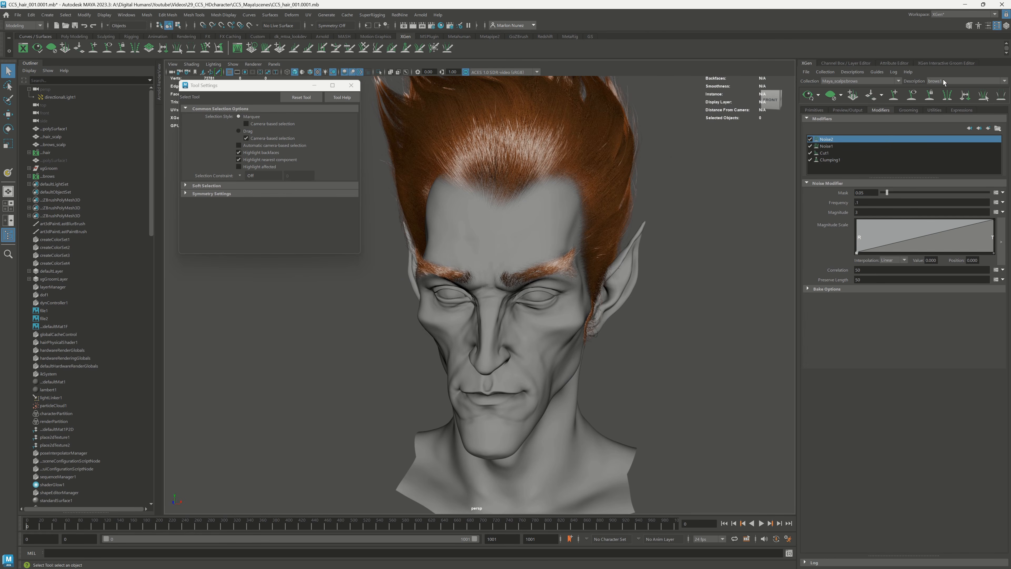
Step: Switch to the hair collection and add points to the Clumping2 modifier's Clump Scale curve, using Spline interpolation
left_click(860, 82)
left_click(854, 93)
left_click(837, 161)
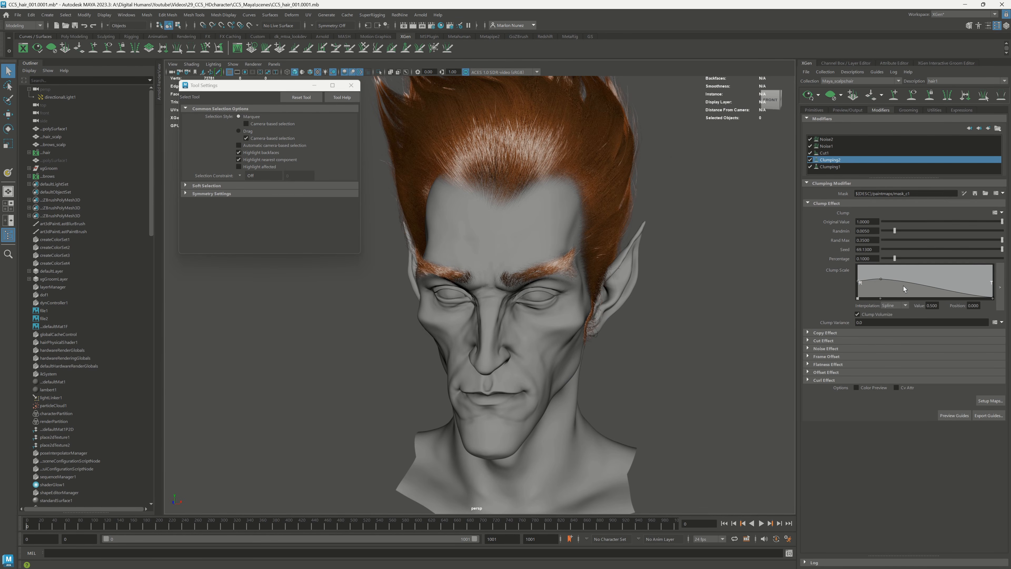
left_click_drag(905, 285, 903, 292)
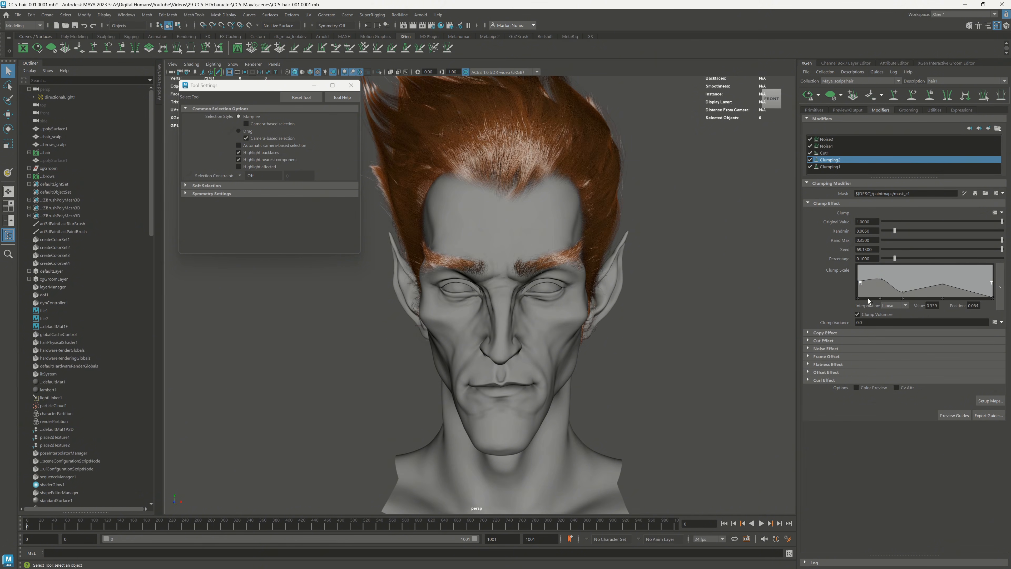
left_click(892, 305)
left_click(894, 329)
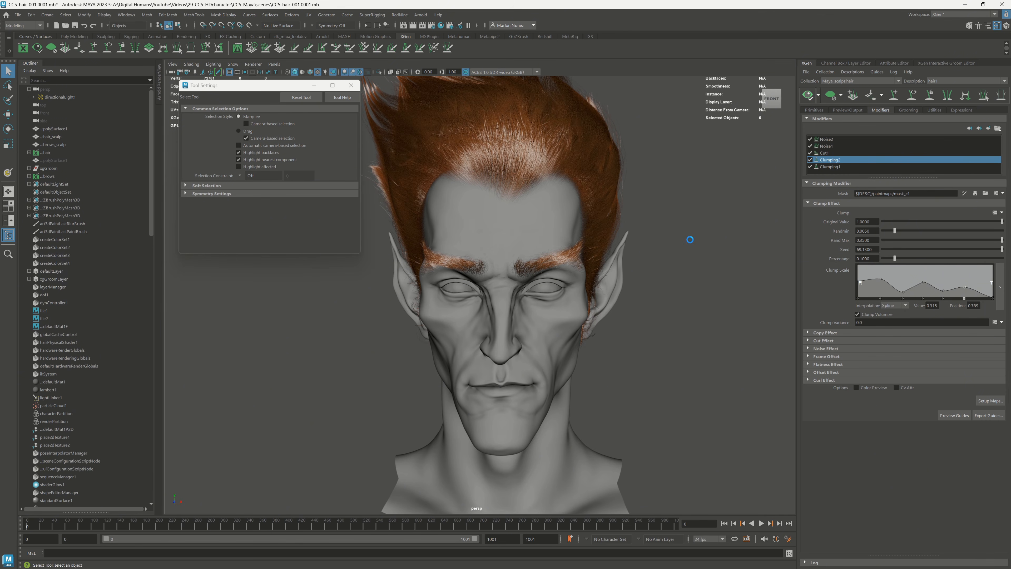
Step: Reshape the start of Clumping2's Clump Scale curve with a point at position 0.215 and refresh the hair preview
scroll(697, 231, "up", 2)
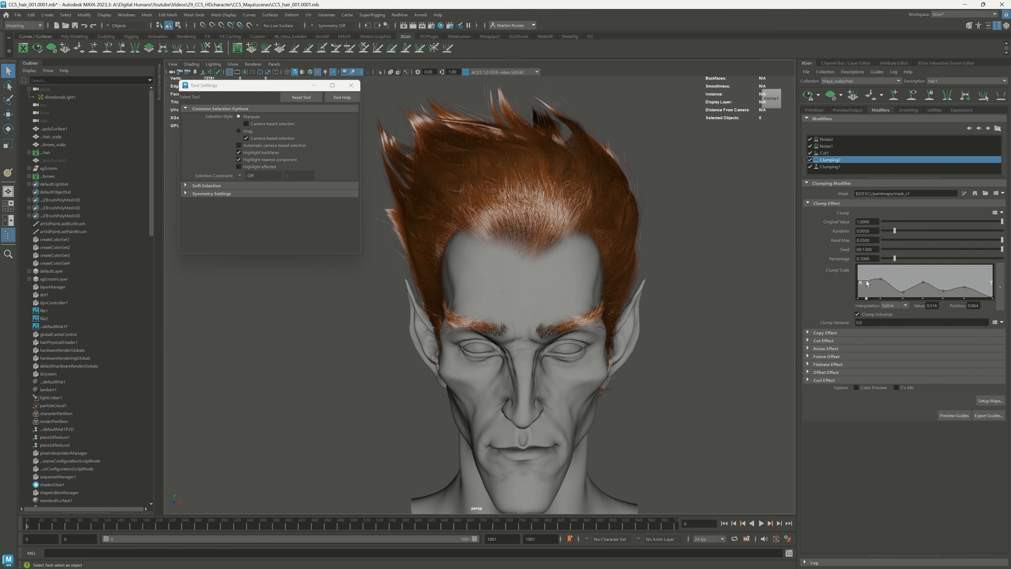
left_click_drag(869, 283, 867, 285)
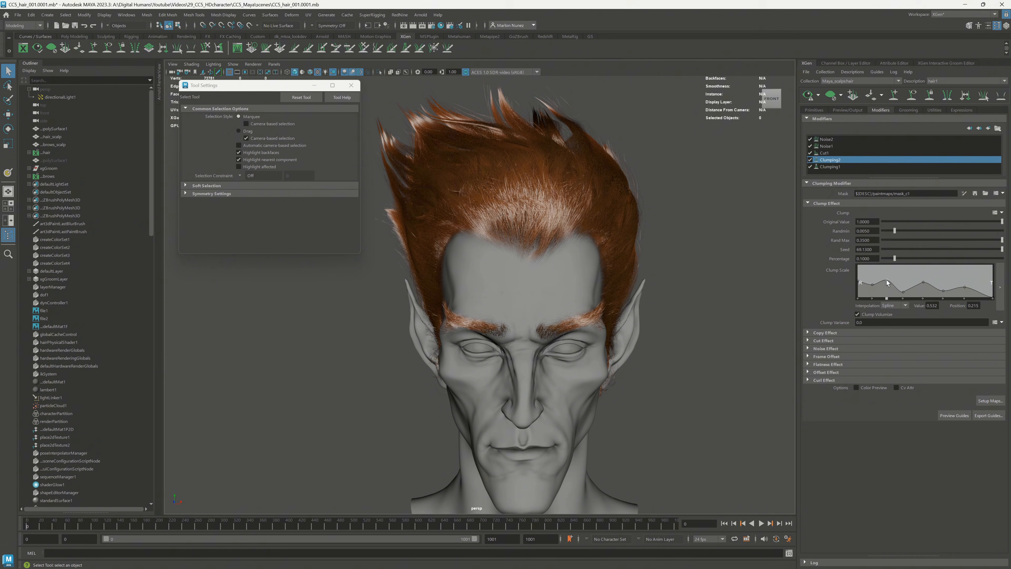
left_click(809, 95)
left_click_drag(615, 277, 623, 306, "alt")
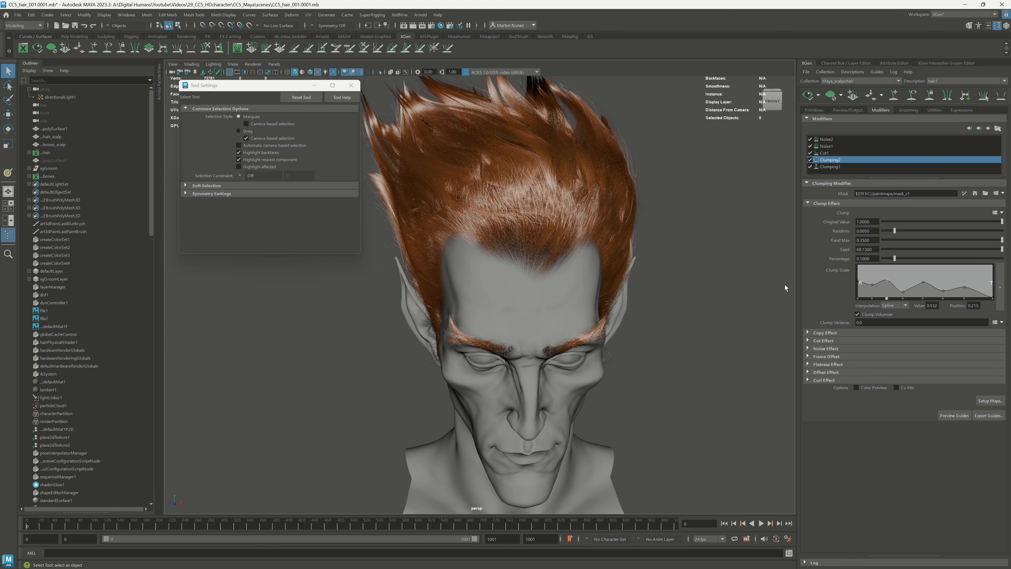
left_click_drag(756, 297, 714, 266, "alt")
right_click_drag(713, 267, 712, 253, "alt")
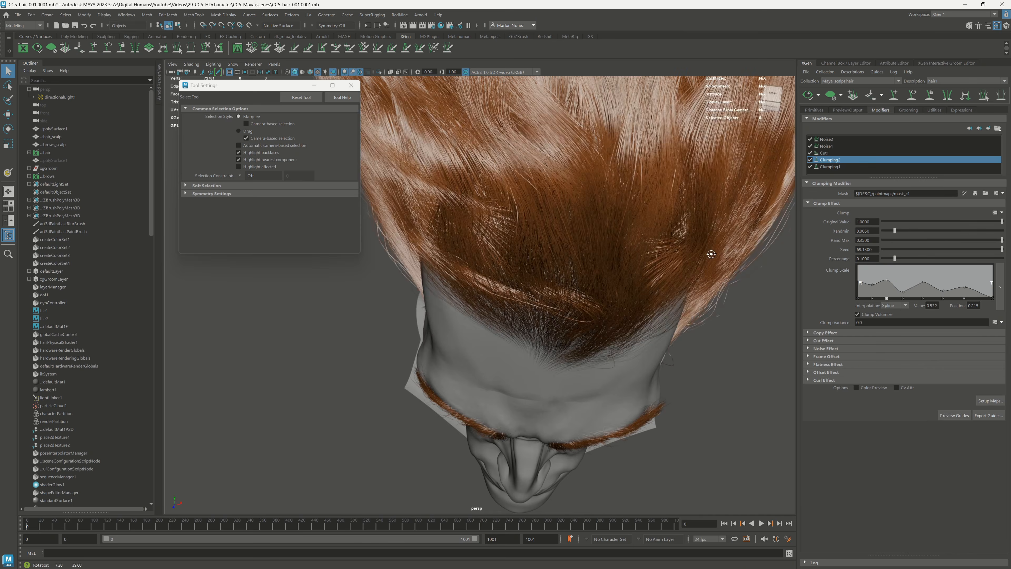
Step: Compare the hair's front with Noise2, Noise1, Cut1 and Clumping2 switched off, and with only Clumping2 switched back on
left_click_drag(711, 253, 714, 228, "alt")
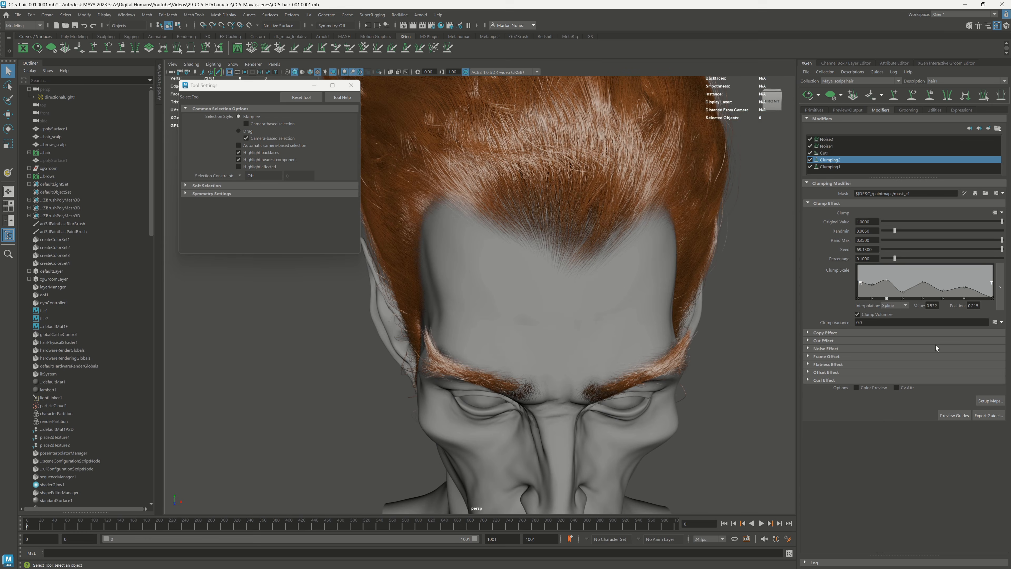
left_click(810, 160)
left_click(811, 139)
left_click(810, 139)
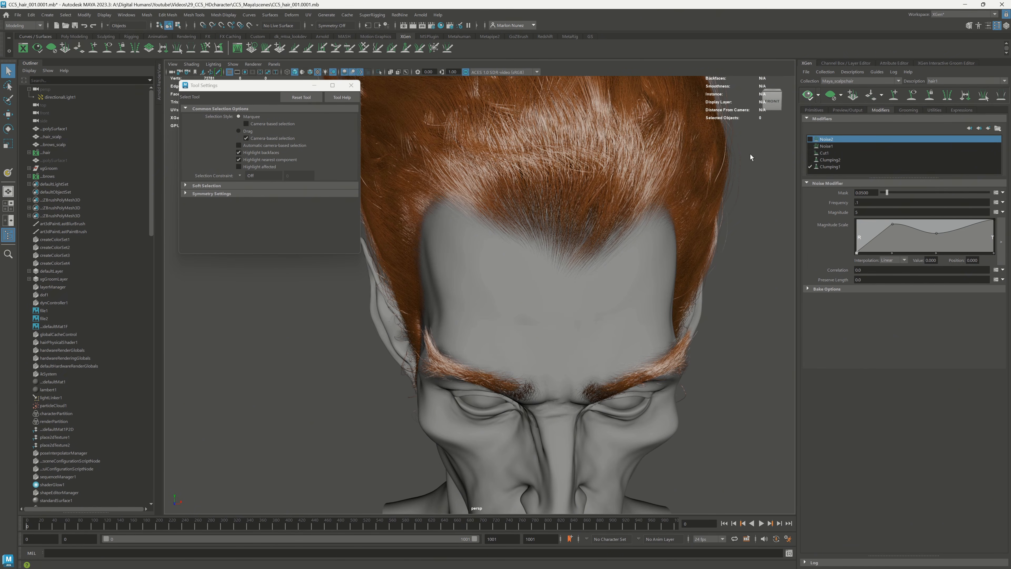
left_click(811, 160)
left_click(810, 160)
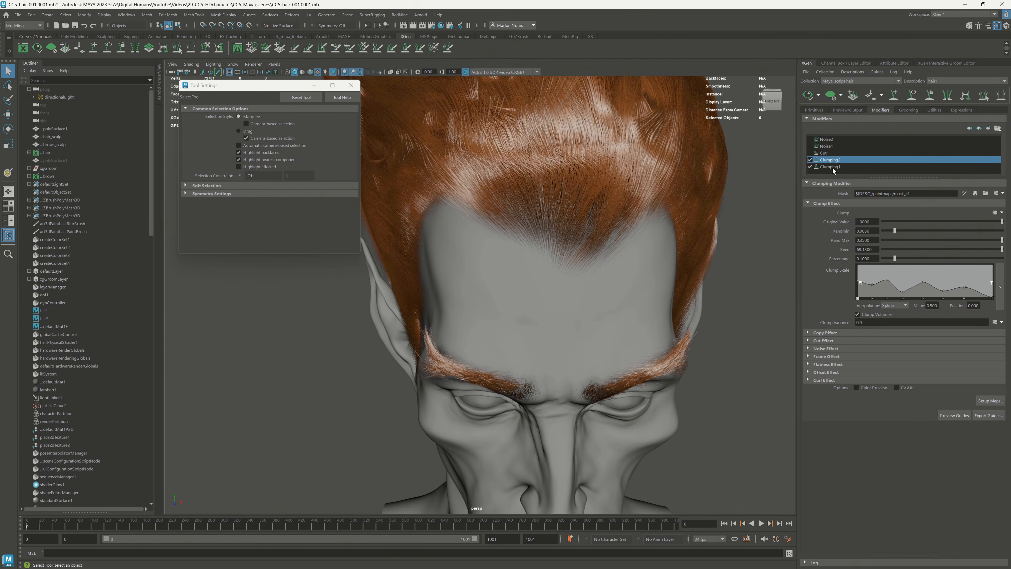
Step: Lower Clumping2's Clump Scale point to value 0.411 at position 0.225, re-enable the cut and noise modifiers and refresh the preview
left_click_drag(888, 280, 889, 284)
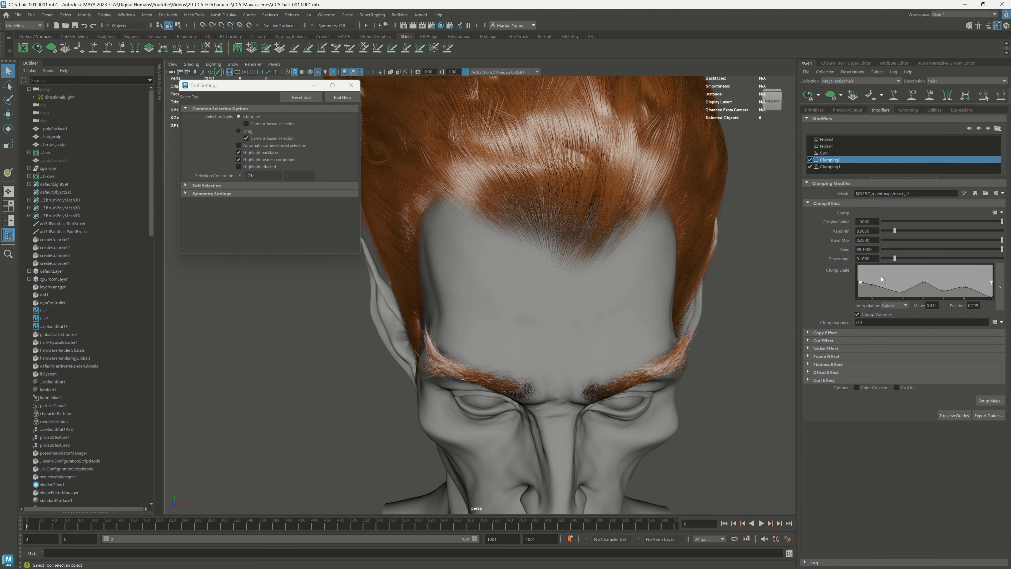
left_click(826, 139)
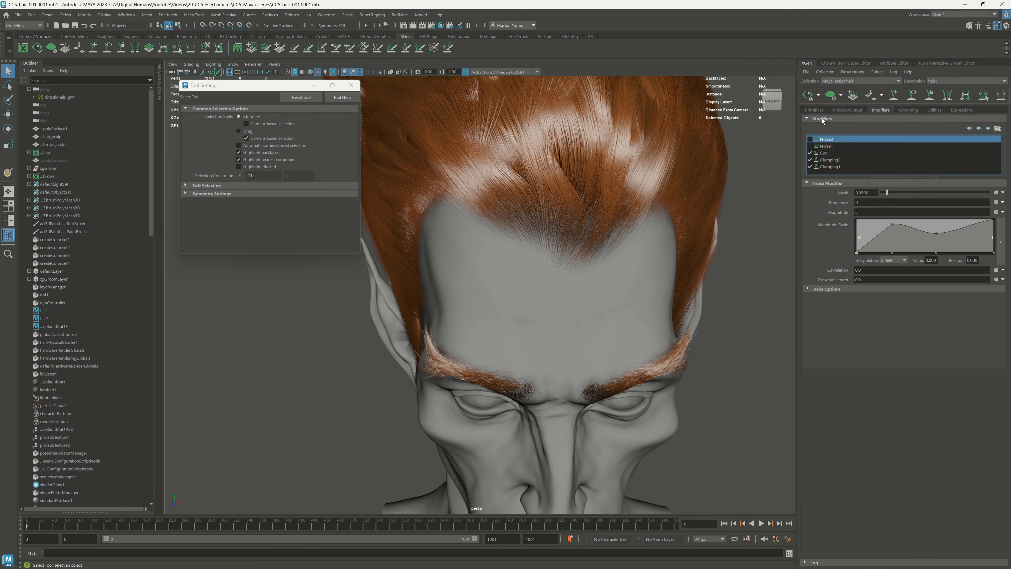
left_click(809, 95)
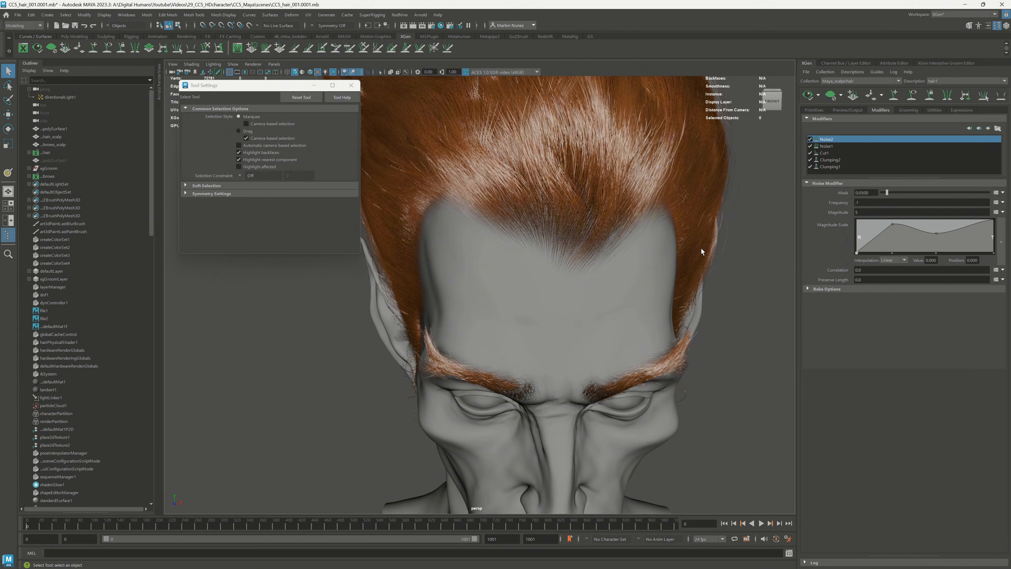
Step: Try a Correlation of 80 on the hair's Noise2 modifier
left_click_drag(702, 248, 703, 231, "alt")
left_click_drag(869, 271, 808, 268)
type("789")
key("Tab")
type("80")
key("Tab")
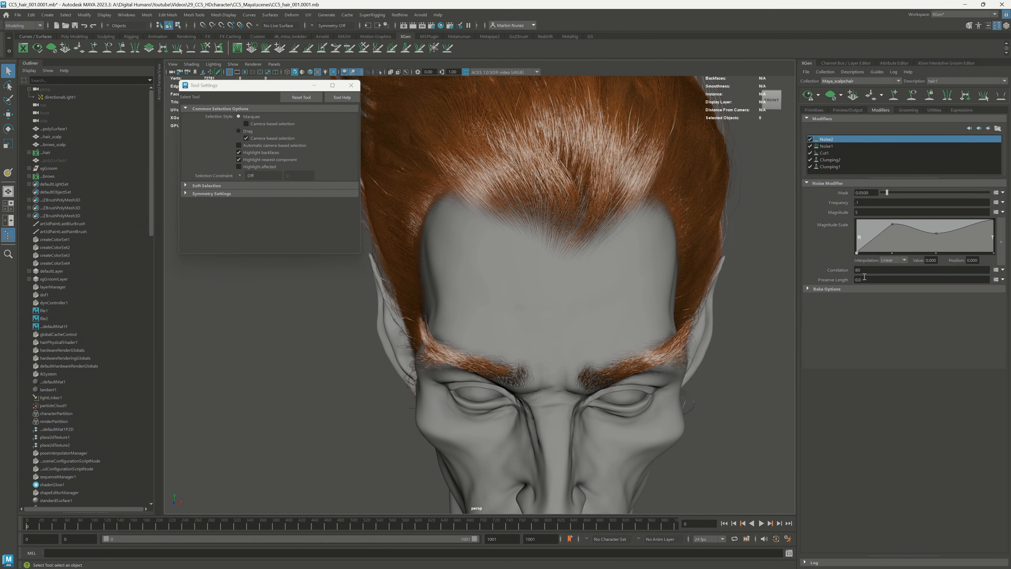
Step: Set the Correlation of the hair's Noise2 modifier to 50
left_click_drag(722, 204, 682, 183, "alt")
left_click_drag(872, 270, 819, 270)
type("50")
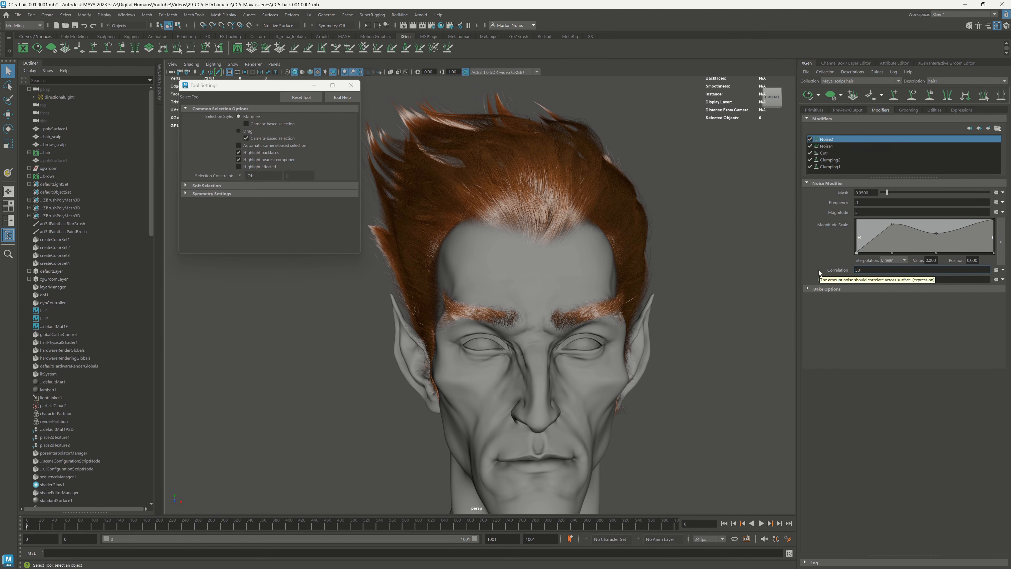
key("Return")
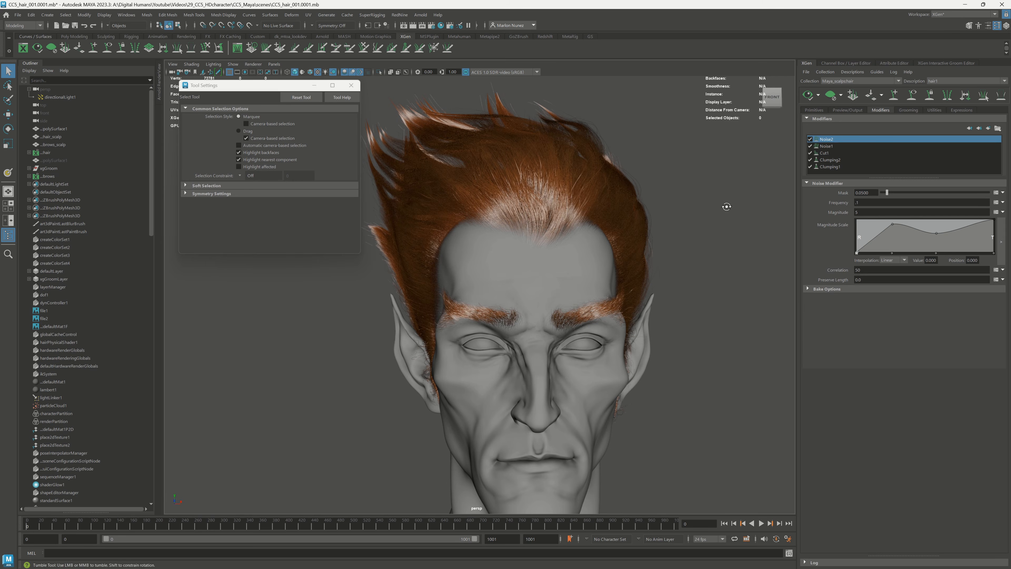
Step: Set the Clump Variance of the hair's Clumping2 modifier to 0.1 and check the hairline and brows from the front
left_click(830, 160)
left_click(872, 323)
type(".1")
key("Return")
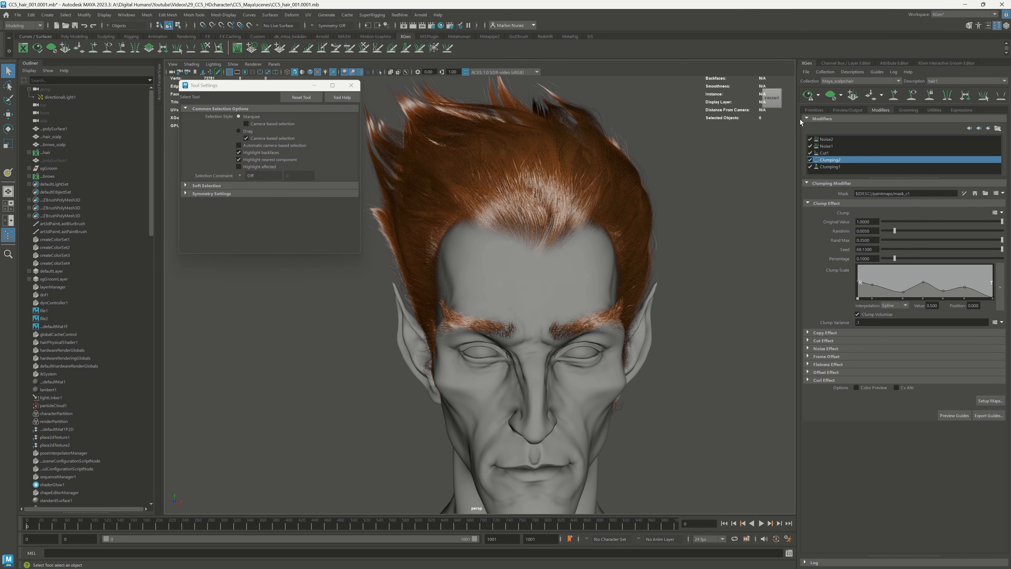
left_click(823, 350)
left_click(832, 348)
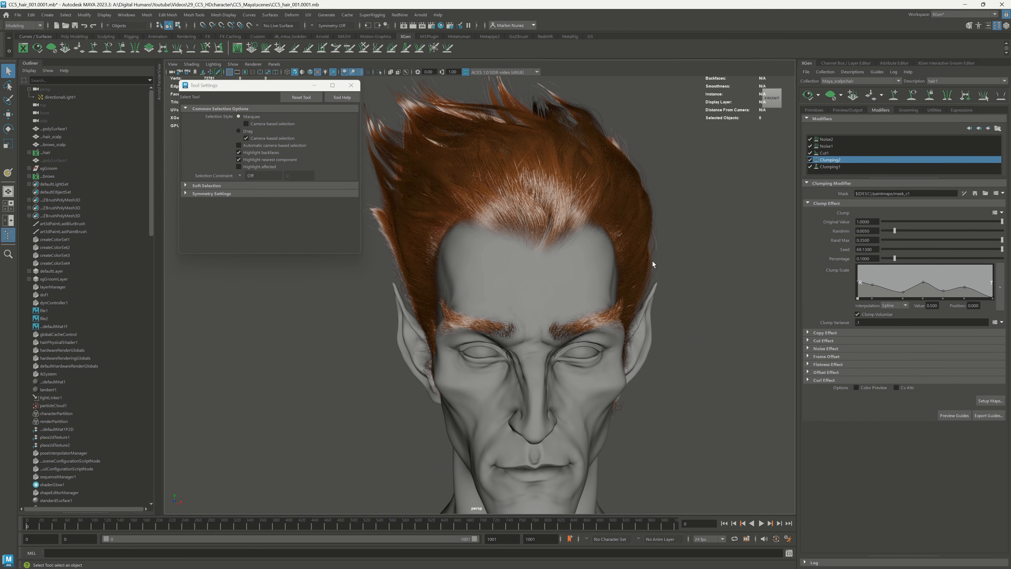
left_click_drag(666, 267, 645, 256, "alt")
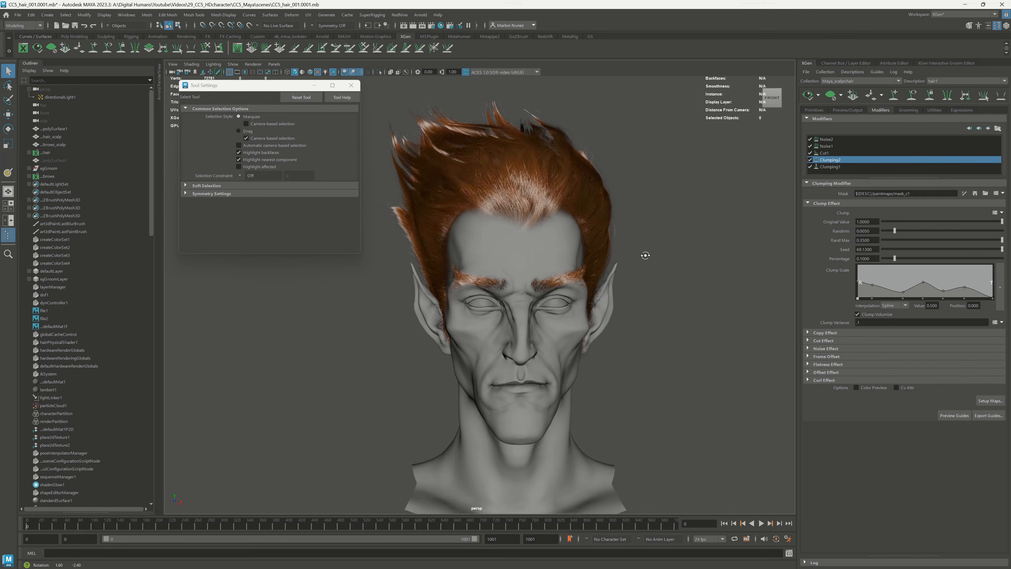
scroll(645, 255, "up", 5)
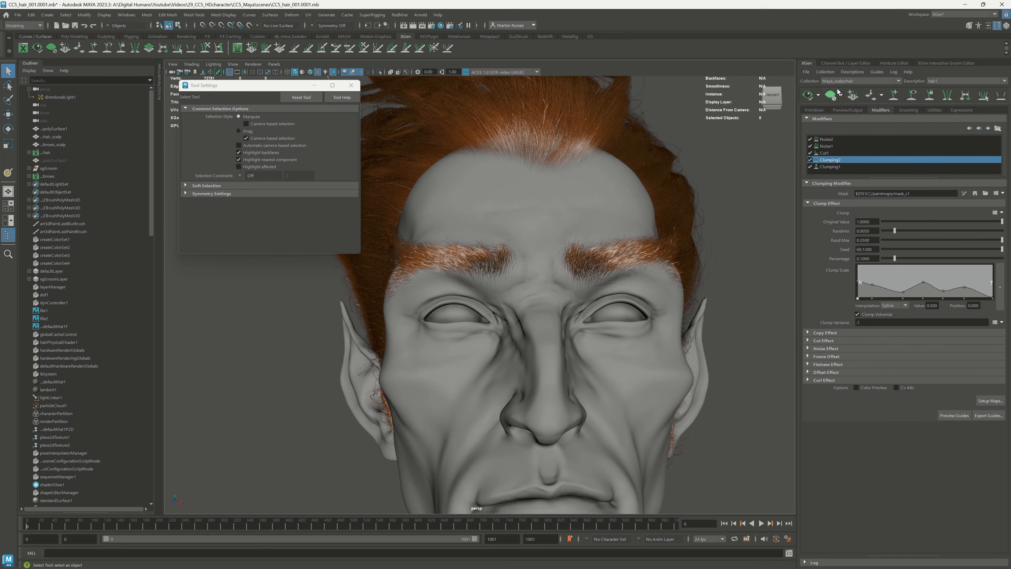
Step: Switch to the brows collection, open its mask_brows density map for painting and isolate the brows scalp mesh
left_click(875, 78)
left_click(856, 88)
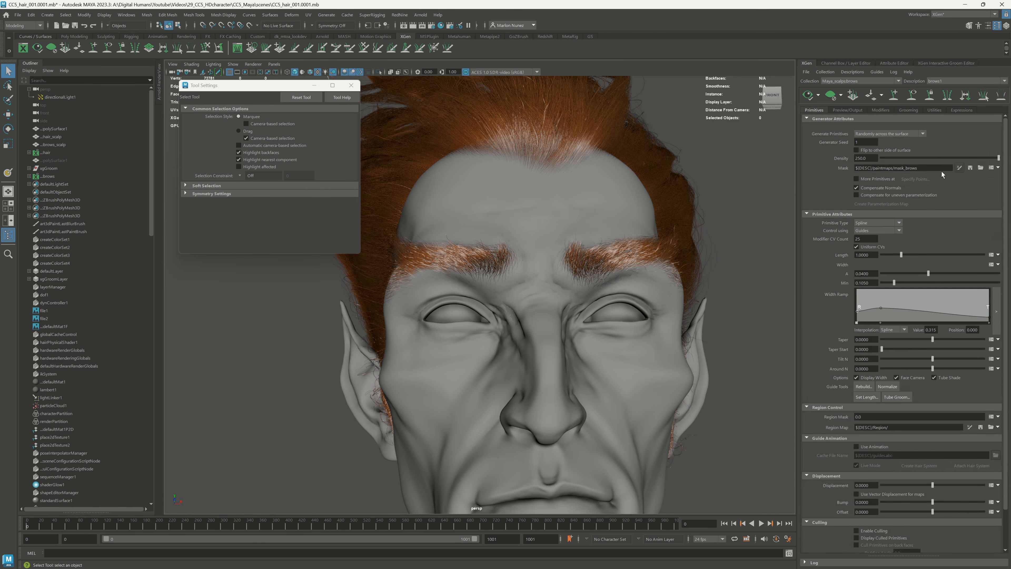
left_click(959, 168)
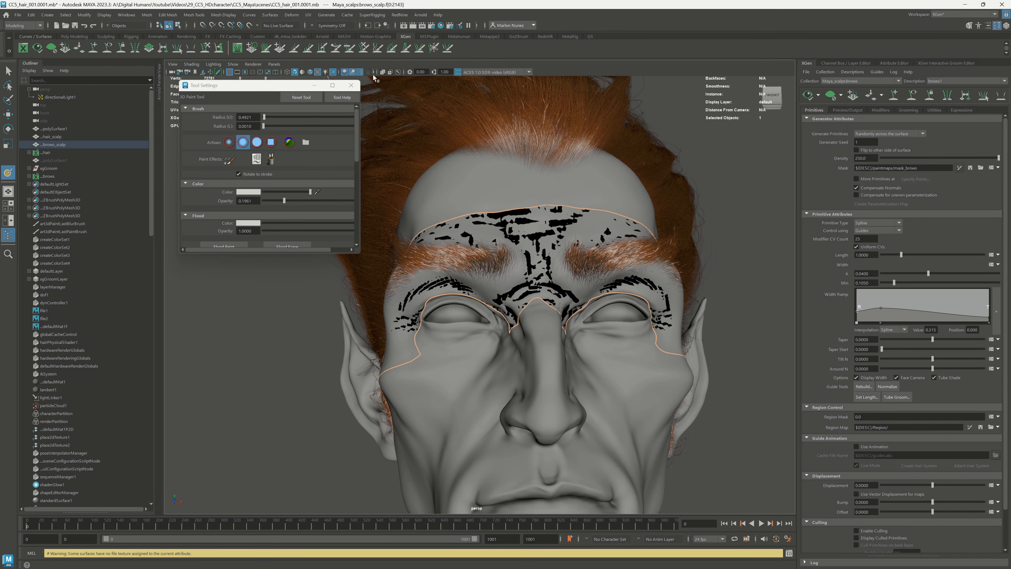
left_click(375, 72)
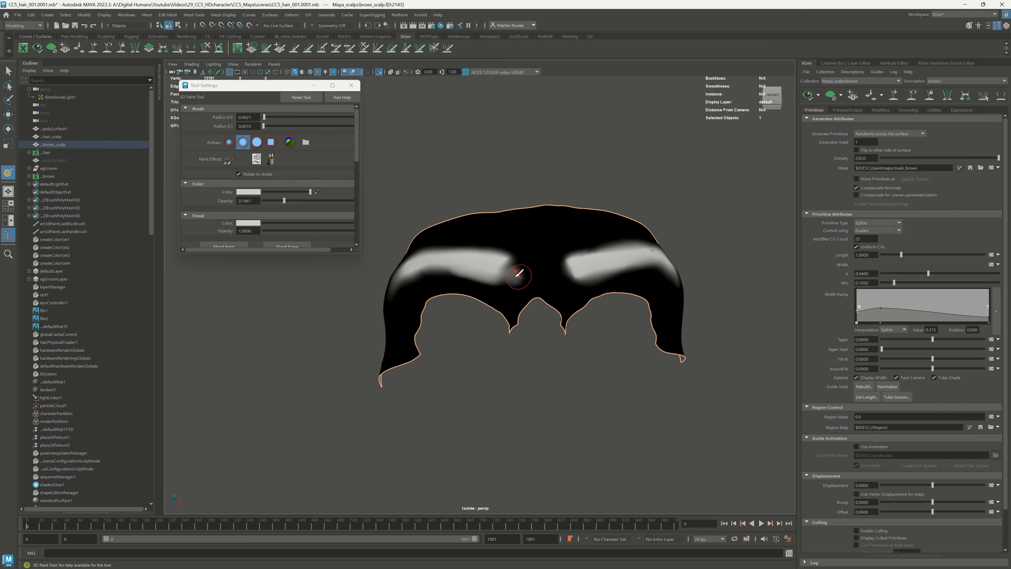
Step: Touch up the inner ends of both brows in the density mask with low-opacity strokes, and show the full head again
left_click_drag(517, 276, 501, 278)
mouse_move(598, 280)
left_mouse_down()
mouse_move(563, 264)
mouse_move(585, 278)
left_mouse_up()
mouse_move(503, 276)
left_mouse_down()
mouse_move(518, 267)
mouse_move(508, 259)
left_mouse_up()
left_click_drag(566, 275, 584, 253)
key("q")
left_click(440, 115)
left_click(379, 72)
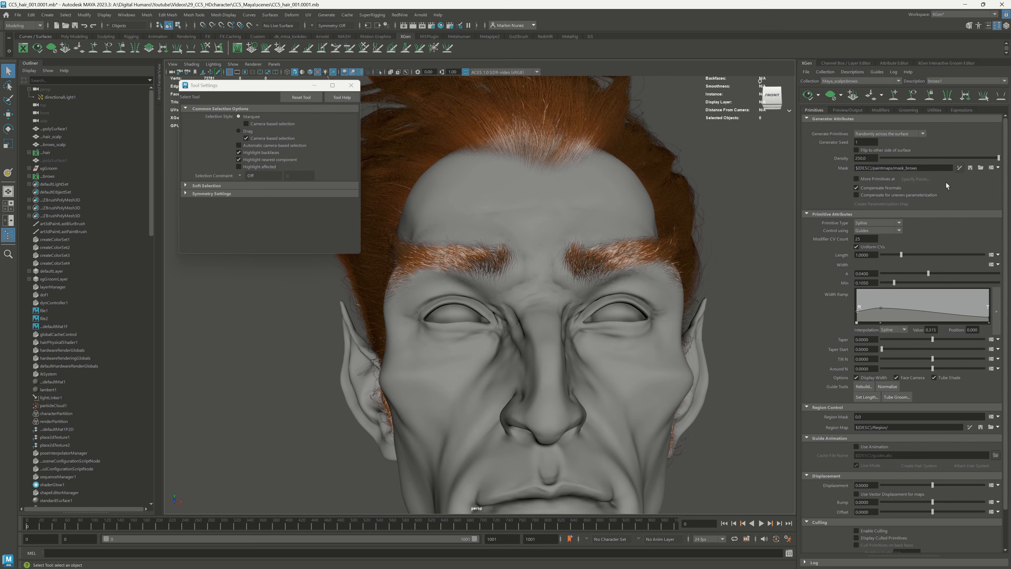
Step: Open the brows' Clumping1 mask for painting and set the brush opacity to 0.2667
left_click_drag(657, 204, 558, 265, "alt")
right_click_drag(558, 265, 646, 320, "alt")
left_click_drag(646, 320, 633, 266, "alt")
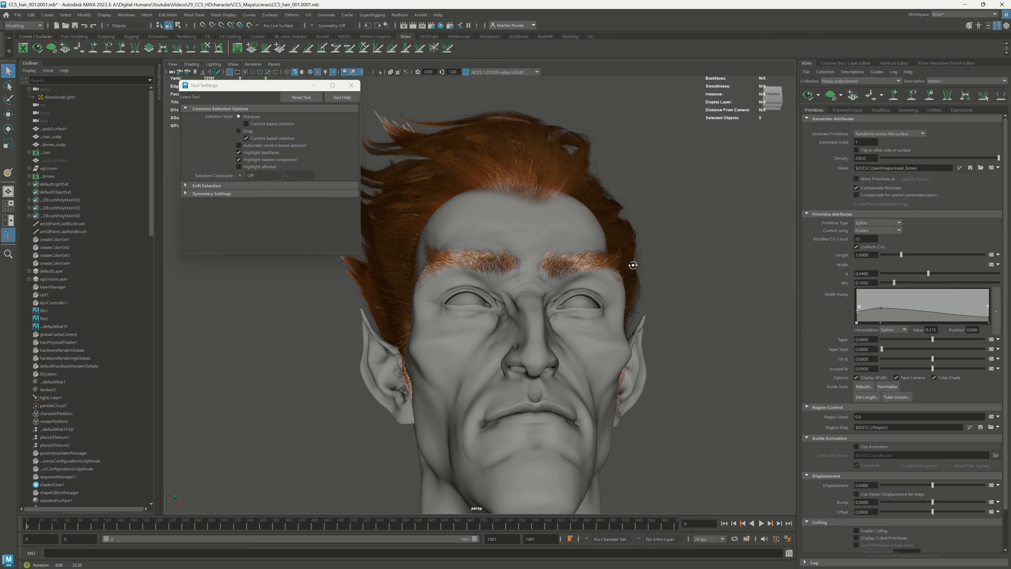
right_click_drag(632, 266, 697, 255, "alt")
left_click(881, 110)
left_click(830, 160)
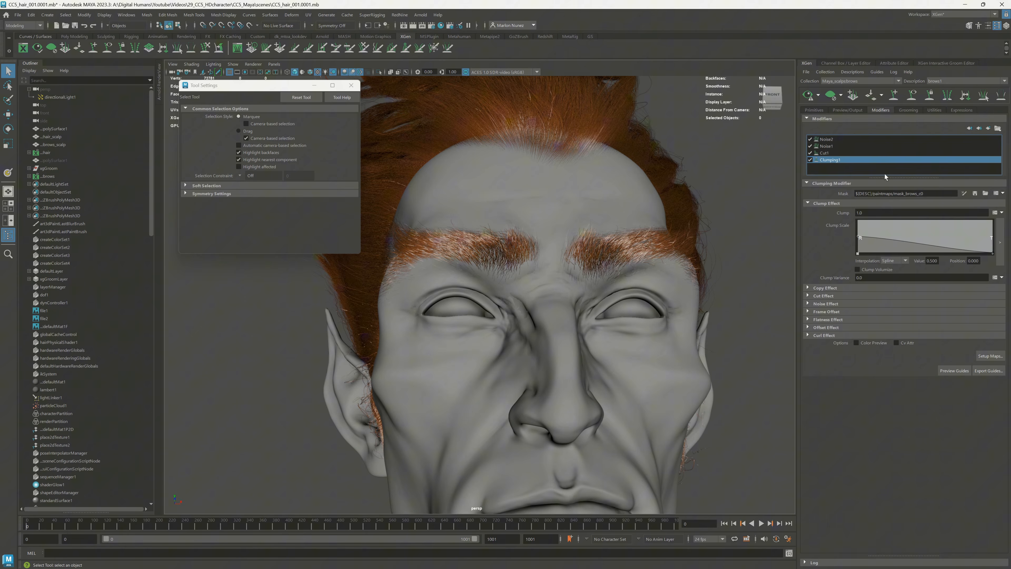
left_click(964, 194)
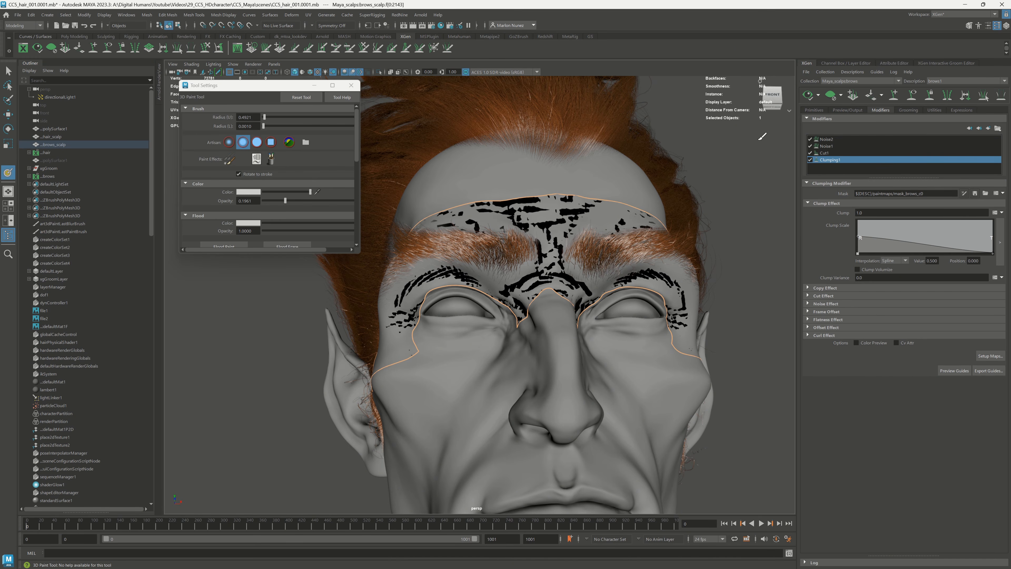
left_click_drag(285, 201, 294, 201)
left_click_drag(386, 214, 370, 213, "alt")
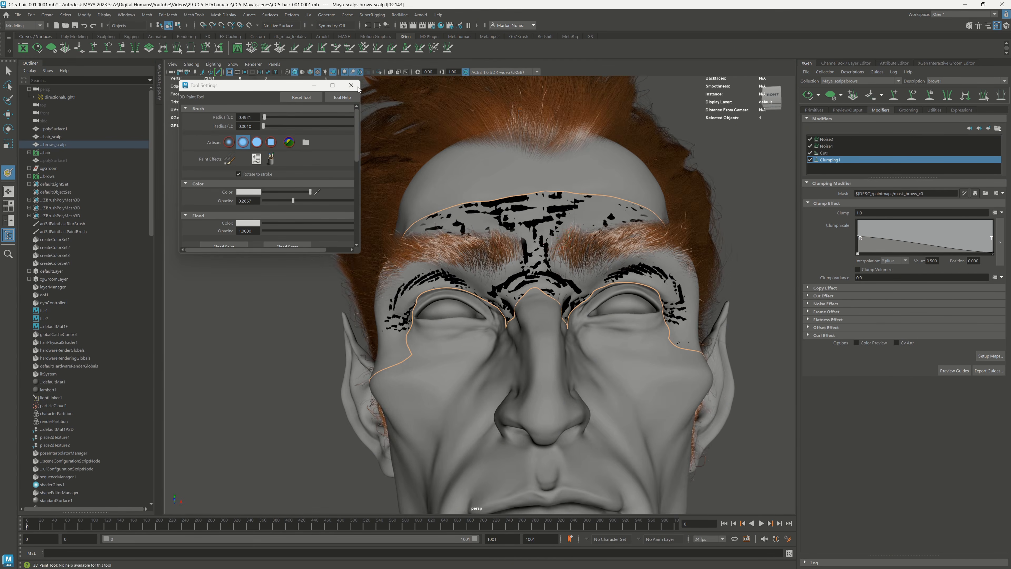
Step: Paint black over the inner ends of the brows in the Clumping1 mask, refresh the hair preview and leave the paint tool
left_click_drag(568, 258, 576, 261)
left_click(808, 96)
left_click_drag(688, 158, 713, 235, "alt")
key("q")
left_click(727, 241)
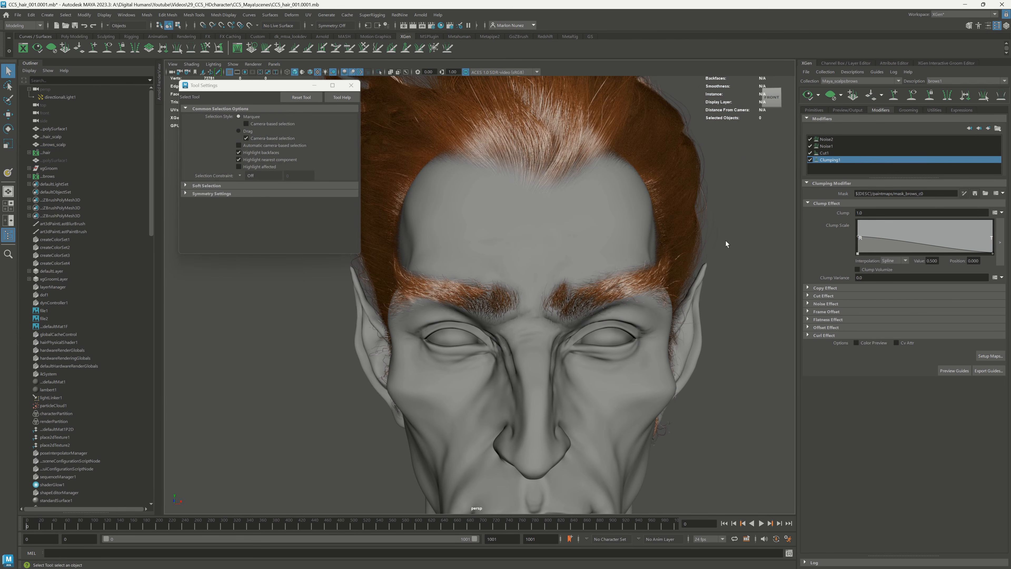
right_click_drag(727, 241, 765, 249, "alt")
left_click(964, 193)
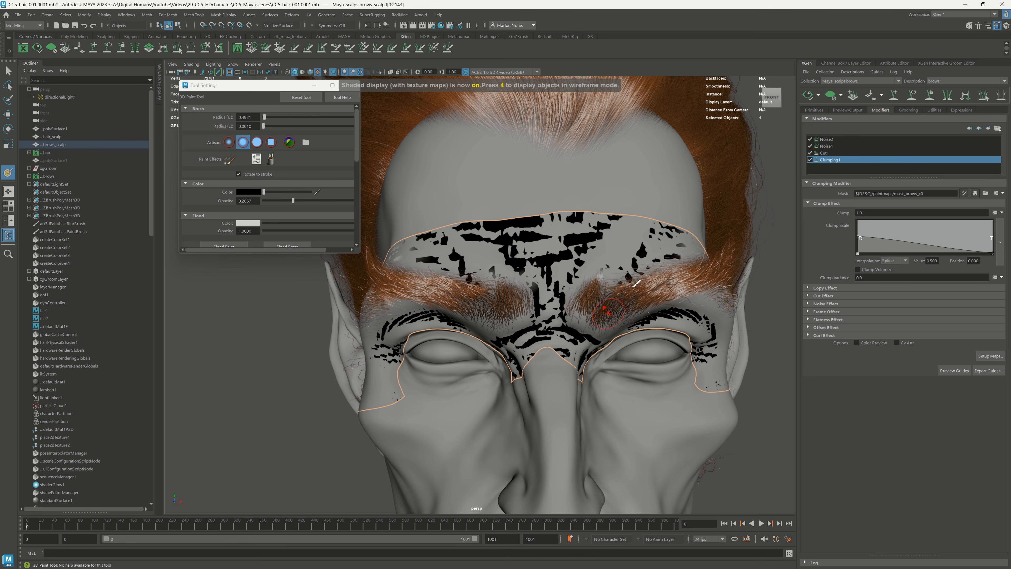
left_click(808, 95)
key("q")
left_click(740, 255)
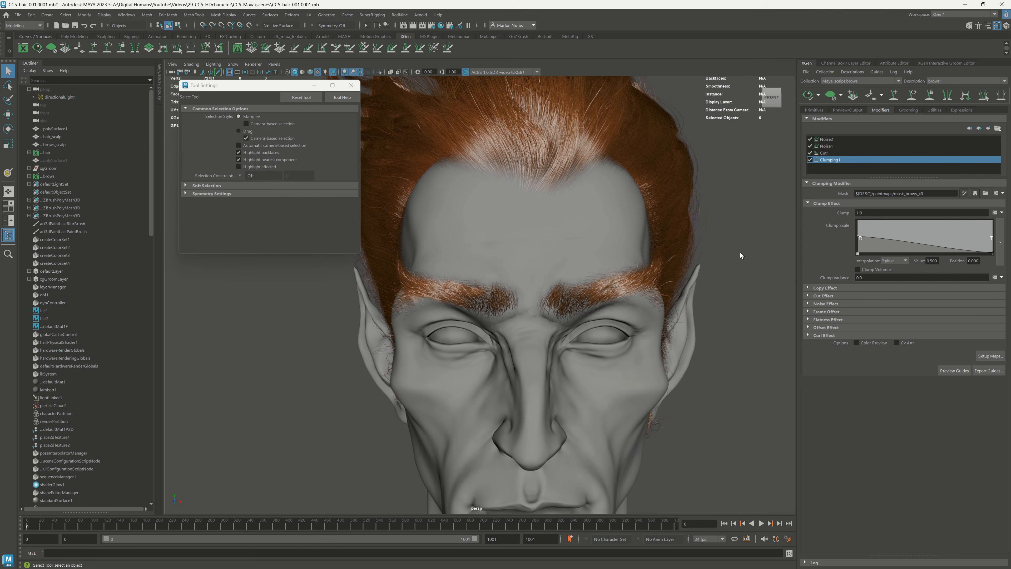
Step: Examine the finished hair and brows on the whole head from several angles with scene lighting
right_click_drag(740, 252, 671, 216, "alt")
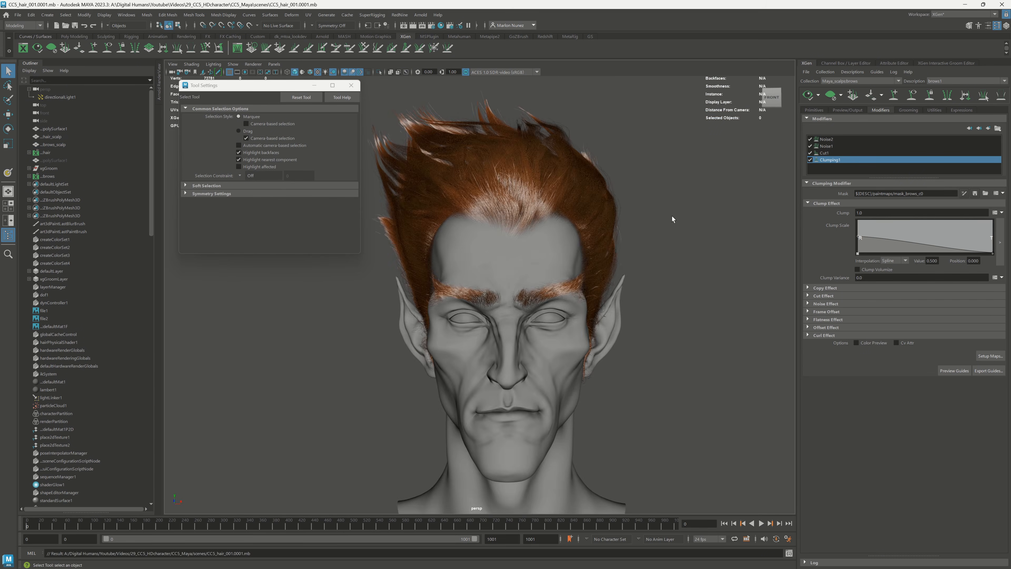
mouse_move(697, 233)
left_mouse_down("alt")
mouse_move(682, 238)
mouse_move(703, 228)
left_mouse_up("alt")
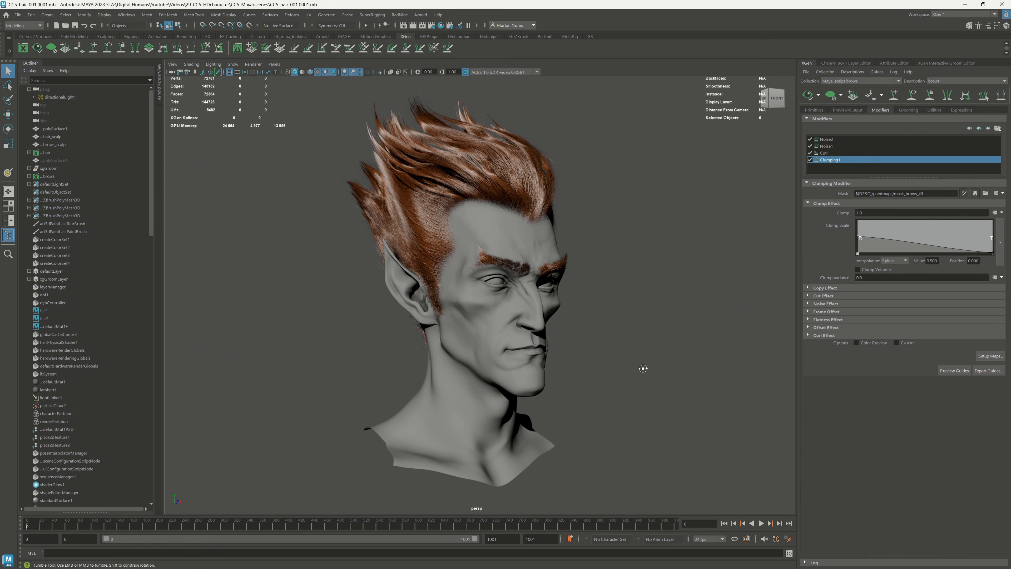
key("7")
left_click_drag(639, 368, 404, 380, "alt")
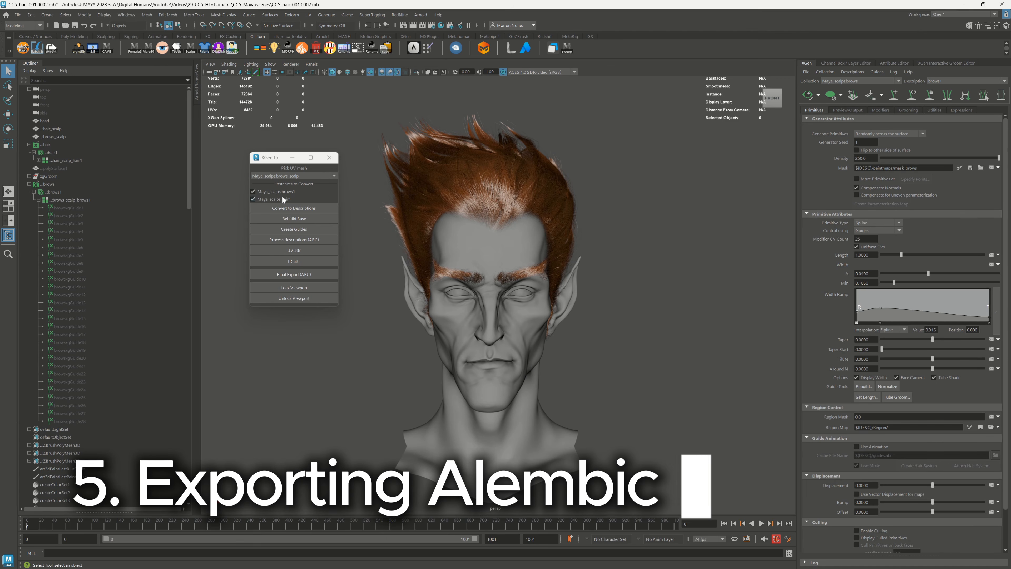
Step: Exclude the brows from the XGen conversion, leaving only the hair, and pick head as the UV mesh
left_click(283, 192)
left_click(286, 177)
left_click(269, 210)
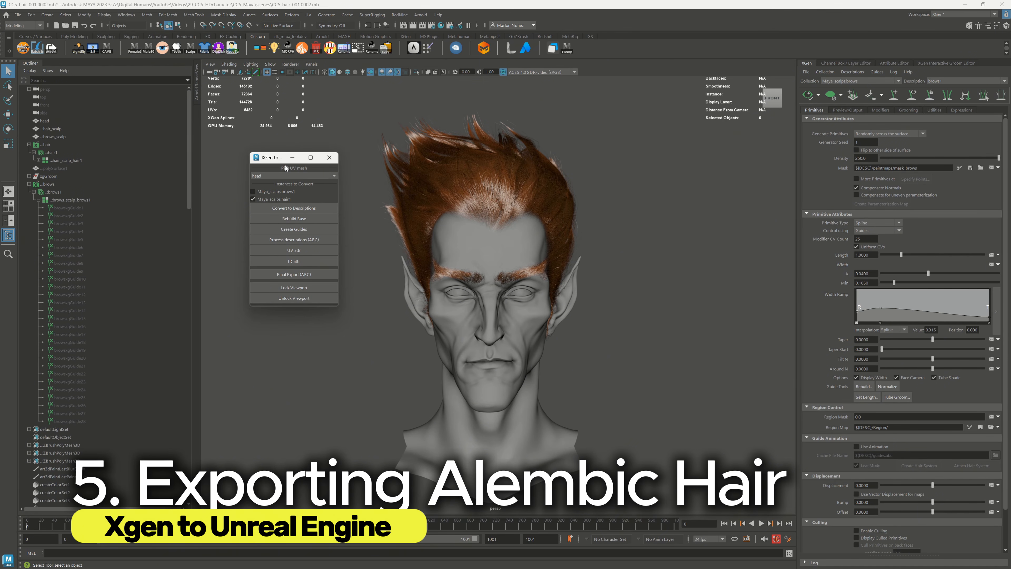
Step: Convert the hair to a spline description, rebuild its base and create its guides
left_click(306, 210)
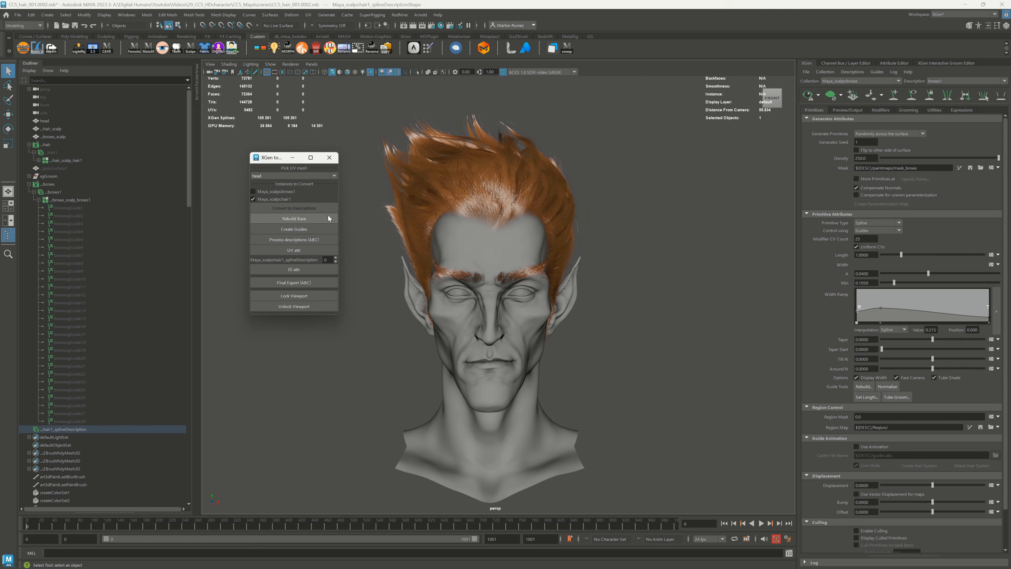
left_click(318, 217)
left_click(311, 231)
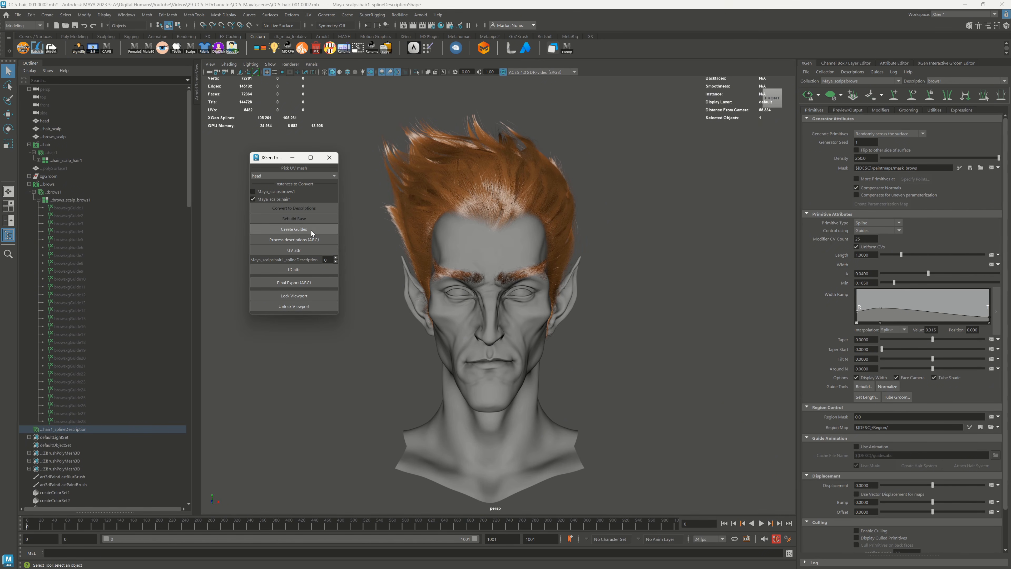
Step: Start processing the hair description to Alembic and browse to the UE exports folder inside CC5
left_click(318, 239)
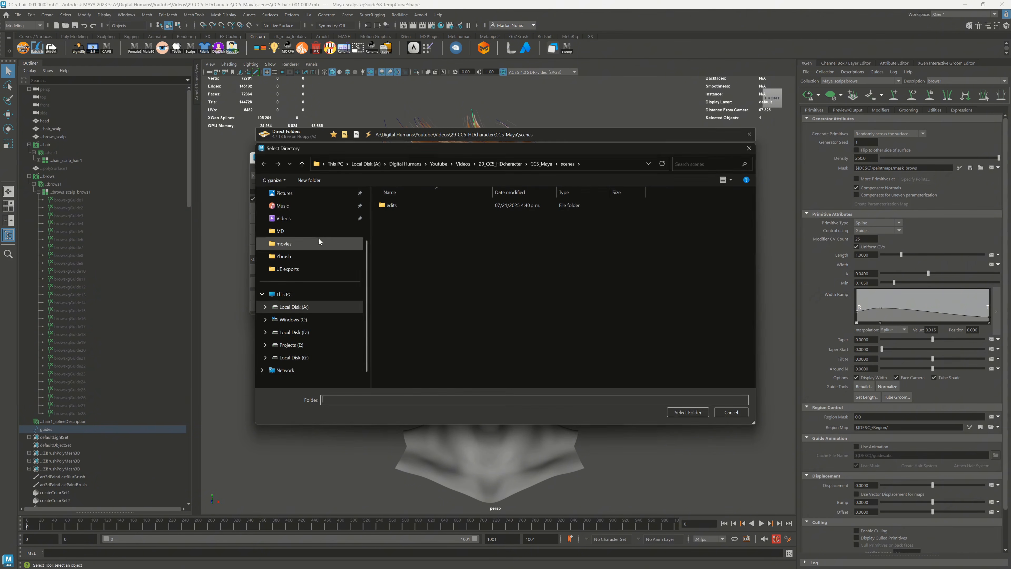
left_click(507, 164)
left_click(408, 205)
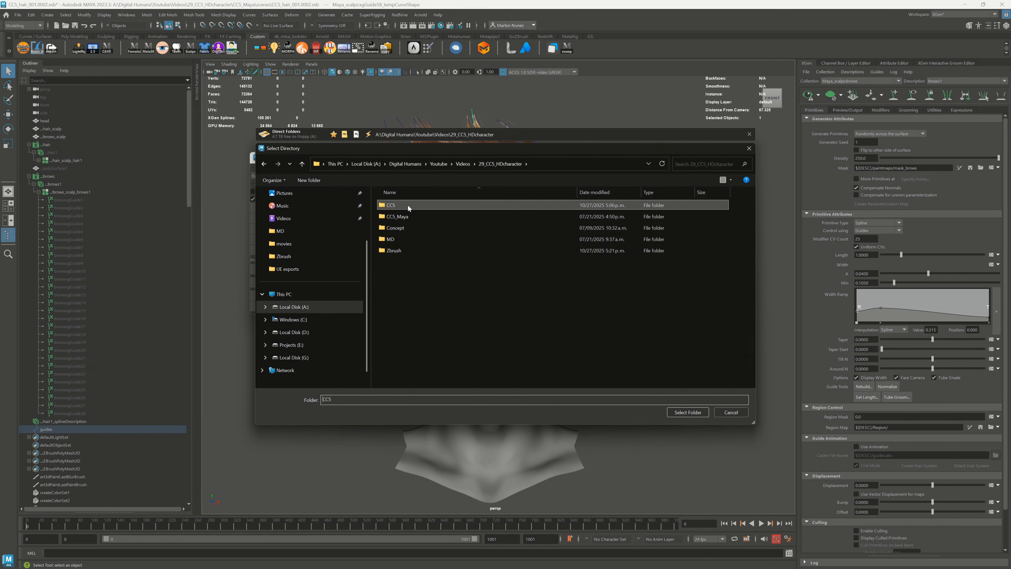
double_click(407, 205)
double_click(395, 205)
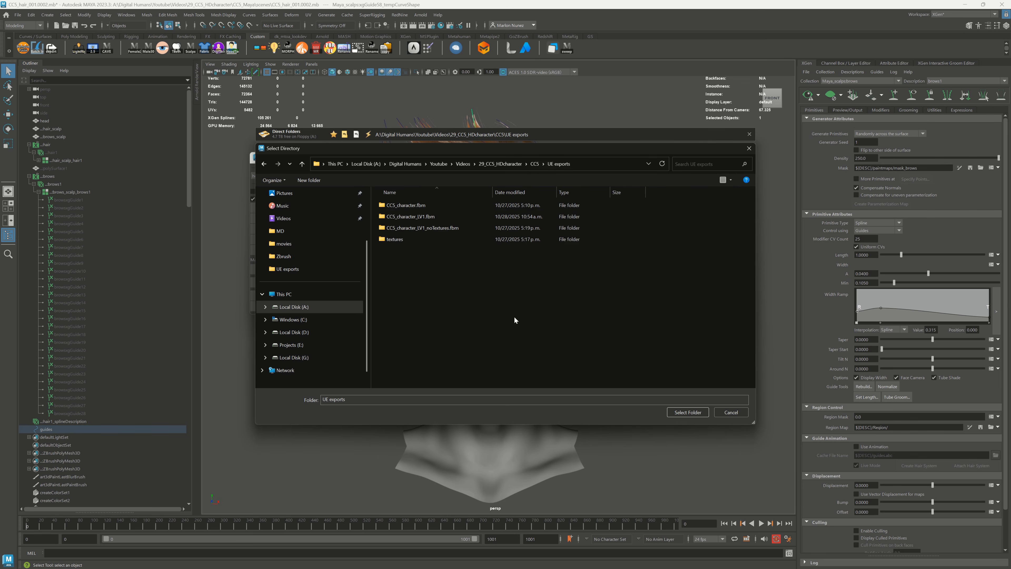
Step: Create a folder named hairbakes in UE exports and process the hair description into it
right_click(514, 317)
mouse_move(590, 439)
left_click(633, 437)
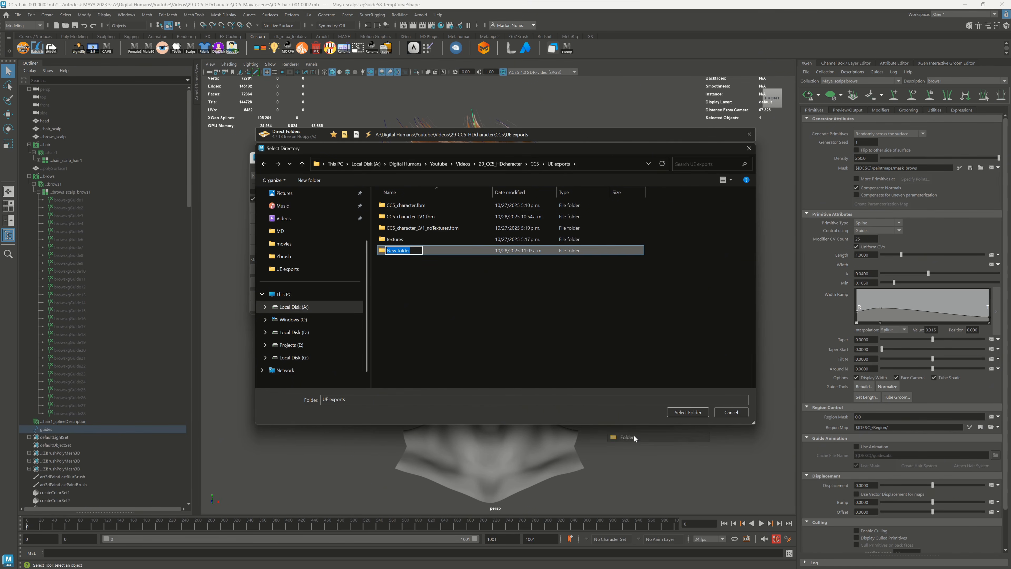
type("ha")
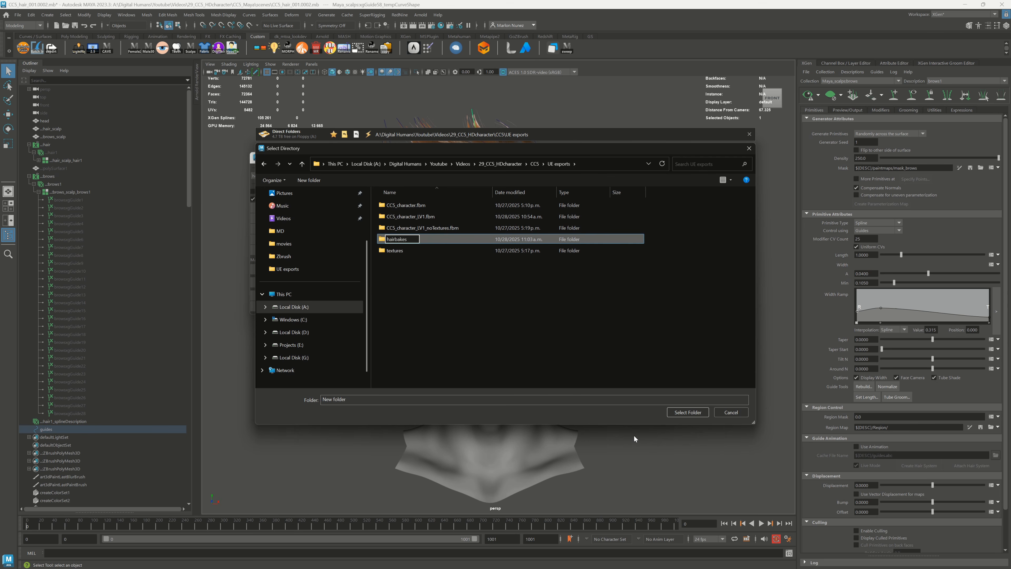
type("irbakes")
key("Return")
key("Return")
left_click(687, 413)
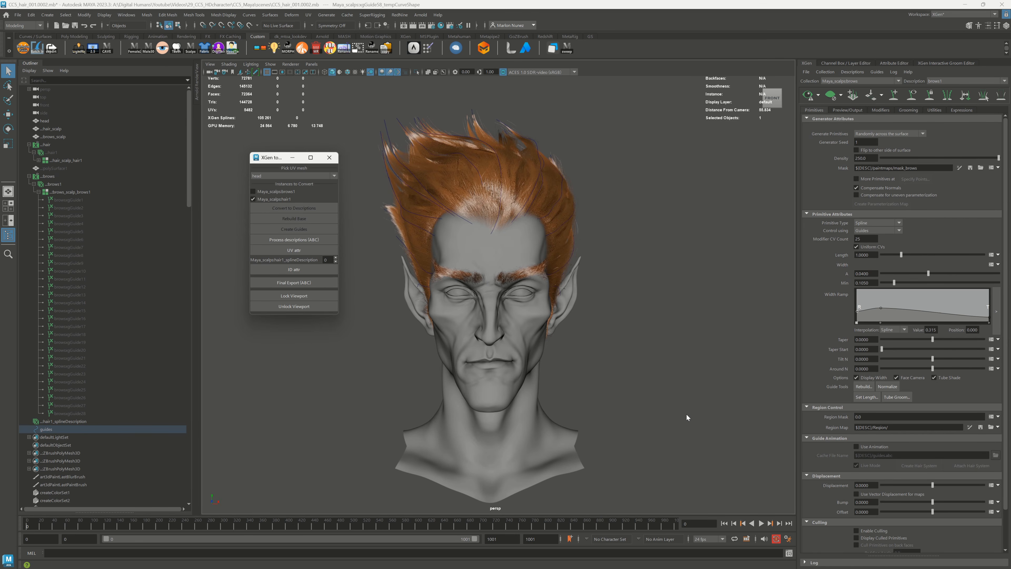
left_click(327, 236)
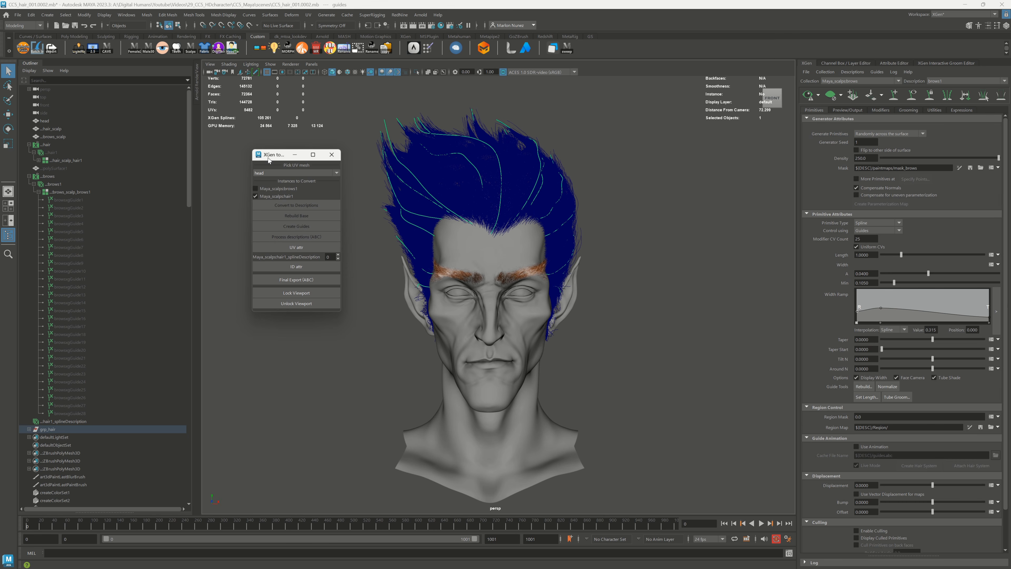
Step: Add the UV and ID attributes to the processed hair and export the final Alembic as hair in the UE exports folder
left_click(310, 249)
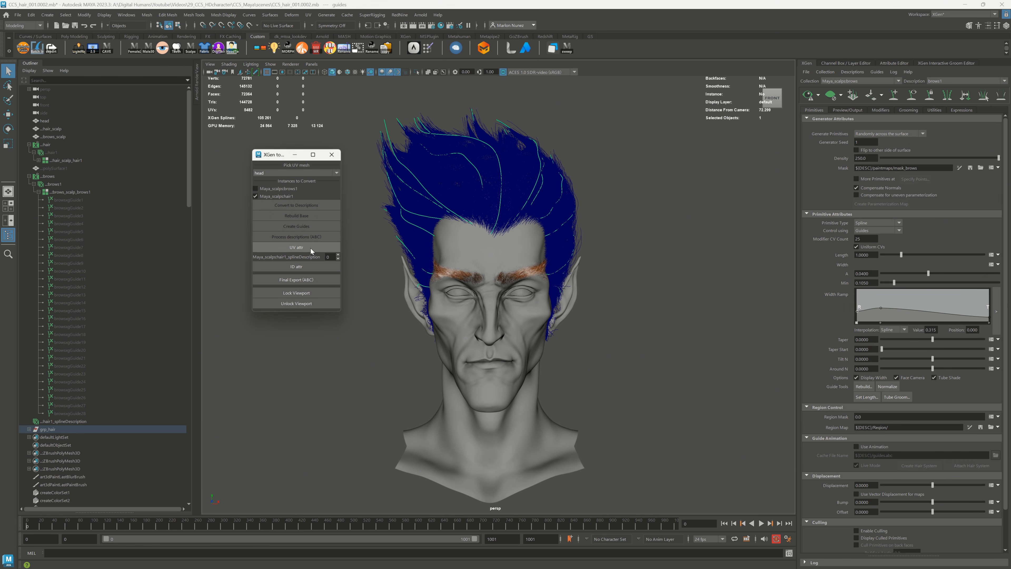
left_click(311, 266)
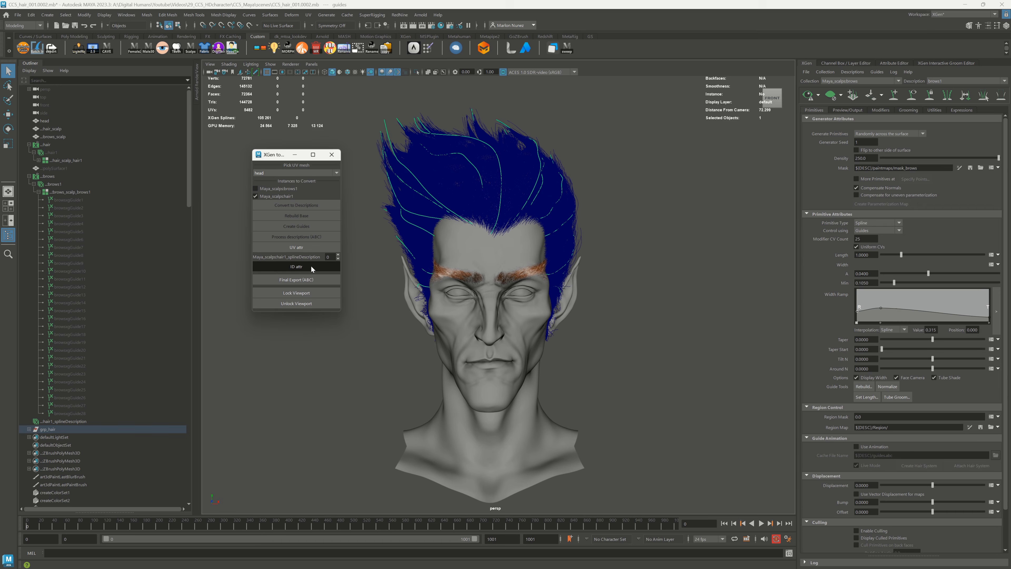
left_click(306, 280)
left_click(560, 165)
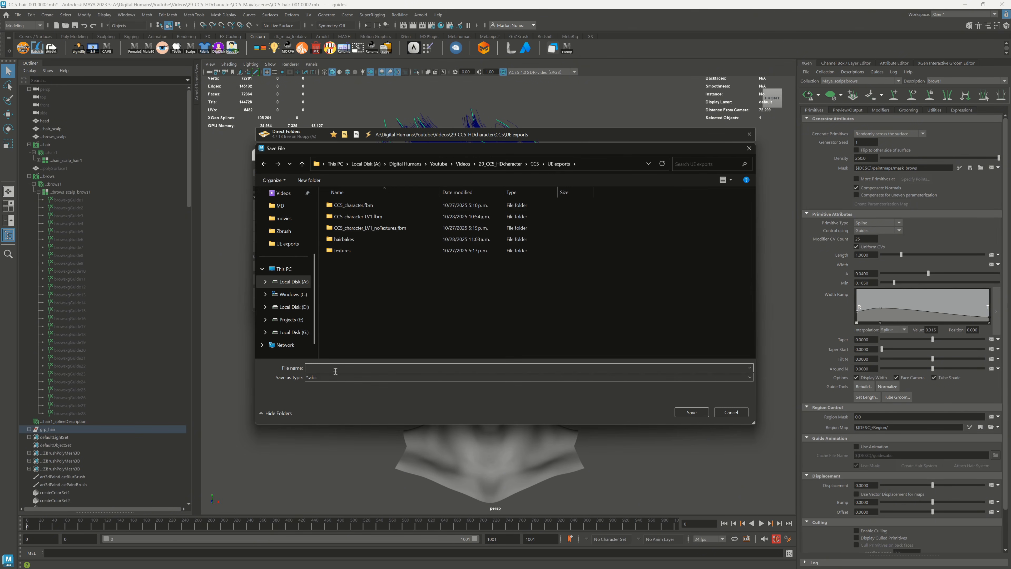
type("hair")
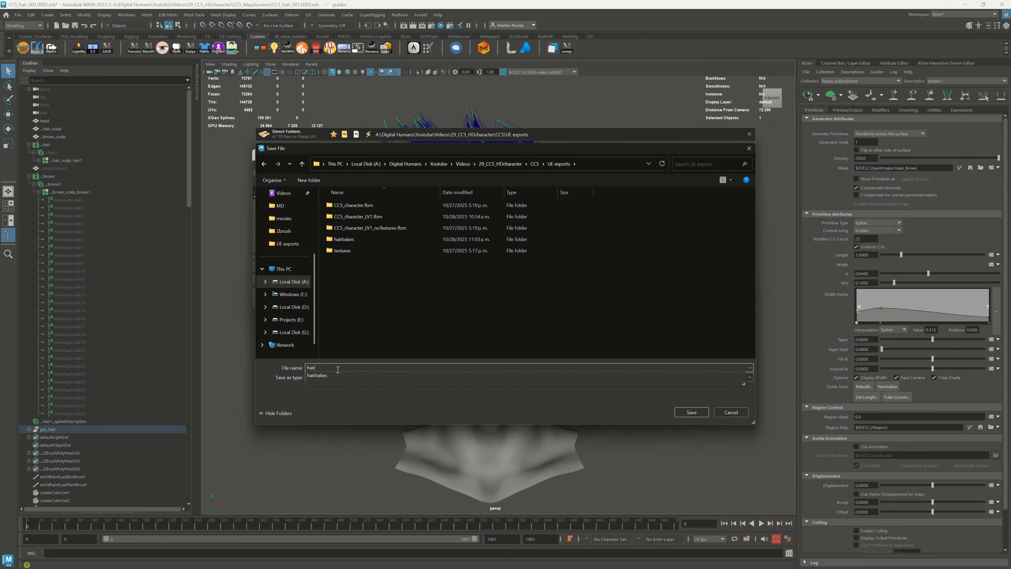
left_click(524, 335)
left_click(689, 412)
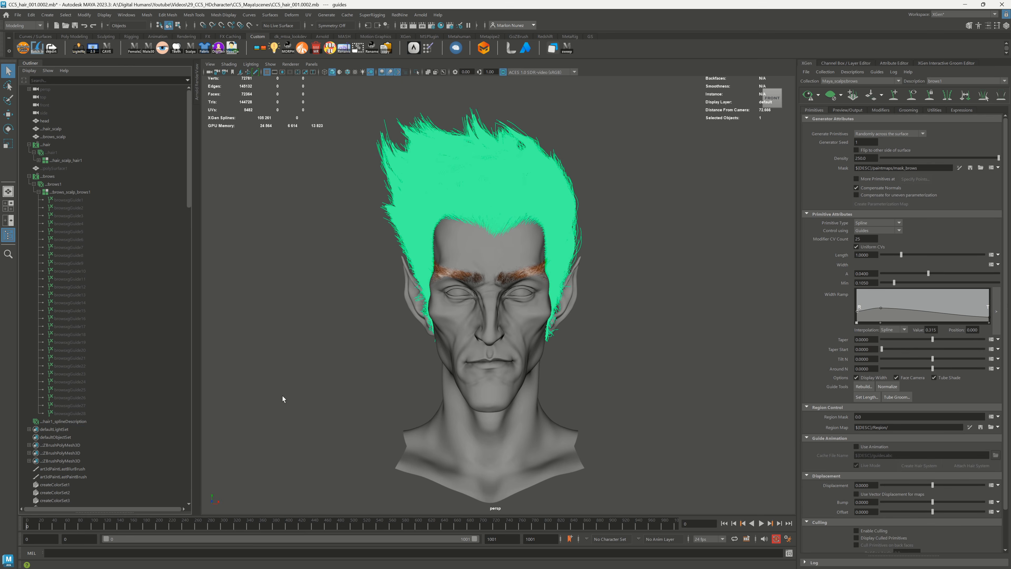
Step: Reopen the XGen to UE tool, exclude the hair so only the brows are converted, and pick head as the UV mesh
left_click(298, 52)
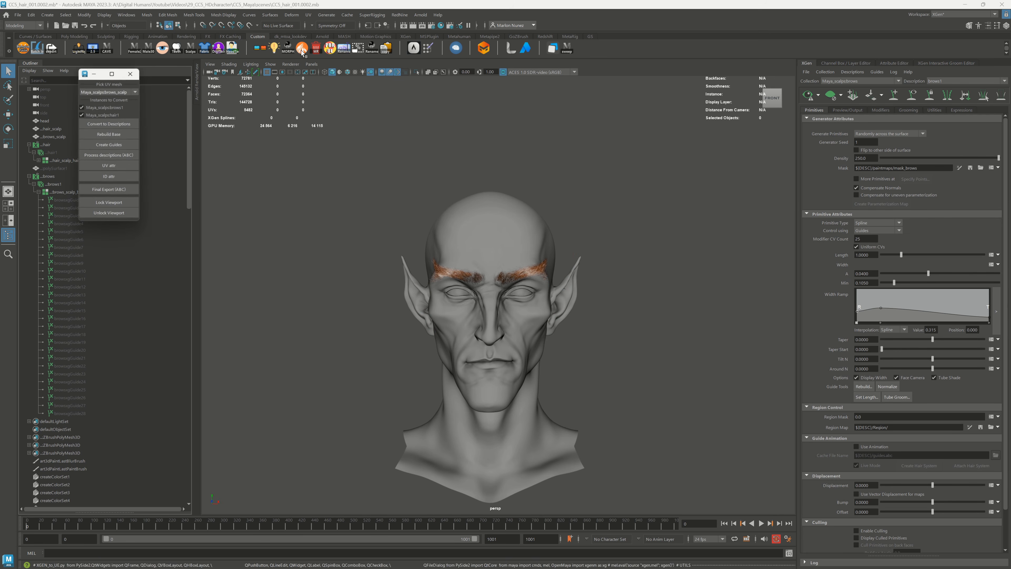
left_click(85, 73)
left_click(274, 160)
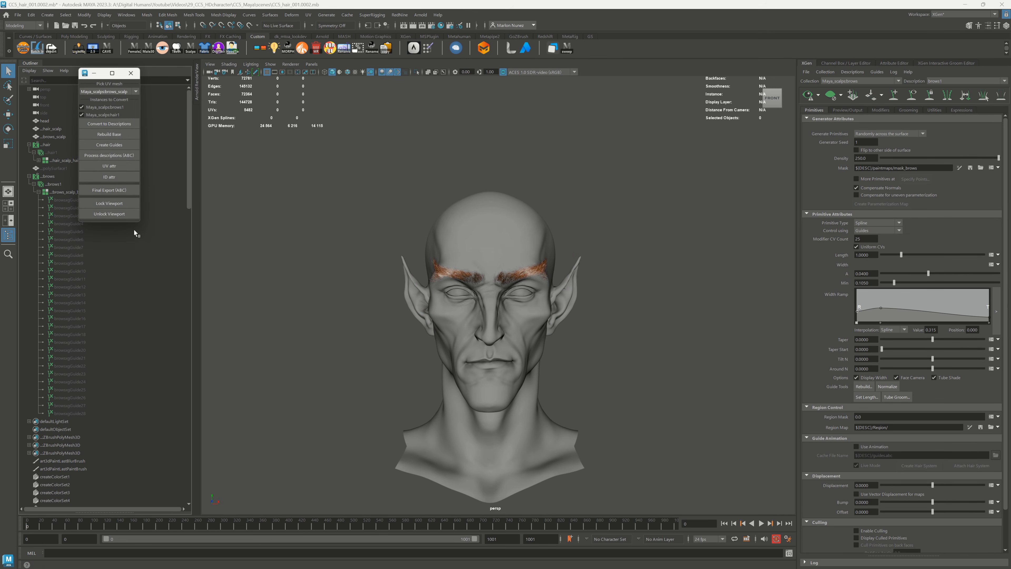
left_click_drag(139, 222, 247, 256)
left_click_drag(98, 73, 289, 151)
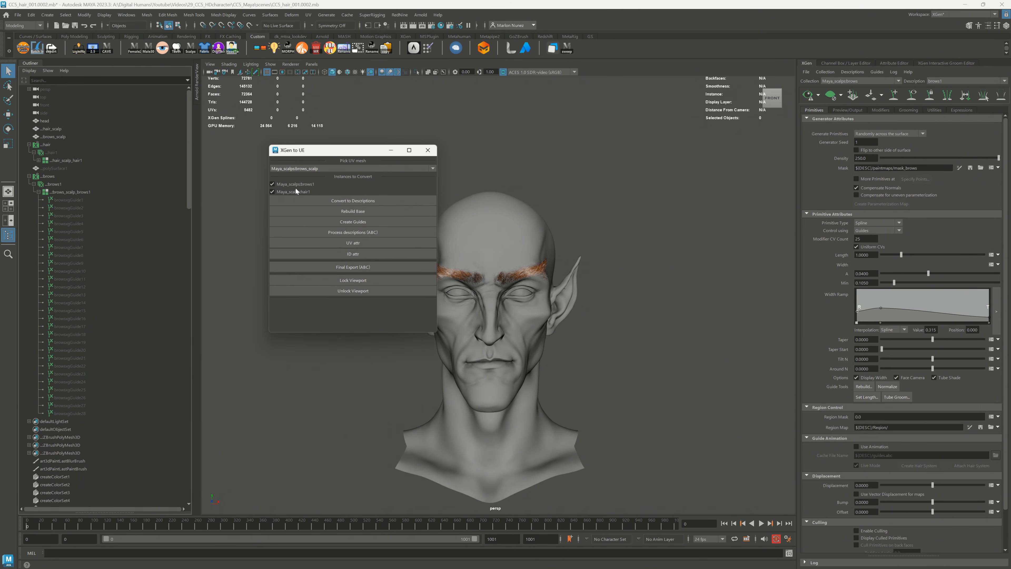
left_click(304, 192)
left_click(309, 184)
left_click(348, 167)
left_click(285, 202)
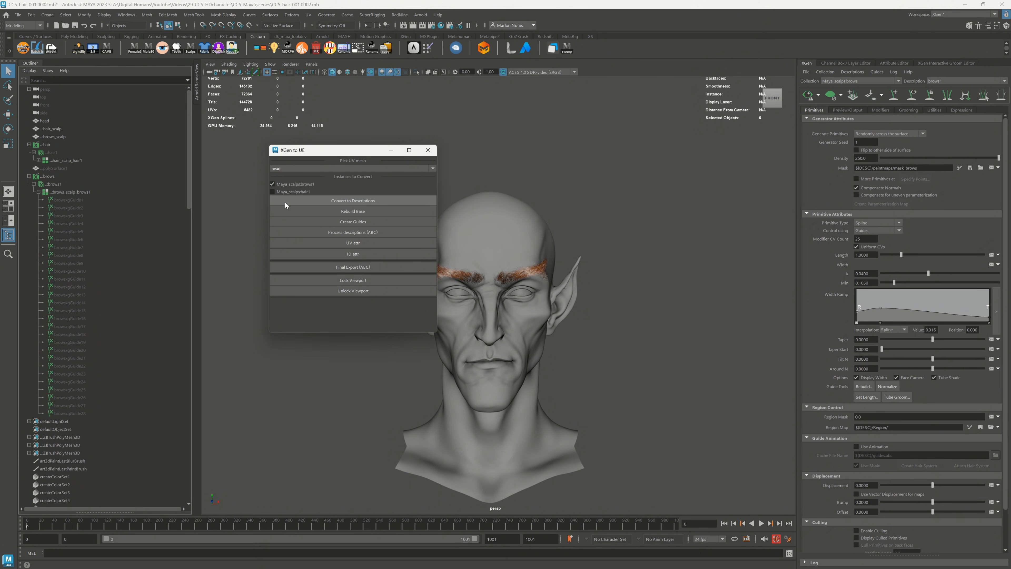
Step: Convert the brows to a spline description, rebuild its base and create its guides
left_click(358, 201)
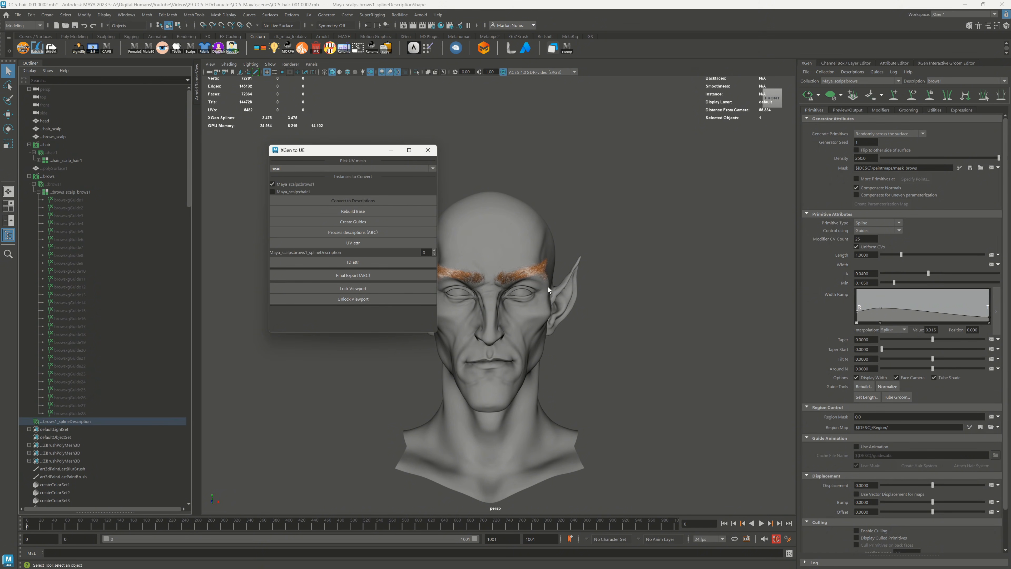
left_click(392, 222)
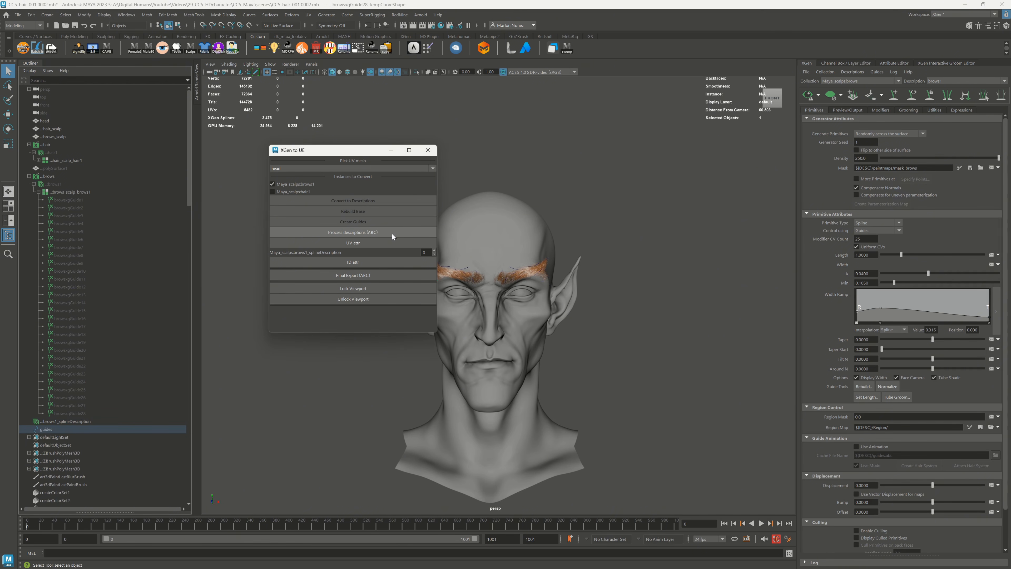
right_click_drag(607, 307, 651, 345, "alt")
middle_click_drag(651, 345, 714, 304, "alt")
left_click_drag(714, 304, 713, 296, "alt")
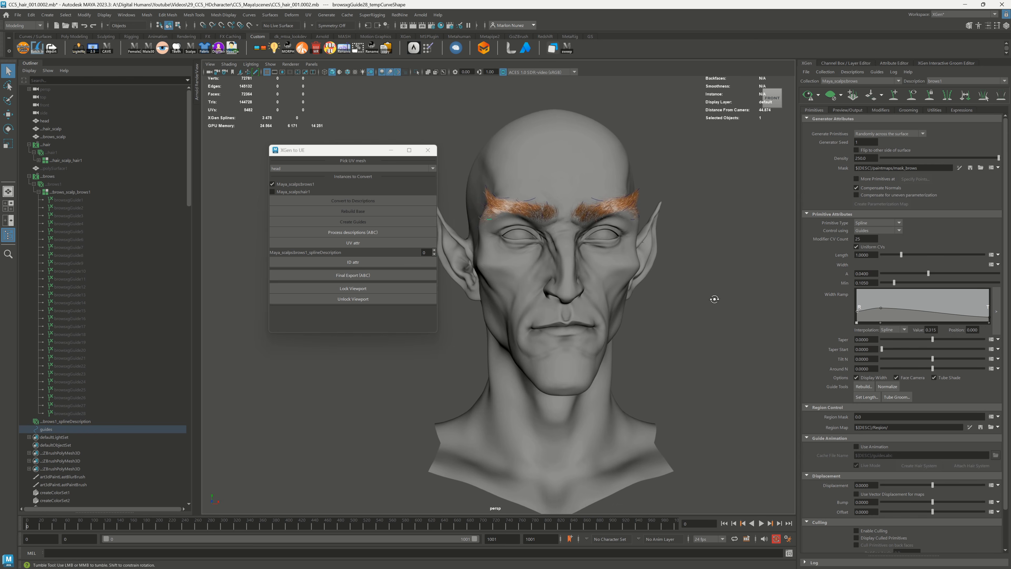
Step: Process the brows description to Alembic into the hairbakes folder
left_click(351, 232)
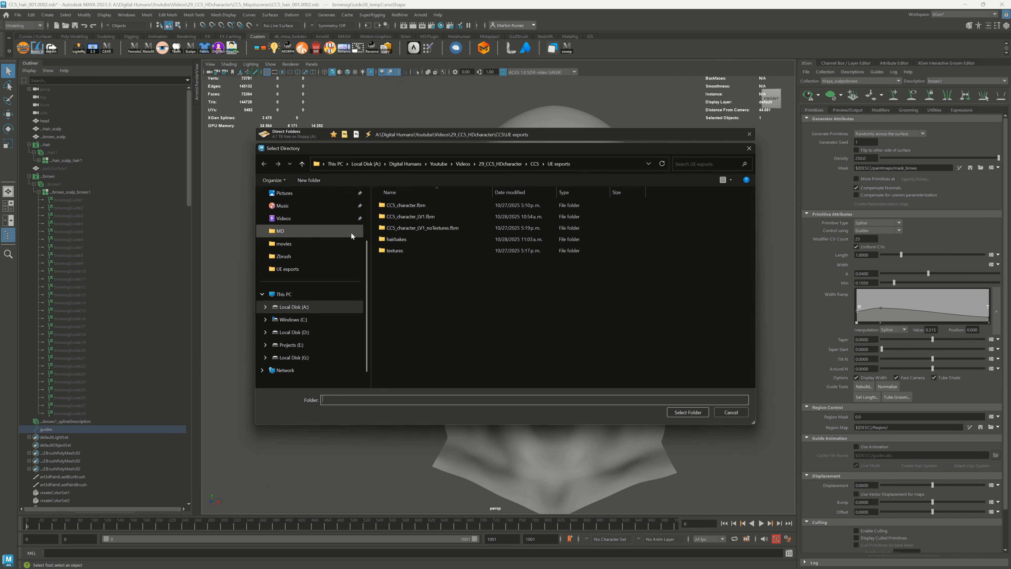
double_click(395, 240)
left_click(700, 415)
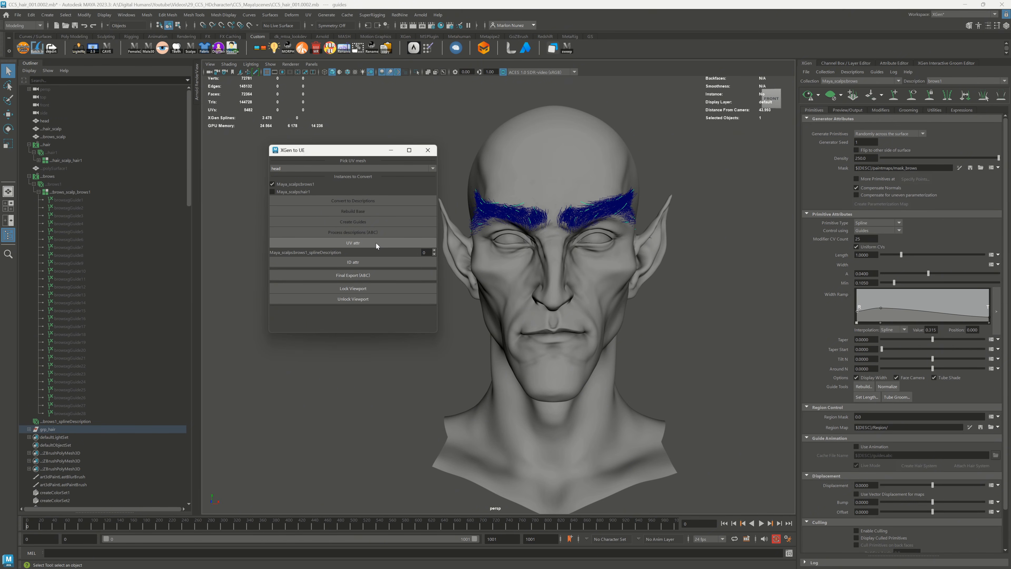
Step: Add the ID attribute to the processed brows and export the final Alembic as brows in the UE exports folder
left_click(384, 263)
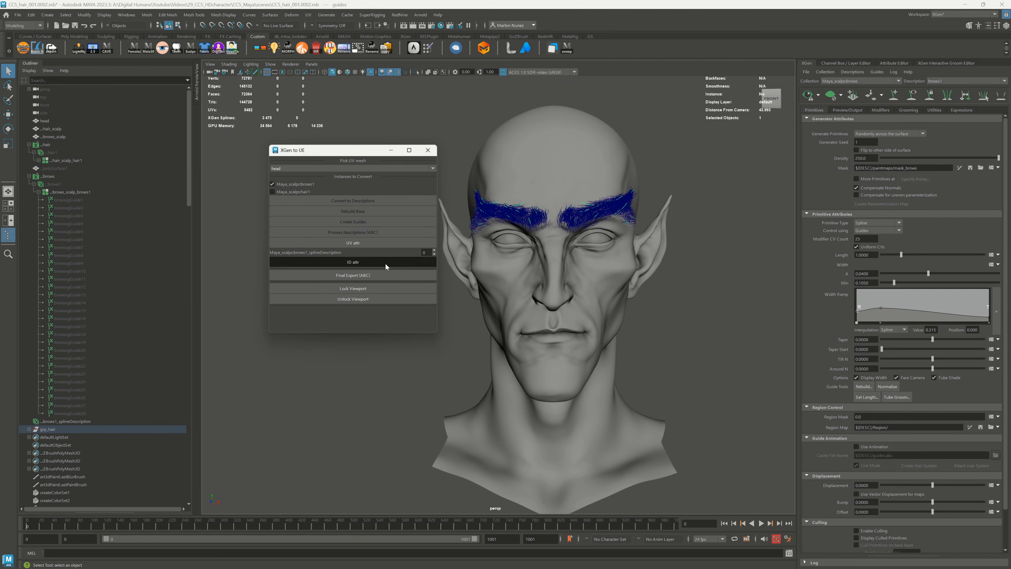
left_click(378, 276)
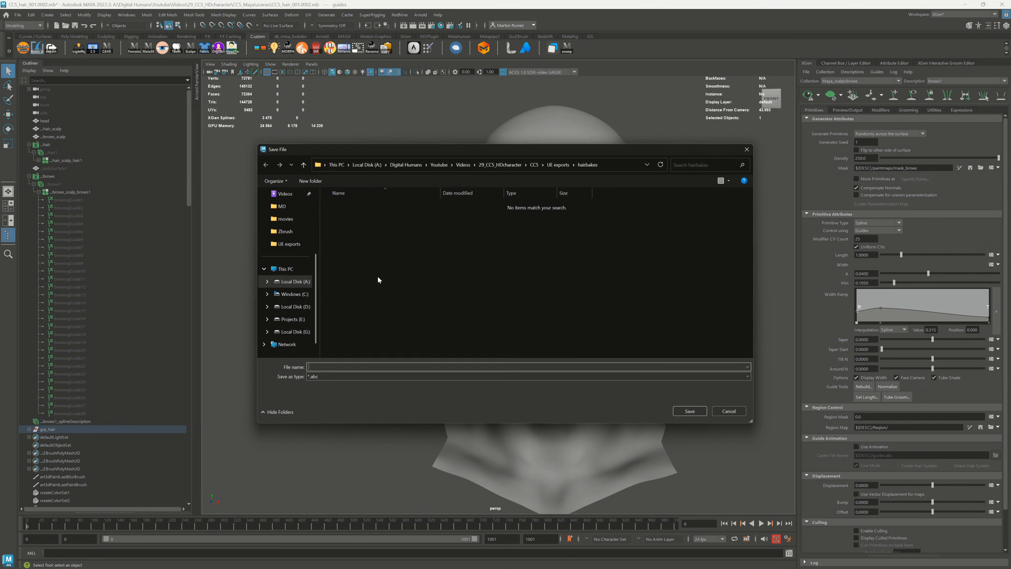
left_click(559, 164)
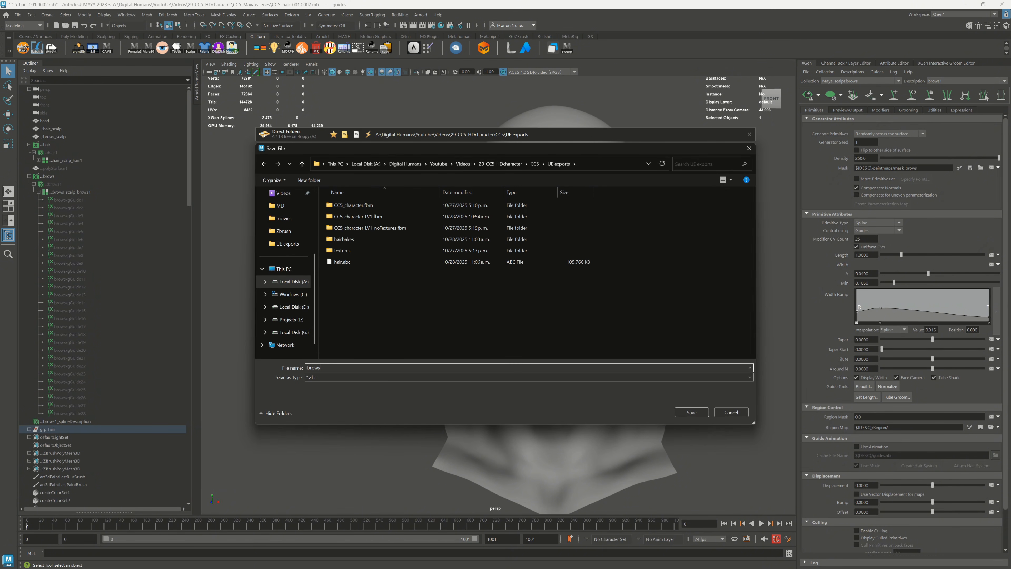
key("Return")
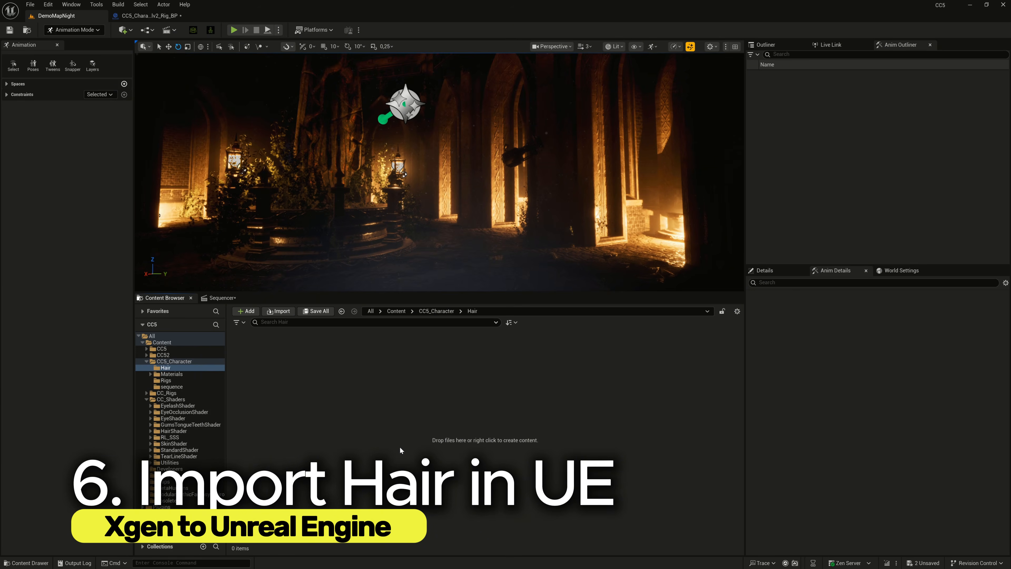
Step: Switch to Unreal Engine and import hair.abc as a groom into the CC5_Character Hair folder with the default conversion options
right_click(402, 444)
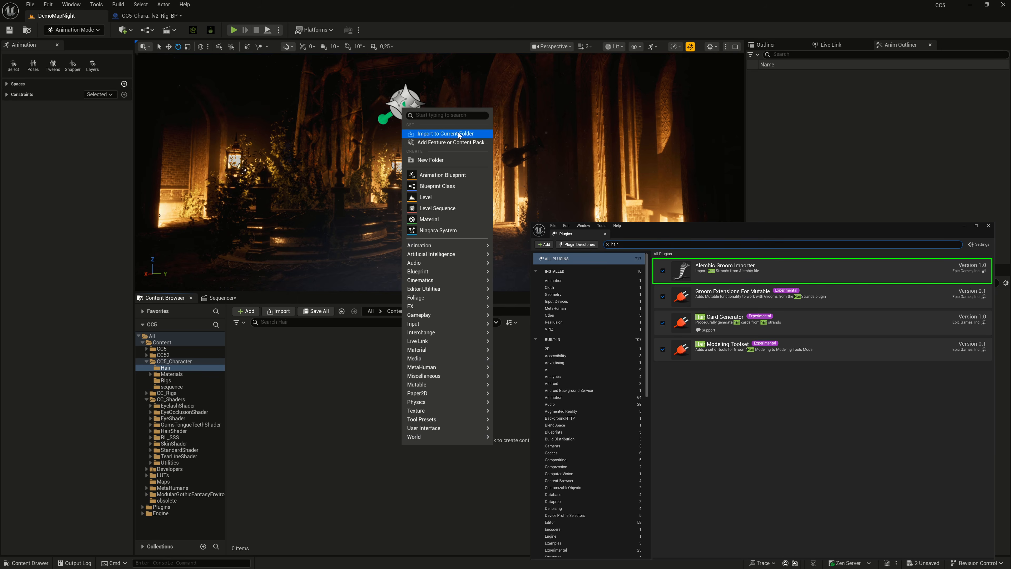
left_click(459, 132)
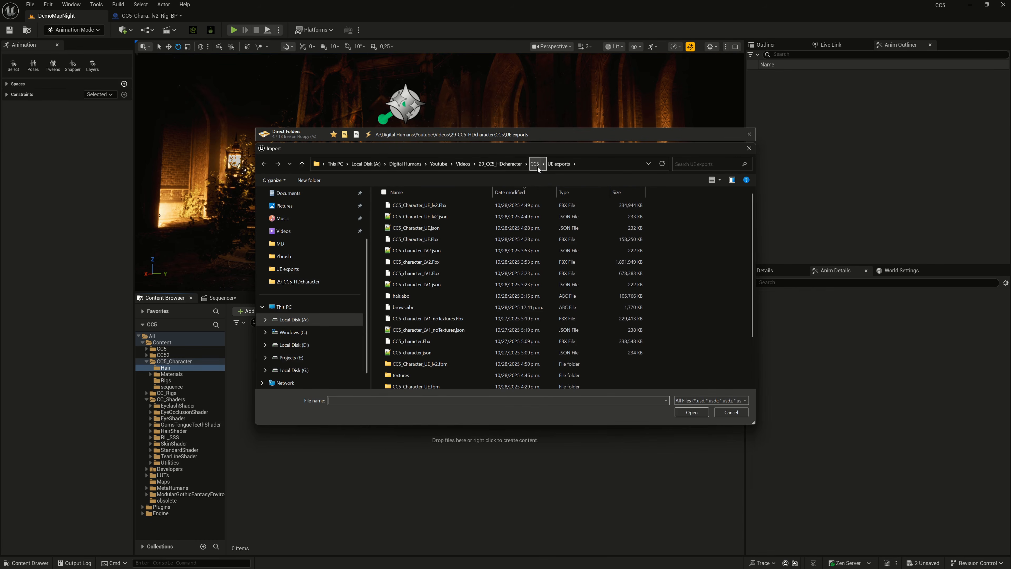
double_click(409, 296)
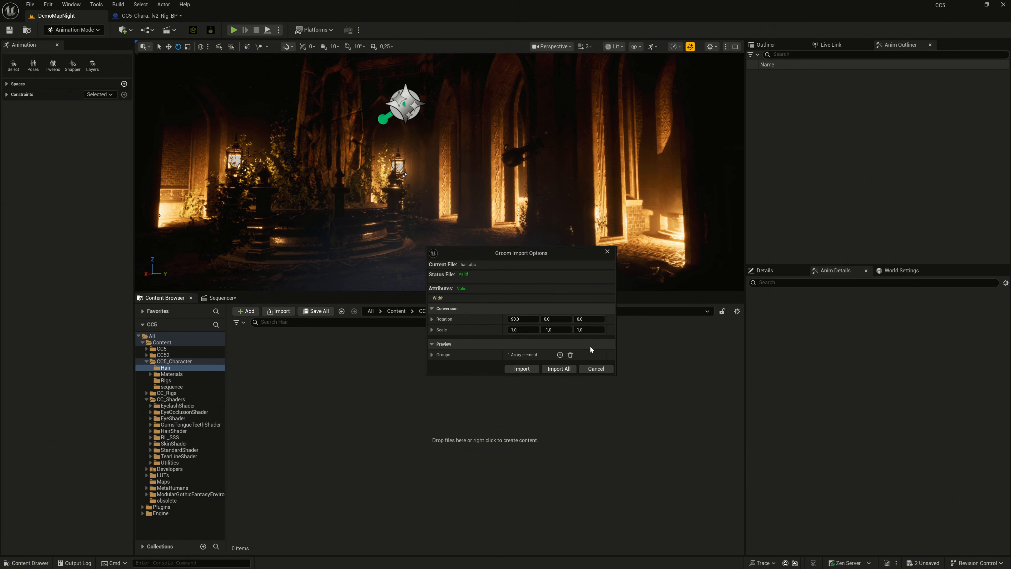
left_click(557, 369)
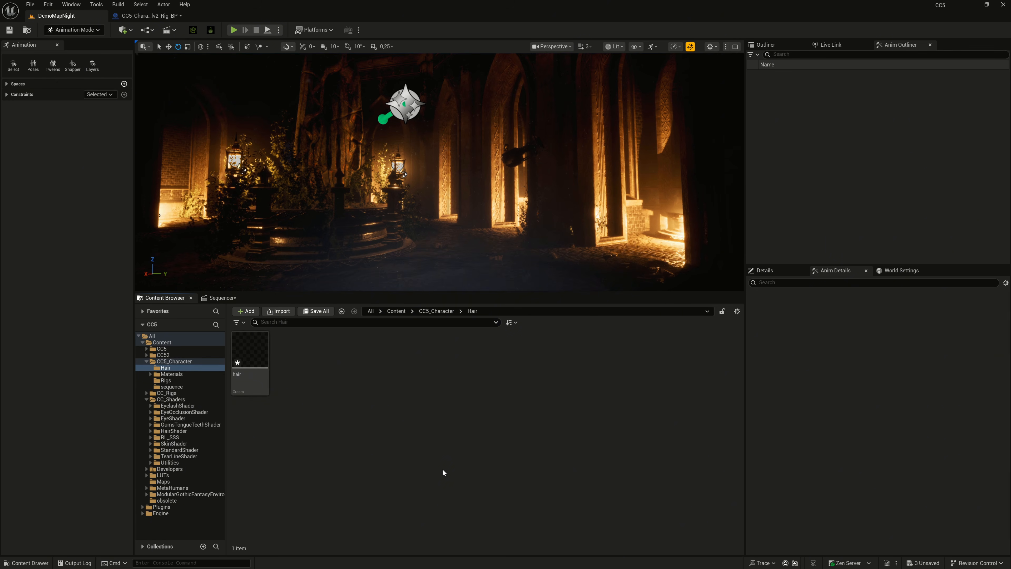
Step: Import brows.abc as a groom into the same Hair folder with the default conversion options
right_click(385, 422)
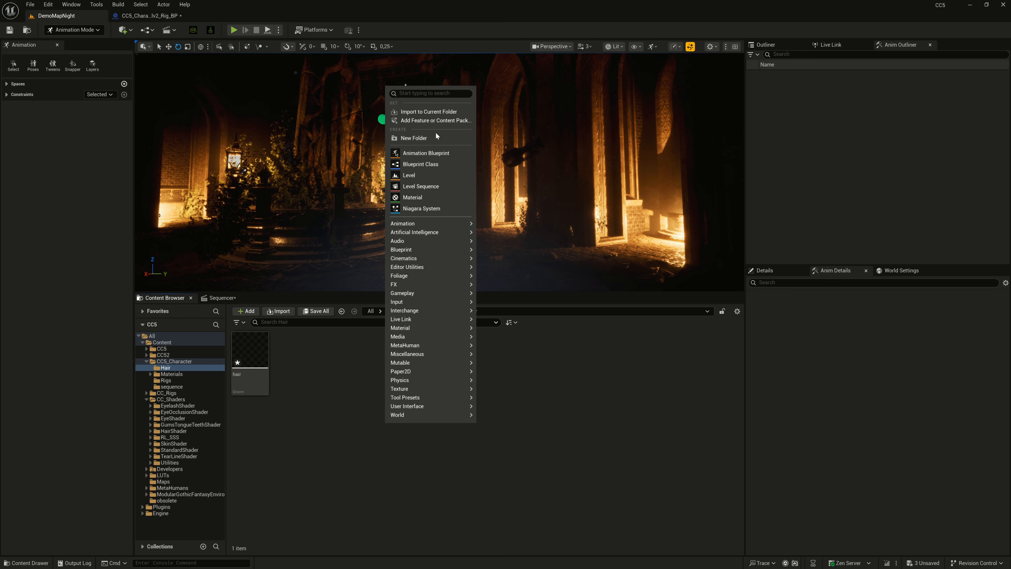
left_click(433, 114)
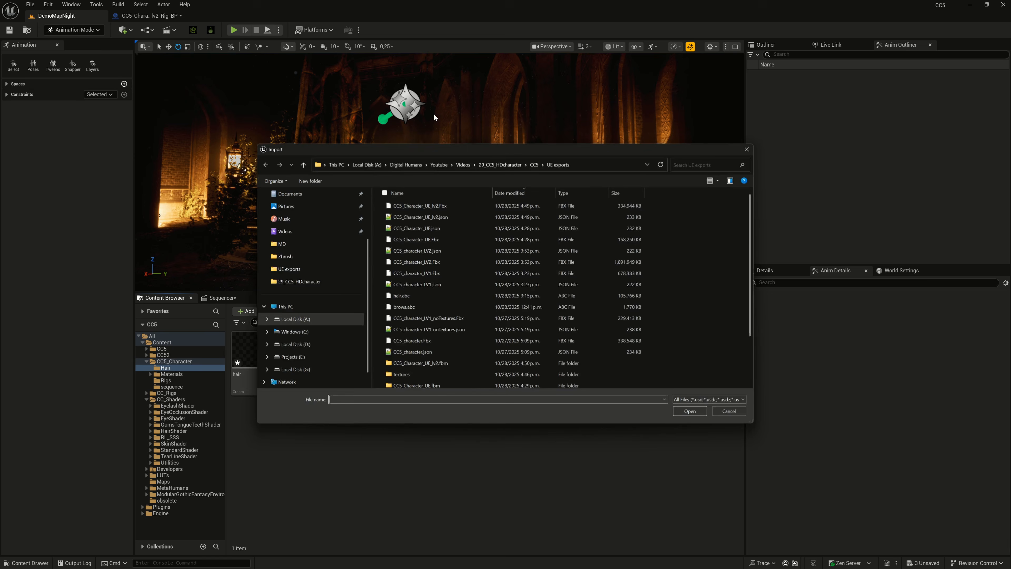
double_click(411, 307)
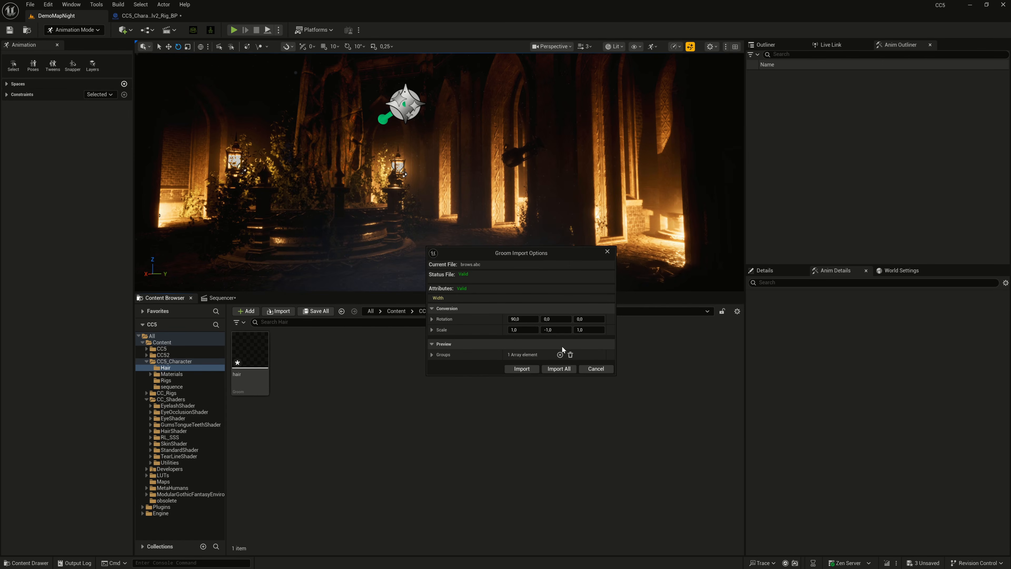
left_click(560, 369)
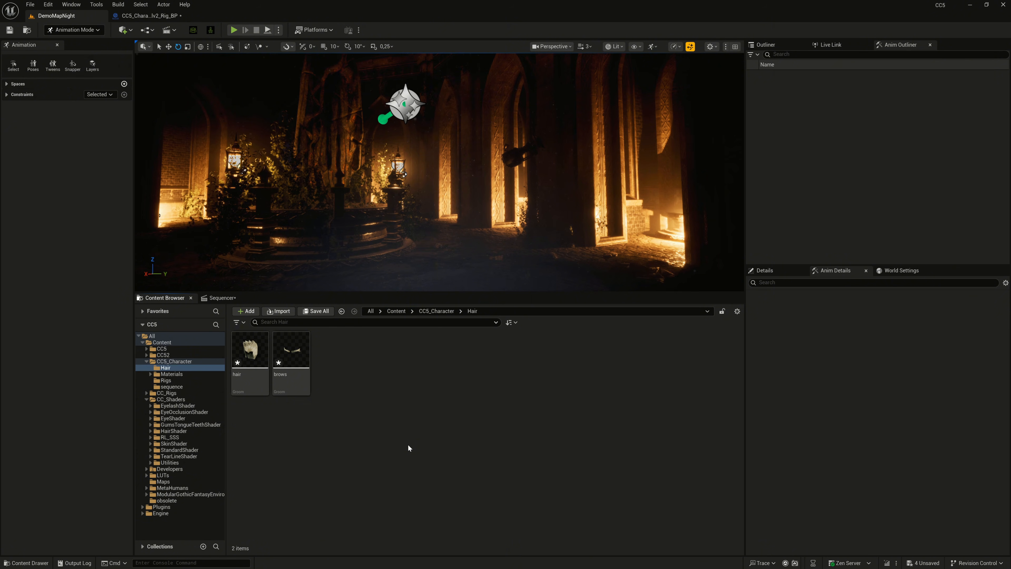
Step: Create a skeletal mesh groom binding for the hair groom targeting CC5_Character_UE_lv2_Face, and save it
left_click(250, 350)
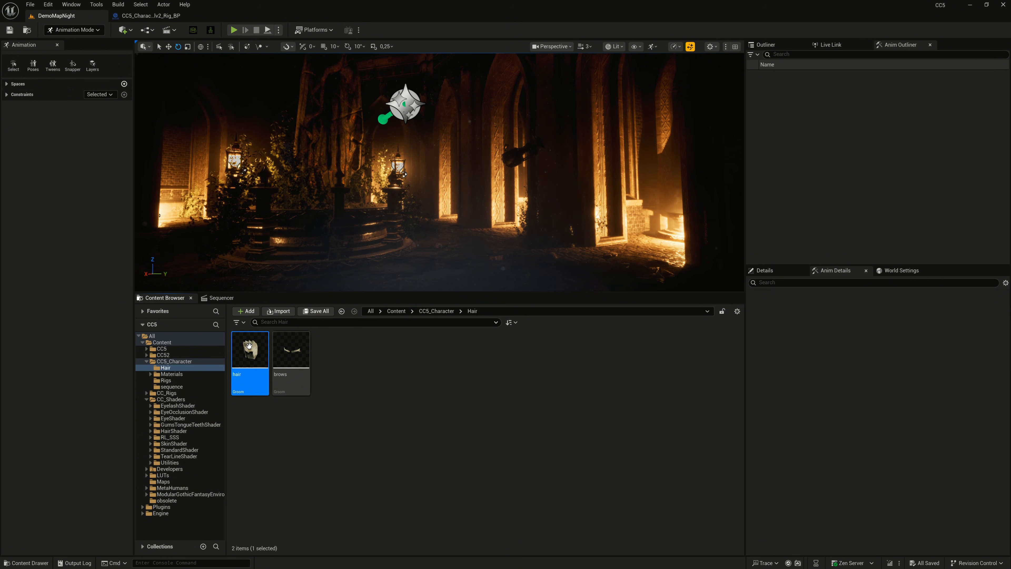
right_click(250, 349)
left_click(291, 75)
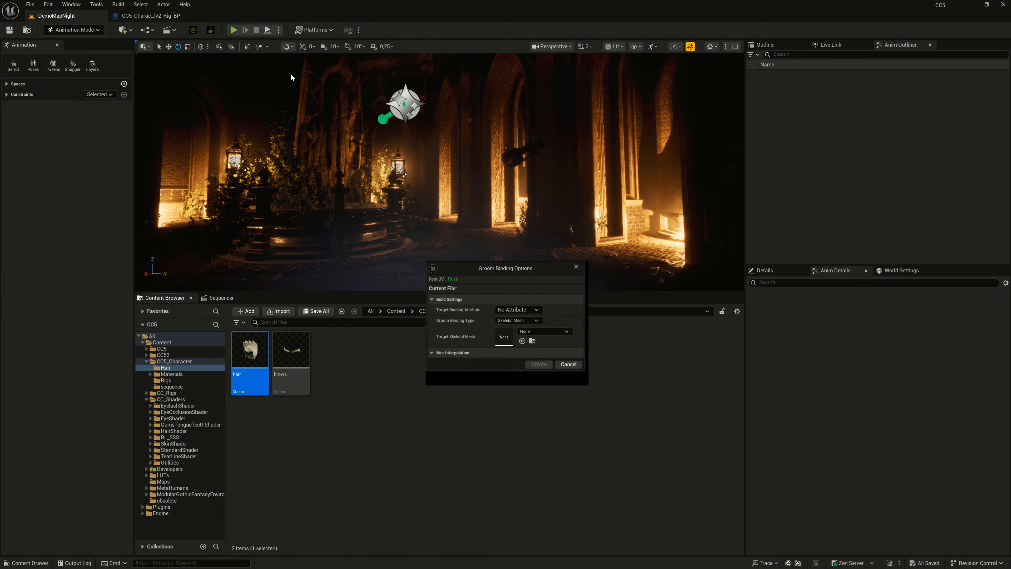
left_click(567, 332)
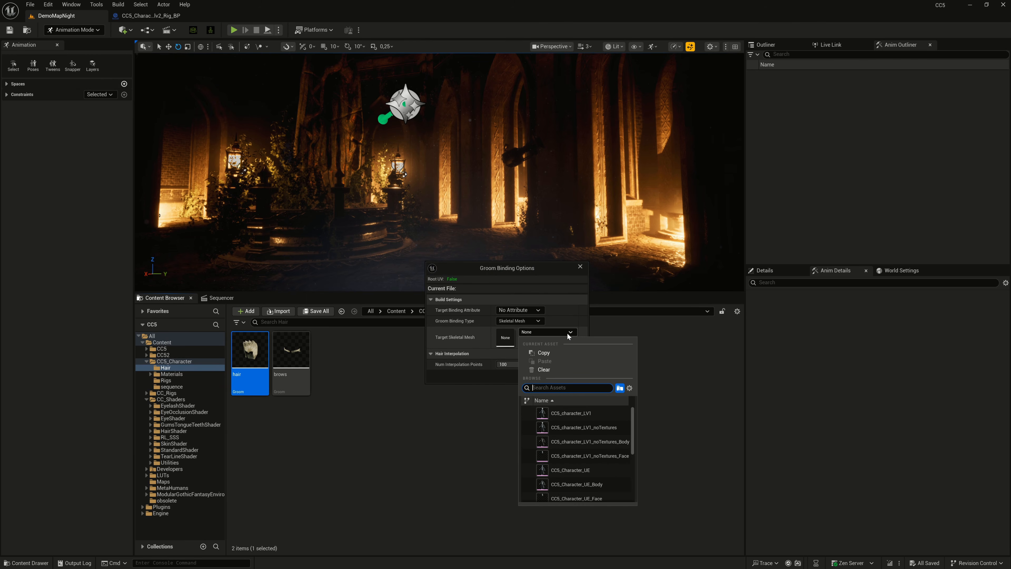
left_click_drag(633, 439, 635, 461)
left_click(599, 482)
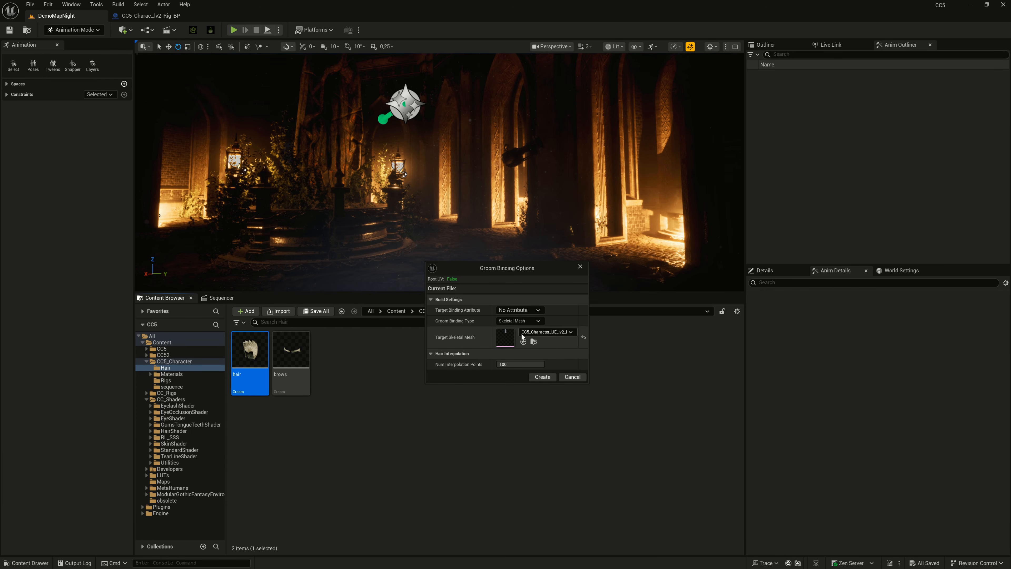
left_click(543, 377)
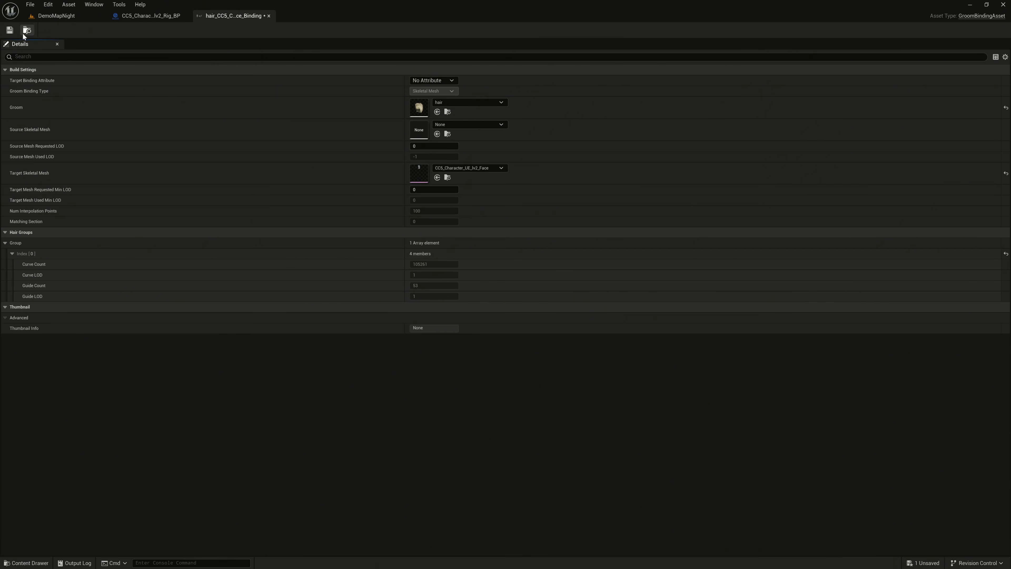
left_click(9, 29)
left_click(269, 16)
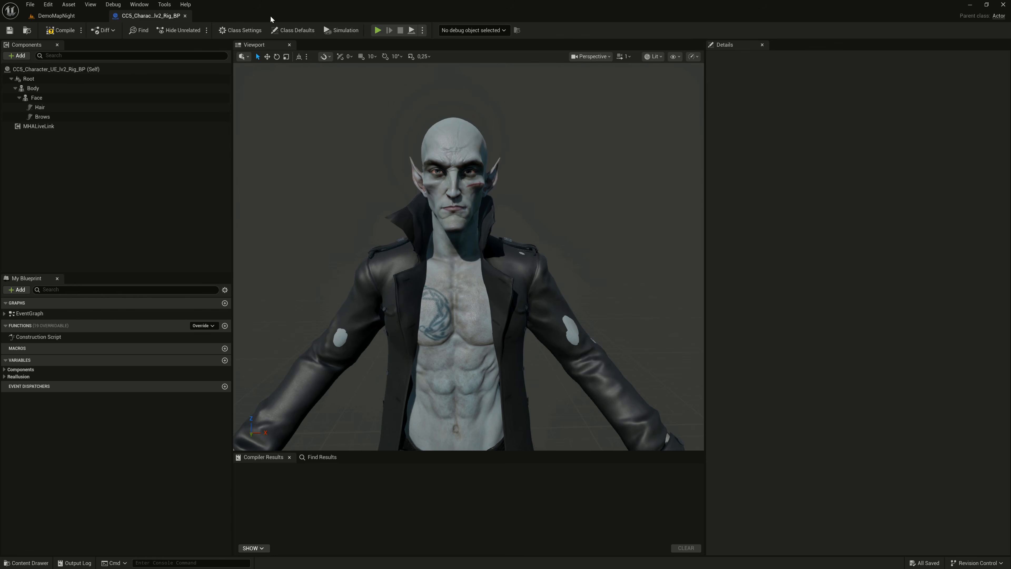
Step: Create and save a skeletal mesh groom binding for the brows groom, also targeting CC5_Character_UE_lv2_Face
left_click(83, 18)
left_click(250, 349)
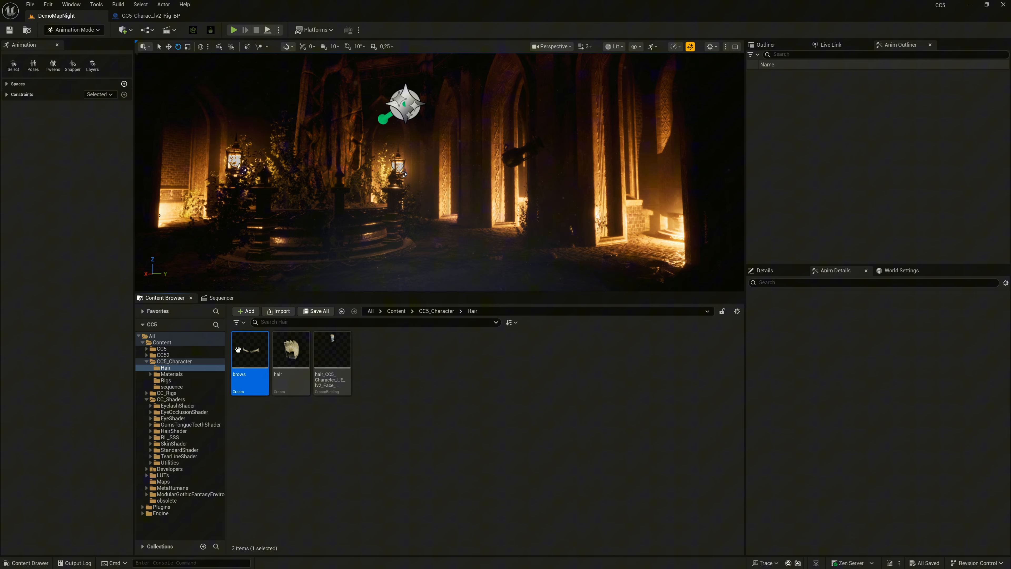
right_click(252, 353)
left_click(300, 82)
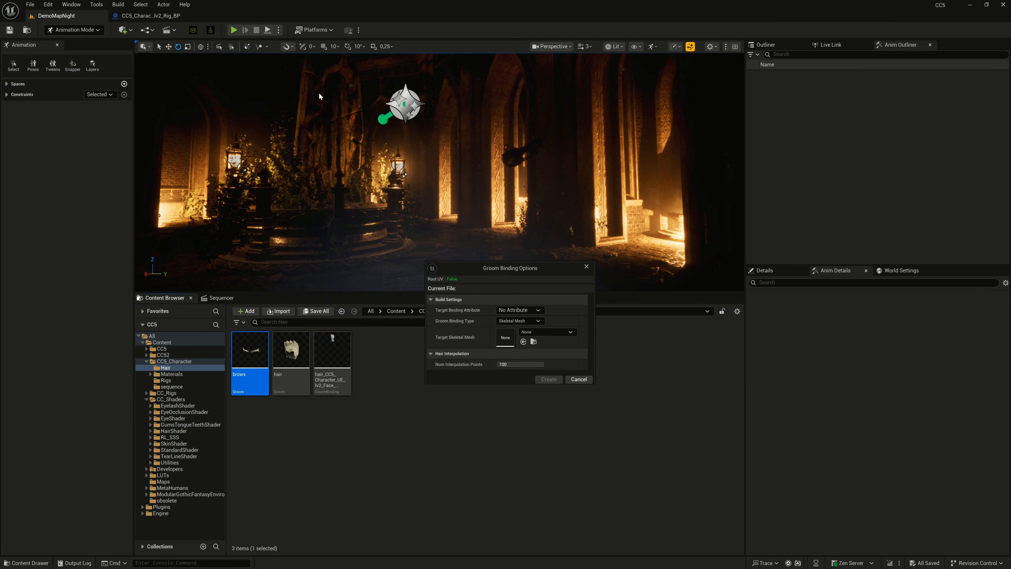
left_click(556, 331)
left_click_drag(635, 439, 633, 460)
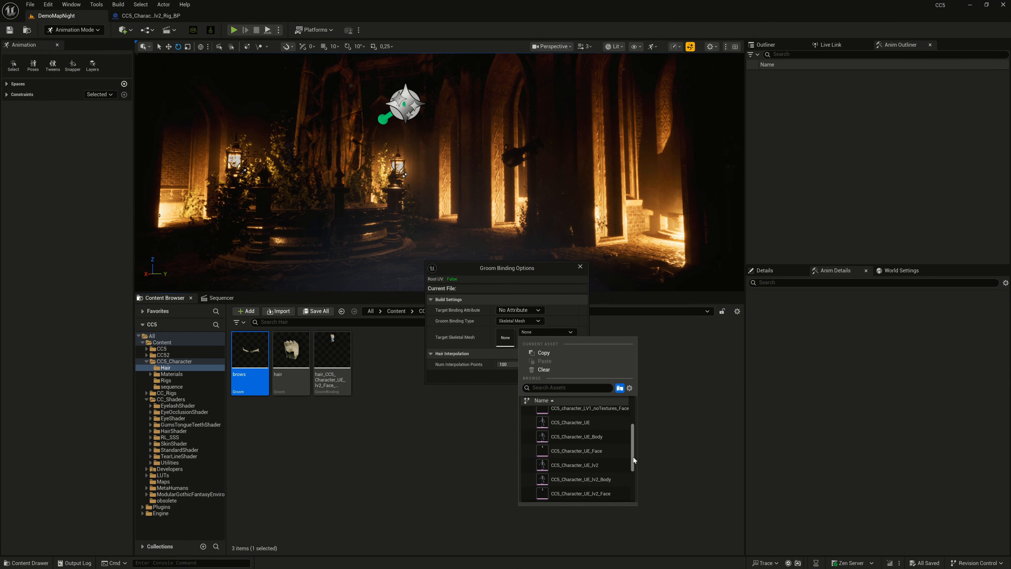
left_click(608, 493)
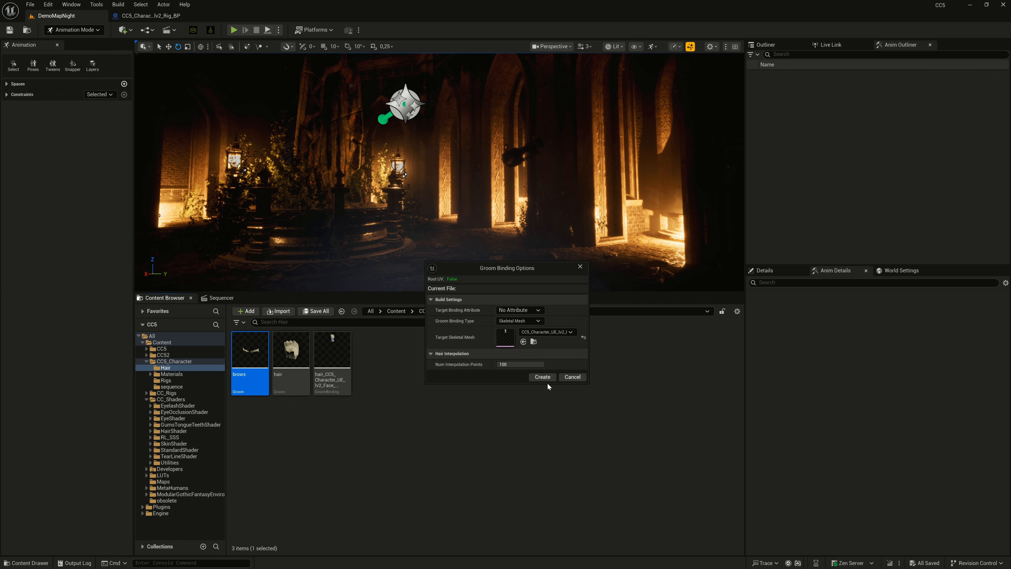
left_click(543, 377)
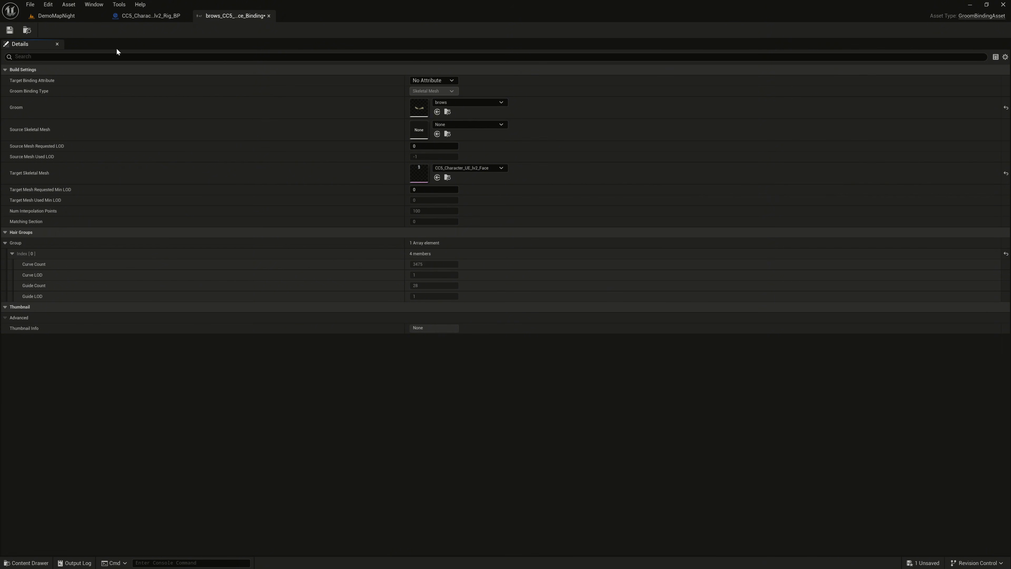
left_click(269, 16)
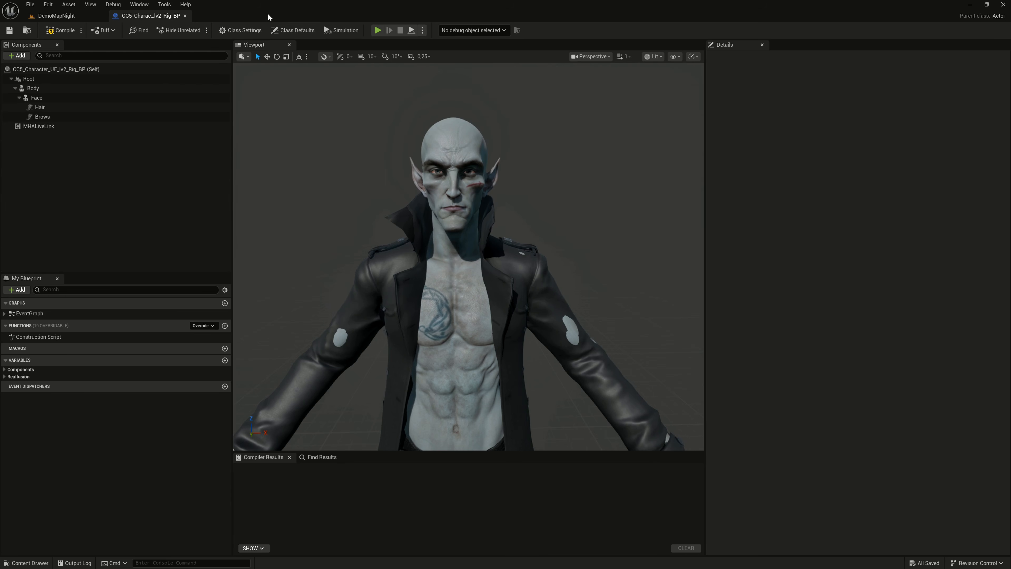
Step: In the CC5_Character_UE_lv2_Rig_BP Blueprint, assign the hair groom and hair_CC5_Character_UE_lv2_Face_Binding to the Hair component
left_click(88, 17)
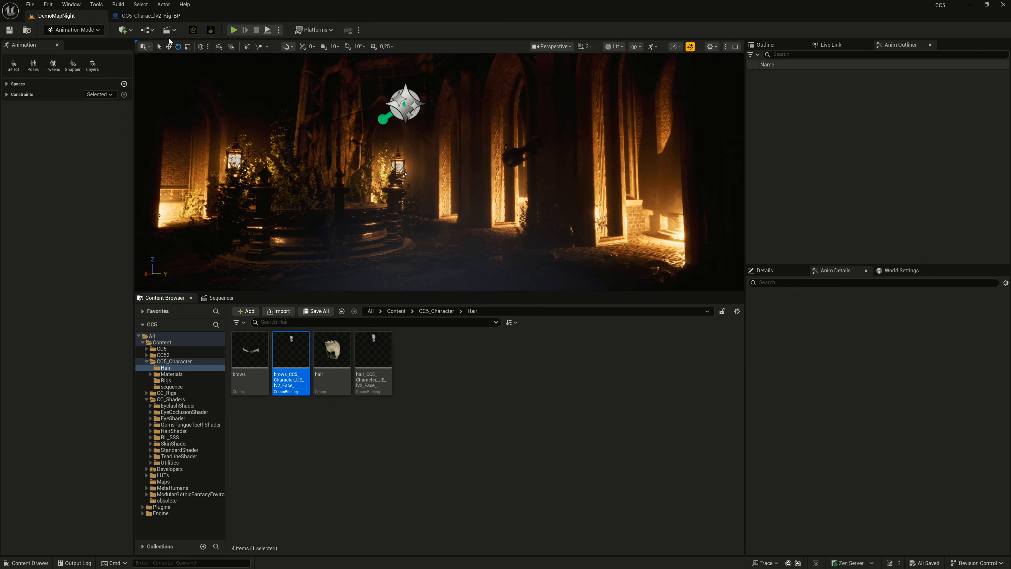
left_click(162, 16)
left_click(40, 107)
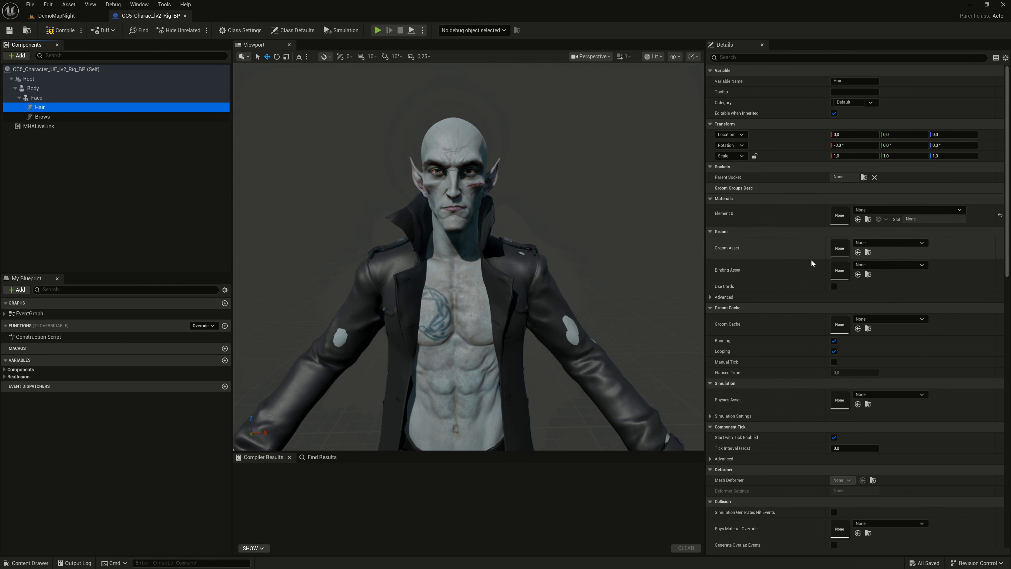
left_click(922, 243)
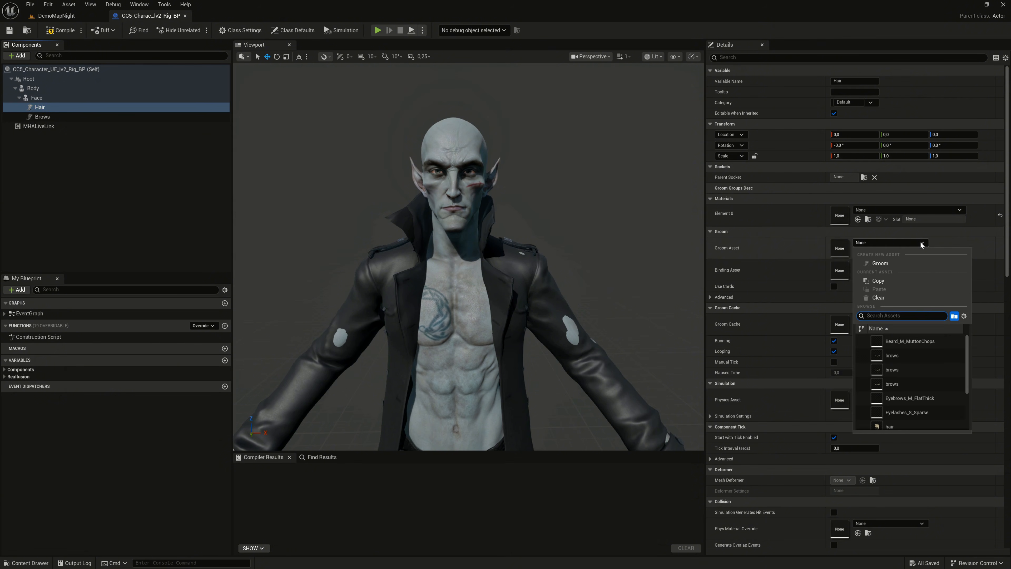
left_click(68, 17)
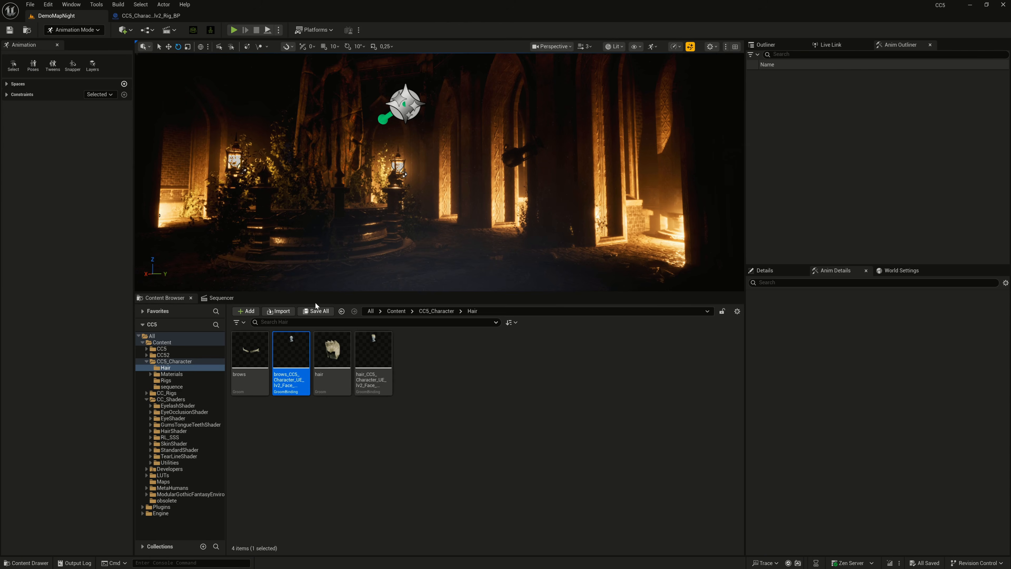
left_click(335, 352)
left_click(150, 15)
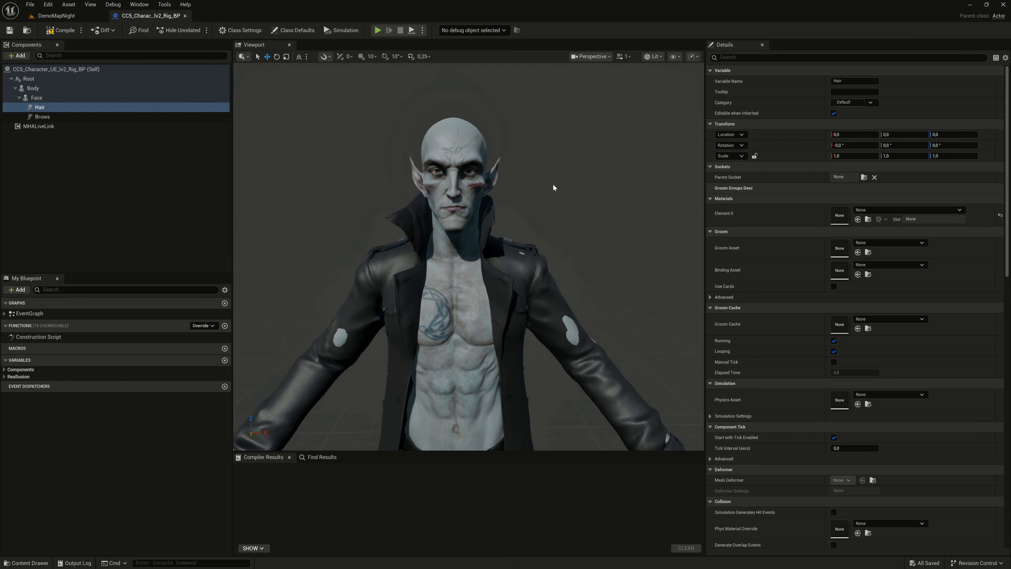
left_click(859, 256)
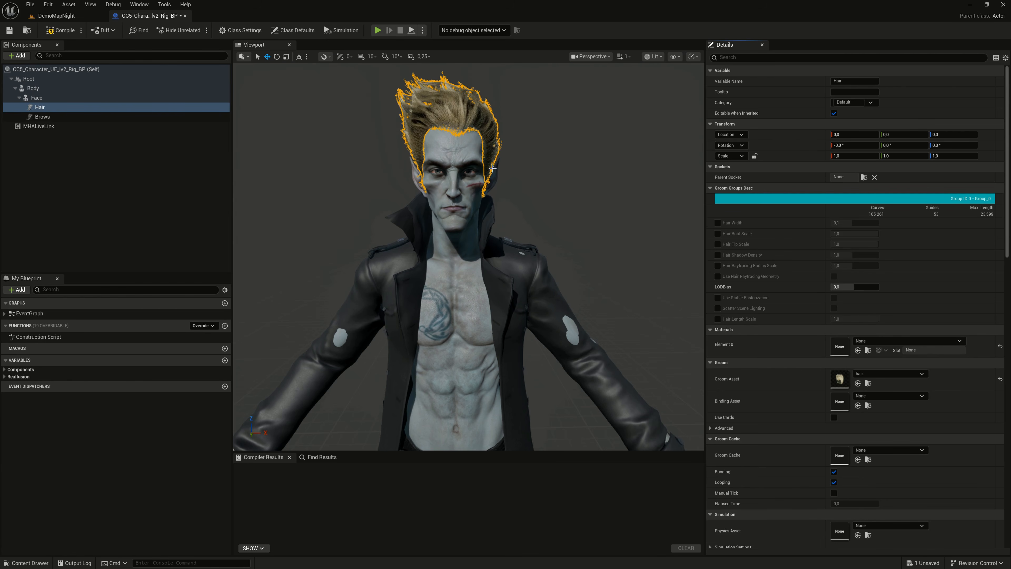
left_click(56, 16)
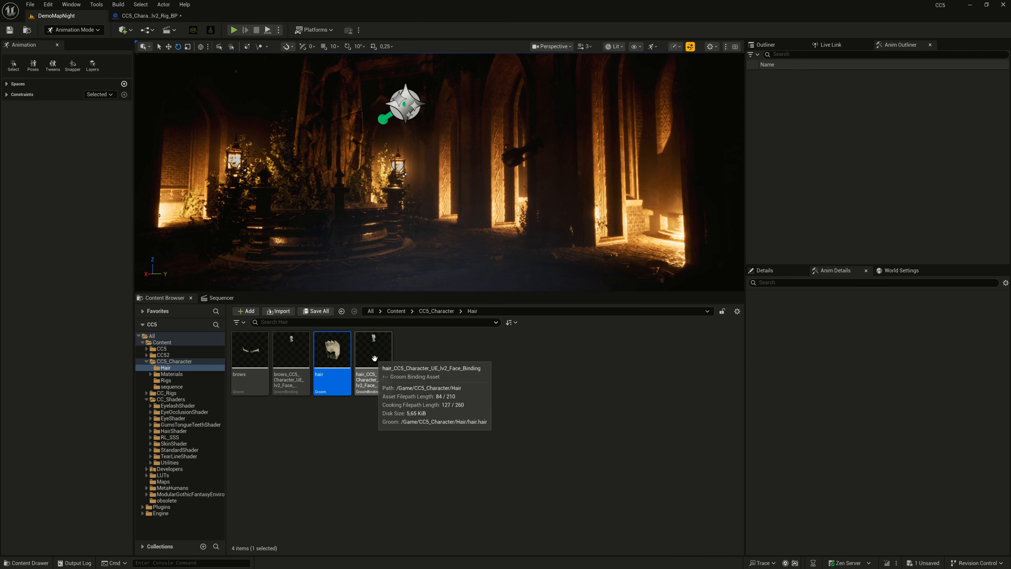
left_click(380, 379)
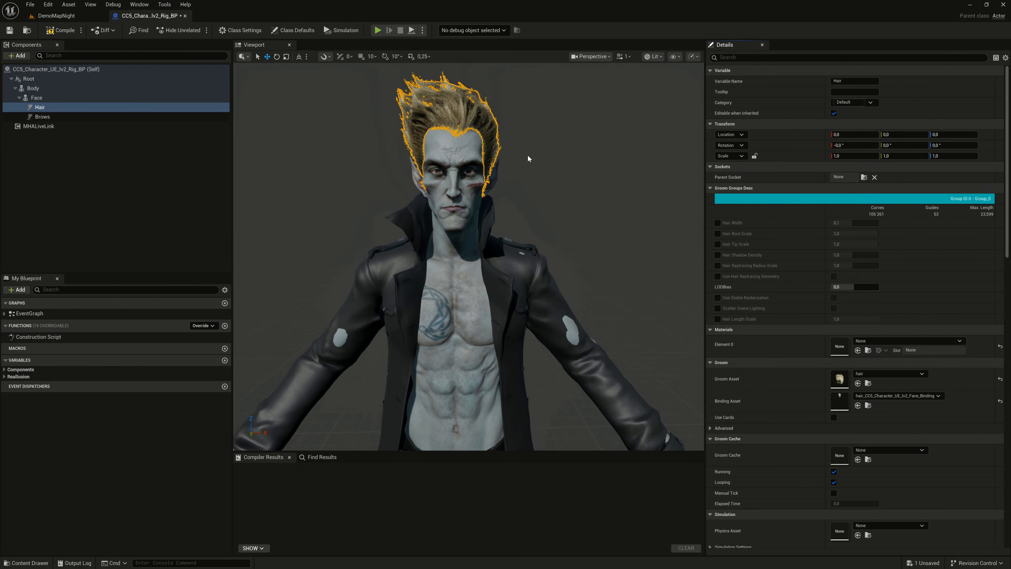
Step: Assign the brows groom and brows_CC5_Character_UE_lv2_Face_Binding to the Brows component, and save the Blueprint
left_click(39, 116)
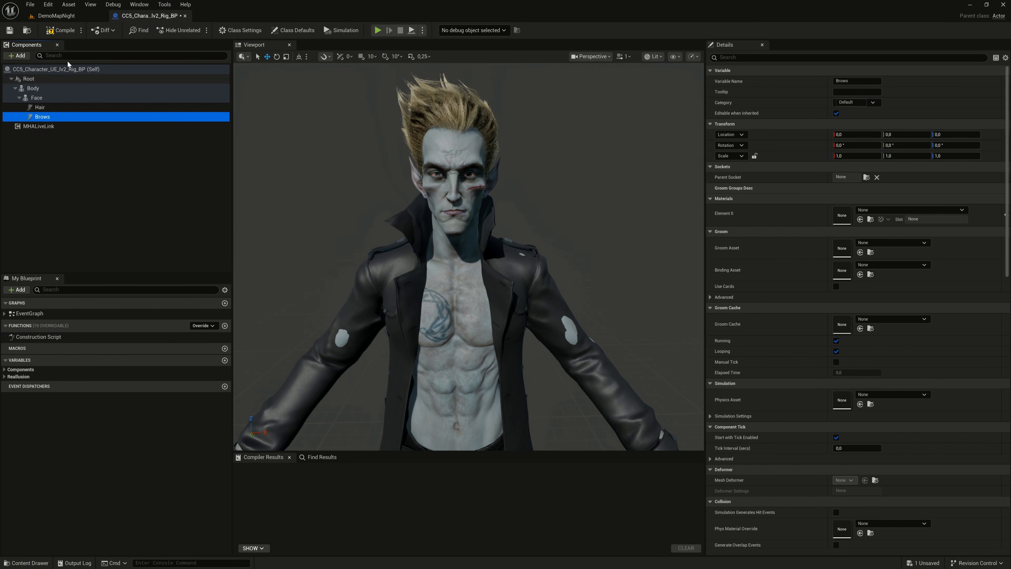
left_click(64, 16)
left_click(250, 351)
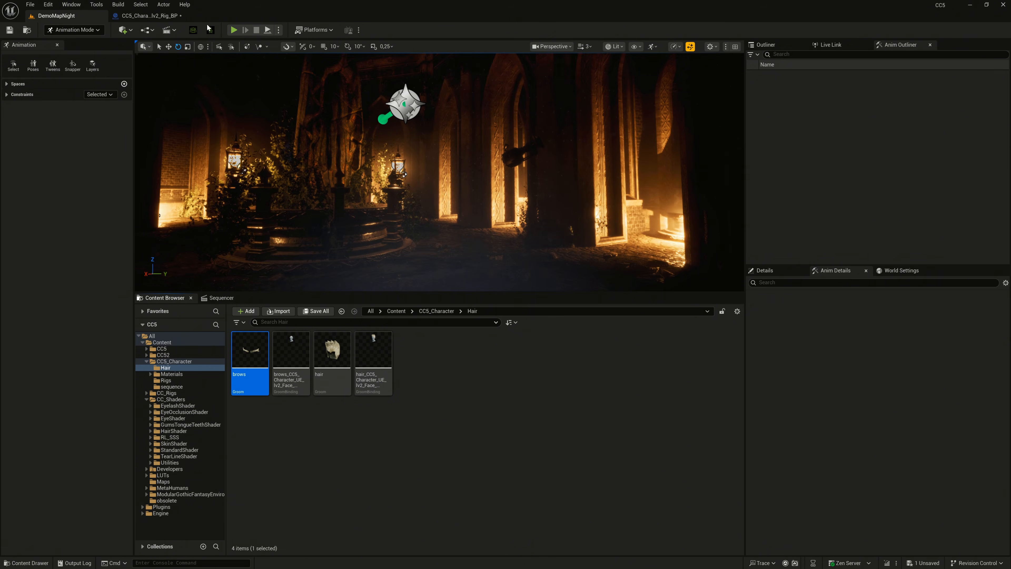
left_click(148, 15)
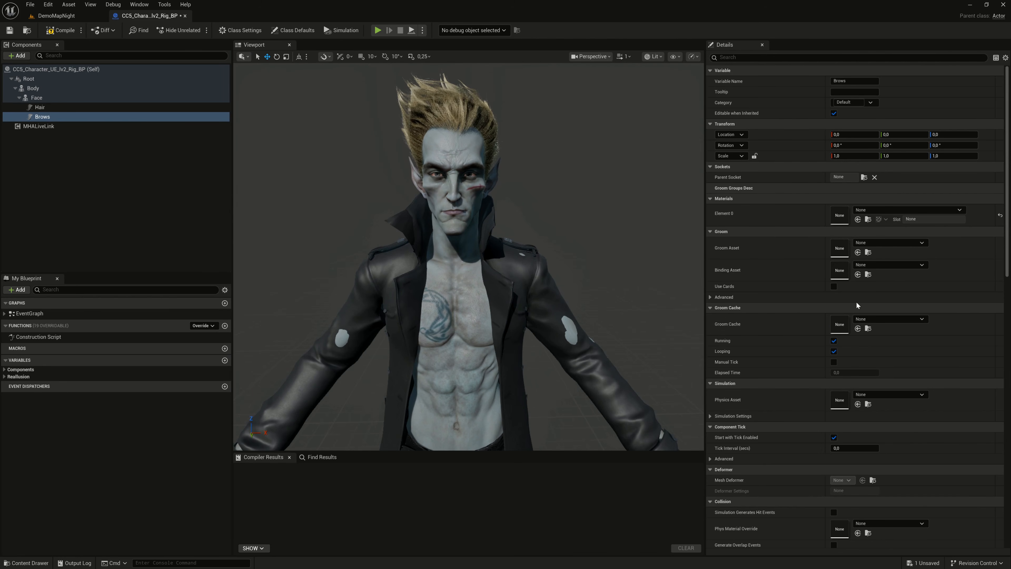
left_click(858, 252)
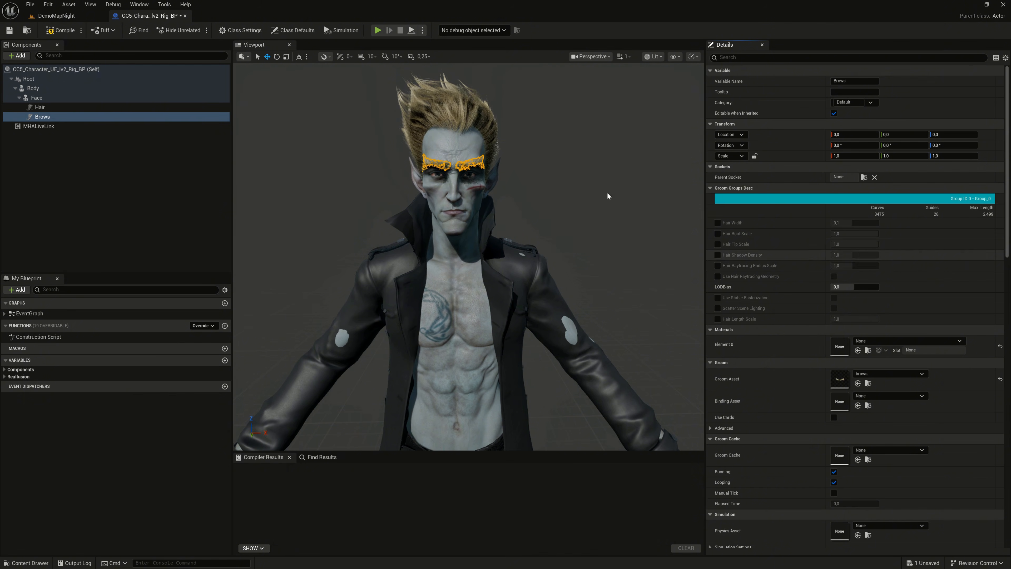
left_click(64, 16)
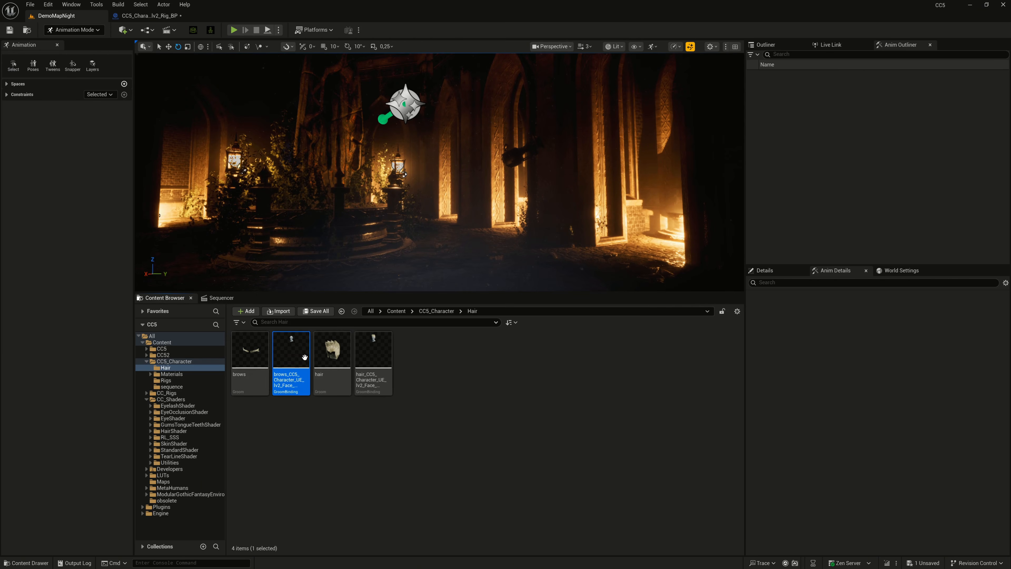
left_click(148, 15)
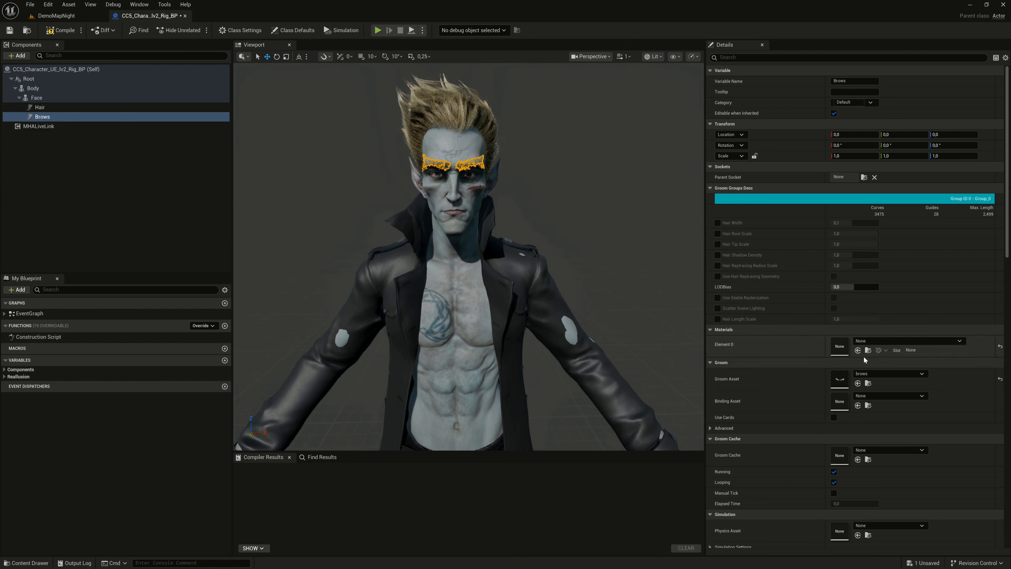
left_click(858, 406)
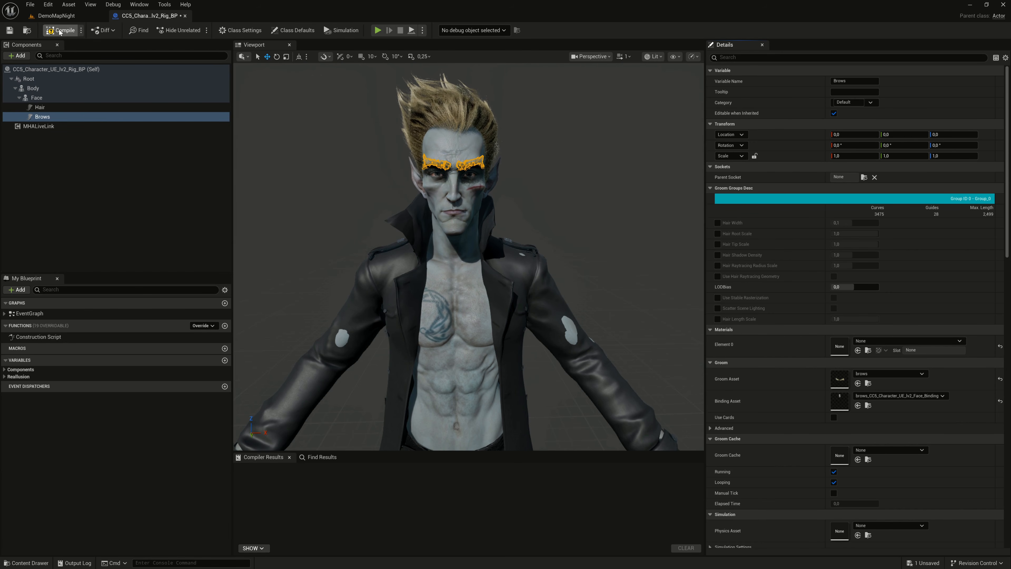
left_click(10, 30)
left_click(185, 15)
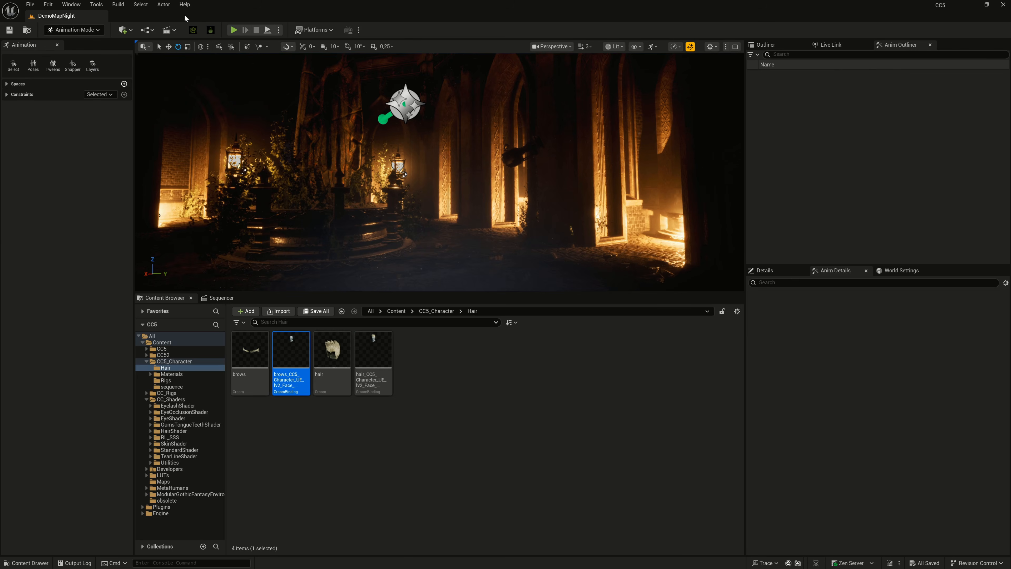
Step: Place CC5_Character_UE_lv2_Rig_BP from the CC5_Character Rigs folder into the DemoMapNight level in front of the fountain
left_click(174, 361)
left_click(166, 380)
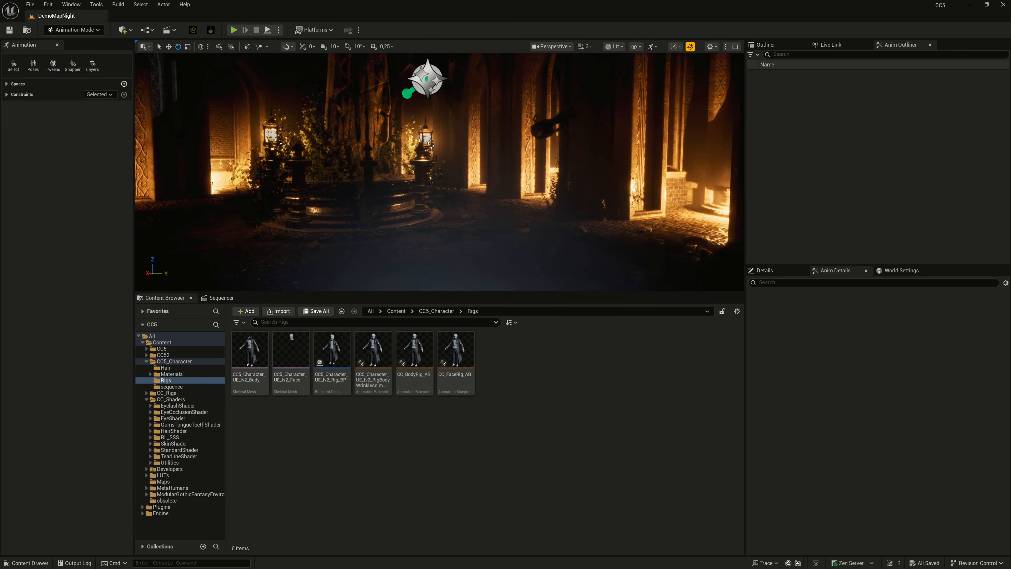
left_click_drag(342, 352, 469, 288)
scroll(506, 267, "down", 4)
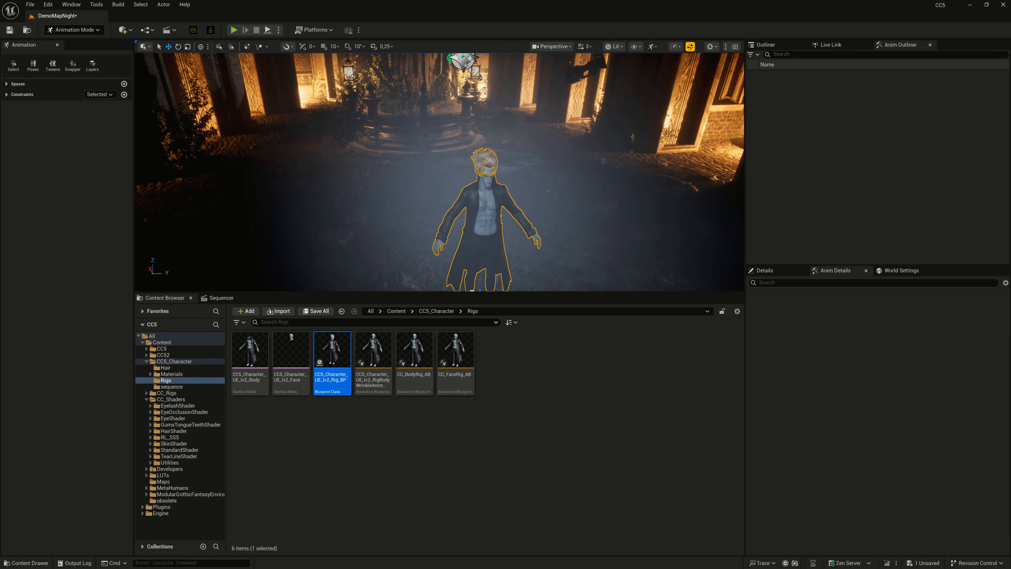
right_click_drag(503, 150, 522, 134)
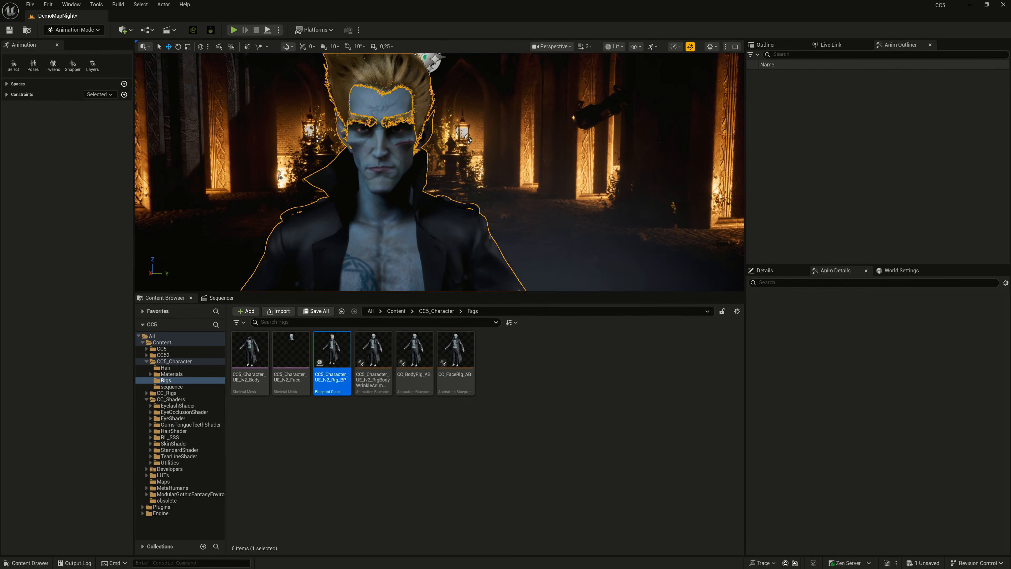
left_click(545, 225)
right_click_drag(544, 225, 554, 215)
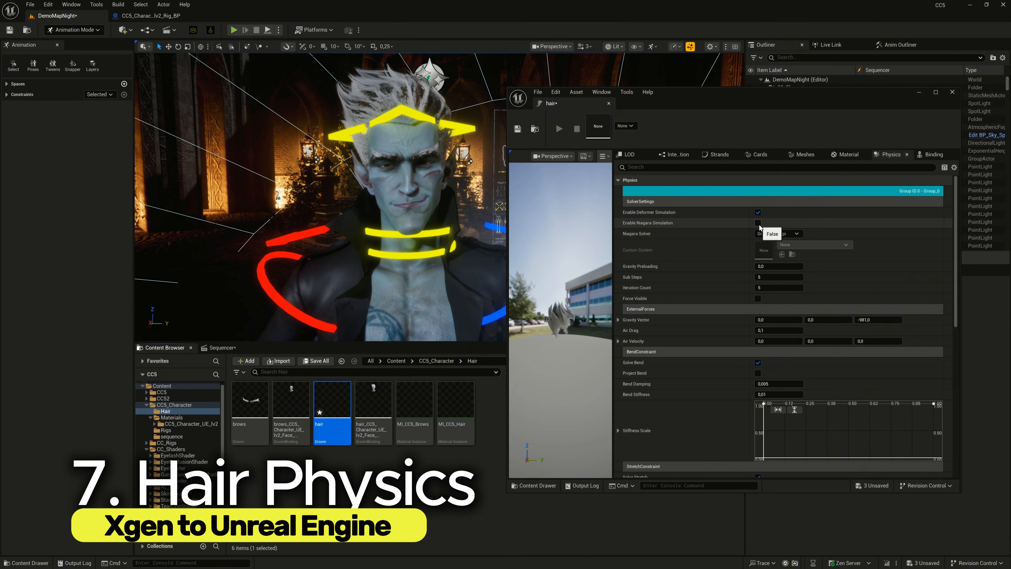
Step: Enable Niagara simulation on the hair groom, with a gravity vector Z of -100 and an air drag of 1.0
left_click(758, 224)
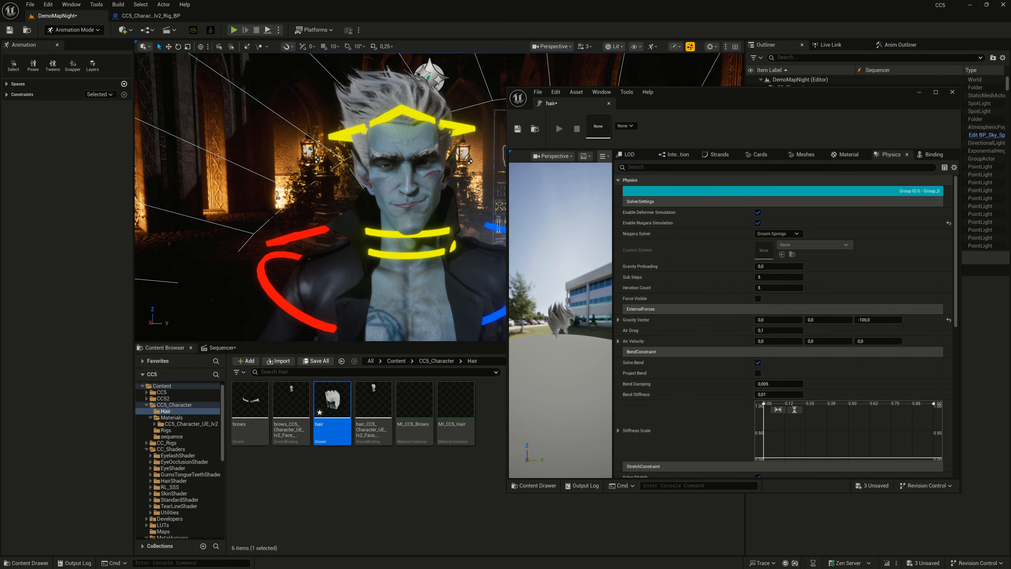
mouse_move(402, 178)
left_mouse_down()
mouse_move(413, 178)
mouse_move(374, 186)
mouse_move(401, 186)
mouse_move(380, 186)
mouse_move(389, 186)
left_mouse_up()
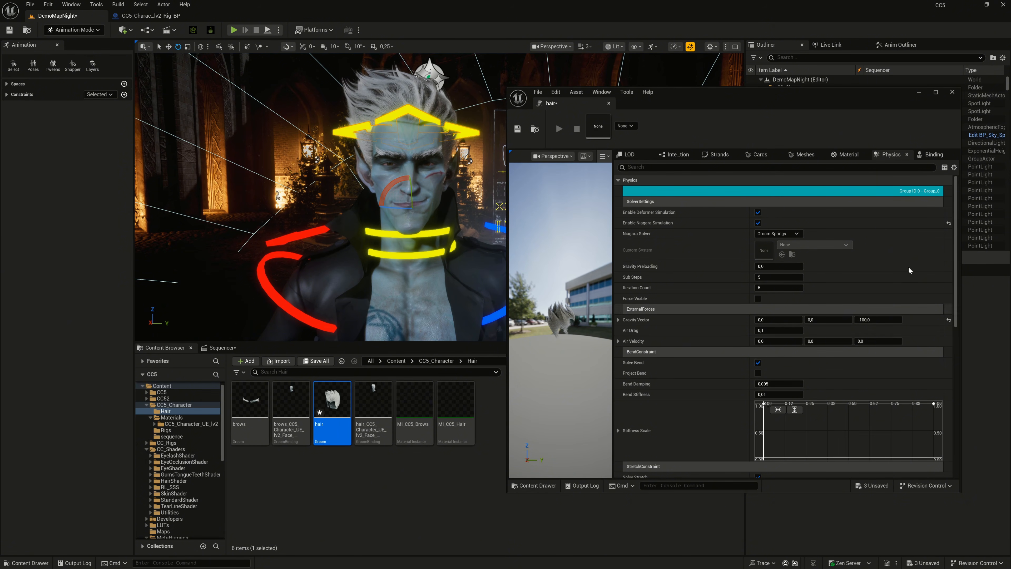
left_click_drag(956, 274, 957, 330)
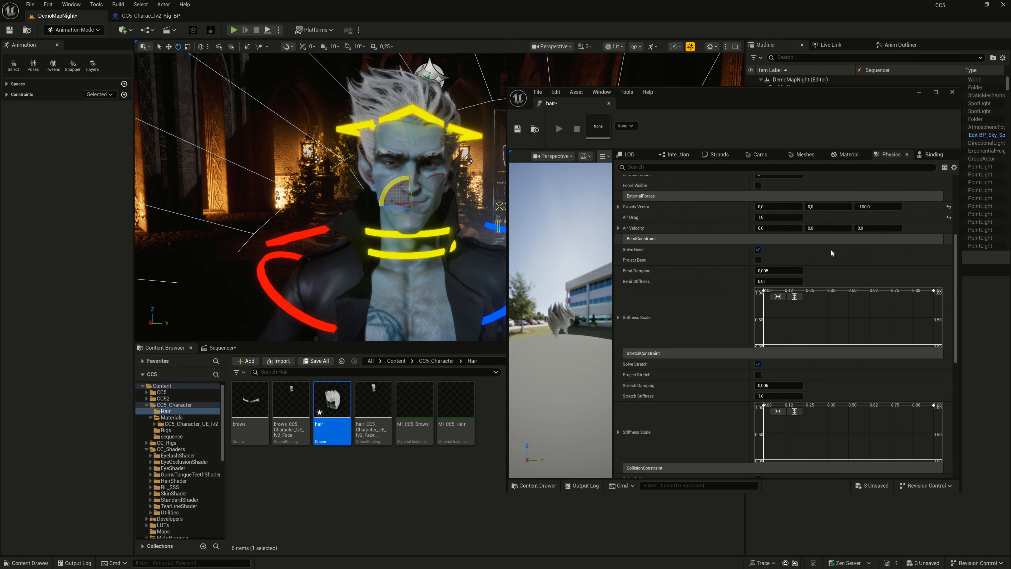
Step: In the hair groom's collision constraint, set the strands viscosity to 2.0 and both static and kinetic friction to 0.5
scroll(958, 255, "up", 2)
scroll(958, 255, "down", 6)
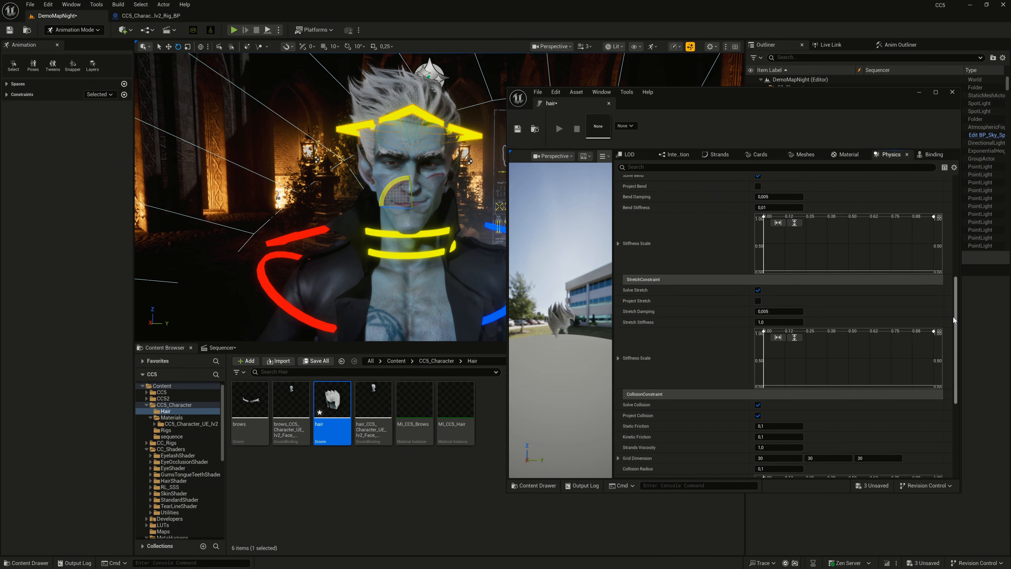
left_click(781, 430)
type("2")
key("Return")
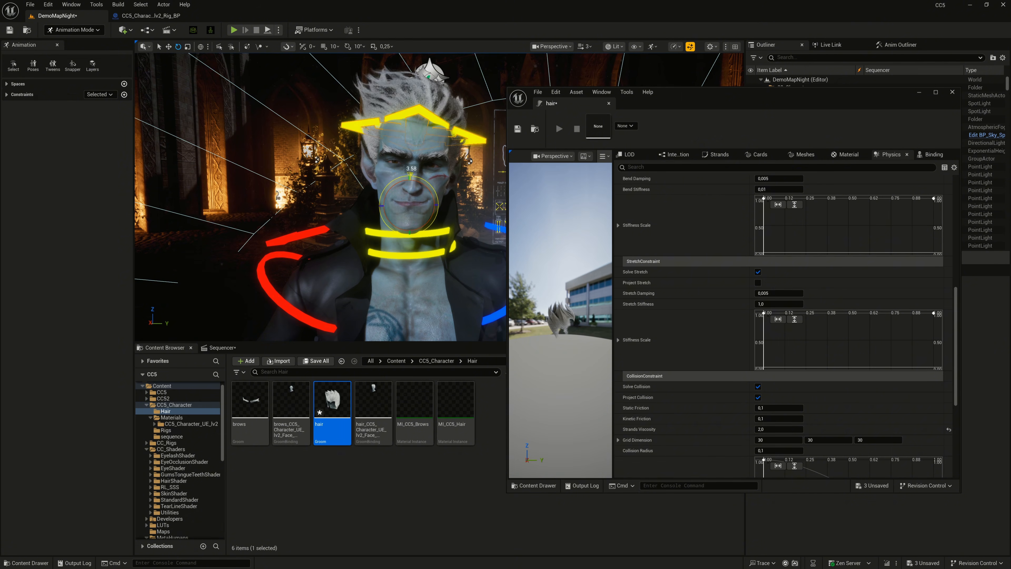
left_click(773, 408)
type("0,5")
key("Return")
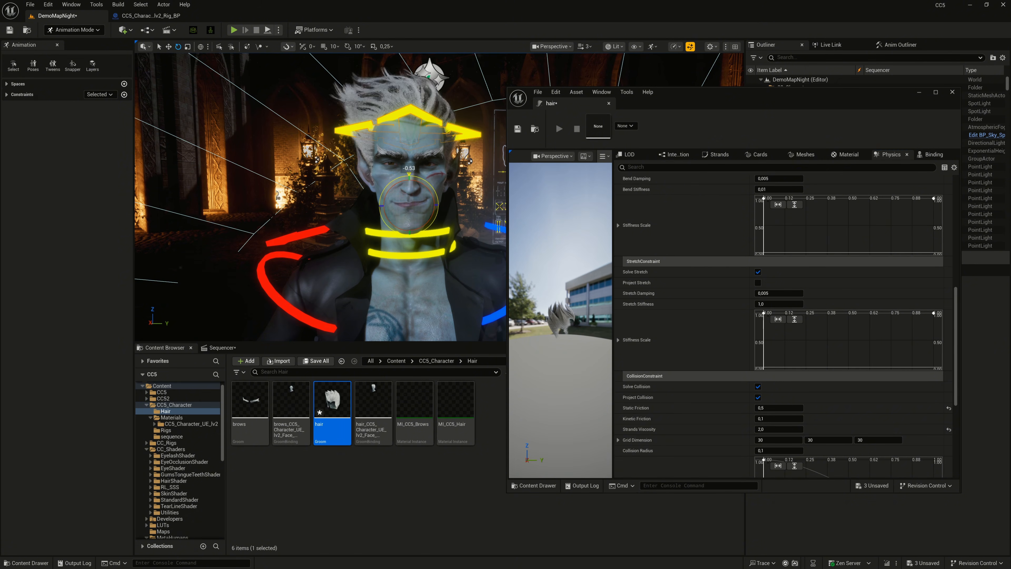
left_click(772, 418)
type("0,5")
key("Return")
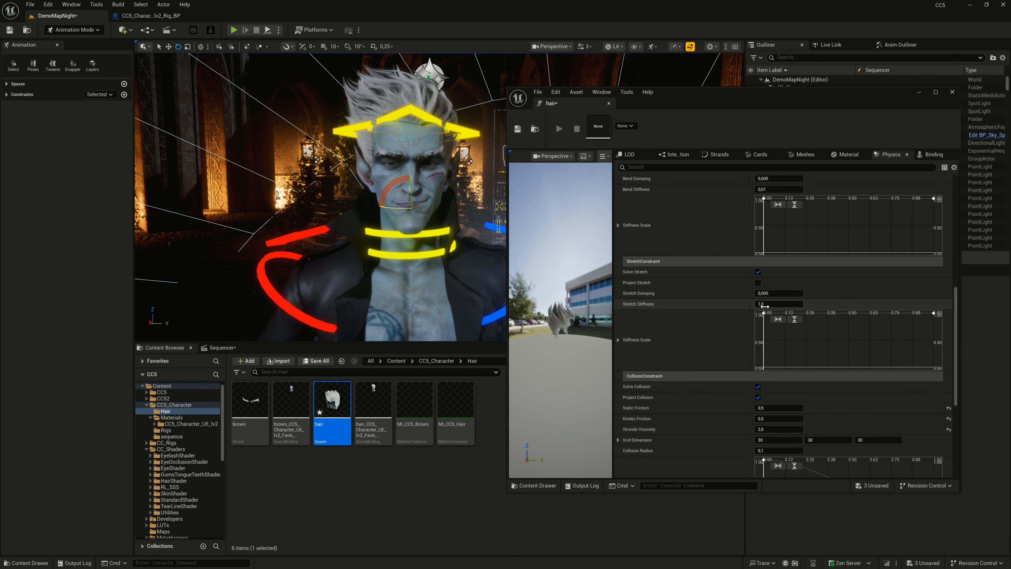
Step: Set the hair's stretch damping to 0.1 and rotate the character's head control to test the hair movement
type("0,1")
key("Return")
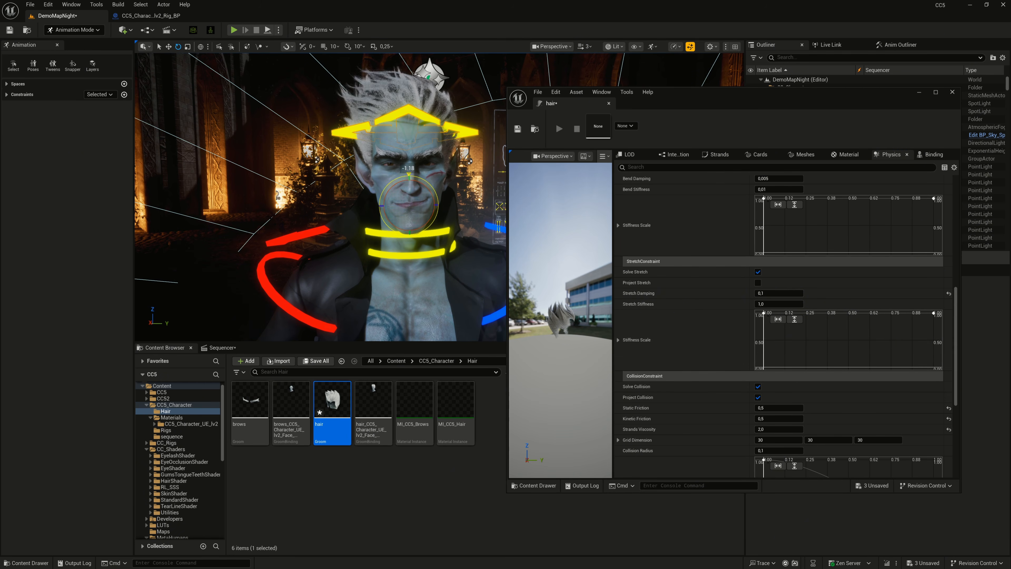
left_click_drag(410, 207, 404, 209)
left_click(404, 210)
scroll(405, 210, "down", 4)
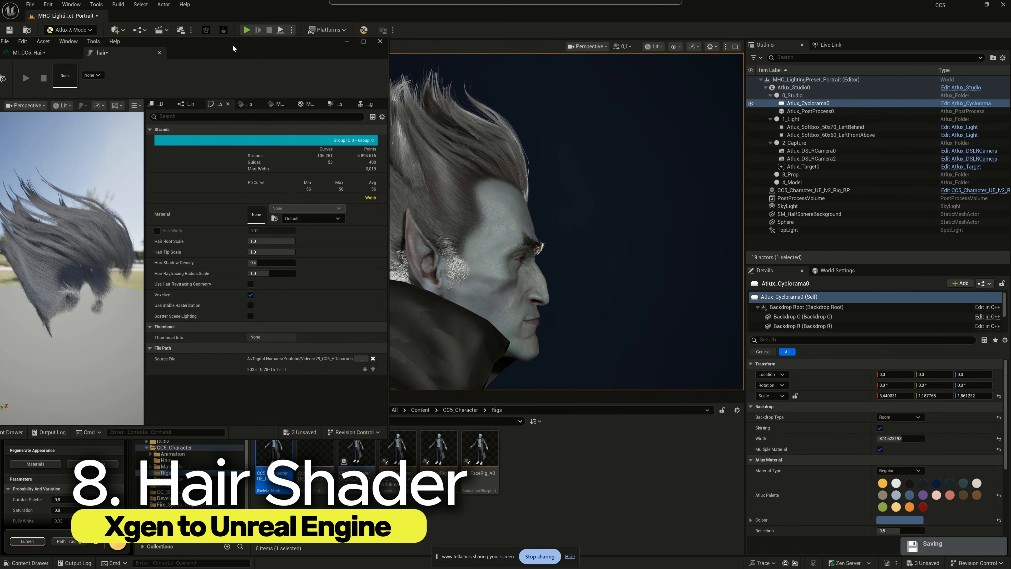
Step: Arrange the hair groom editor beside an enlarged level viewport and enable Scatter Scene Lighting for the hair strands
middle_click_drag(518, 223, 624, 216)
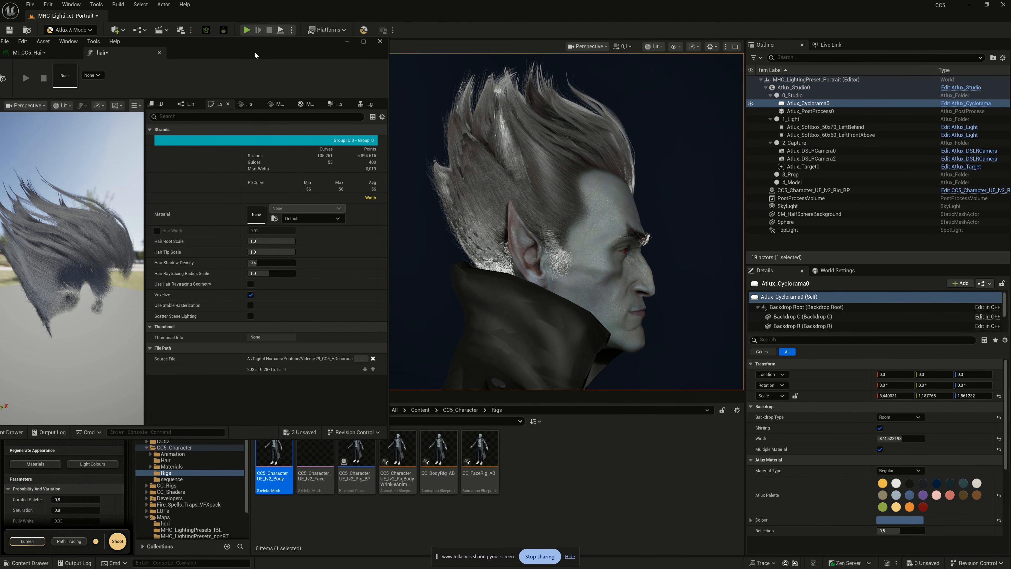
left_click_drag(253, 46, 281, 68)
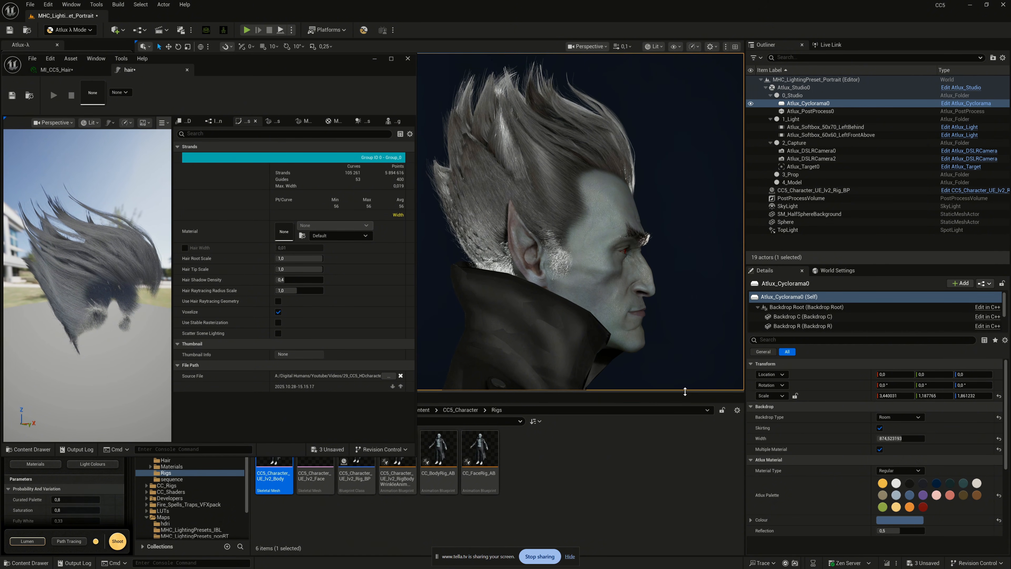
left_click_drag(685, 391, 685, 449)
scroll(678, 358, "up", 4)
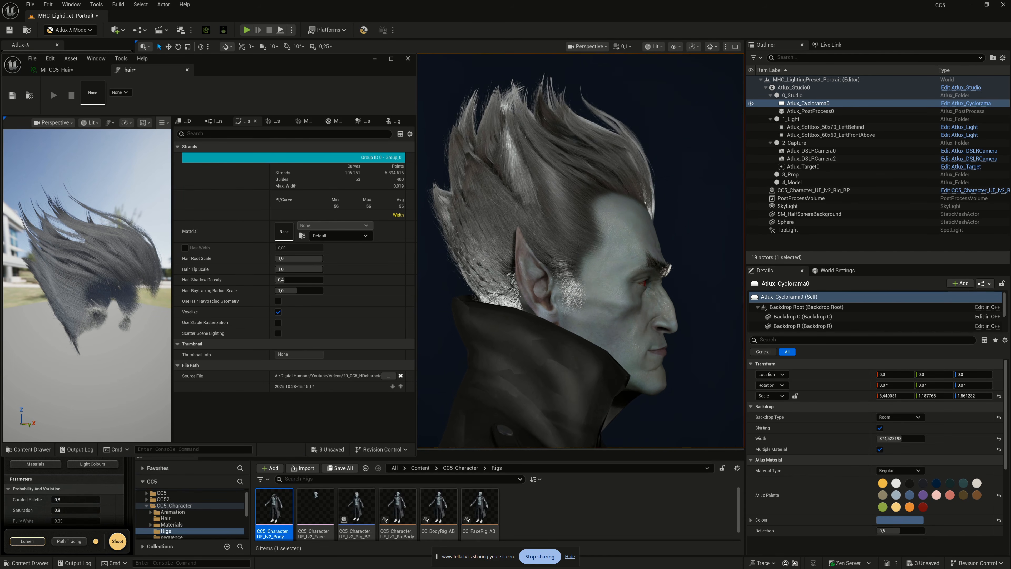
mouse_move(679, 353)
left_mouse_down("alt")
mouse_move(626, 354)
mouse_move(686, 354)
left_mouse_up("alt")
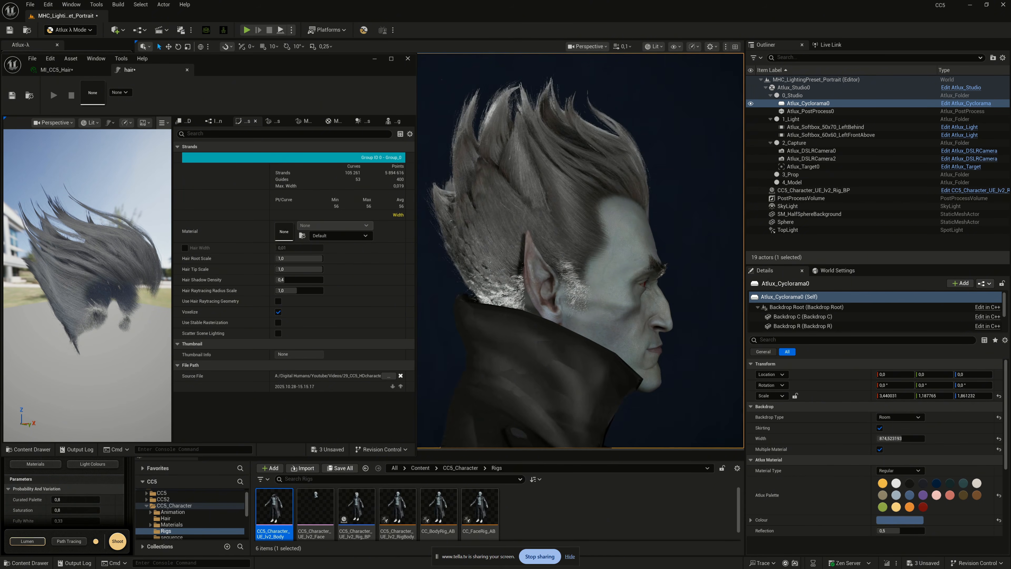
left_click_drag(586, 275, 579, 271, "alt")
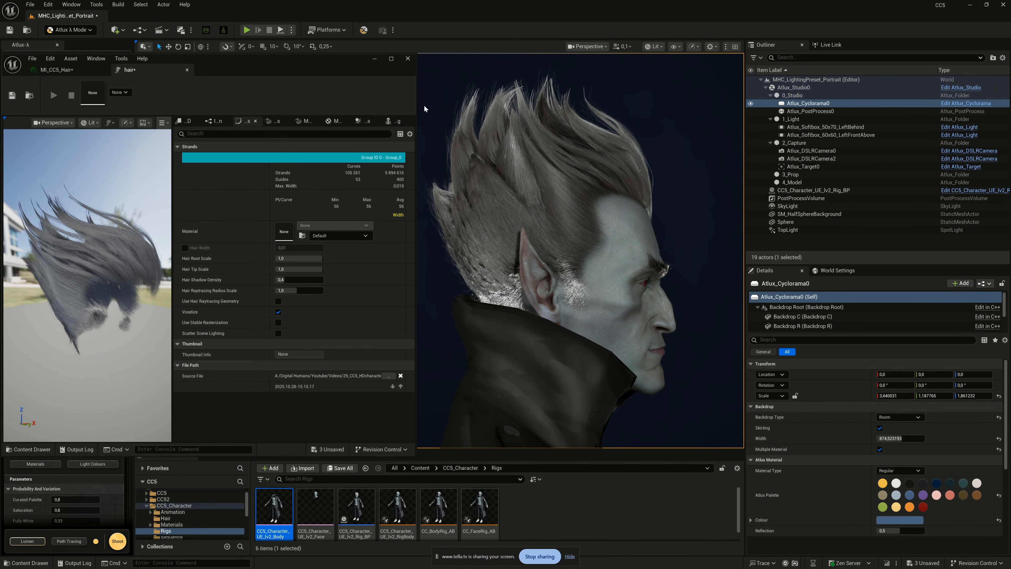
left_click_drag(425, 109, 542, 109)
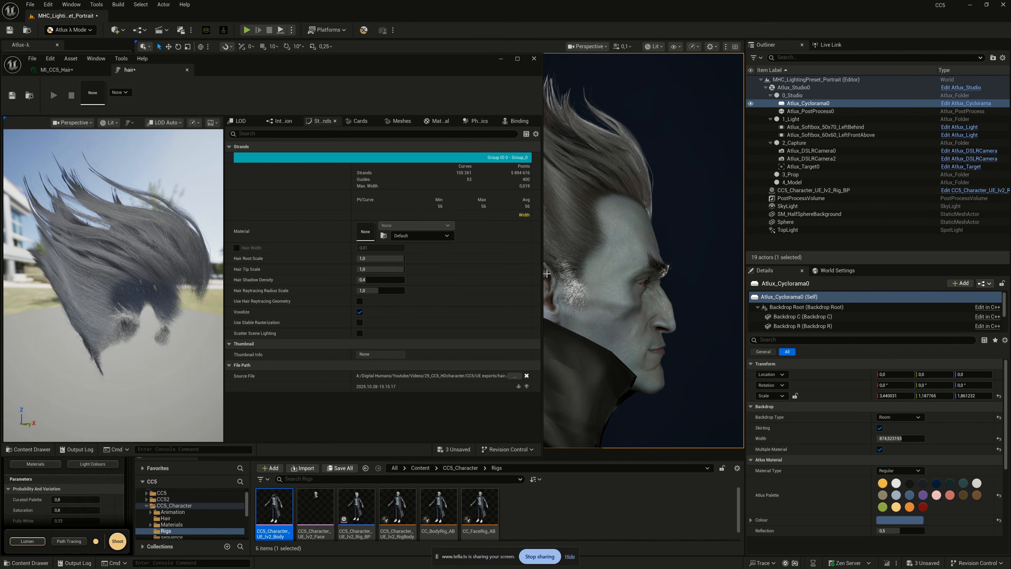
left_click_drag(543, 273, 449, 276)
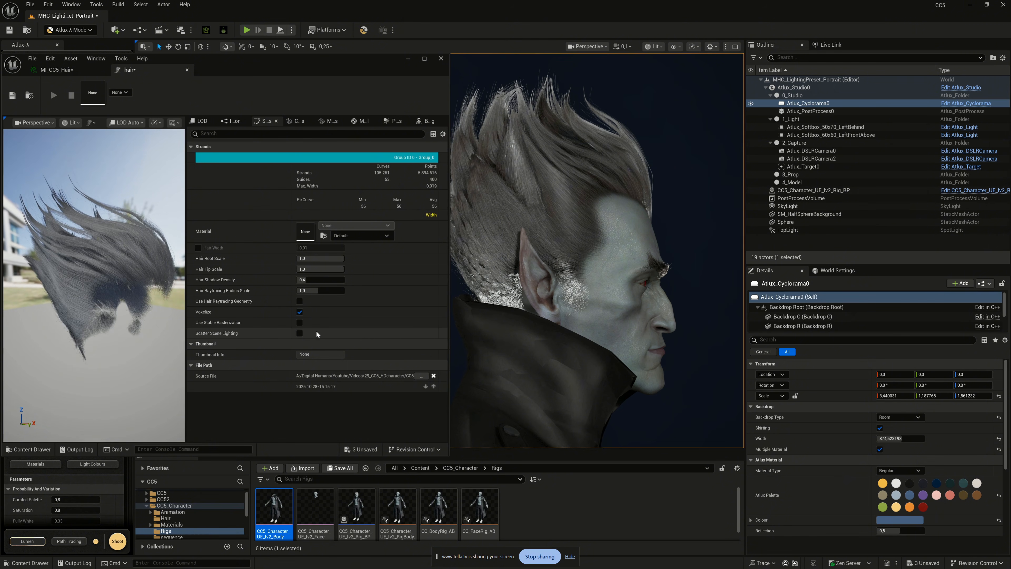
left_click(300, 333)
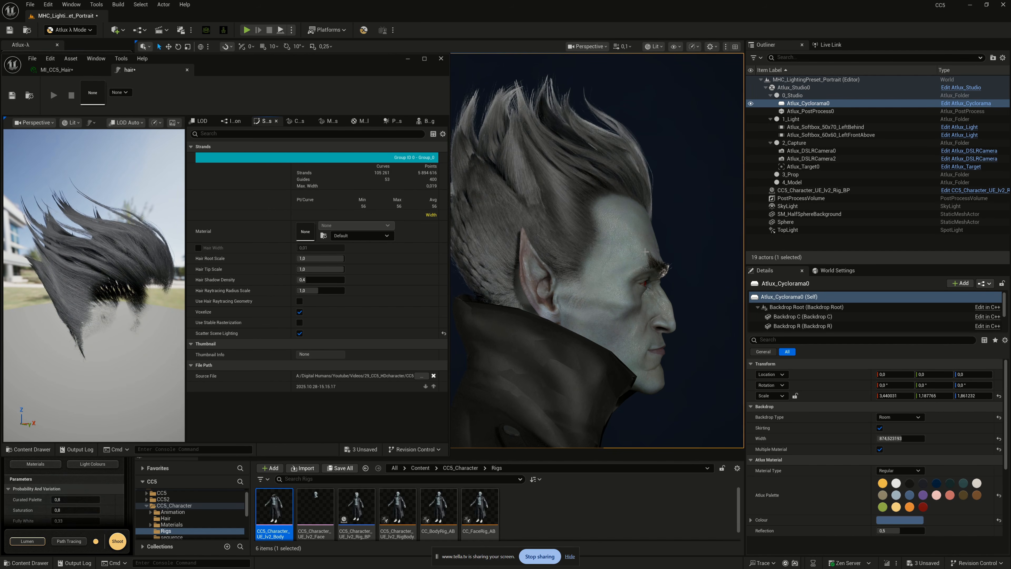
mouse_move(646, 252)
left_mouse_down("alt")
mouse_move(603, 251)
mouse_move(667, 252)
mouse_move(616, 252)
left_mouse_up("alt")
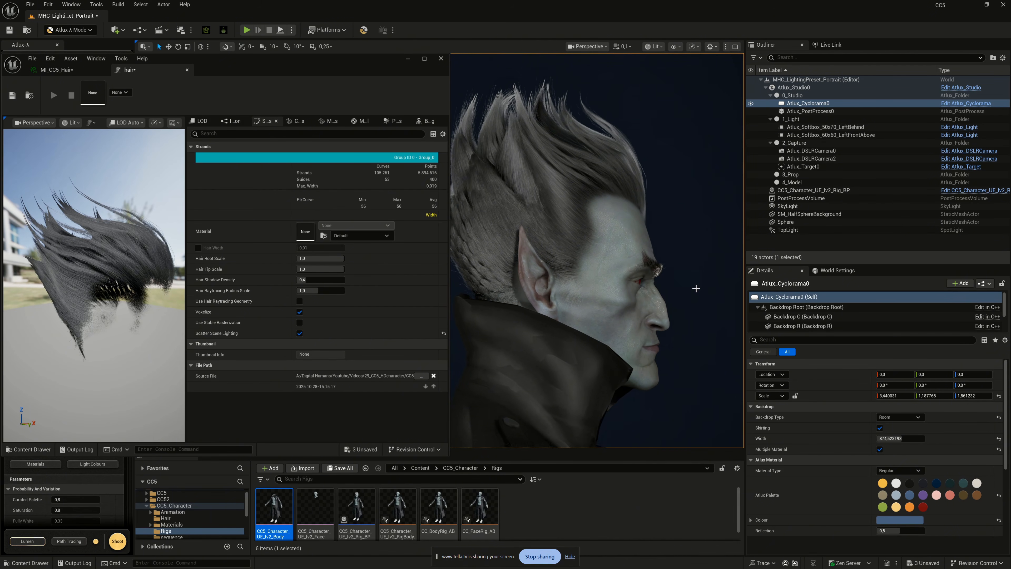
middle_click_drag(696, 289, 724, 296, "alt")
mouse_move(697, 296)
left_mouse_down("alt")
mouse_move(615, 296)
mouse_move(684, 296)
left_mouse_up("alt")
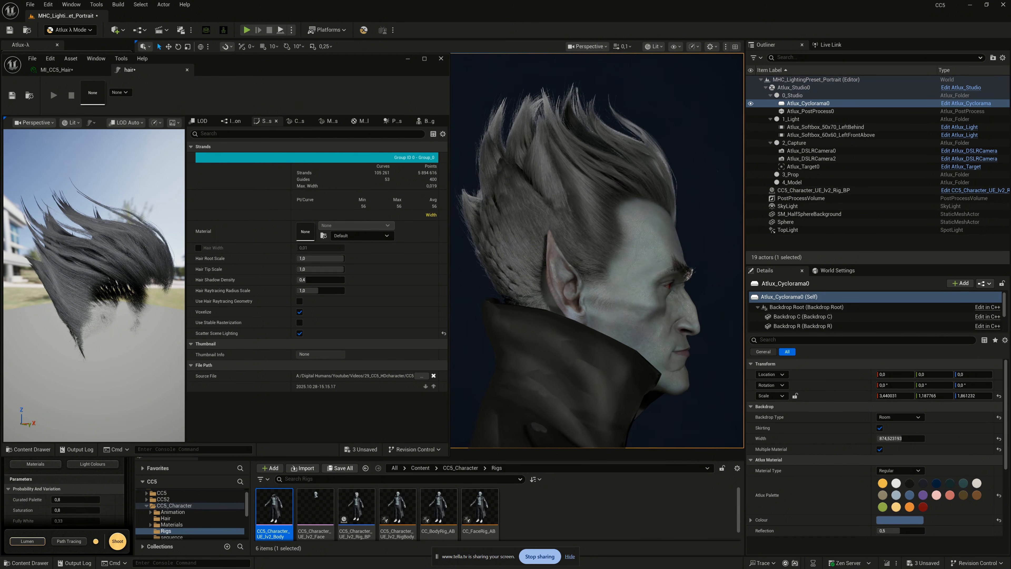
Step: In the MI_CC5_Hair material instance, set hairMelanin to about -0.028 and HairRoughness to about 0.814, and return to the level viewport
left_click(329, 120)
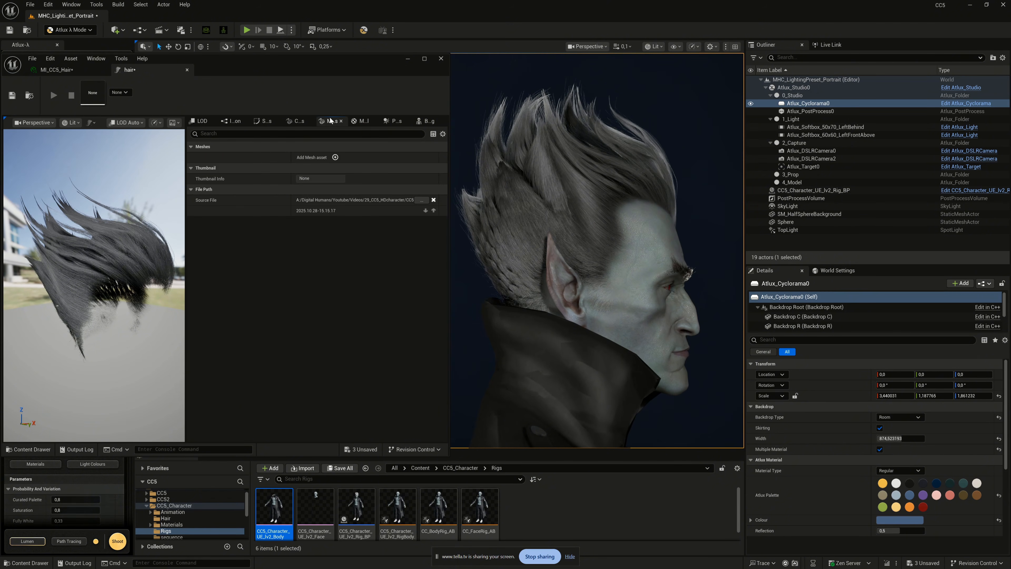
left_click(40, 71)
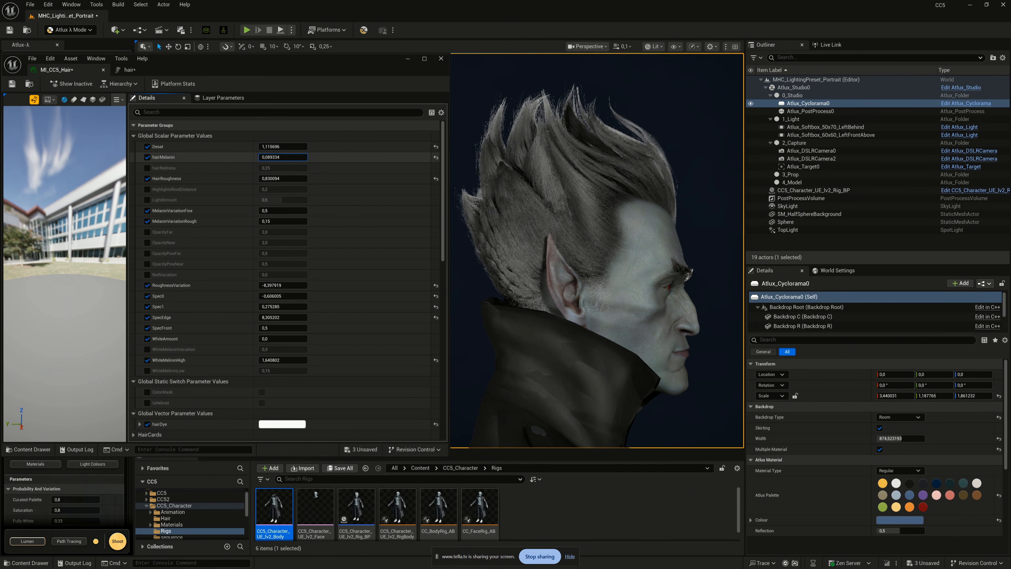
left_click_drag(282, 157, 275, 157)
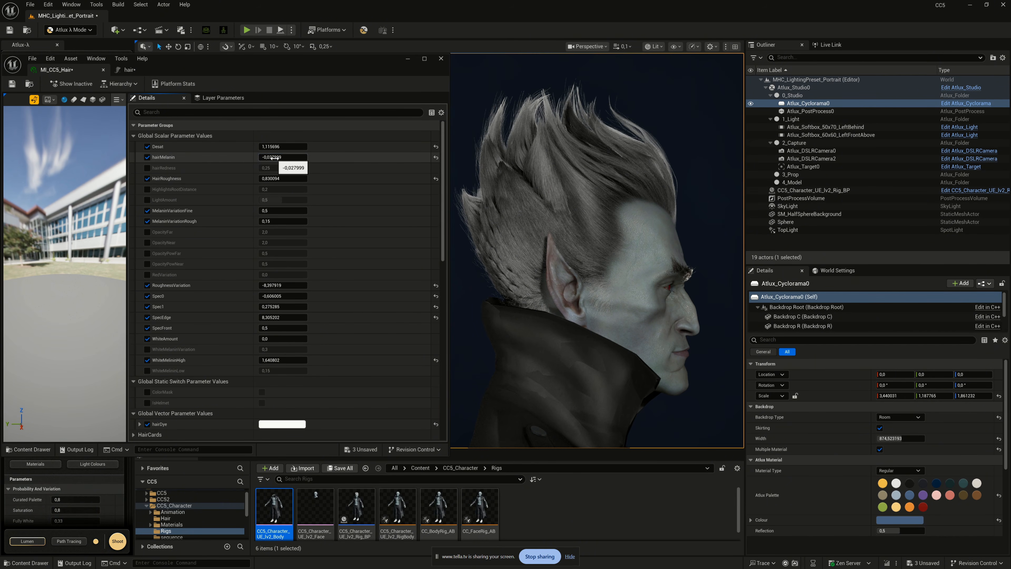
left_click_drag(598, 255, 623, 258, "alt")
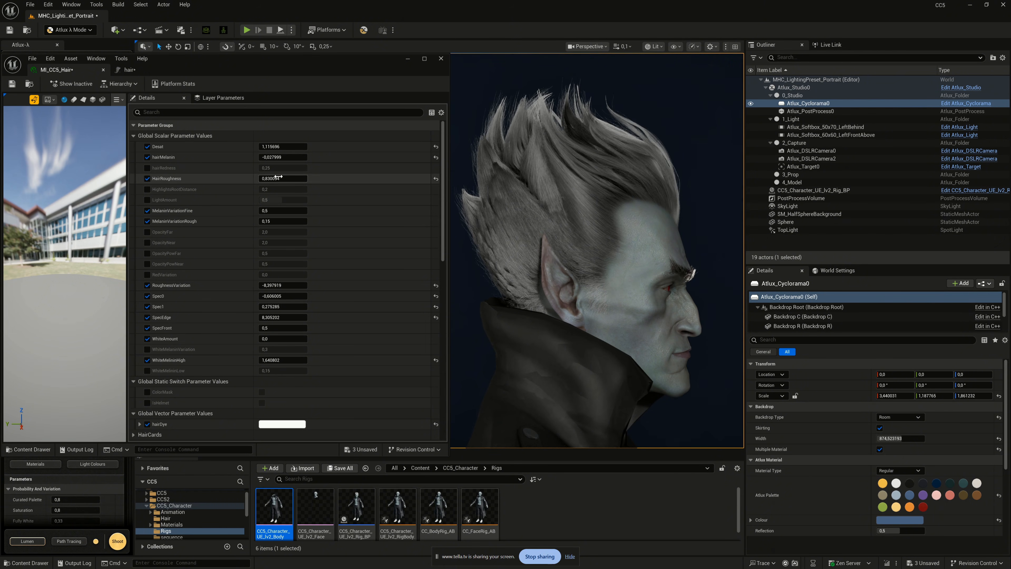
left_click_drag(282, 178, 275, 179)
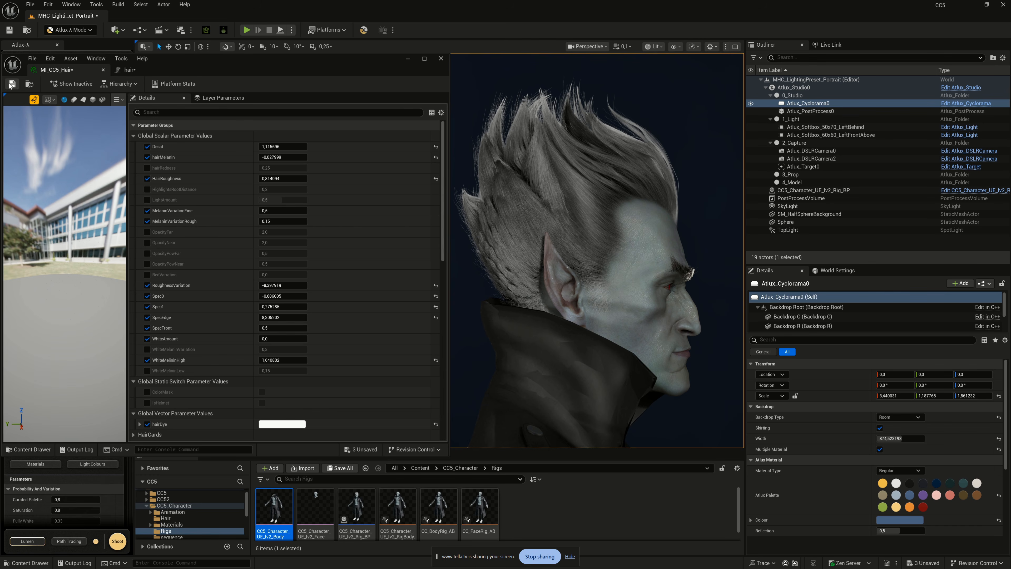
left_click(457, 85)
right_click_drag(632, 284, 634, 288)
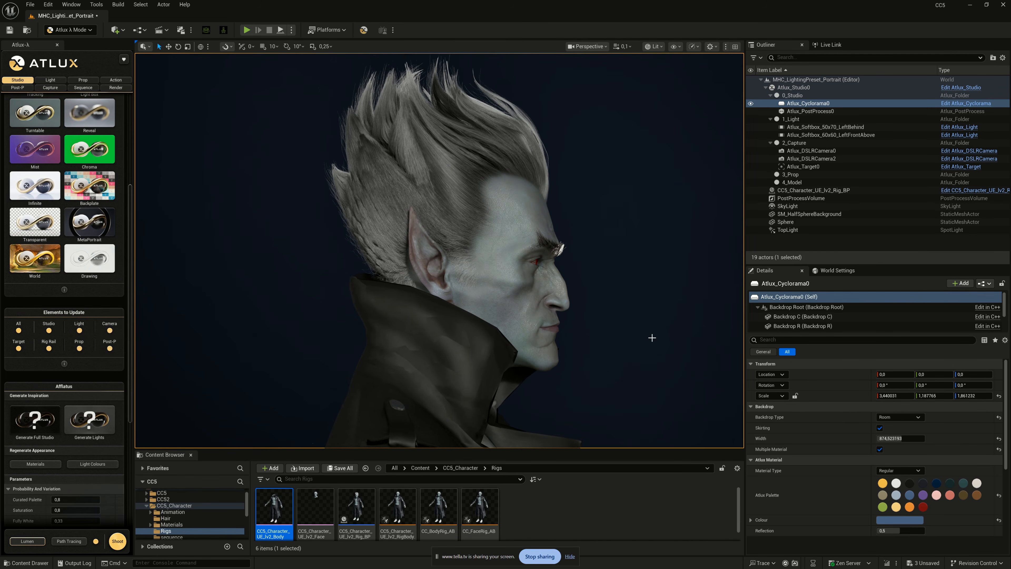